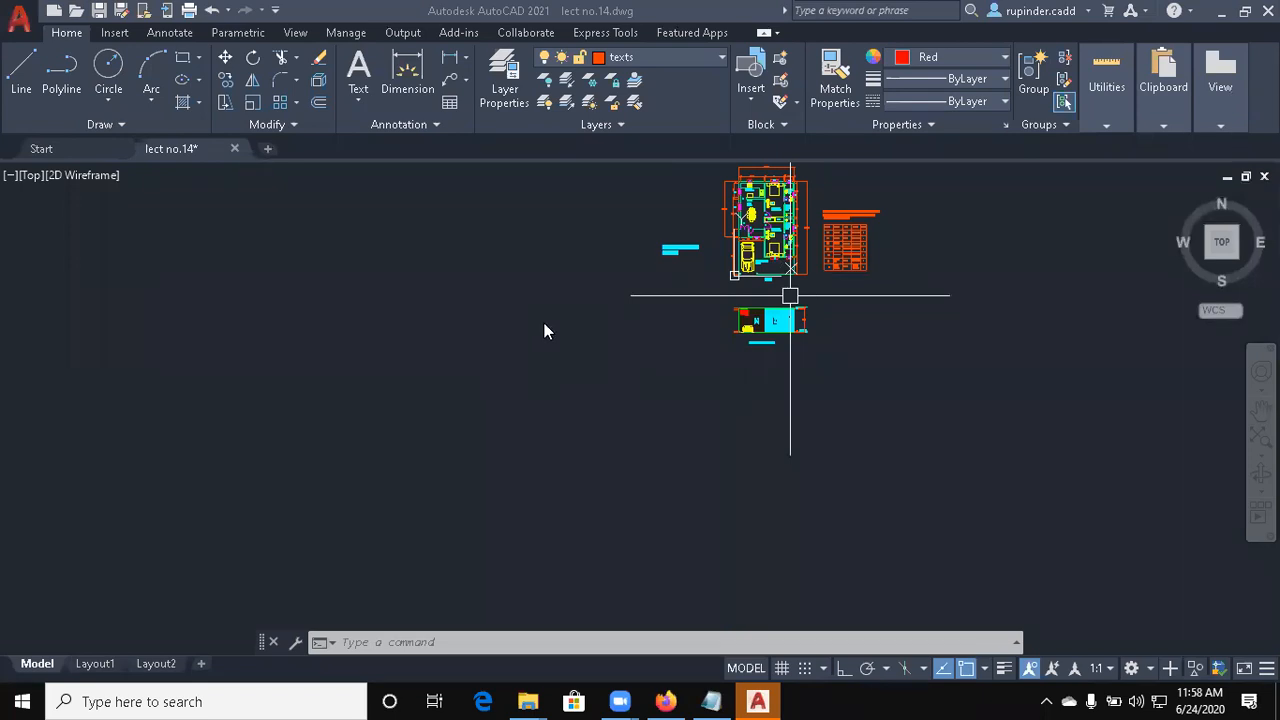
click(591, 351)
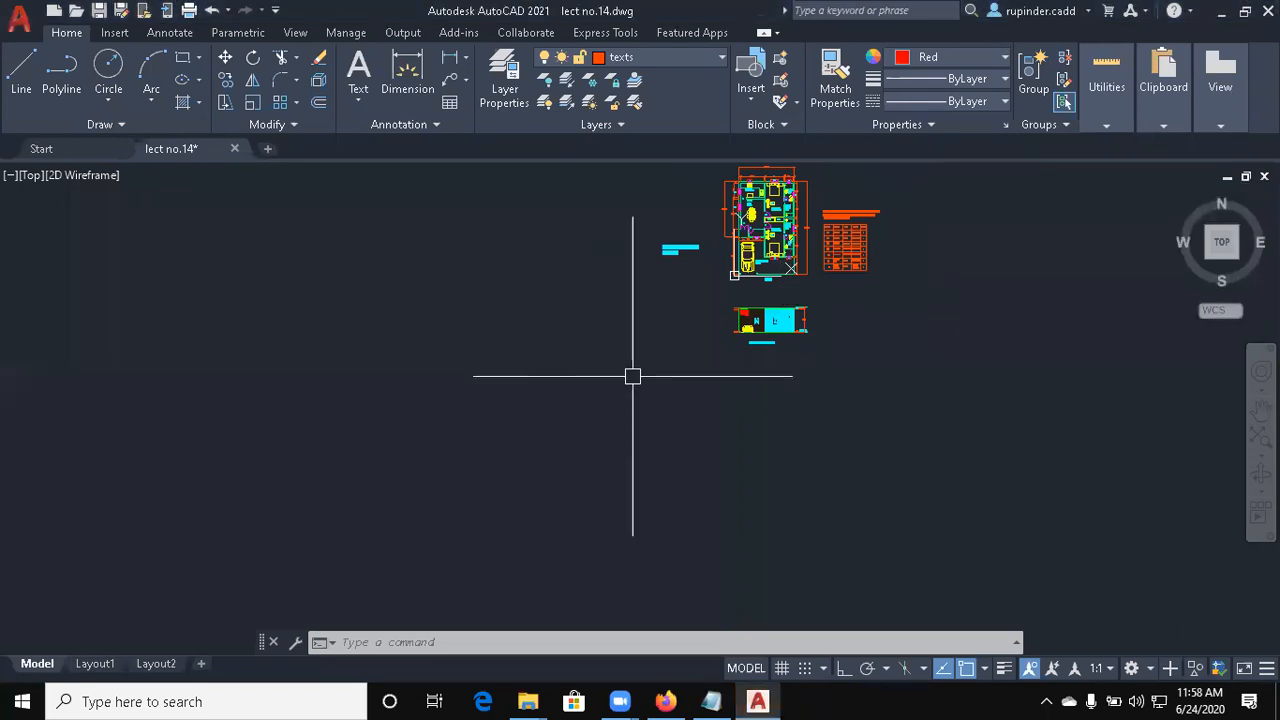
click(560, 472)
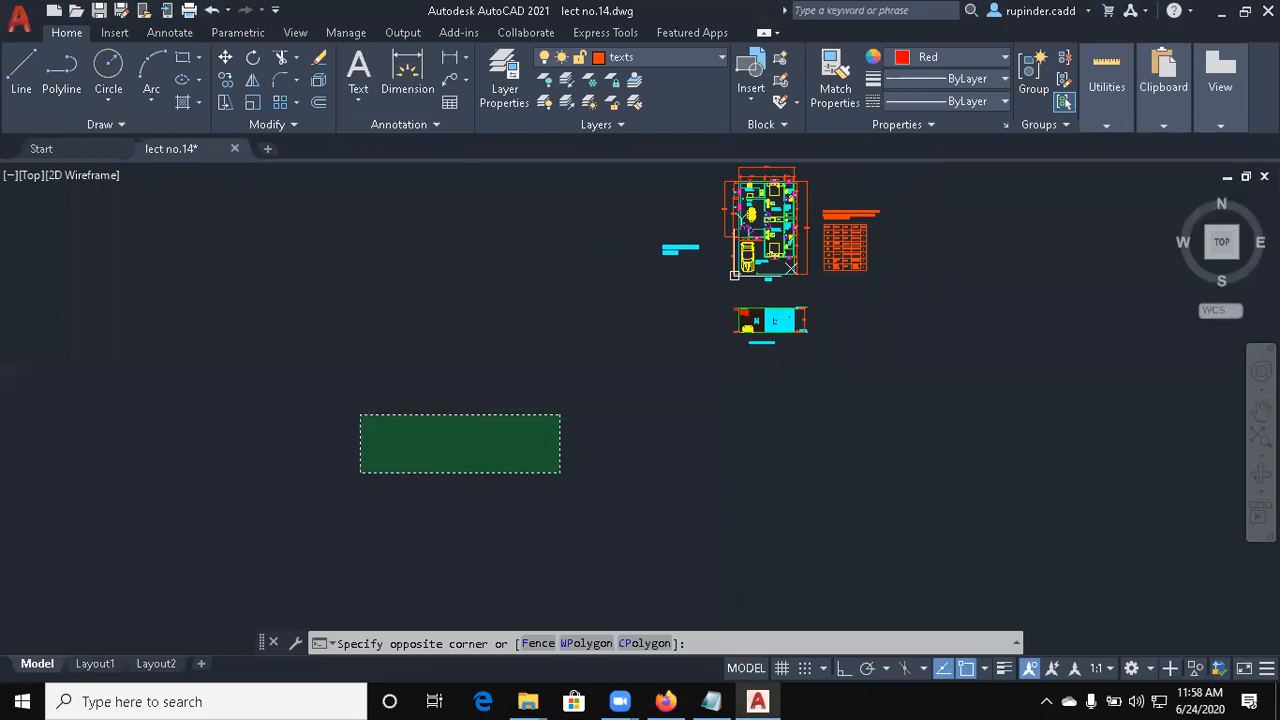
click(360, 414)
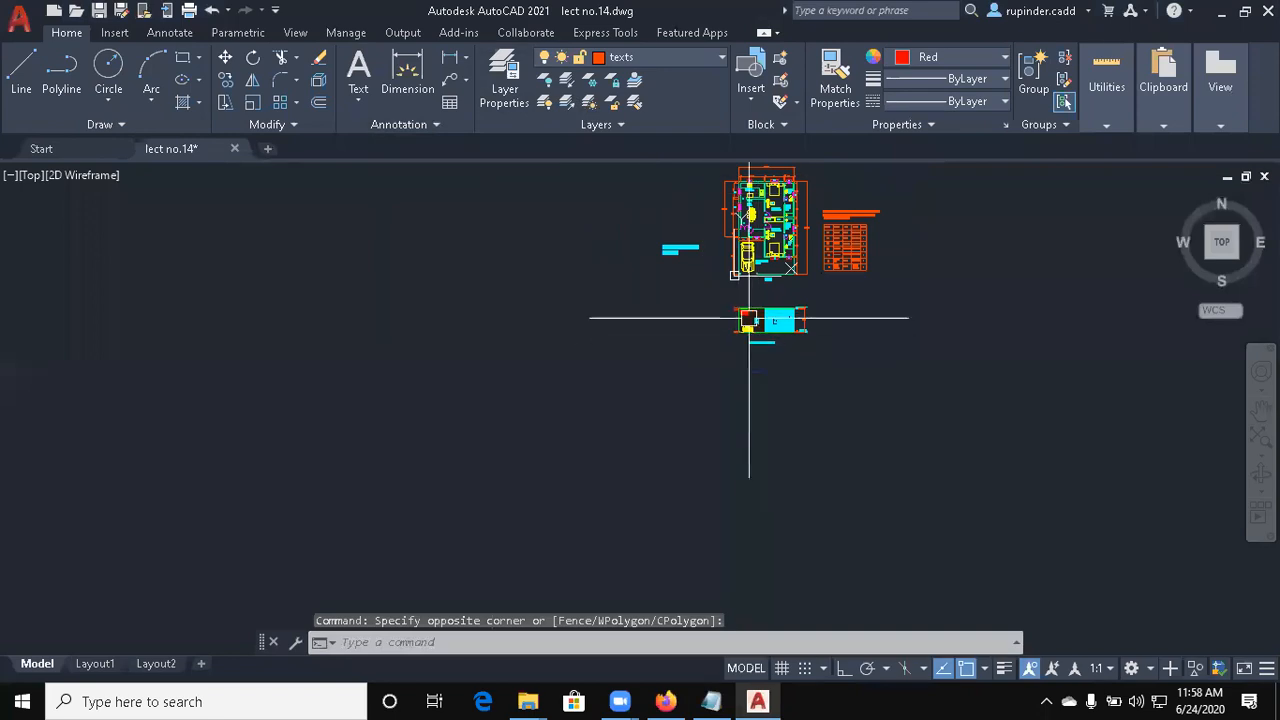
Delete the name and number text beside the floor plan
mouse_move(749, 318)
middle_down()
mouse_move(456, 549)
mouse_move(706, 426)
middle_up()
scroll(436, 517, up, 4)
scroll(647, 361, up, 2)
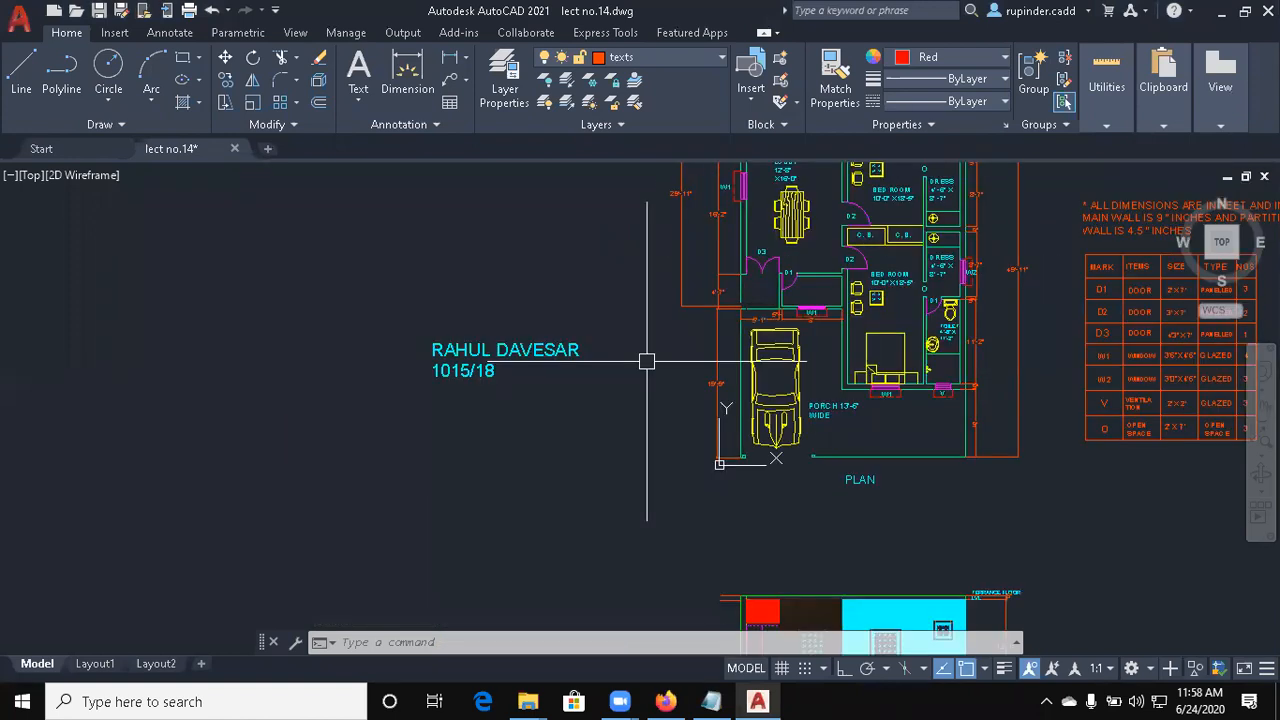
click(647, 361)
click(545, 267)
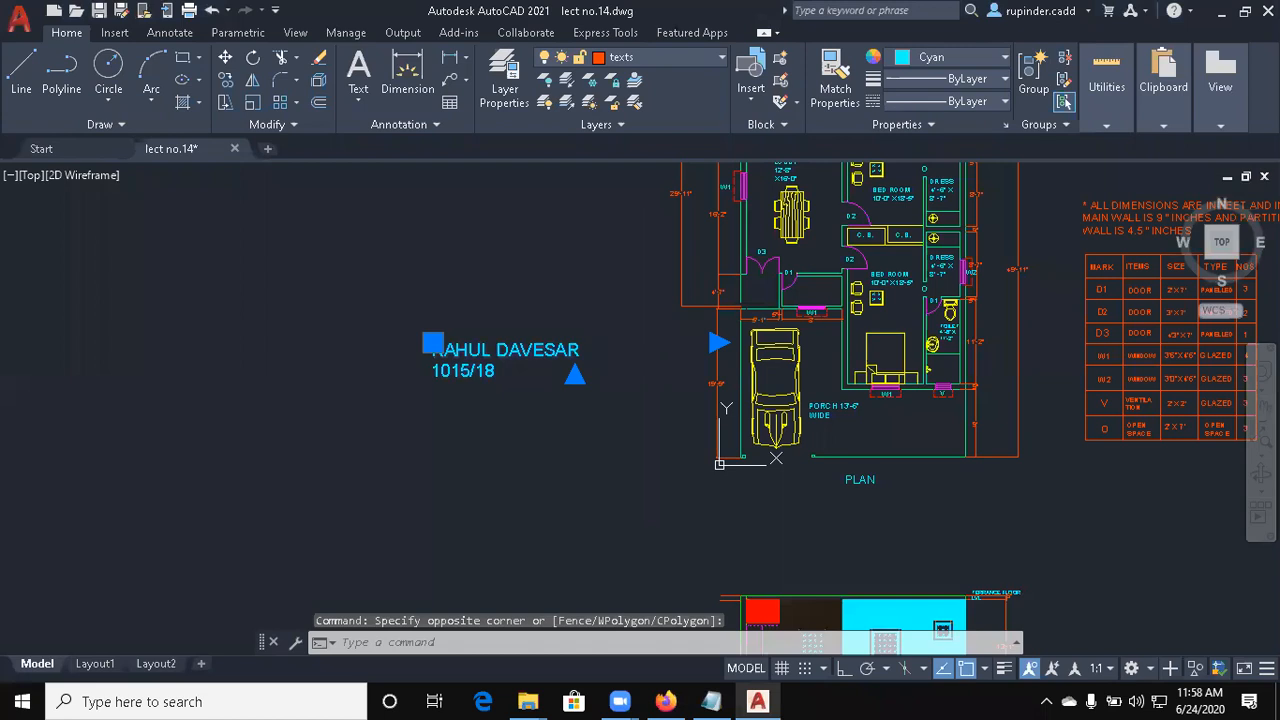
key(Delete)
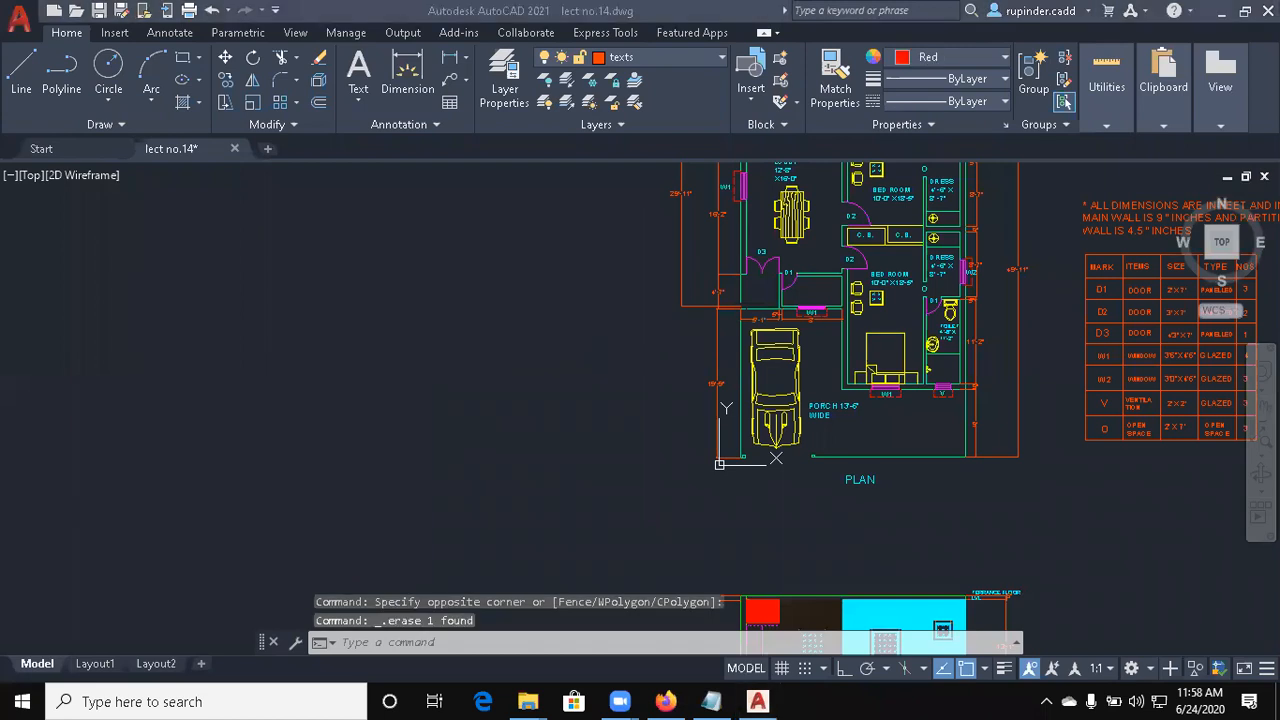
Delete the elevation drawing and the PLAN title below the floor plan
click(587, 270)
middle_drag(991, 529, 794, 325)
click(912, 569)
click(465, 239)
key(Delete)
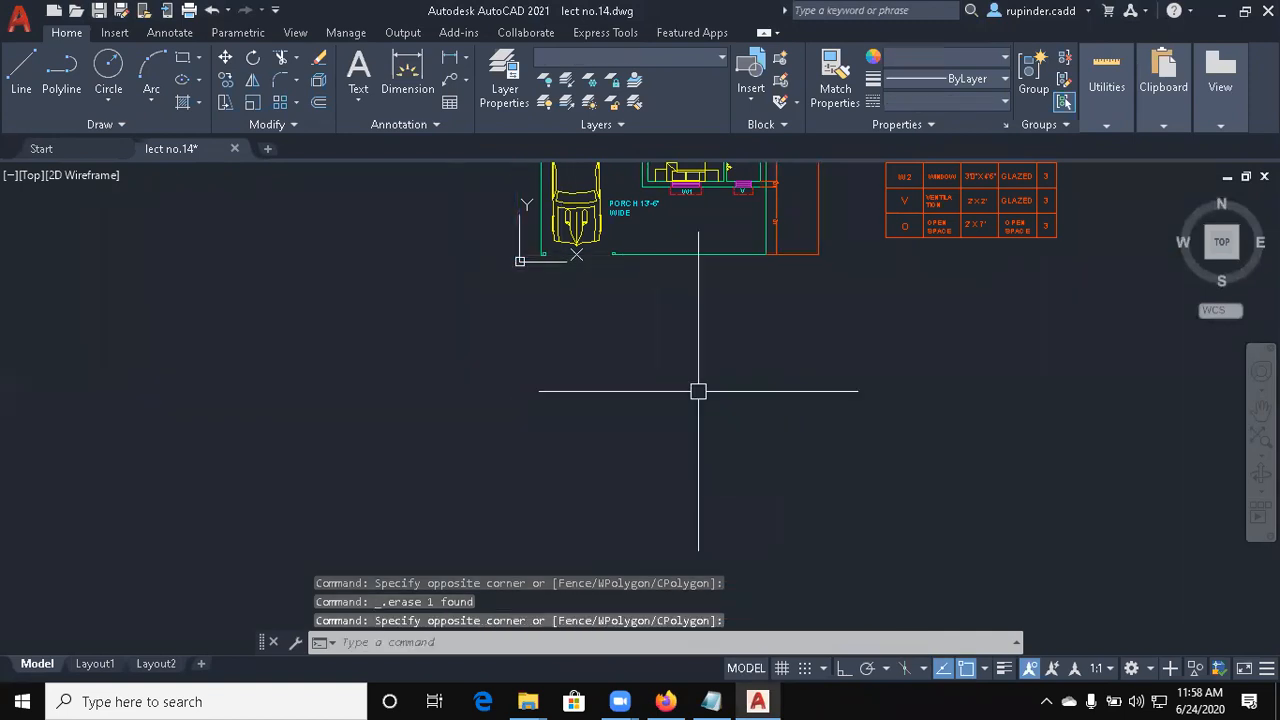
Delete the door and window schedule table with its dimension notes beside the floor plan
middle_drag(906, 446, 833, 700)
click(1047, 633)
click(806, 195)
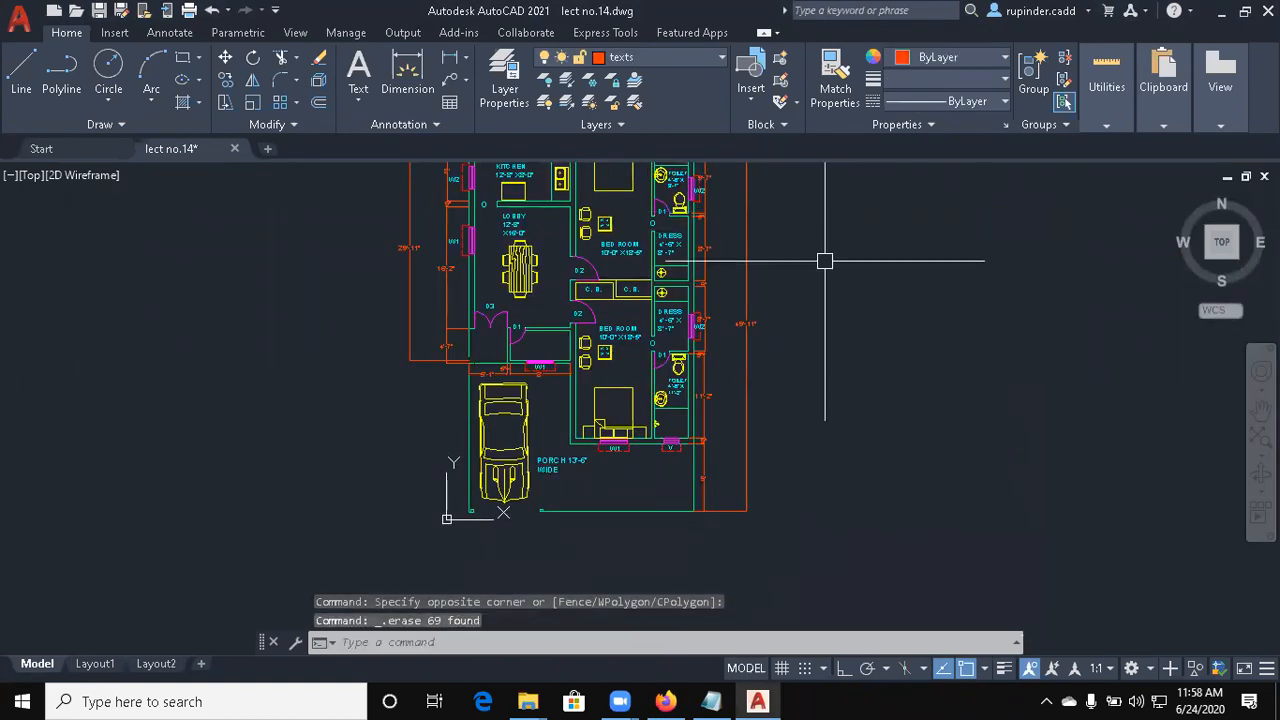
key(Delete)
scroll(806, 466, down, 3)
middle_drag(806, 466, 806, 580)
text(x)
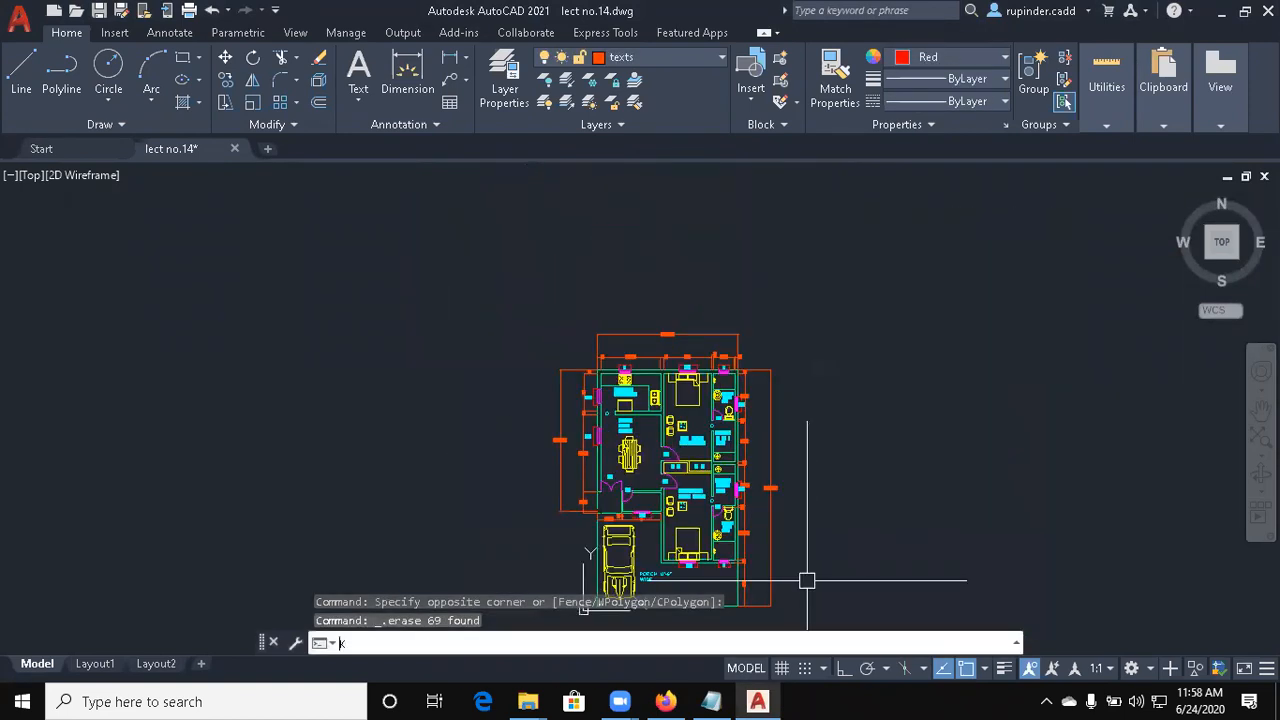
key(BackSpace)
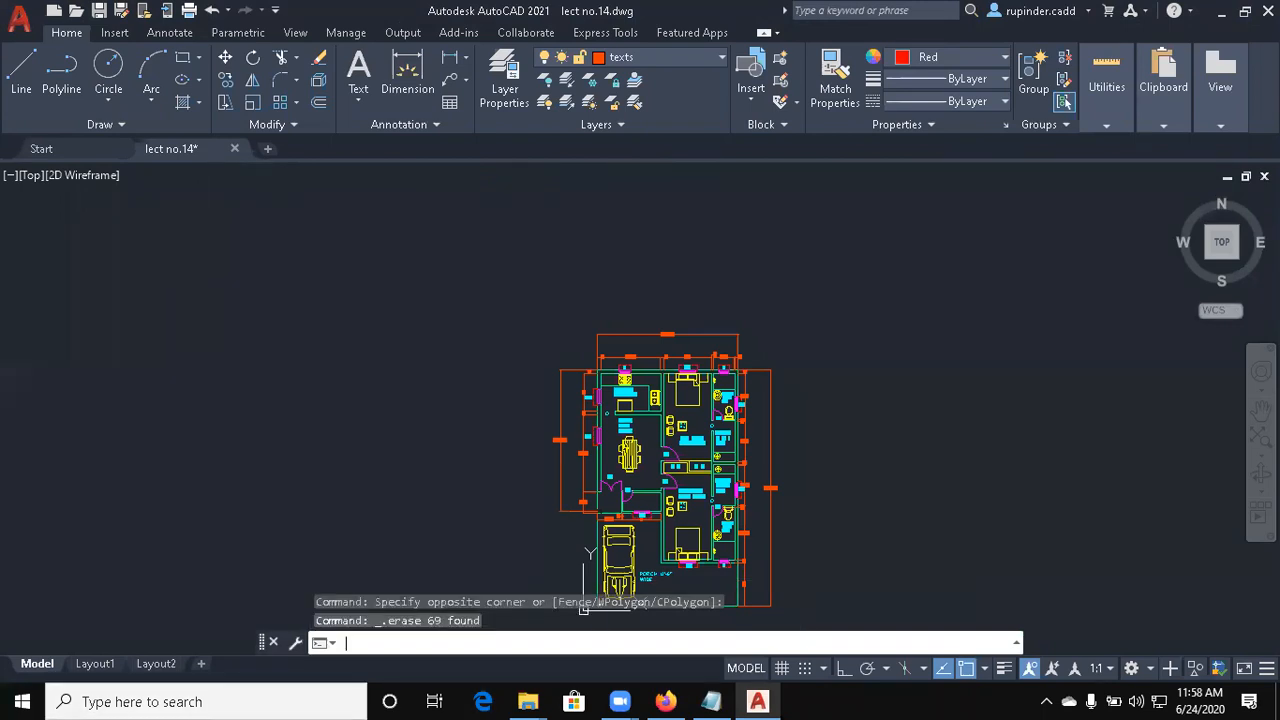
text(h)
key(Return)
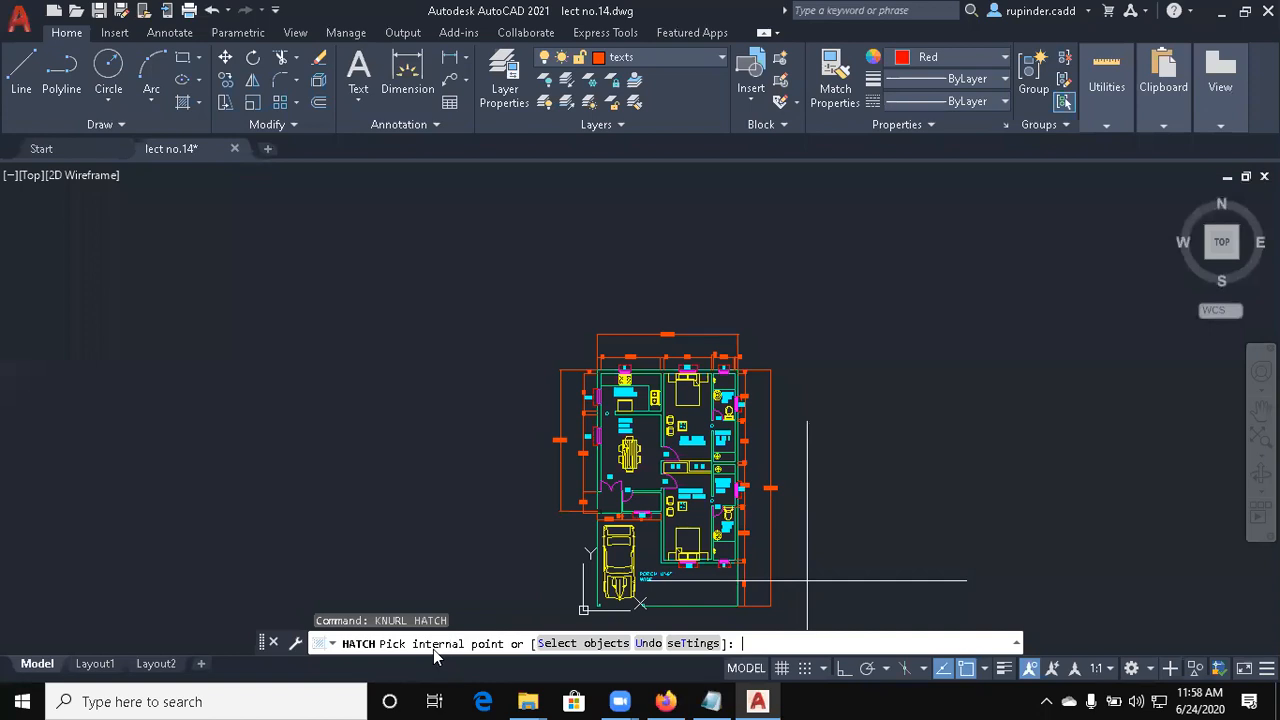
key(Escape)
Turn off the Object, door and window, and Defpoints layers in the layer manager
text(LA)
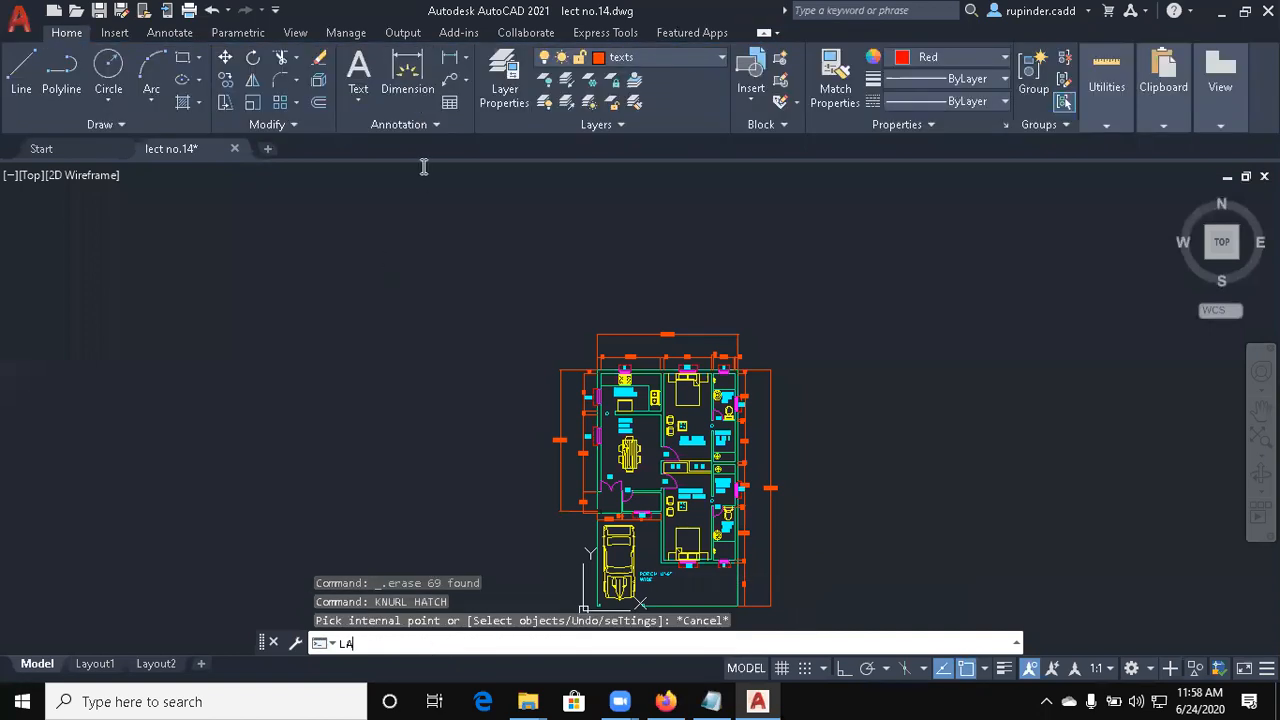
key(Return)
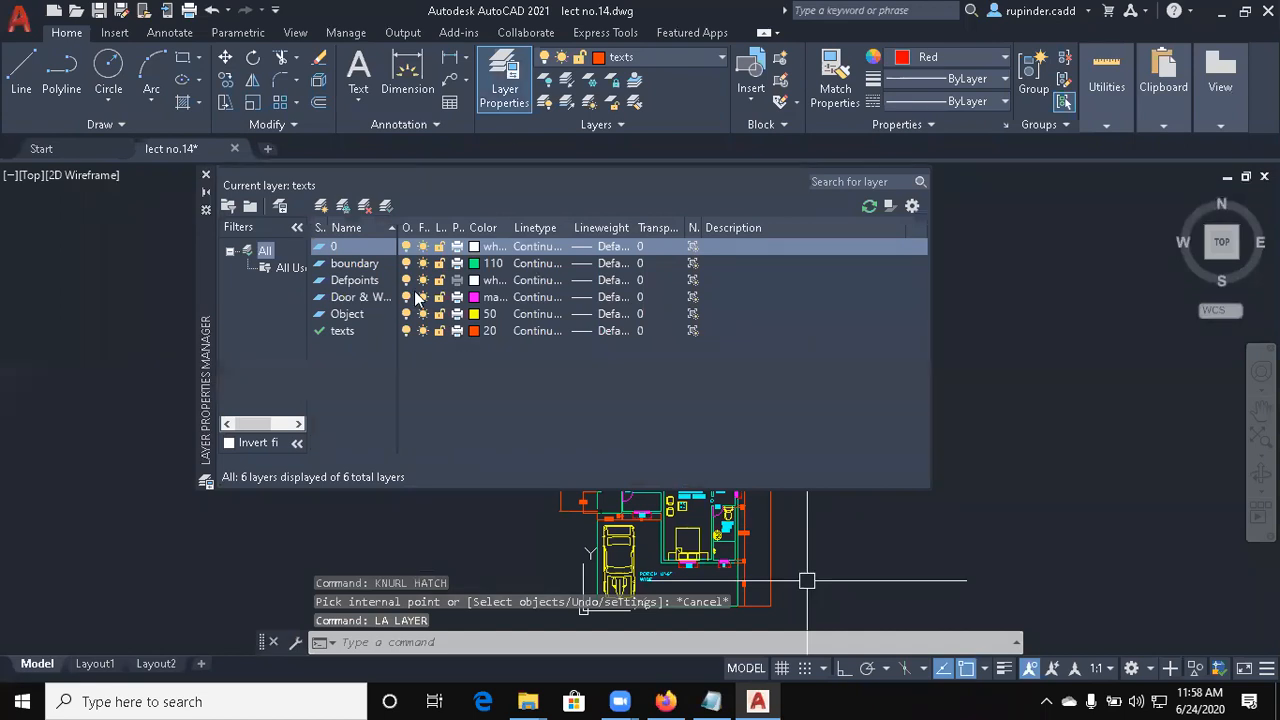
click(405, 314)
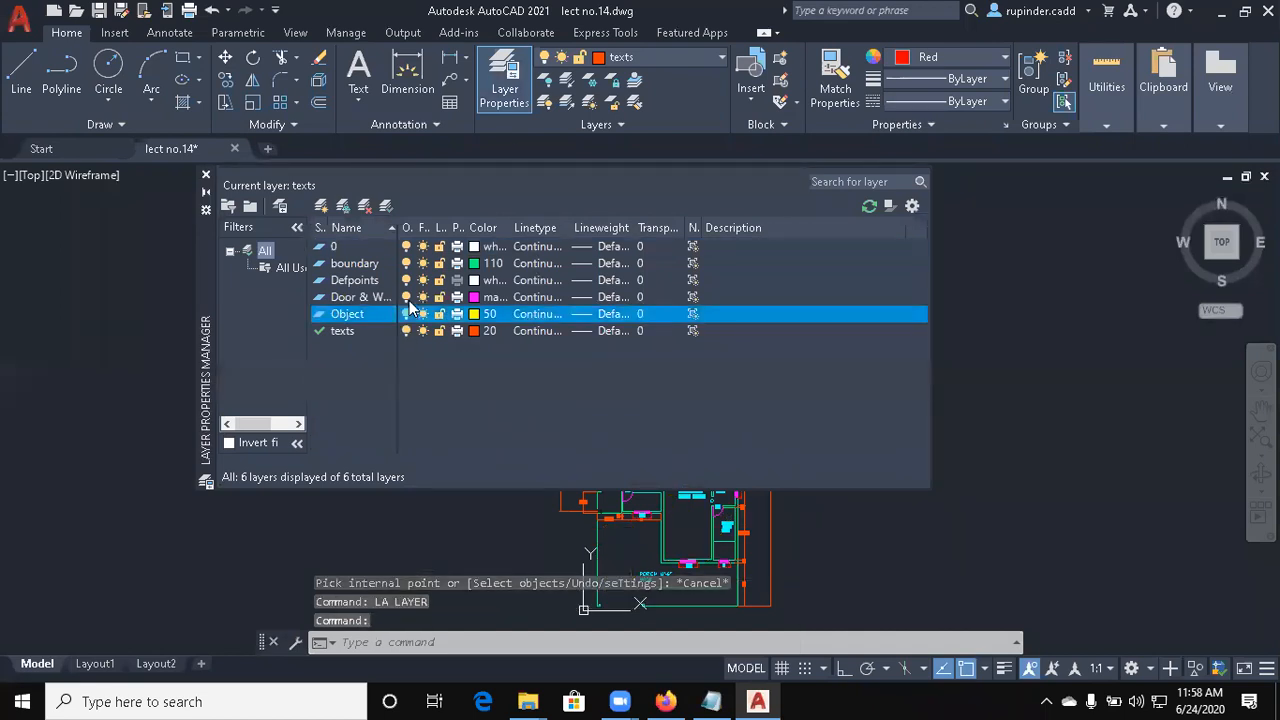
click(405, 297)
click(405, 280)
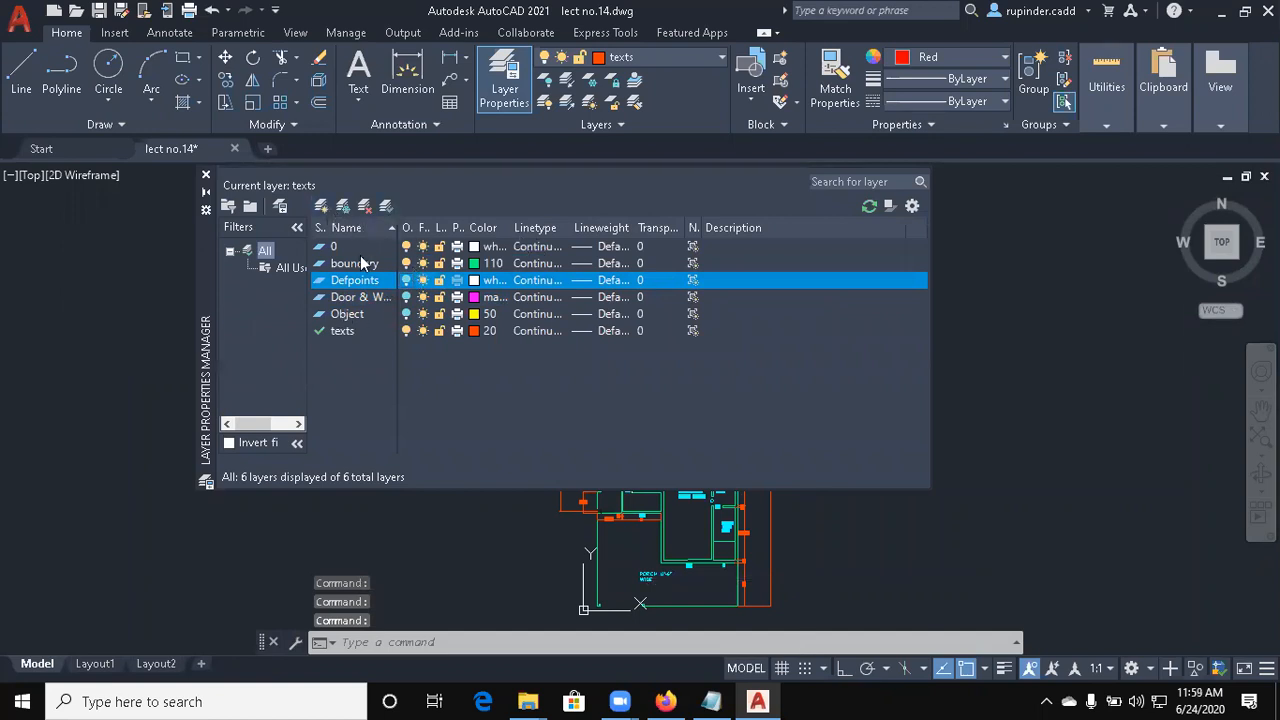
Create a new layer named POL with the Continuous linetype and colour 170
click(321, 206)
text(POL)
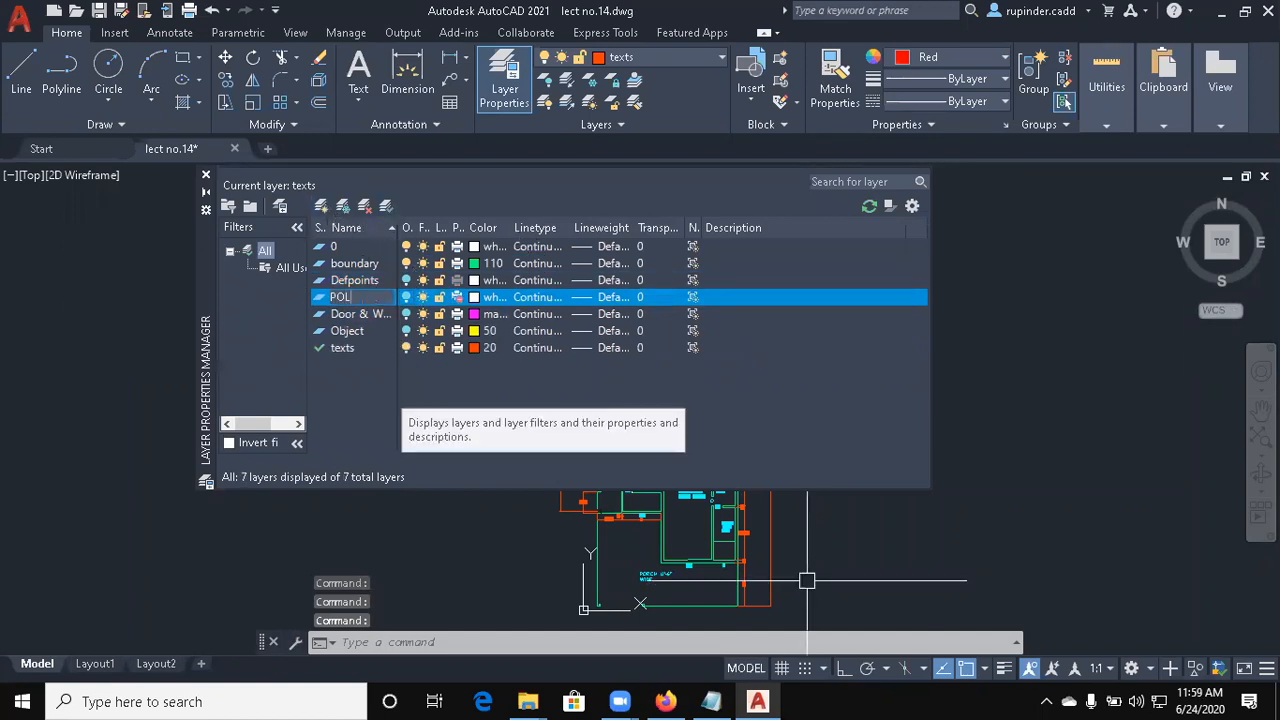
click(541, 302)
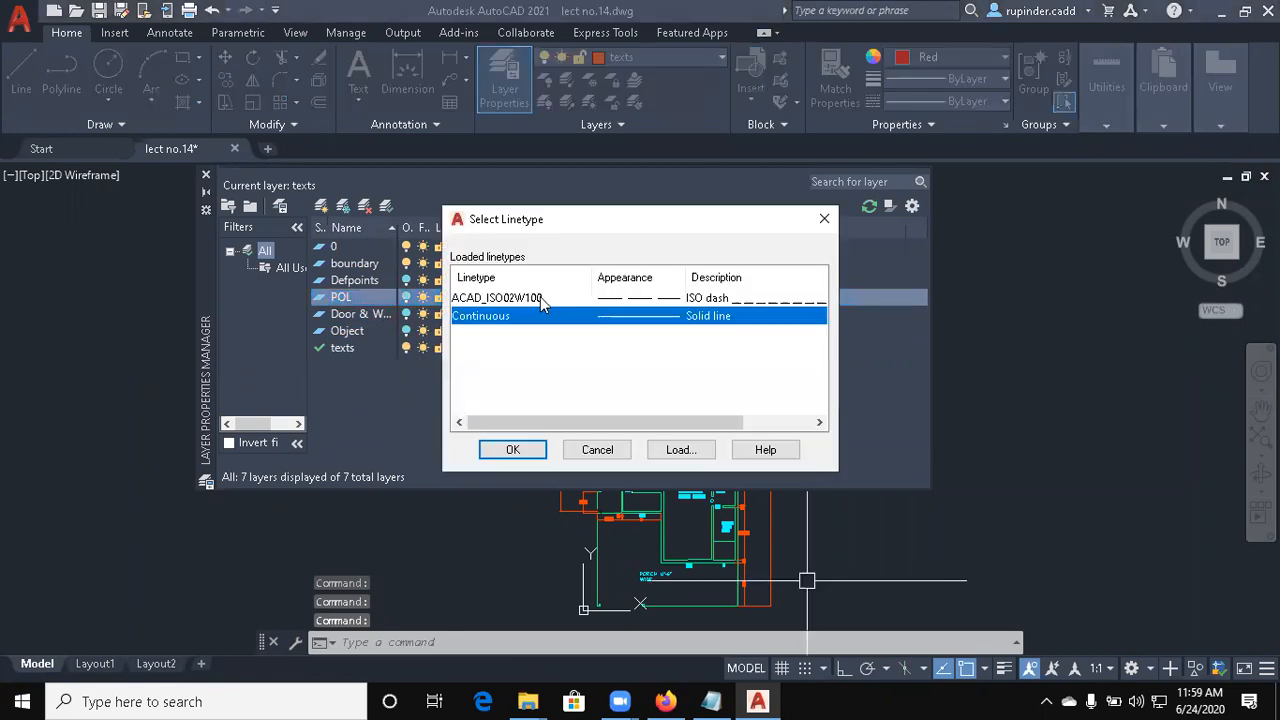
click(512, 450)
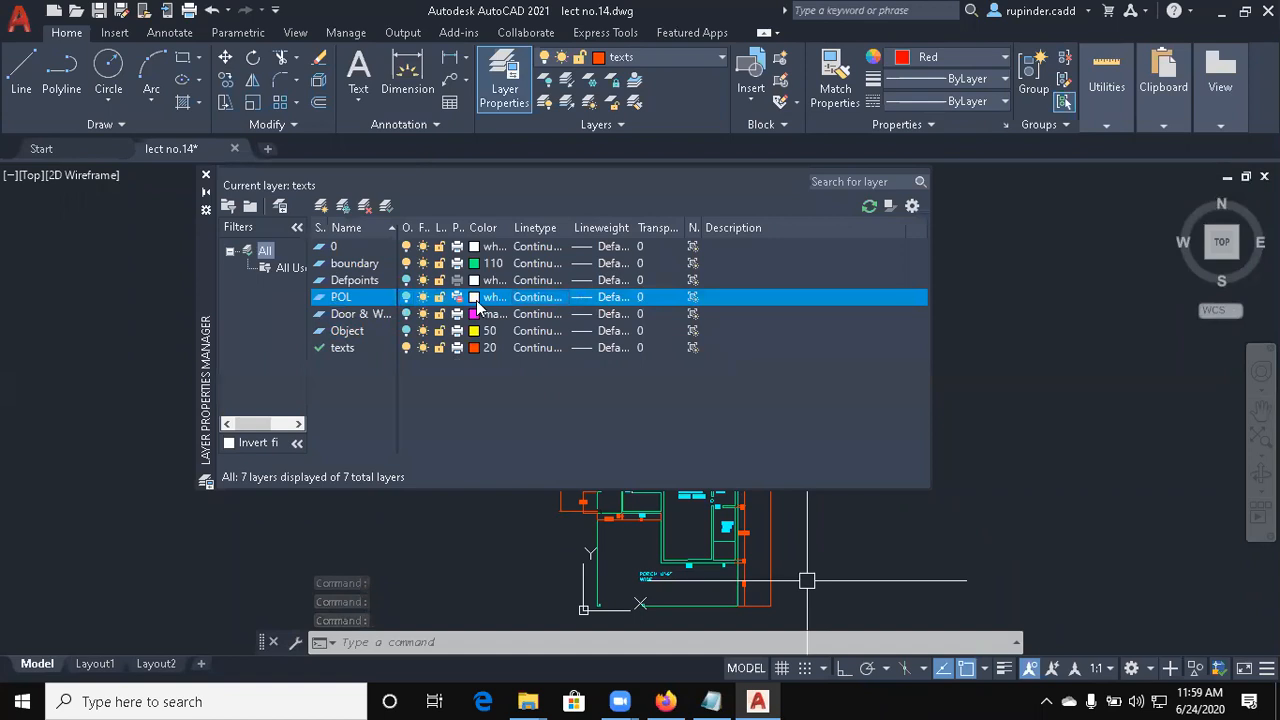
click(477, 302)
click(700, 289)
click(616, 498)
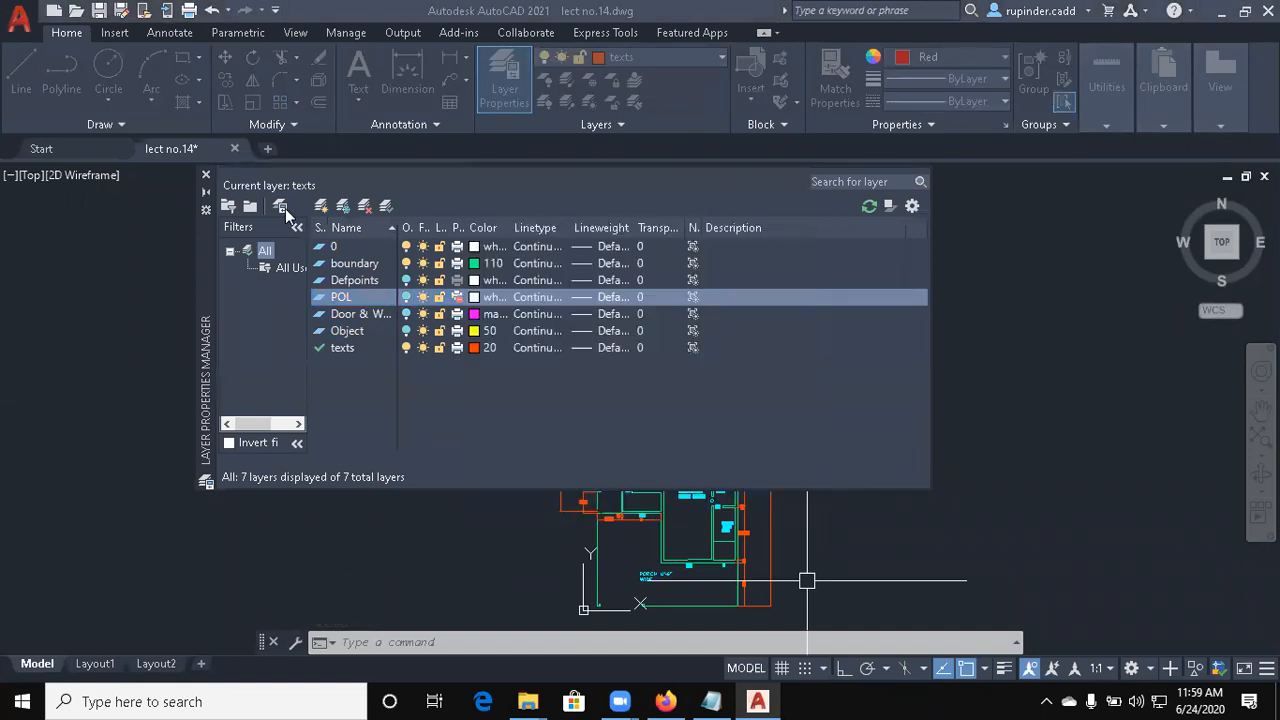
Make POL the current layer with the option to keep it on, and set the object colour to ByLayer
click(388, 207)
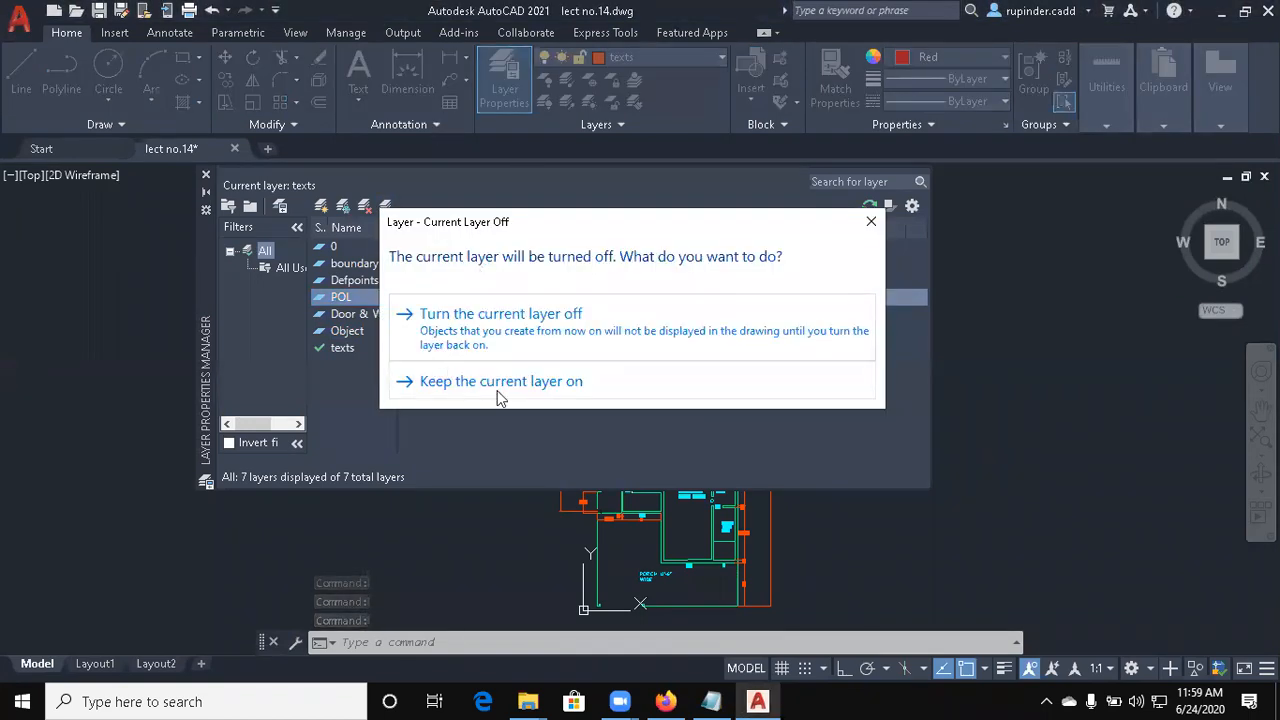
click(501, 381)
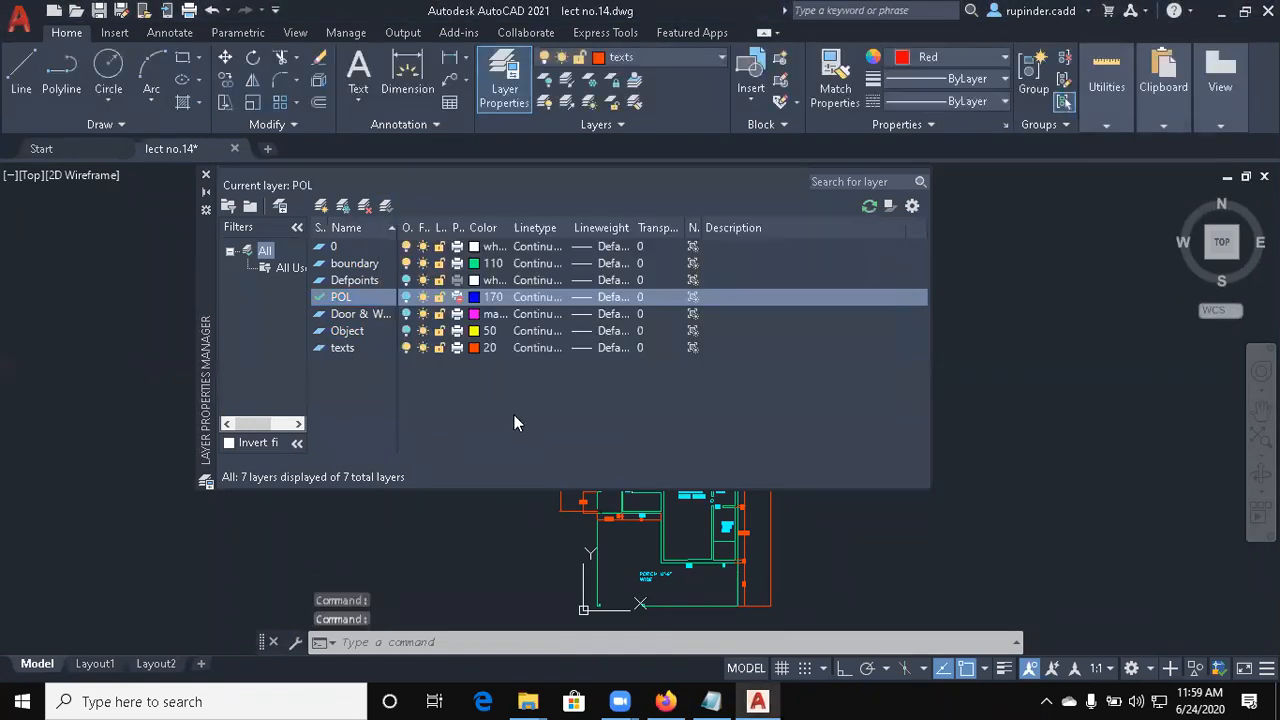
click(205, 178)
click(950, 58)
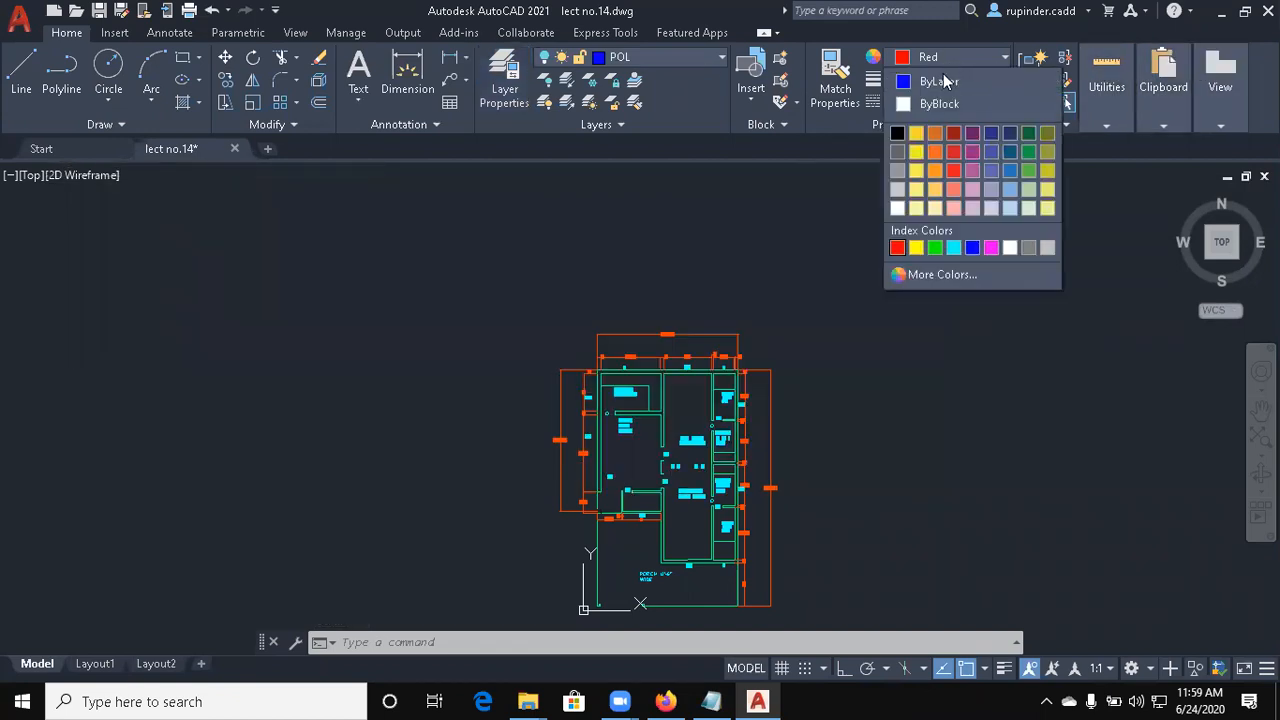
click(942, 83)
Turn off the texts layer and turn on the POL layer, leaving only the green wall lines as tracing reference
scroll(806, 404, down, 2)
middle_drag(798, 419, 759, 316)
scroll(751, 429, up, 4)
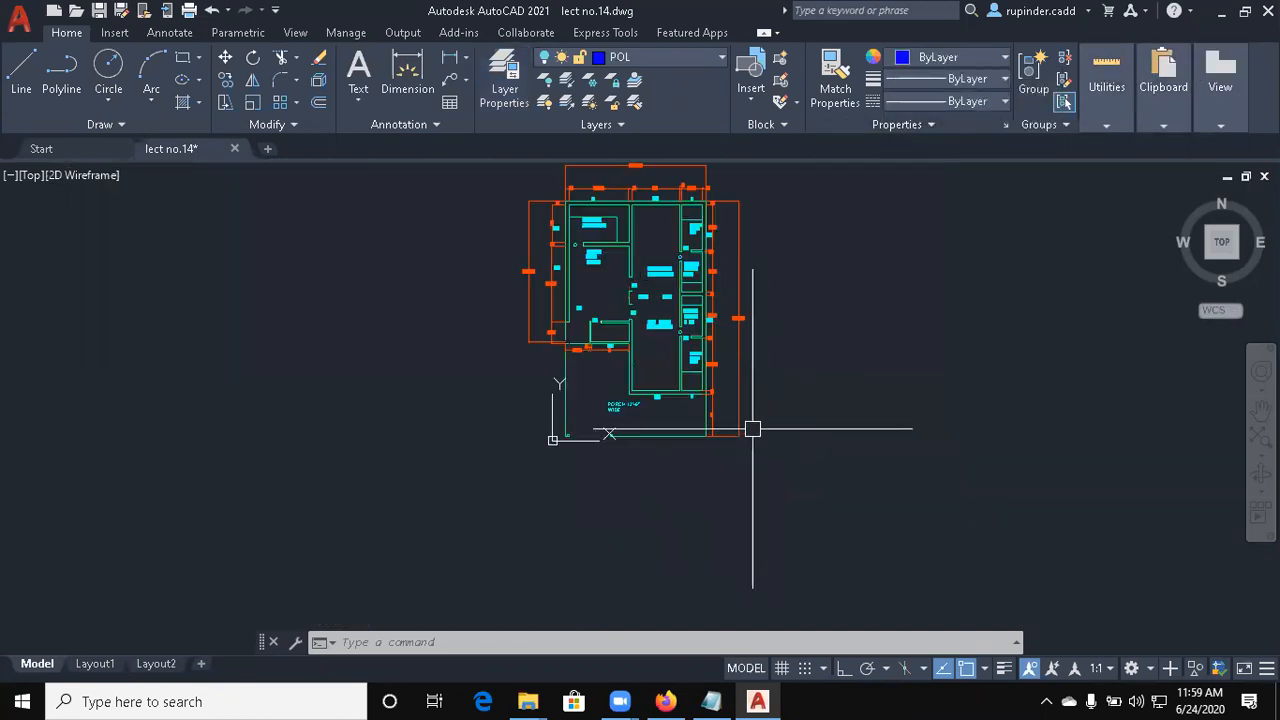
middle_drag(752, 432, 827, 630)
scroll(894, 514, up, 3)
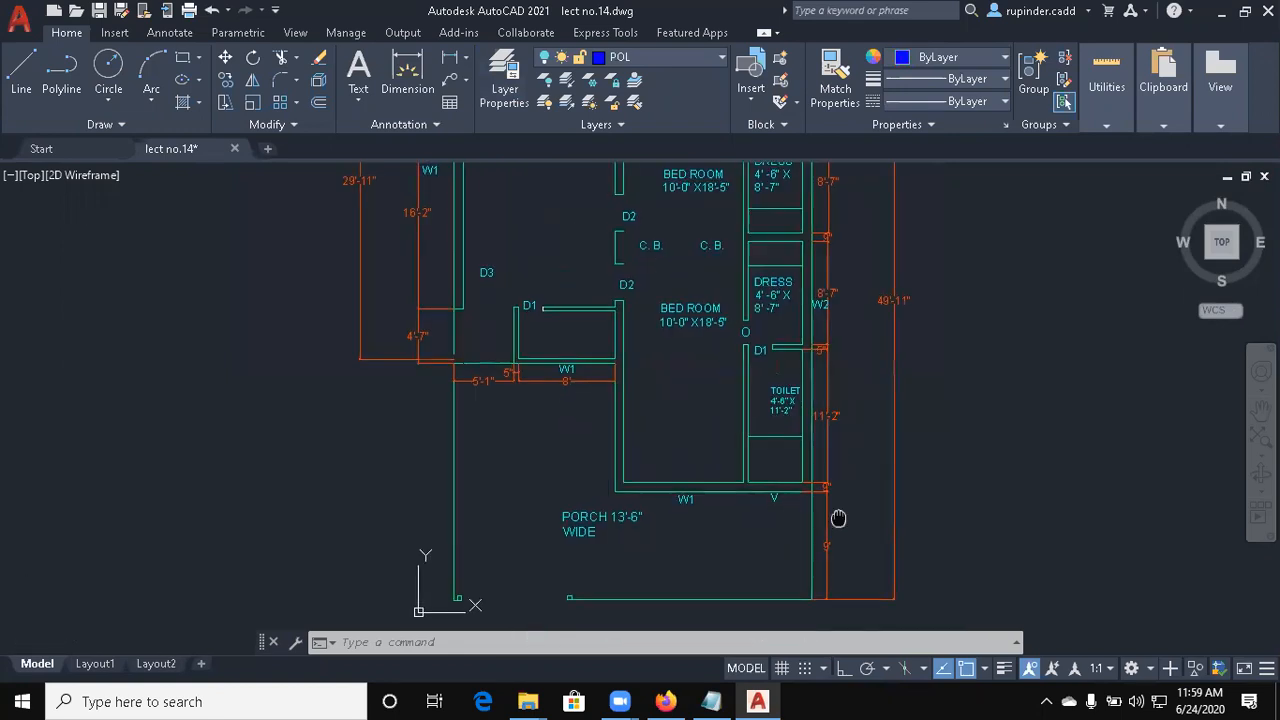
scroll(894, 546, down, 3)
text(la)
key(Return)
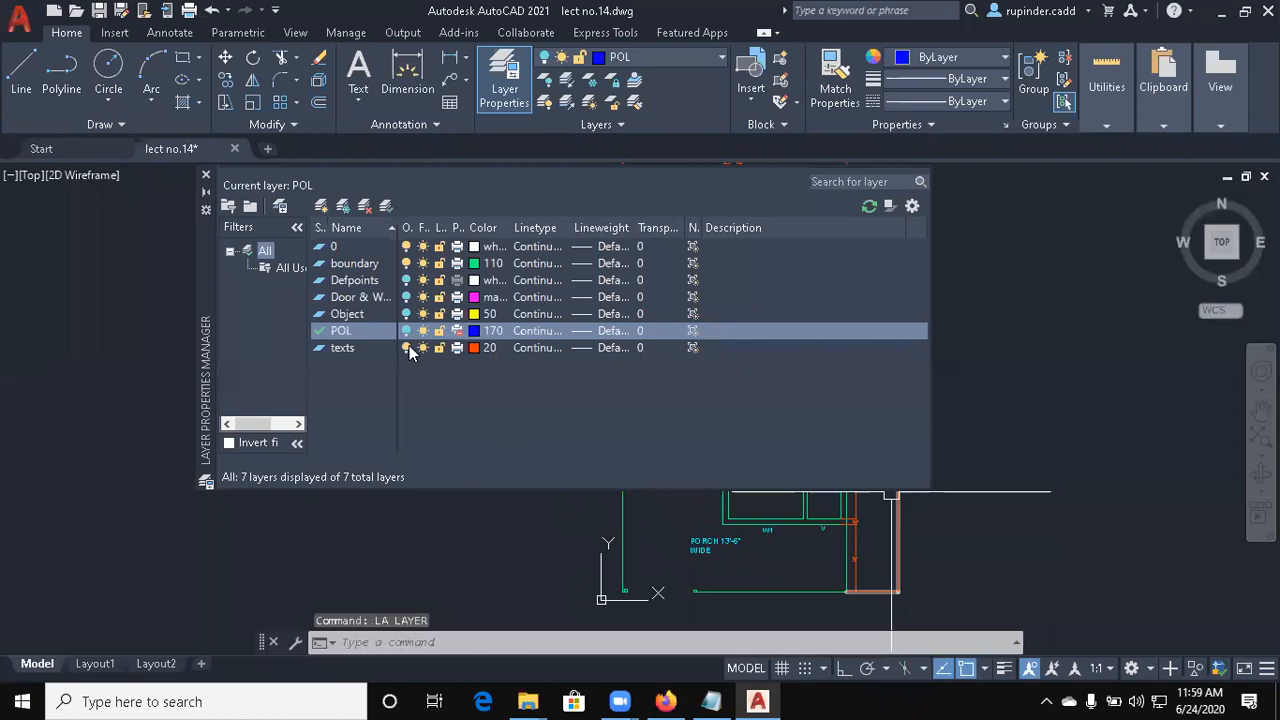
click(407, 348)
click(407, 334)
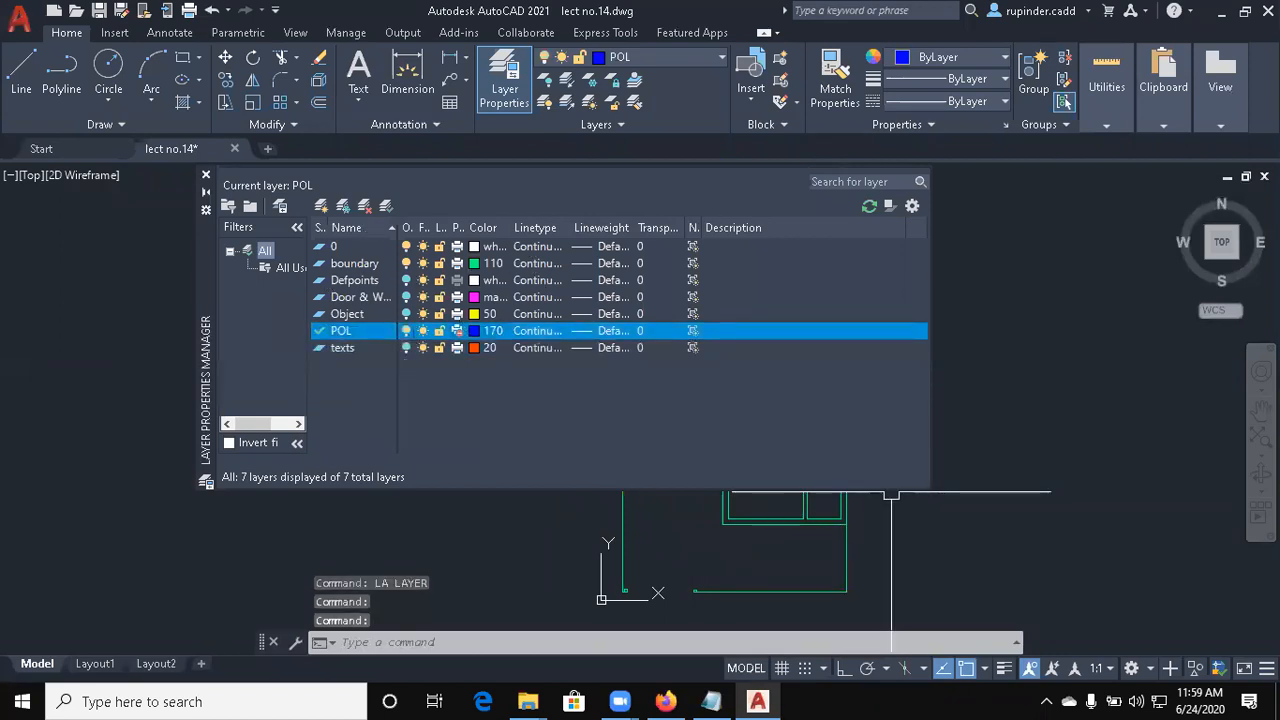
click(206, 177)
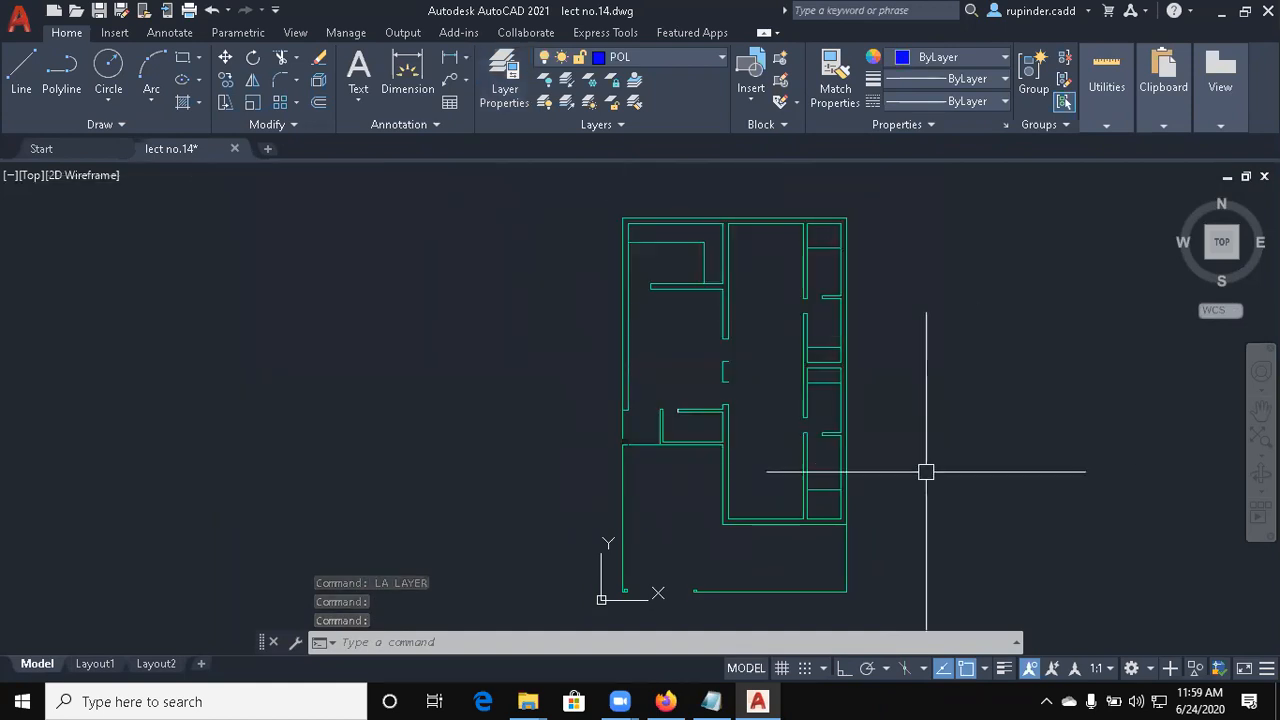
Start a polyline at the lower-right outer wall corner above the porch and trace the bottom wall to its left corner
middle_drag(926, 469, 847, 427)
text(pl)
key(Return)
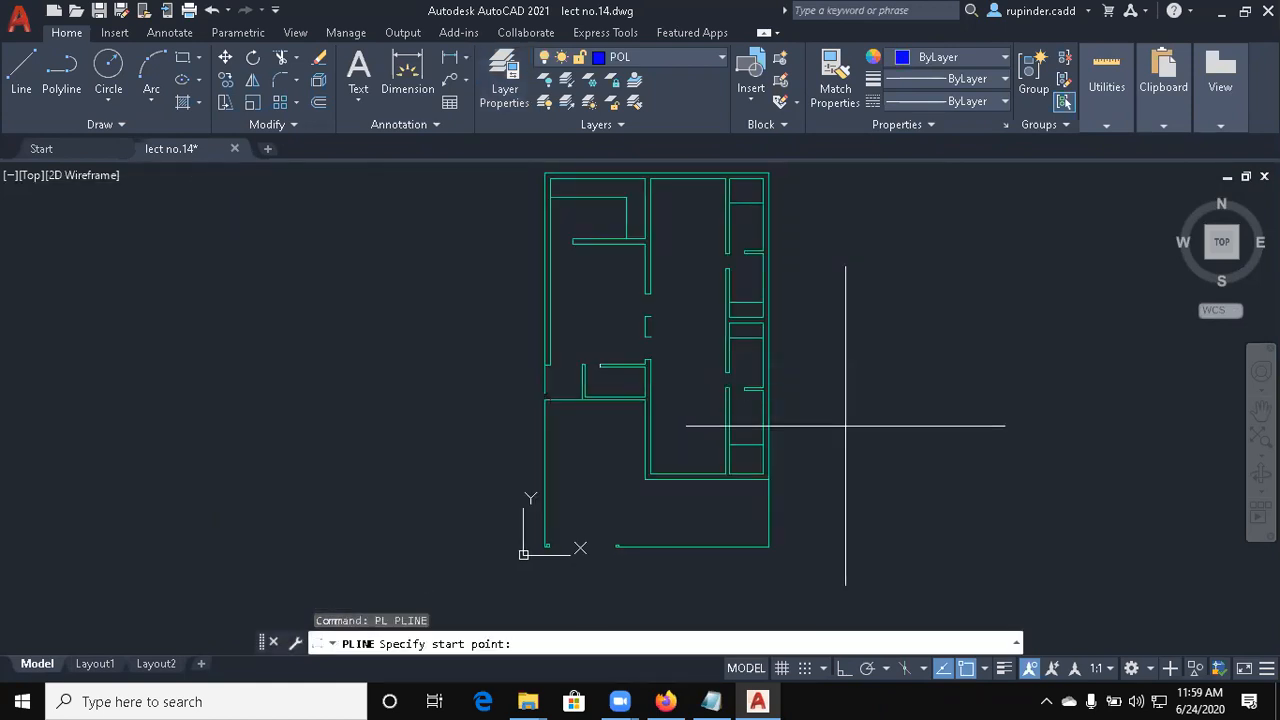
scroll(794, 500, up, 5)
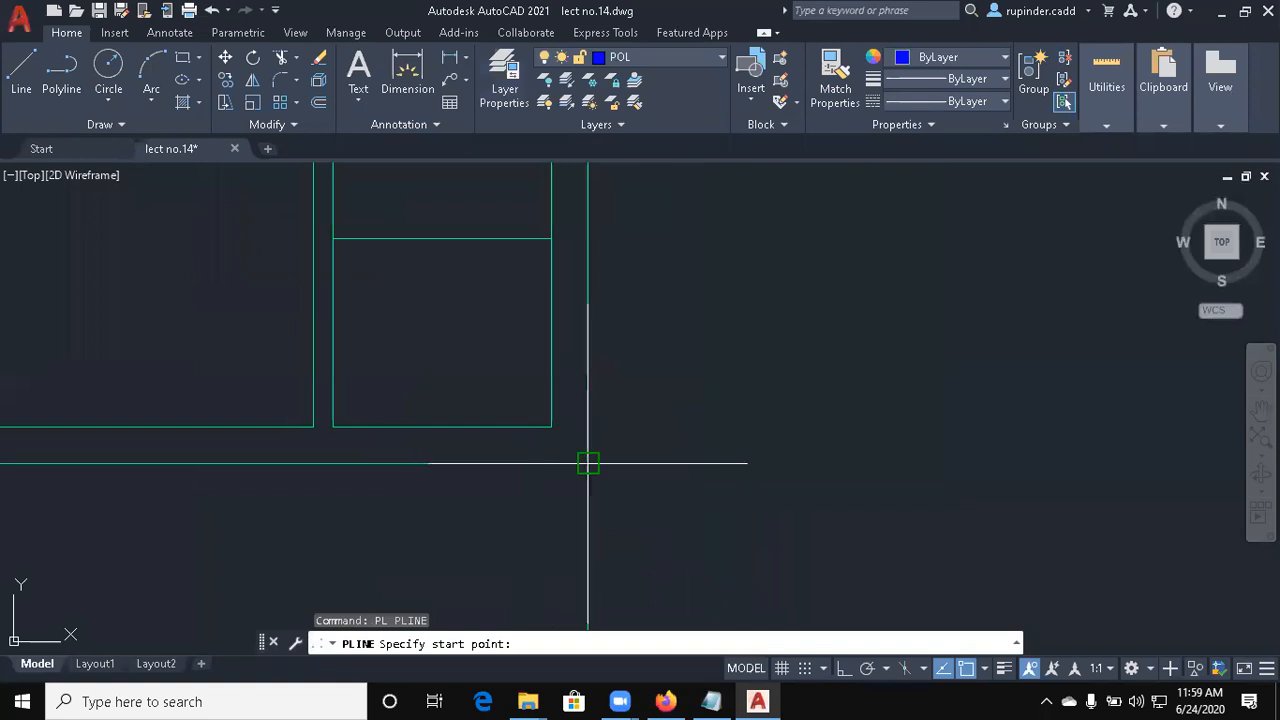
click(552, 463)
scroll(337, 521, down, 2)
middle_drag(337, 523, 1111, 543)
scroll(1037, 530, up, 1)
click(814, 509)
Continue the polyline along the porch's side and rear walls, then up around the end of the small room's thin partition
middle_drag(834, 178, 822, 363)
scroll(798, 395, up, 5)
click(810, 335)
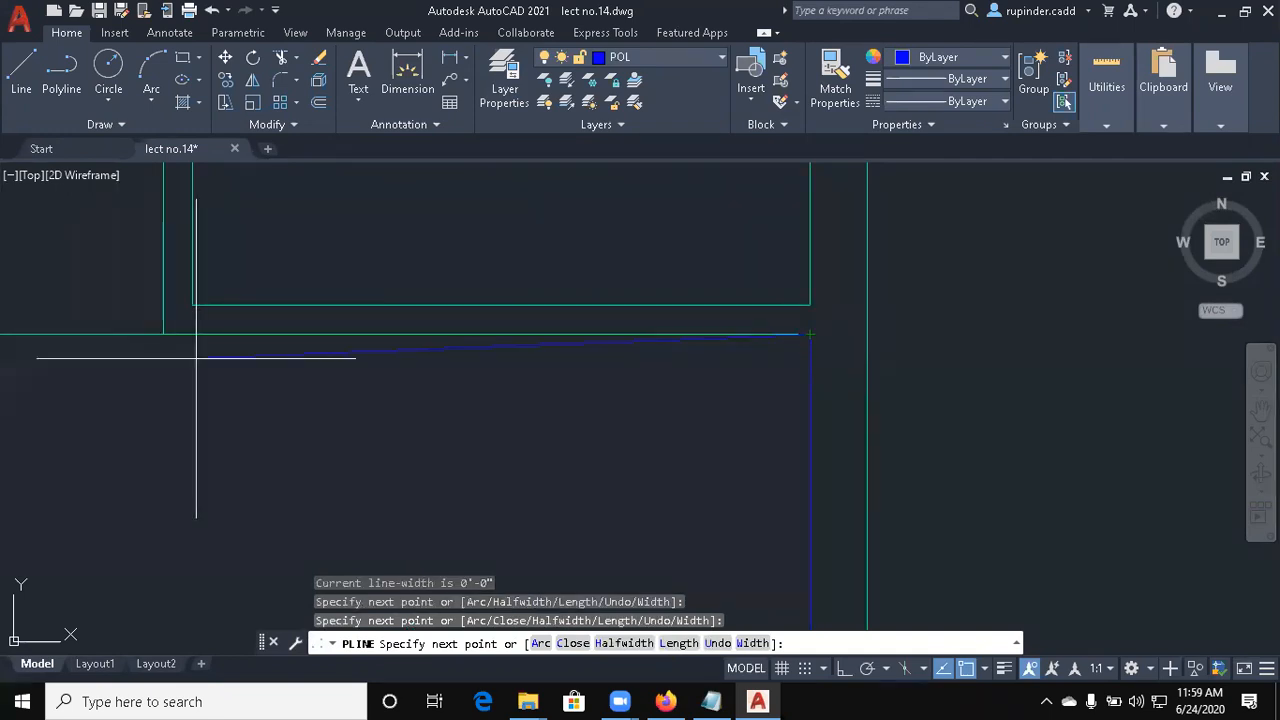
click(164, 335)
scroll(173, 256, down, 1)
middle_drag(173, 256, 521, 623)
scroll(518, 549, up, 2)
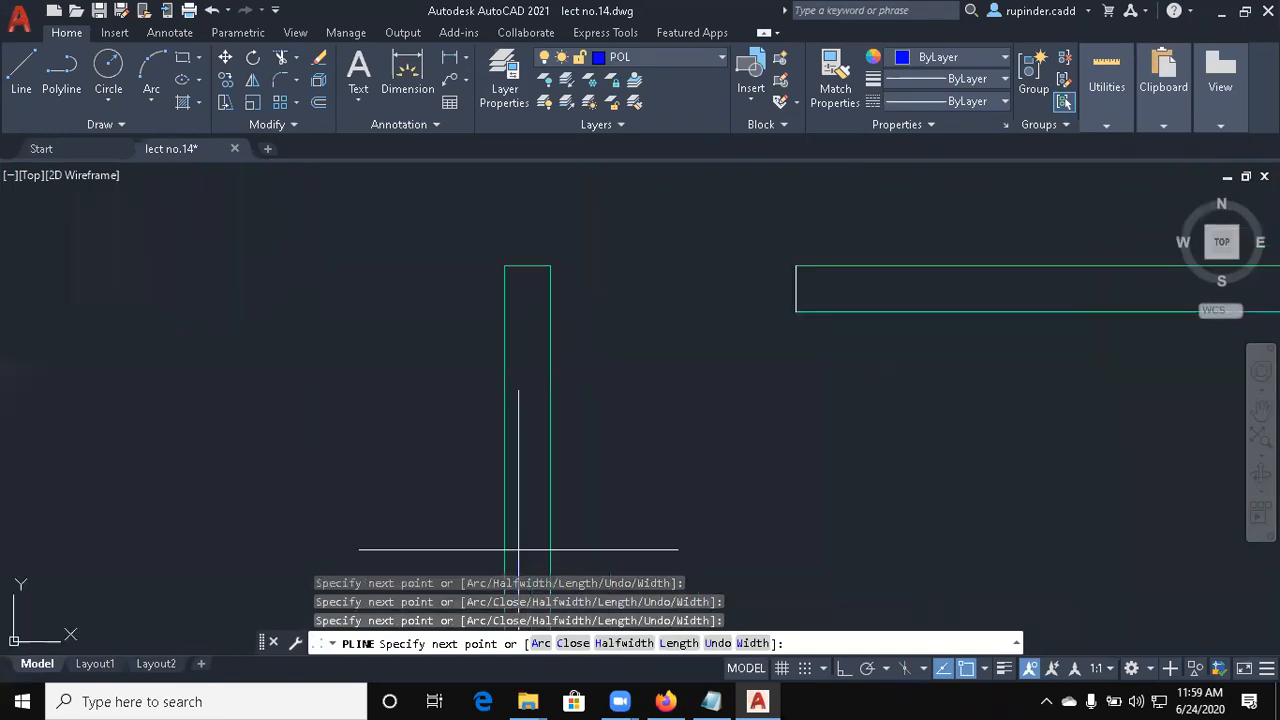
click(505, 265)
click(550, 265)
Trace the polyline around the inside of the small room and its short partition to the top of the adjoining bedroom wall end
scroll(571, 466, down, 4)
middle_drag(610, 555, 537, 346)
scroll(538, 355, up, 2)
click(465, 394)
scroll(1008, 401, down, 1)
middle_drag(1008, 401, 714, 416)
scroll(751, 421, up, 2)
click(760, 398)
middle_drag(750, 270, 780, 330)
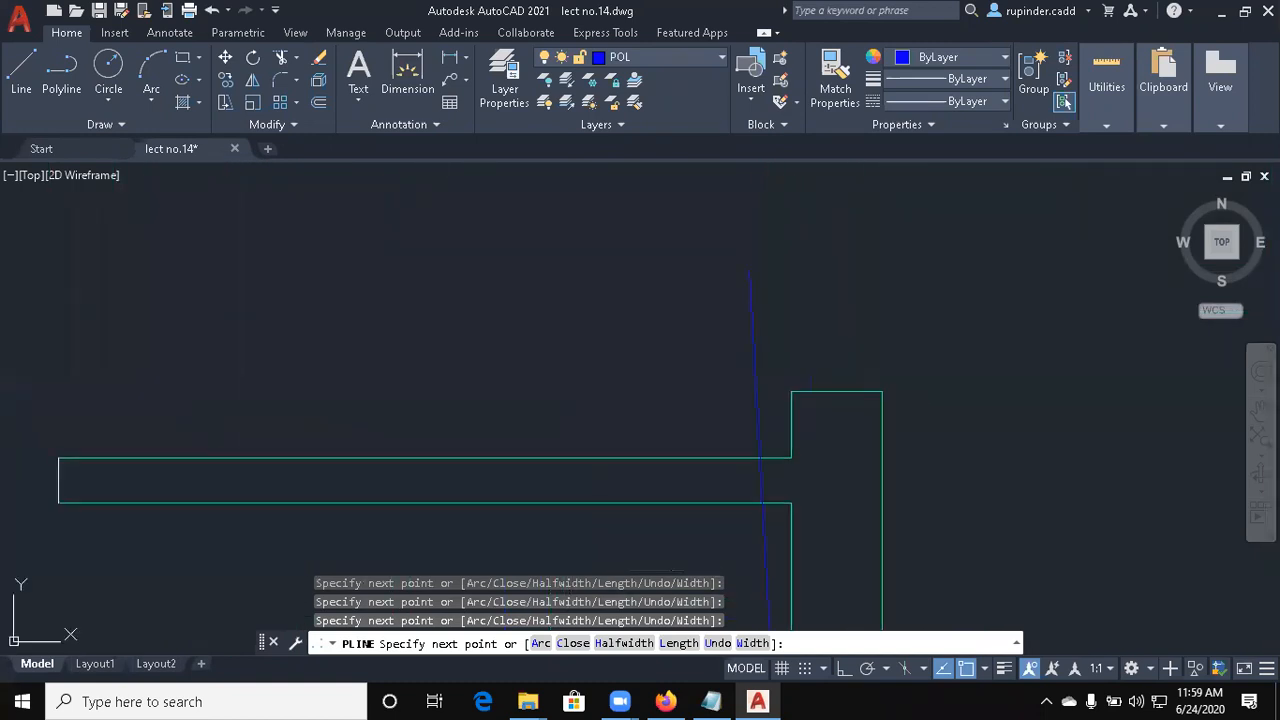
click(791, 391)
click(895, 392)
Continue the polyline down the lower bedroom's inner left wall and along the inner bottom wall to the right corner
scroll(944, 499, down, 4)
middle_drag(962, 590, 729, 320)
scroll(732, 522, up, 2)
middle_drag(732, 522, 743, 300)
scroll(729, 492, down, 2)
middle_drag(726, 562, 711, 371)
scroll(709, 373, up, 1)
click(670, 427)
scroll(1013, 390, down, 1)
middle_drag(1013, 390, 372, 382)
scroll(636, 429, down, 1)
scroll(789, 409, up, 2)
click(749, 418)
Trace the polyline up the inner face of the right wall and across the inner top wall to the left corner
scroll(781, 271, down, 2)
middle_drag(781, 272, 765, 700)
middle_drag(746, 285, 779, 715)
scroll(779, 311, down, 2)
middle_drag(784, 306, 771, 194)
scroll(766, 191, up, 2)
click(766, 191)
scroll(400, 269, down, 2)
middle_drag(400, 269, 1062, 313)
scroll(905, 300, up, 2)
click(835, 254)
Continue the polyline down the left wall's inner face and across the wall's end at the entrance opening
scroll(875, 525, down, 2)
middle_drag(883, 580, 900, 291)
scroll(908, 448, up, 2)
scroll(808, 362, up, 2)
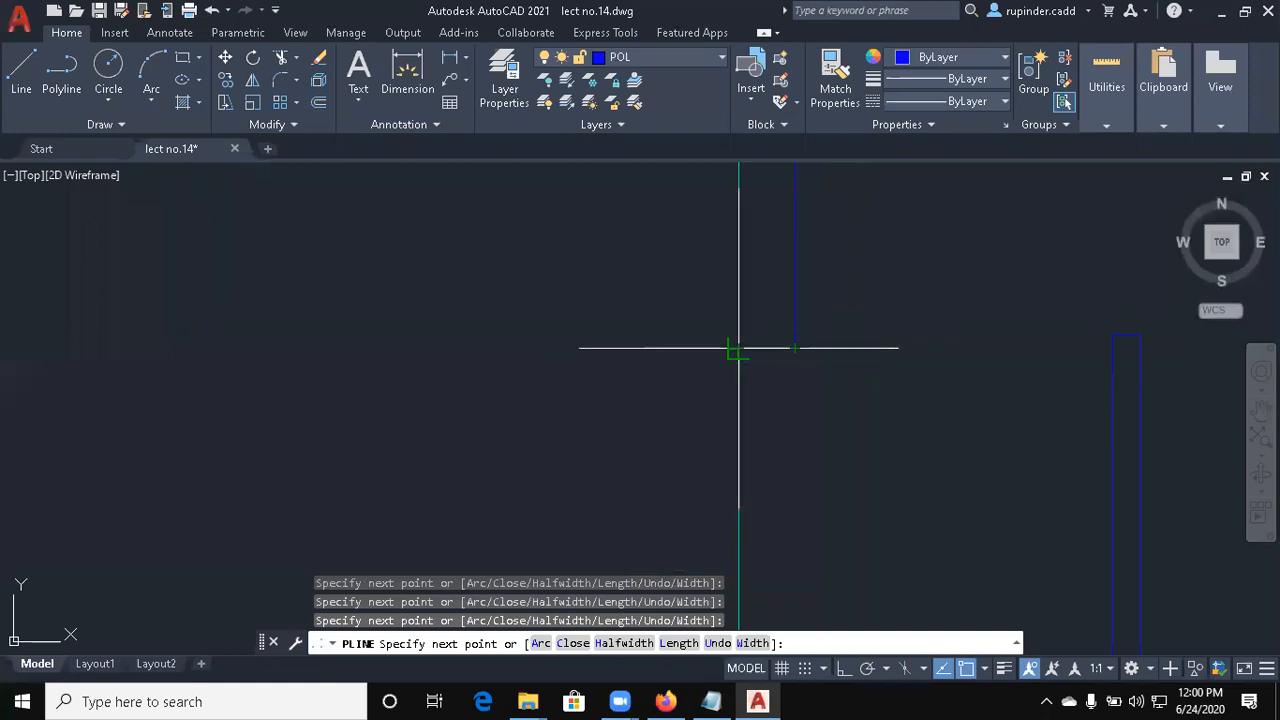
Trace the polyline up the left wall's outer face and across the top outer edge to the upper-right corner
scroll(729, 217, down, 2)
middle_drag(728, 222, 630, 600)
middle_drag(622, 189, 562, 437)
scroll(1094, 417, down, 2)
middle_drag(1094, 417, 758, 322)
scroll(731, 285, up, 2)
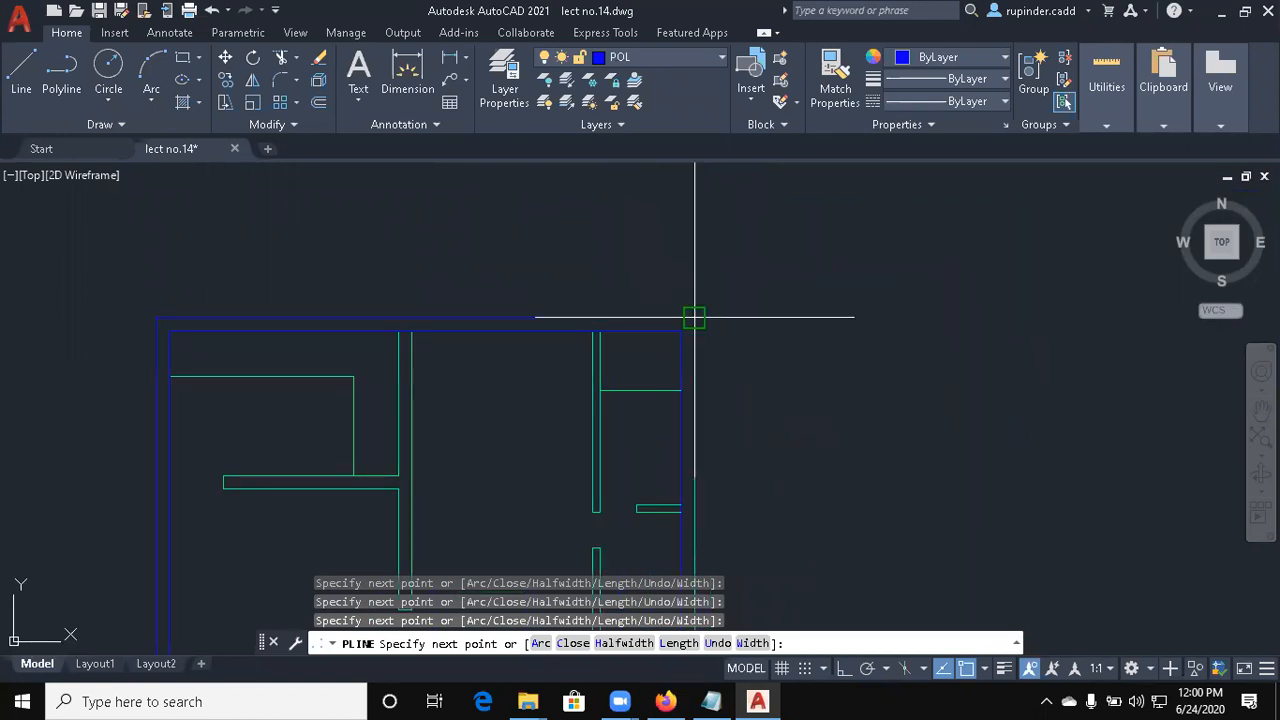
Trace the polyline down the right wall's outer face to the lower-right corner and end it, completing the wall outline
scroll(883, 358, down, 2)
middle_drag(848, 518, 846, 137)
scroll(809, 349, up, 4)
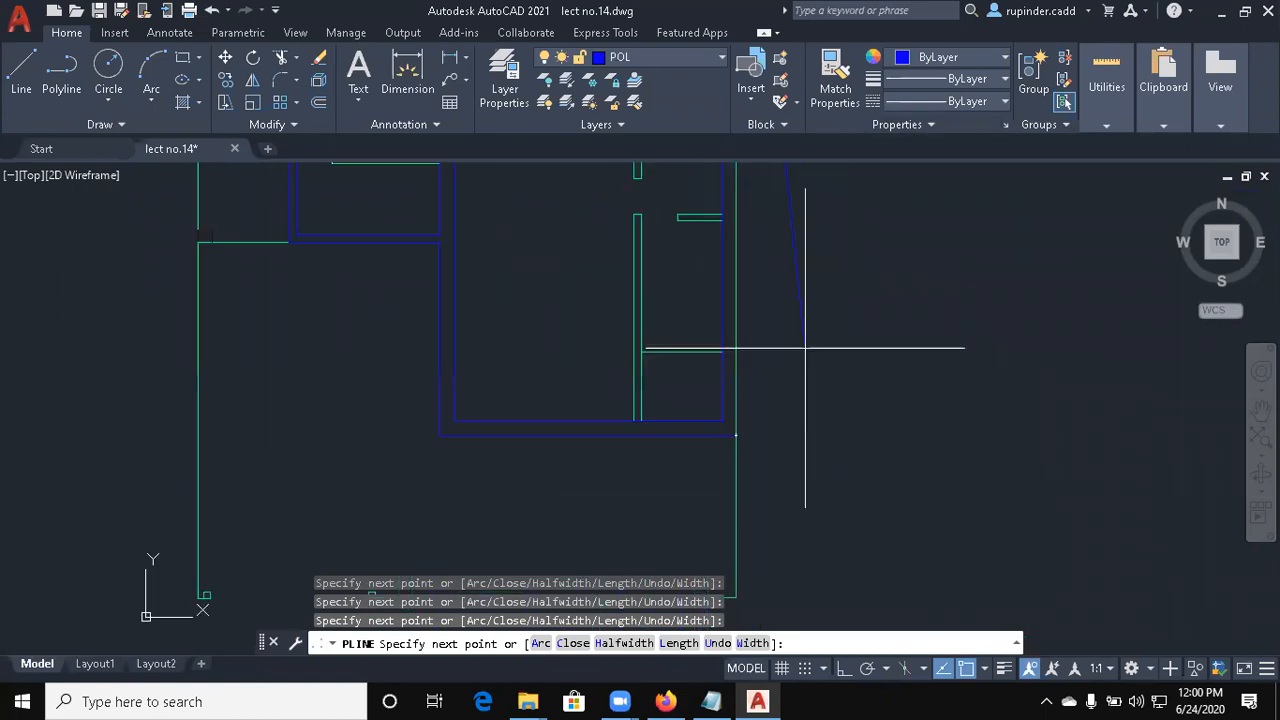
scroll(689, 485, up, 5)
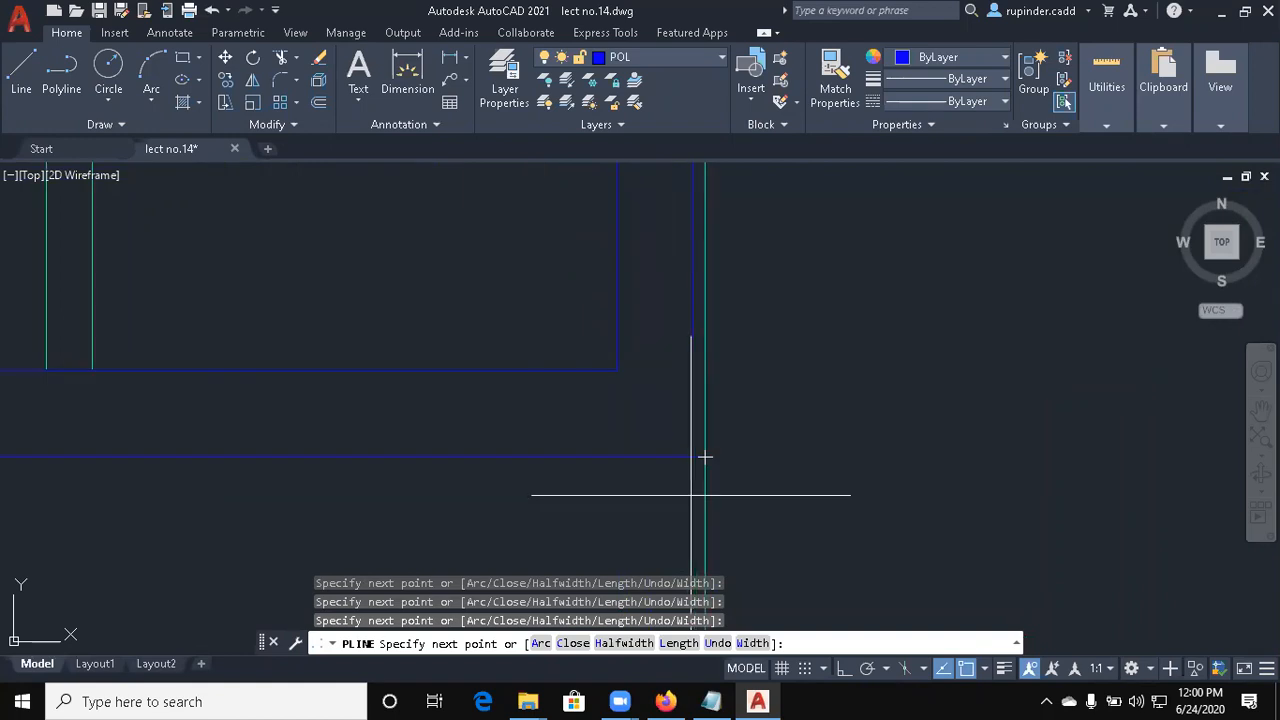
key(Escape)
scroll(929, 438, down, 6)
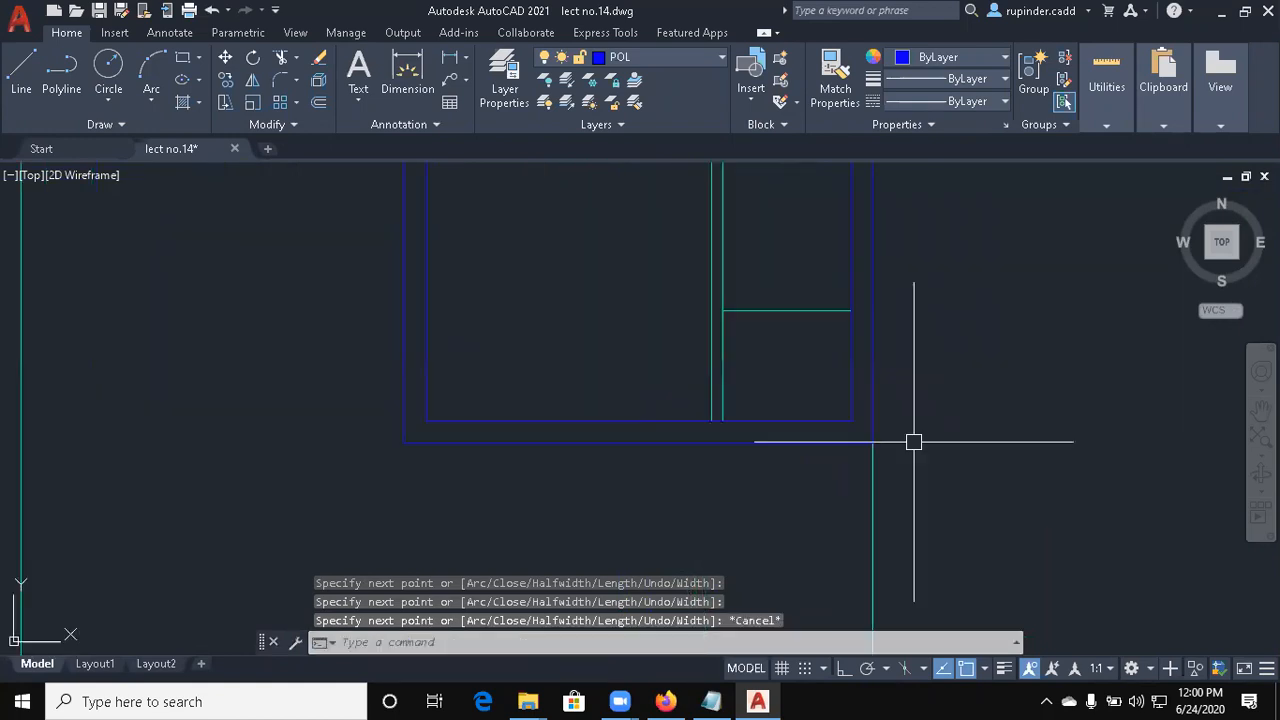
Copy the wall outline polyline horizontally into the empty space to the right of the plan with Ortho on, based at its lower-right corner
click(646, 441)
text(c)
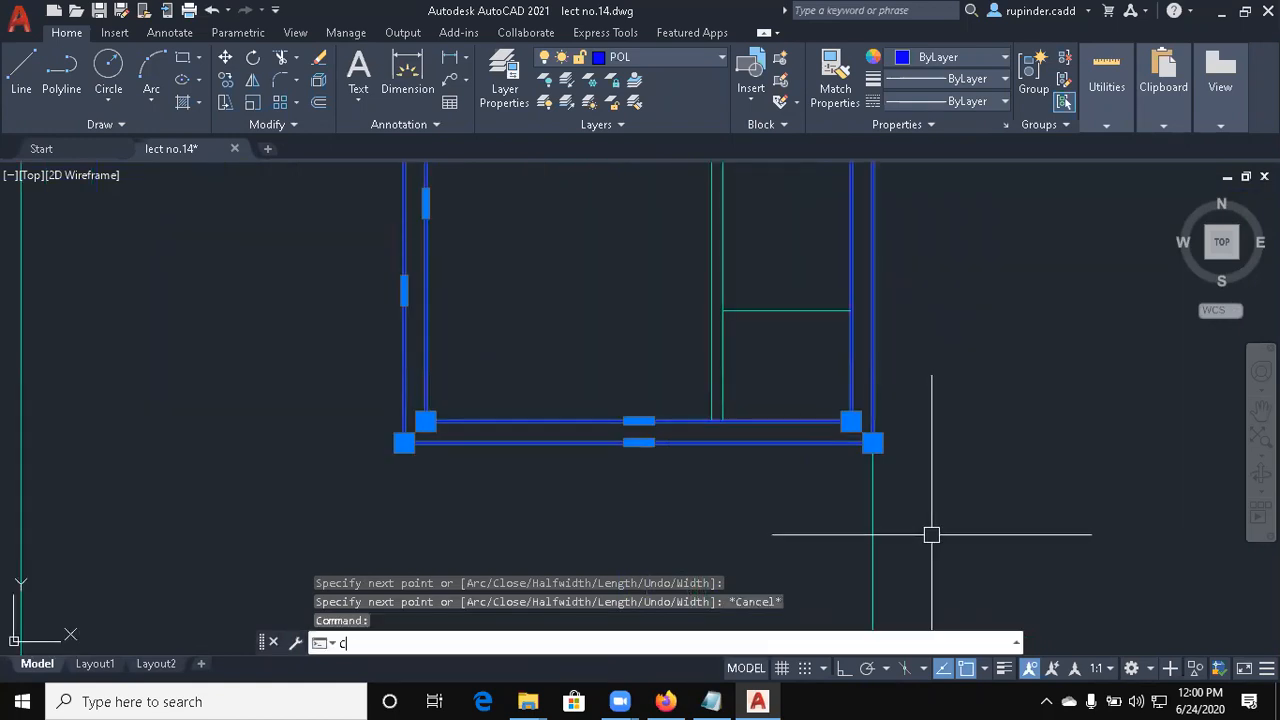
text(o)
key(Return)
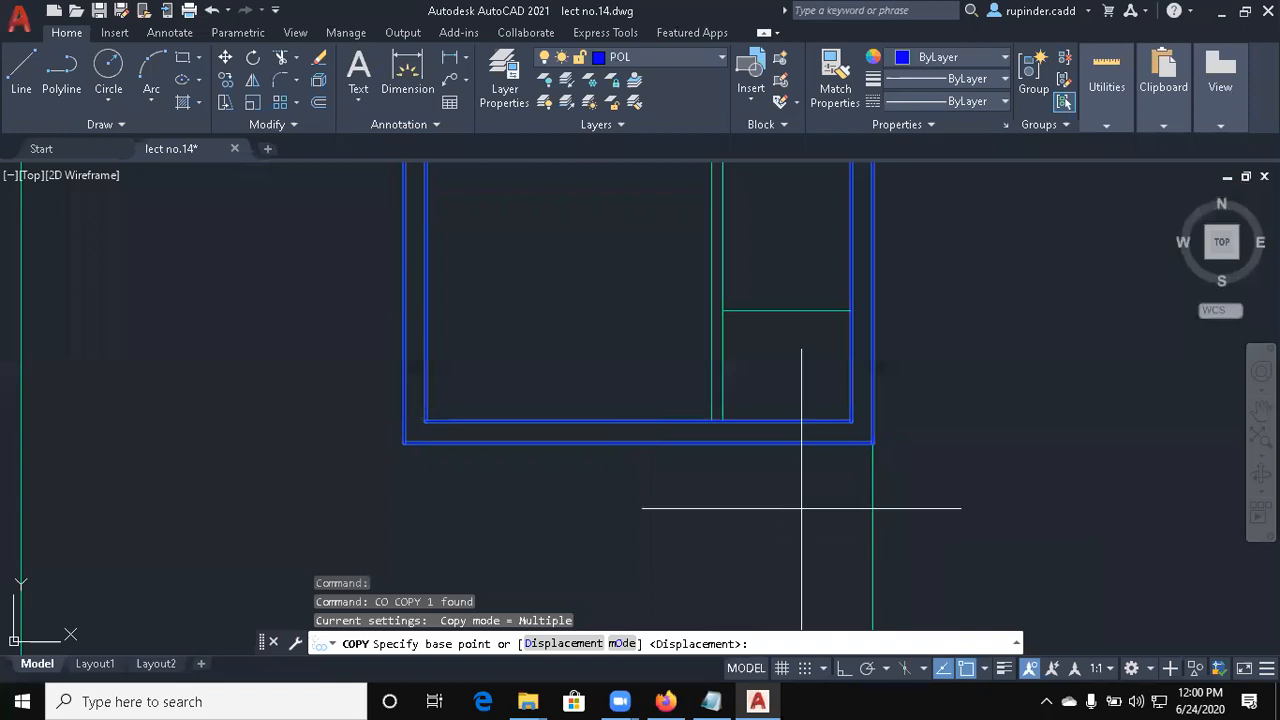
click(873, 443)
scroll(1192, 490, down, 3)
middle_drag(949, 543, 337, 440)
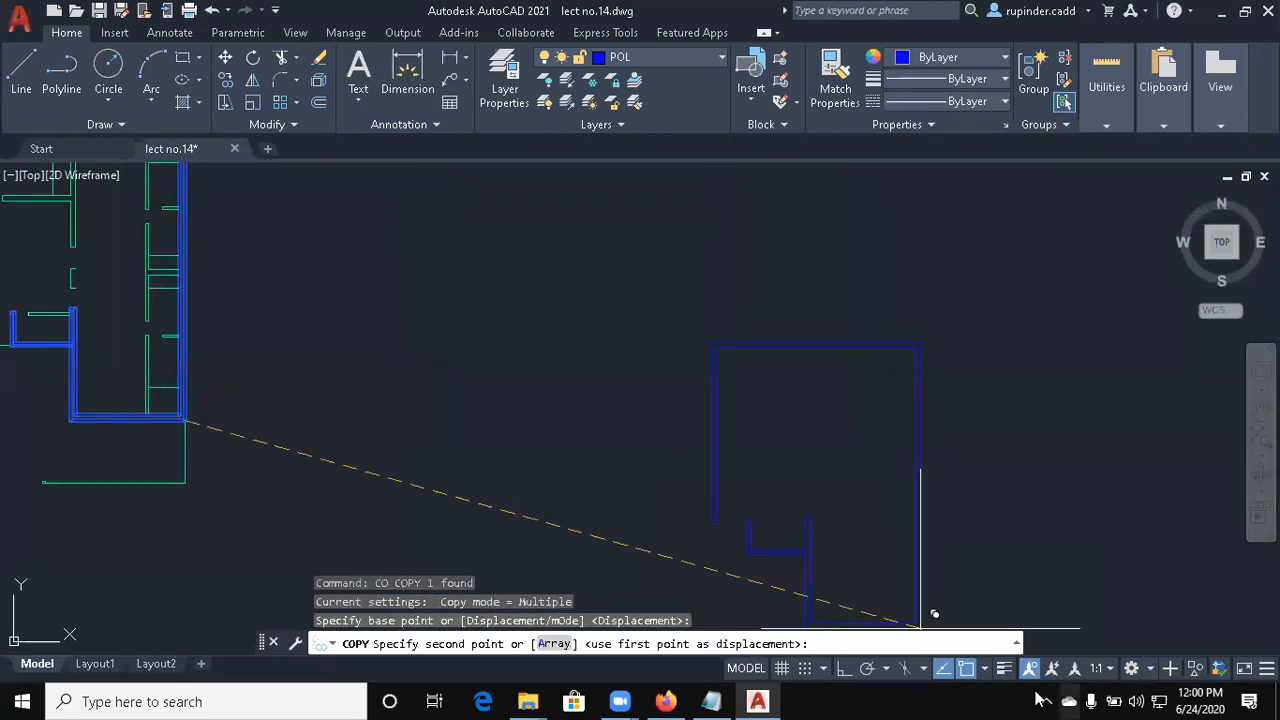
click(841, 668)
click(789, 420)
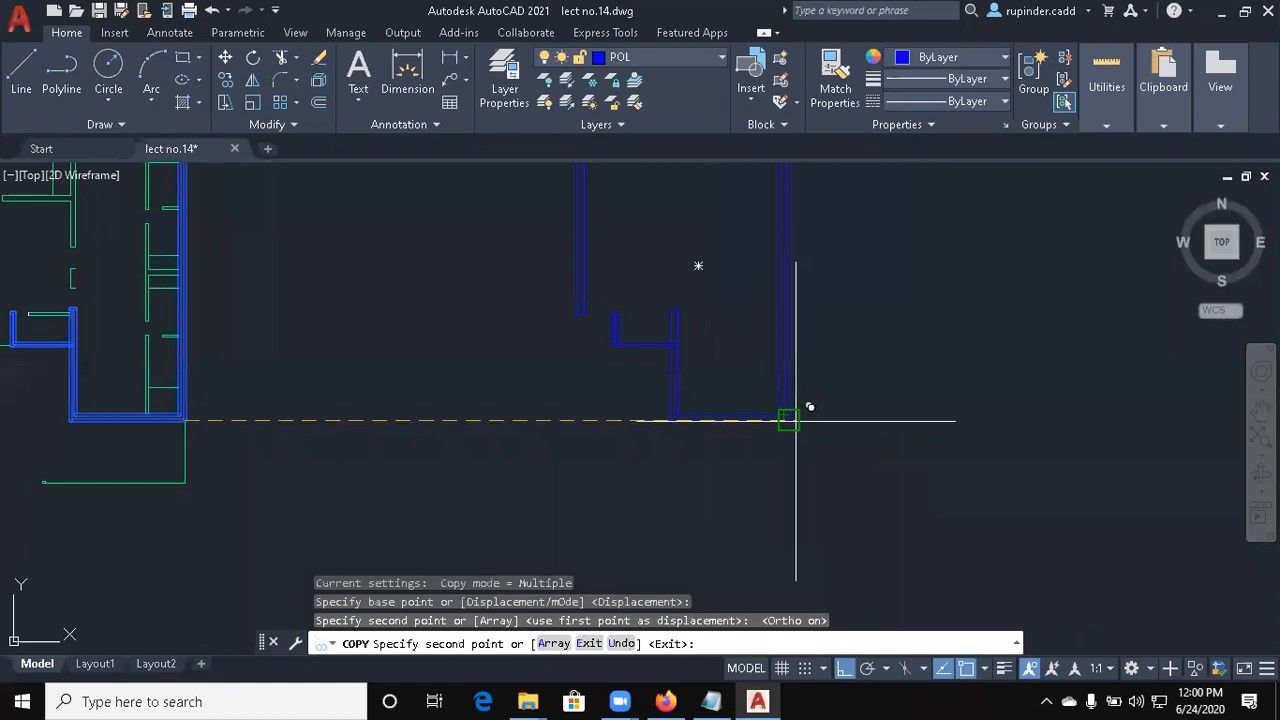
key(Escape)
scroll(749, 470, up, 3)
middle_drag(633, 367, 708, 590)
text(rec)
key(Return)
scroll(770, 529, up, 4)
middle_drag(654, 491, 620, 363)
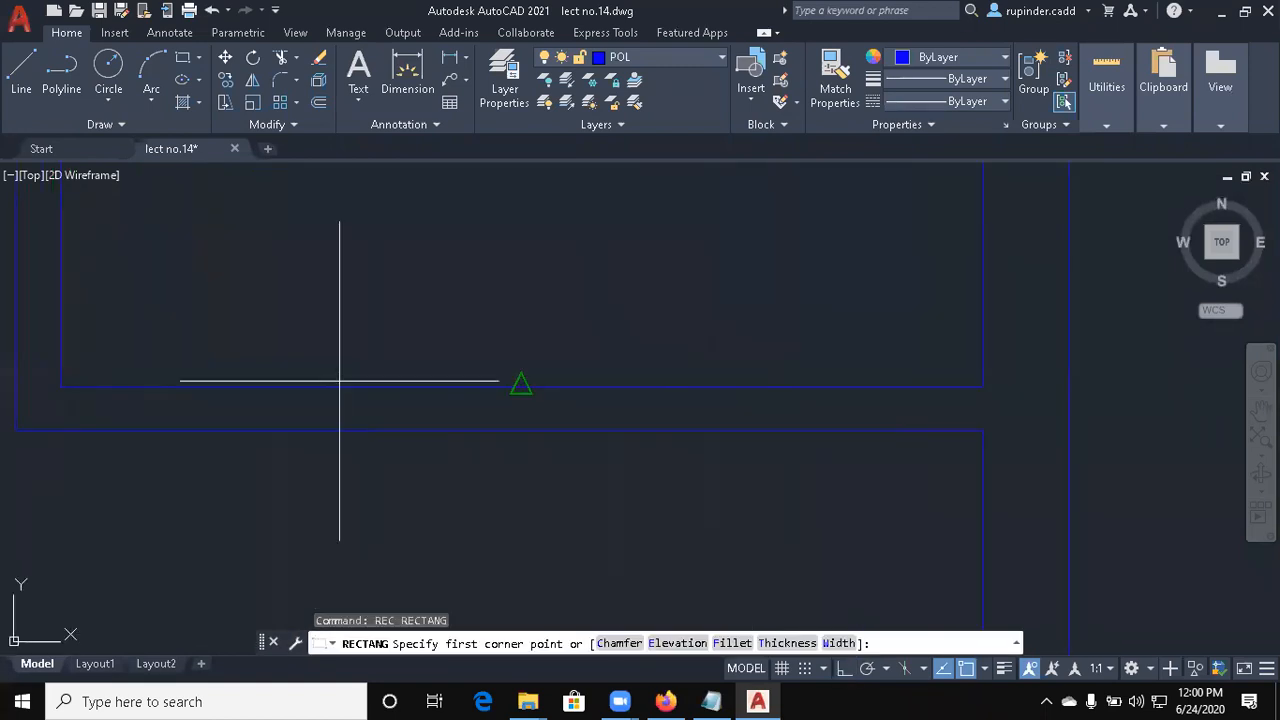
key(Escape)
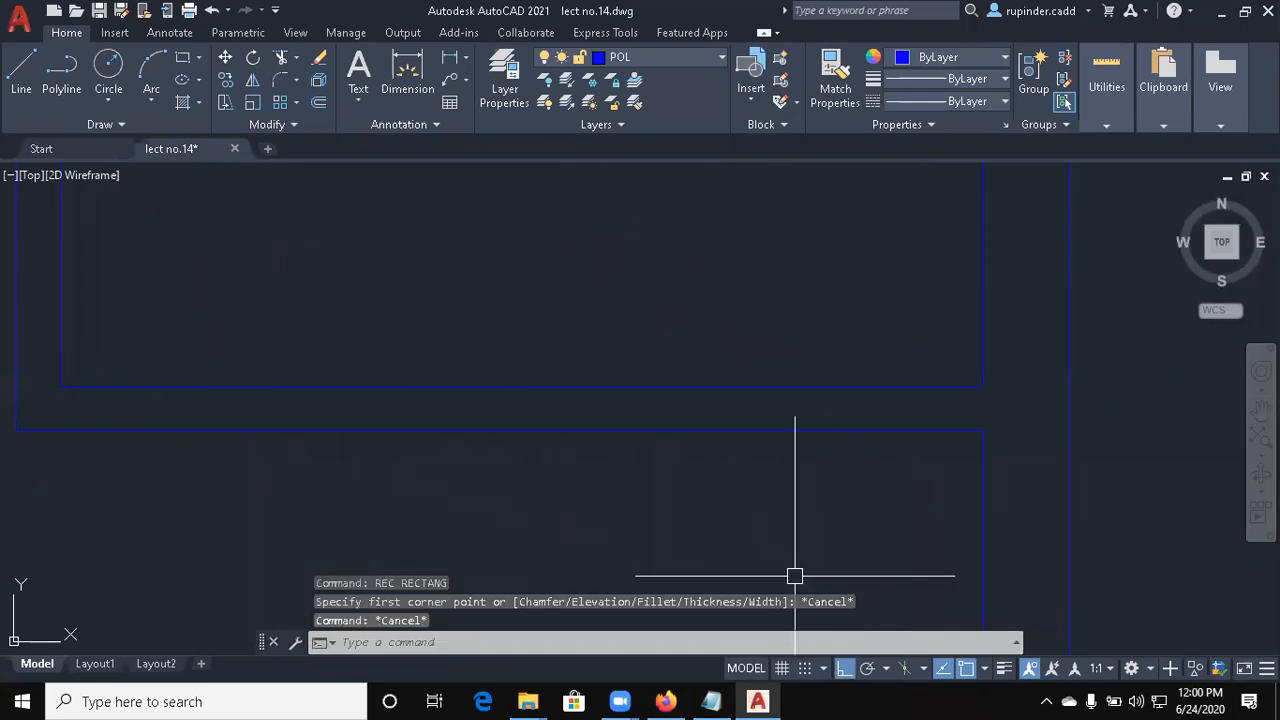
text(ds)
key(Return)
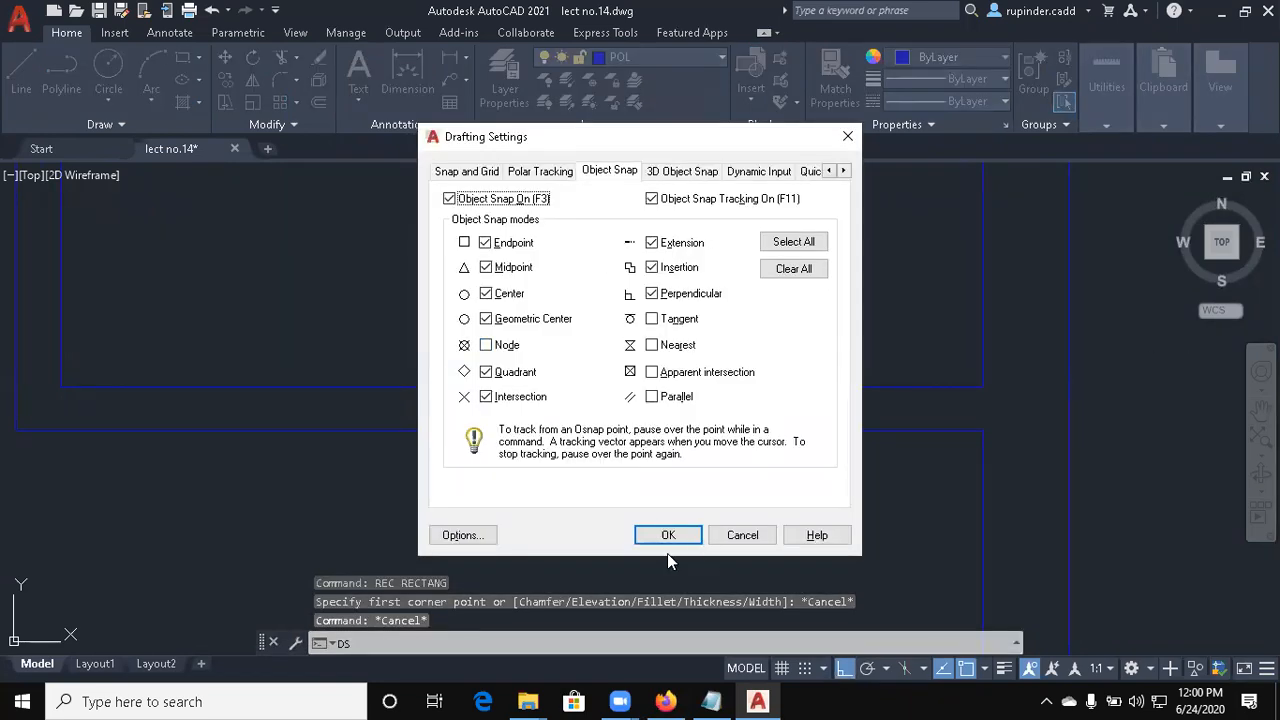
click(664, 536)
key(Escape)
text(rec)
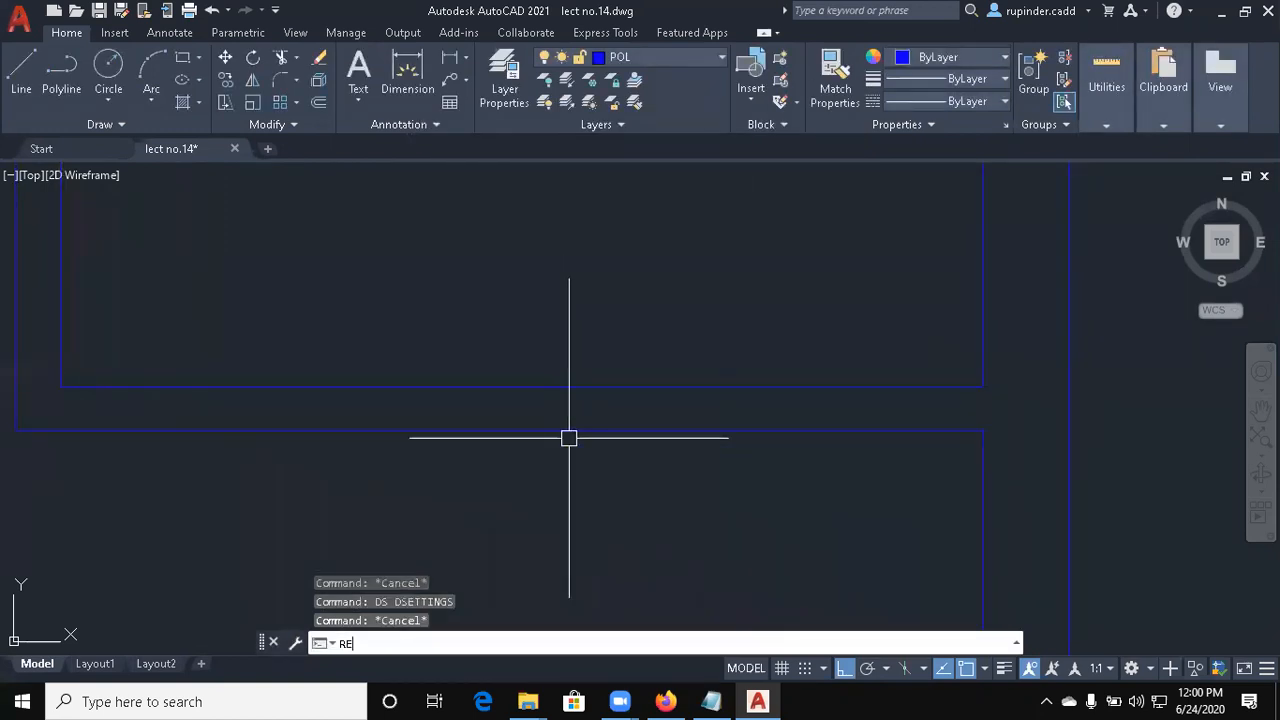
key(Return)
key(Escape)
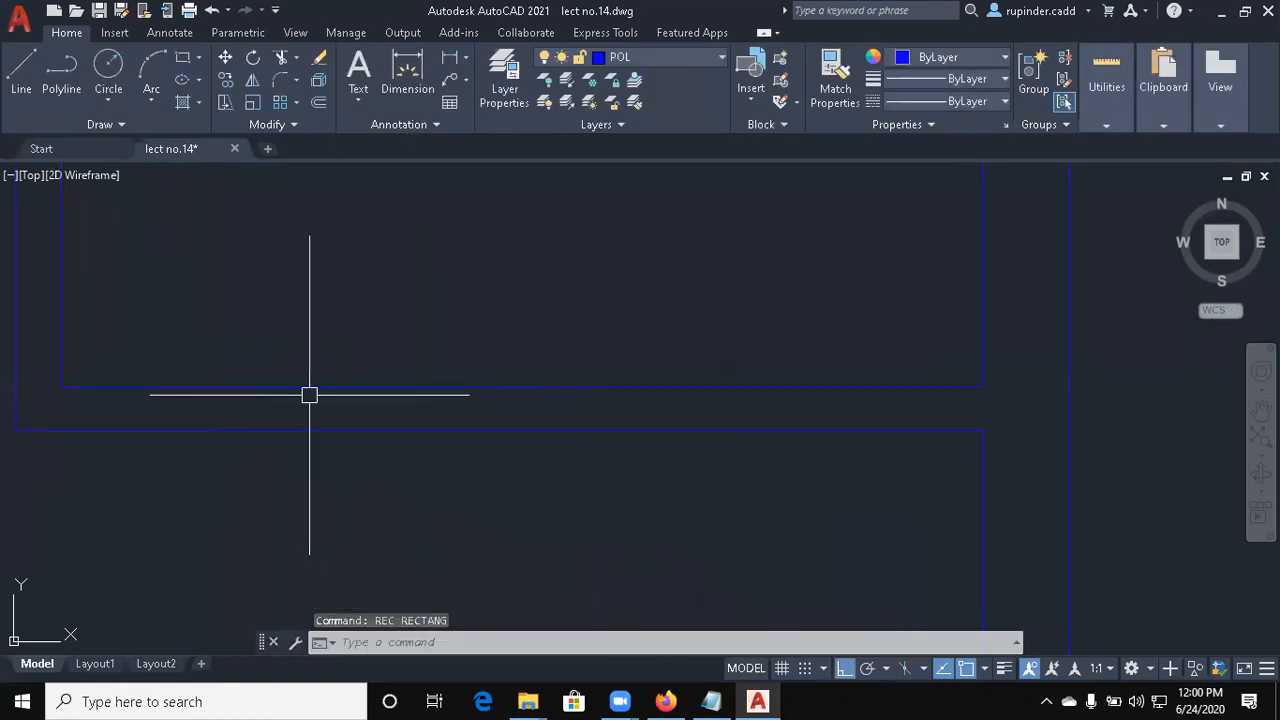
Turn on all object snap modes, including Nearest, in the drafting settings
text(DS)
key(Return)
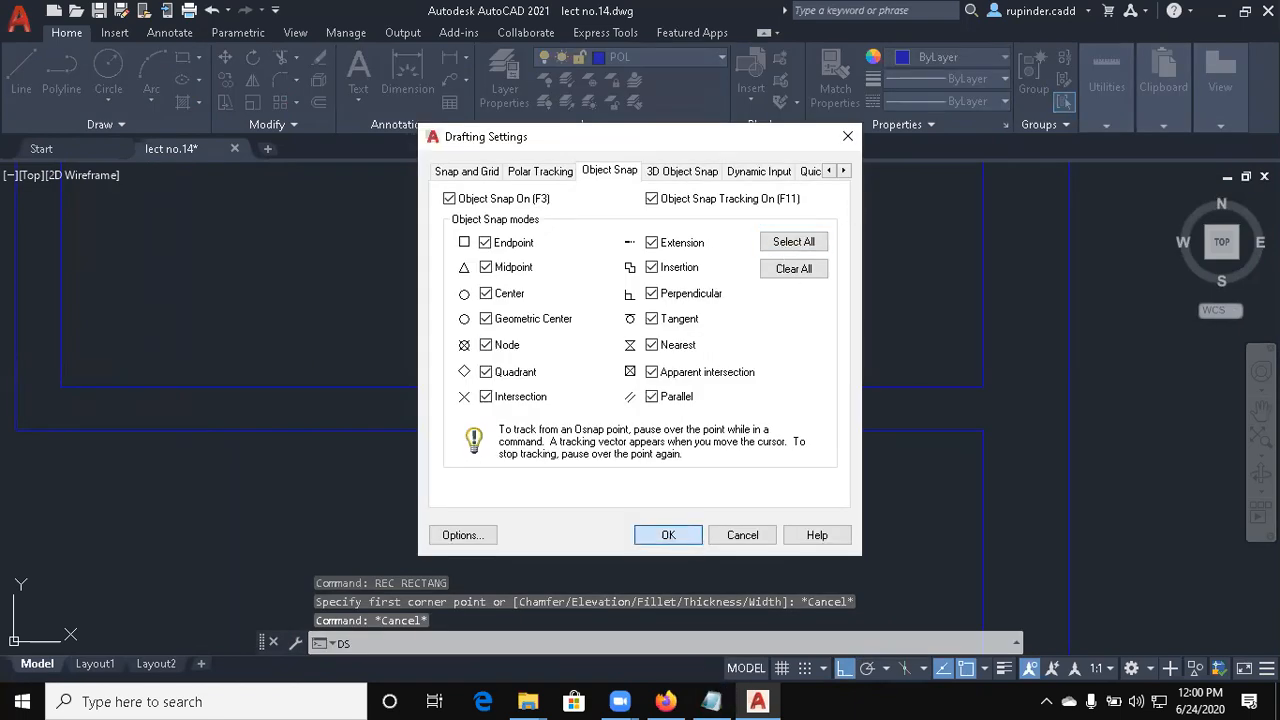
double_click(668, 534)
click(548, 463)
key(Escape)
Draw a rectangle across the thickness of the copied outline's short horizontal wall beside the entrance, between its inner and outer lines
text(REC)
key(Return)
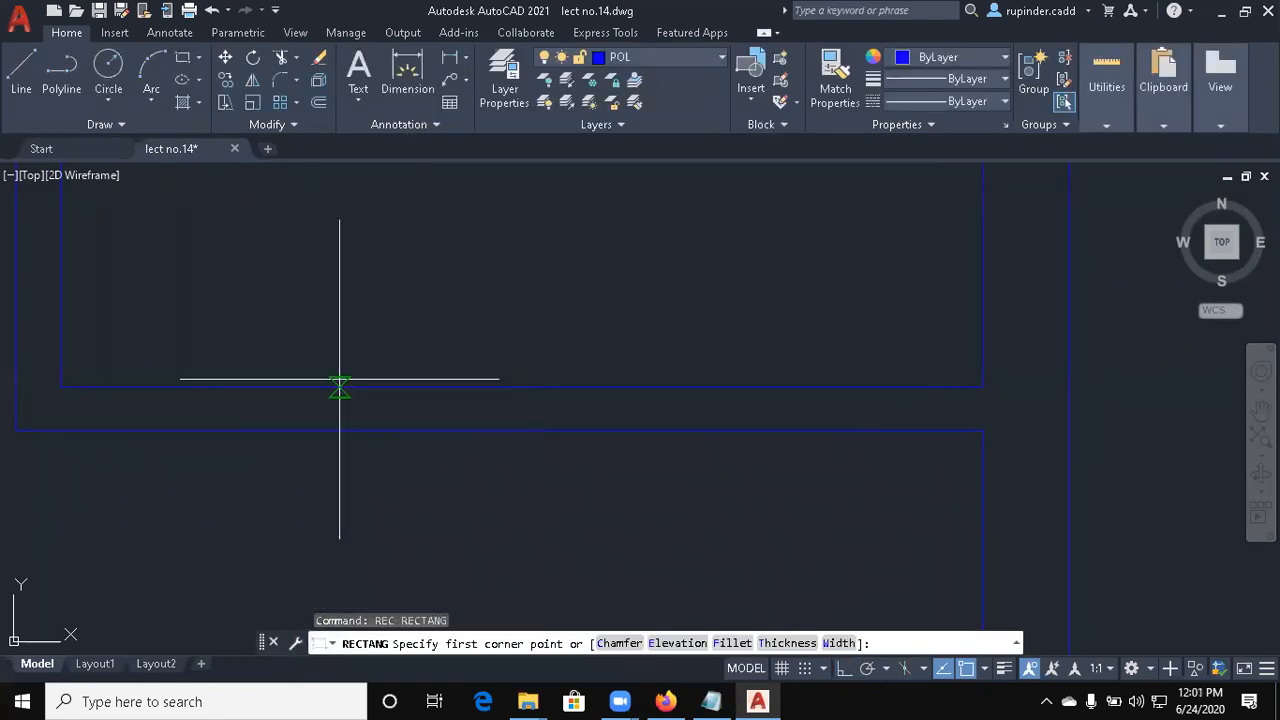
click(259, 387)
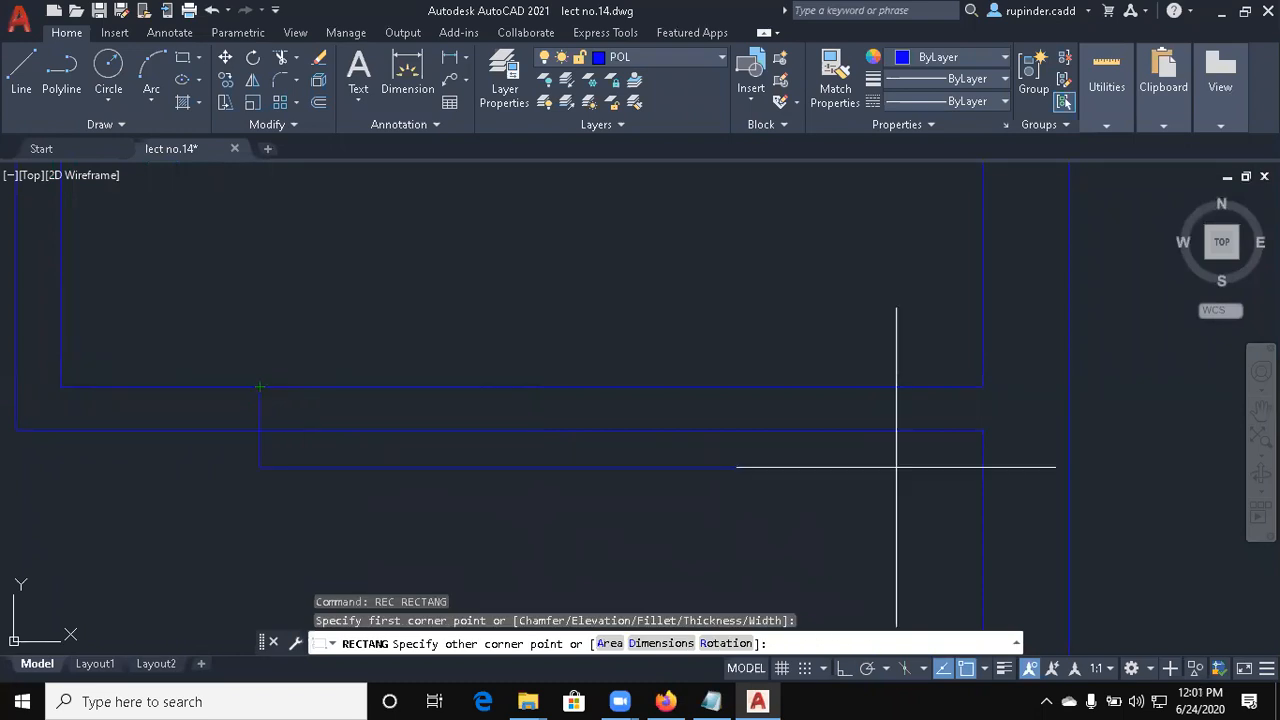
click(739, 431)
Draw a second rectangle across the thickness of the copied outline's bottom wall, between its inner and outer lines
scroll(876, 510, down, 1)
middle_drag(876, 512, 662, 397)
scroll(662, 397, down, 1)
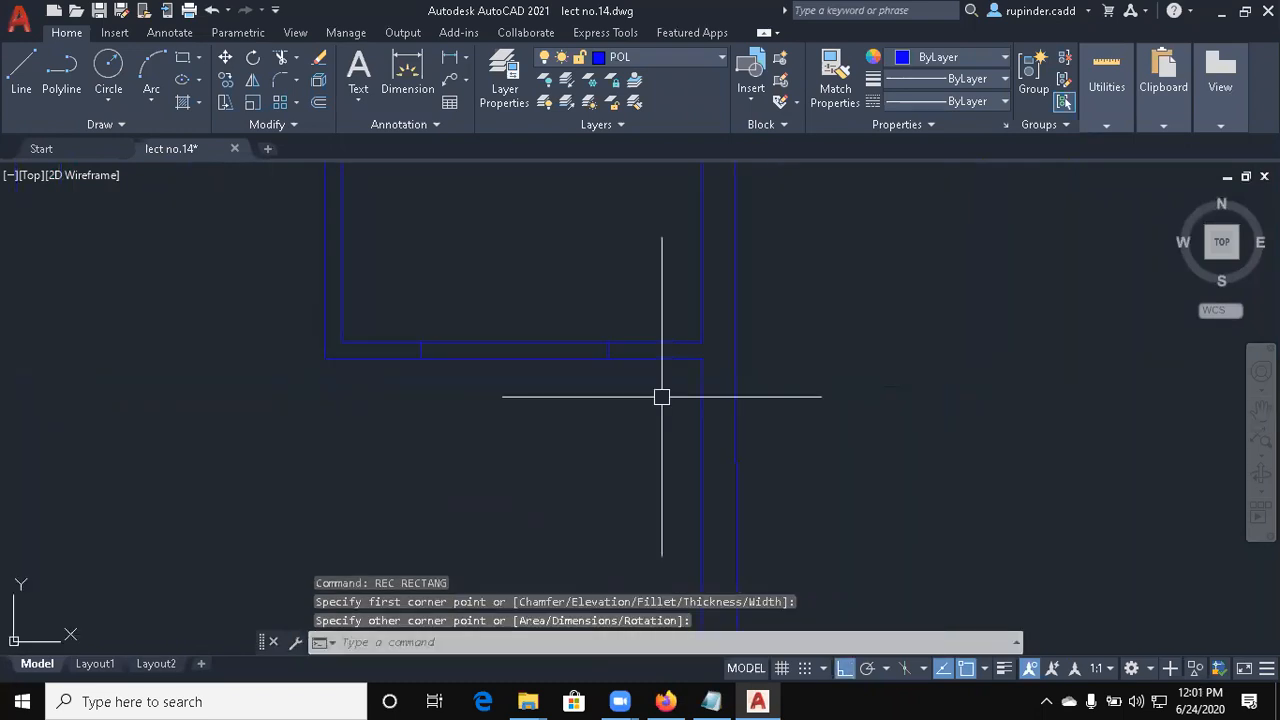
text(REC)
key(Return)
middle_drag(991, 586, 721, 266)
scroll(721, 266, down, 2)
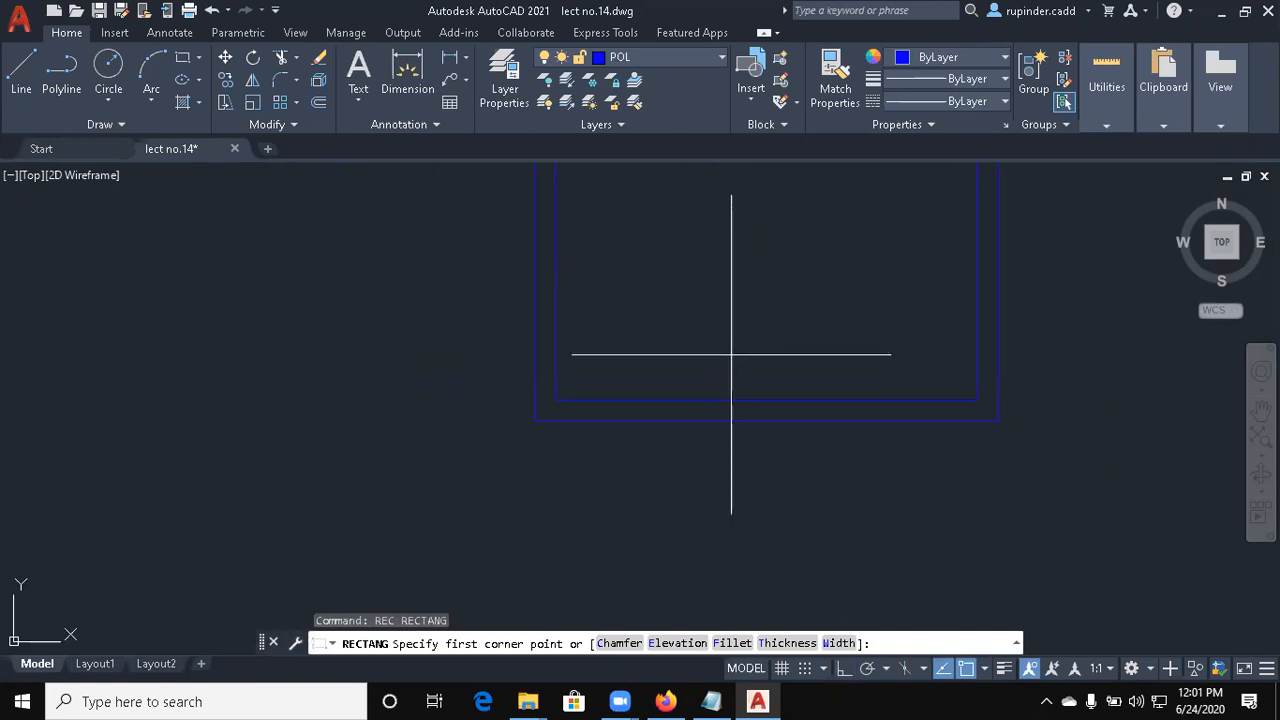
click(711, 400)
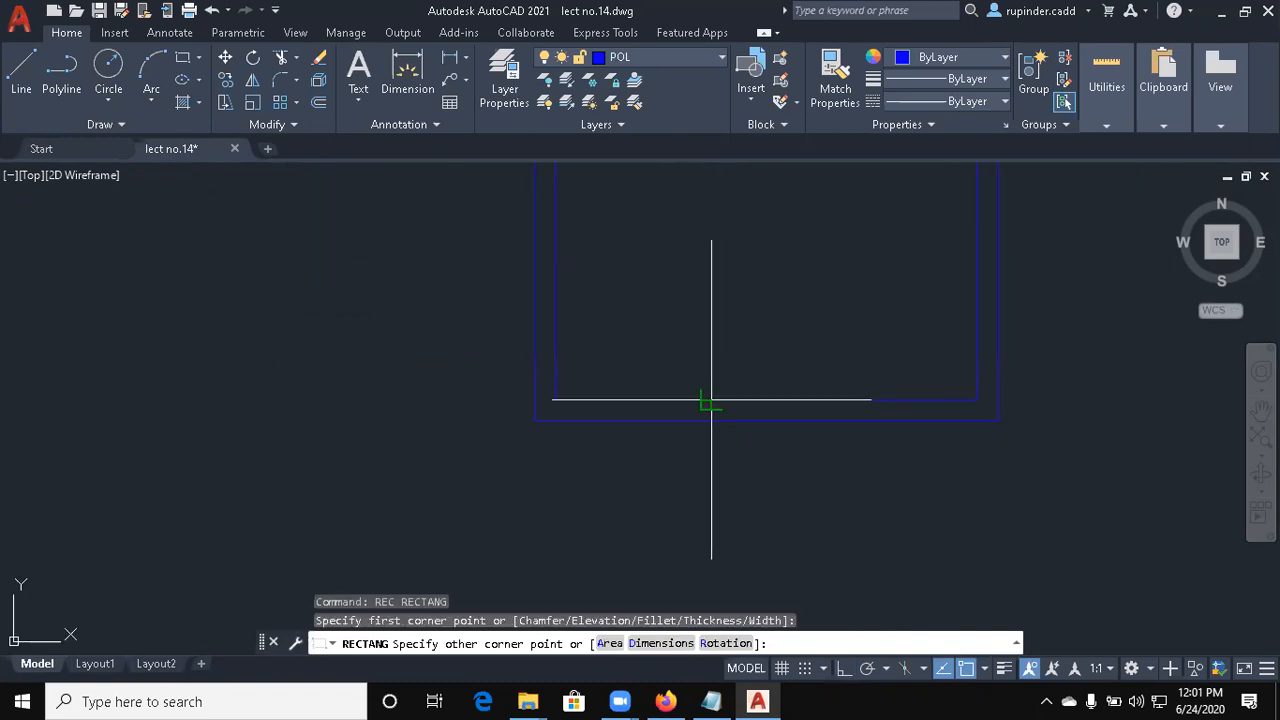
click(877, 421)
key(Escape)
Set up an angled 3D view of the copied wall outline and switch to the 3D Modeling workspace
scroll(852, 497, down, 2)
middle_drag(833, 505, 1051, 460)
middle_drag(755, 489, 752, 489)
scroll(752, 489, down, 2)
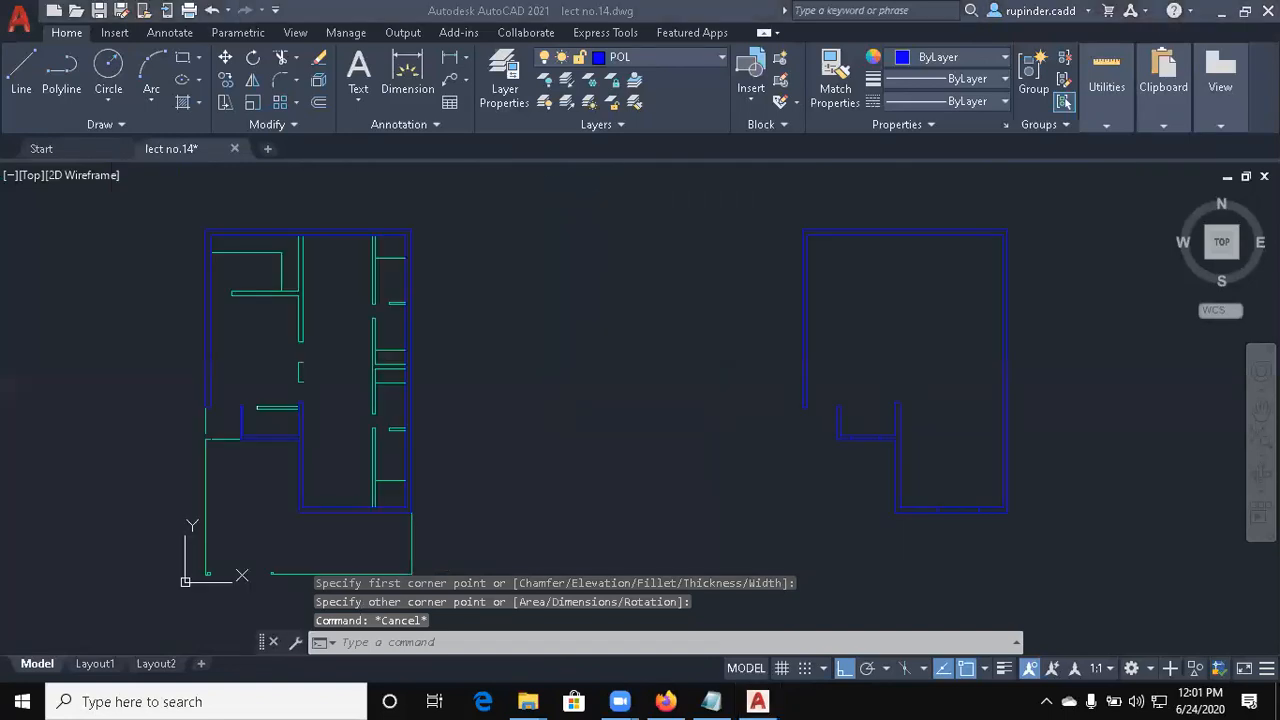
click(834, 497)
middle_drag(1108, 513, 959, 513)
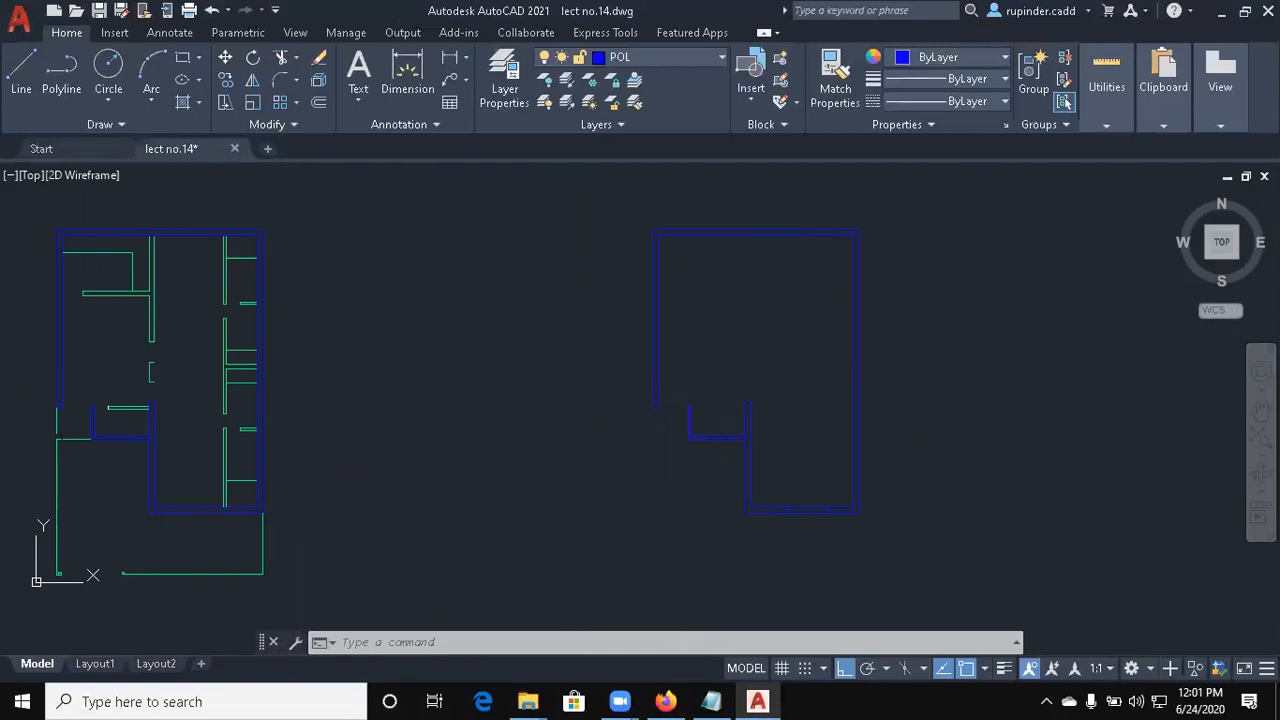
shift+middle_drag(720, 480, 726, 346)
scroll(726, 346, up, 1)
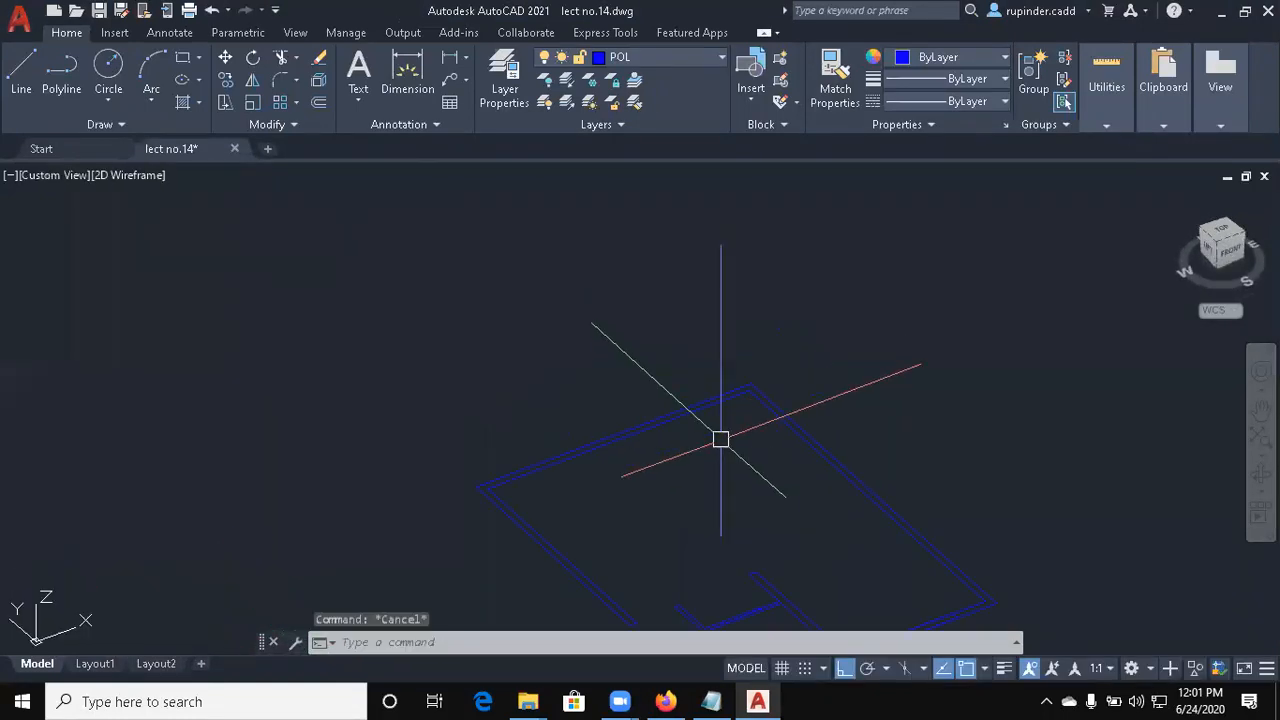
scroll(720, 439, down, 2)
middle_drag(597, 553, 609, 429)
scroll(752, 376, up, 5)
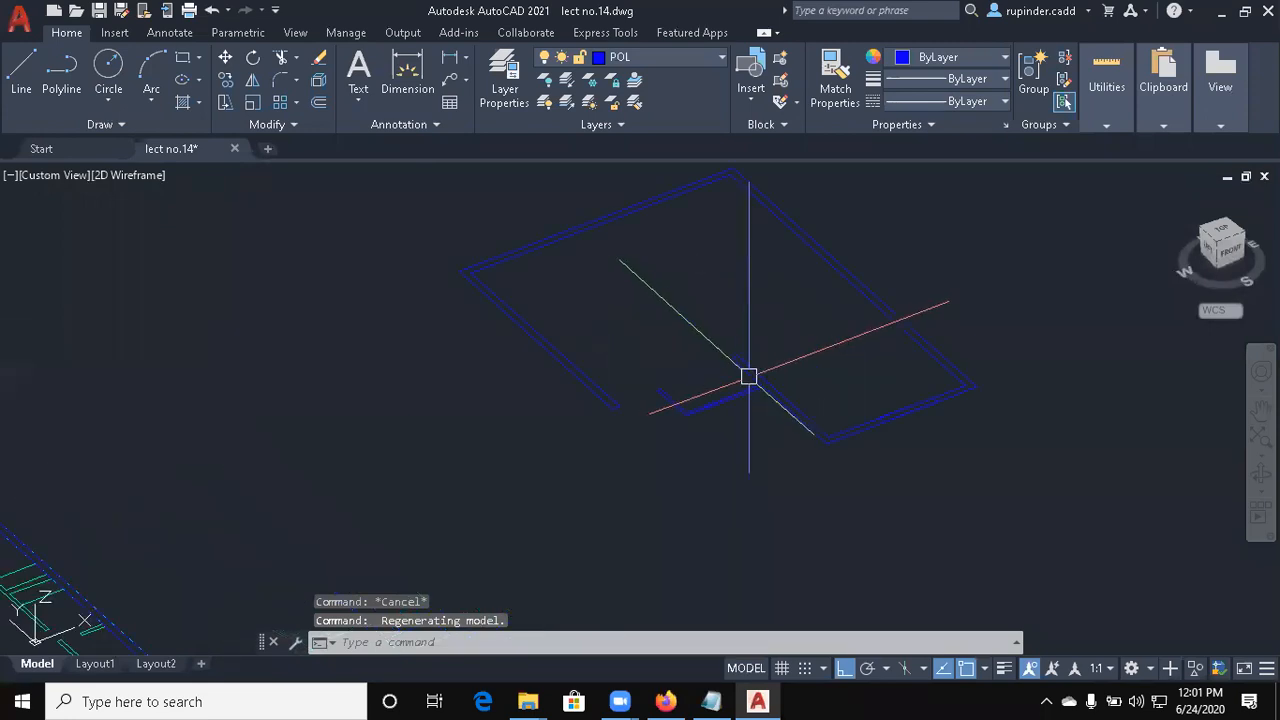
middle_drag(926, 604, 920, 531)
scroll(1000, 563, down, 2)
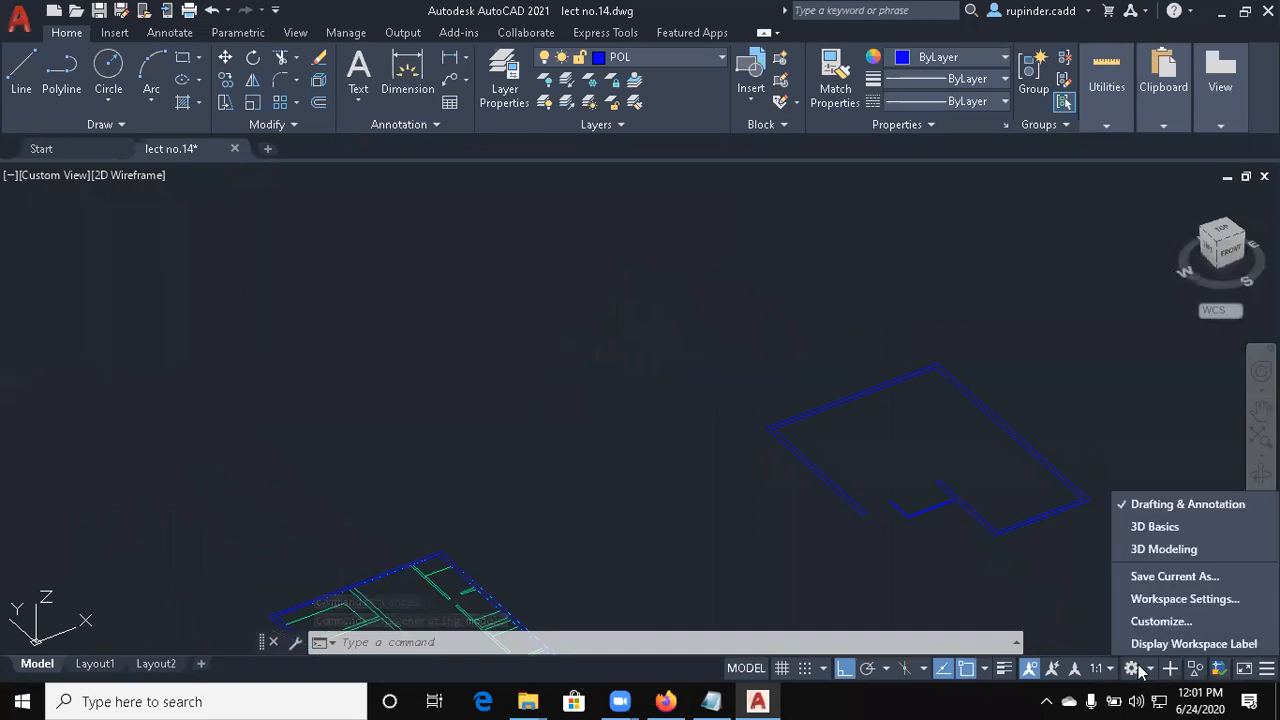
click(1164, 546)
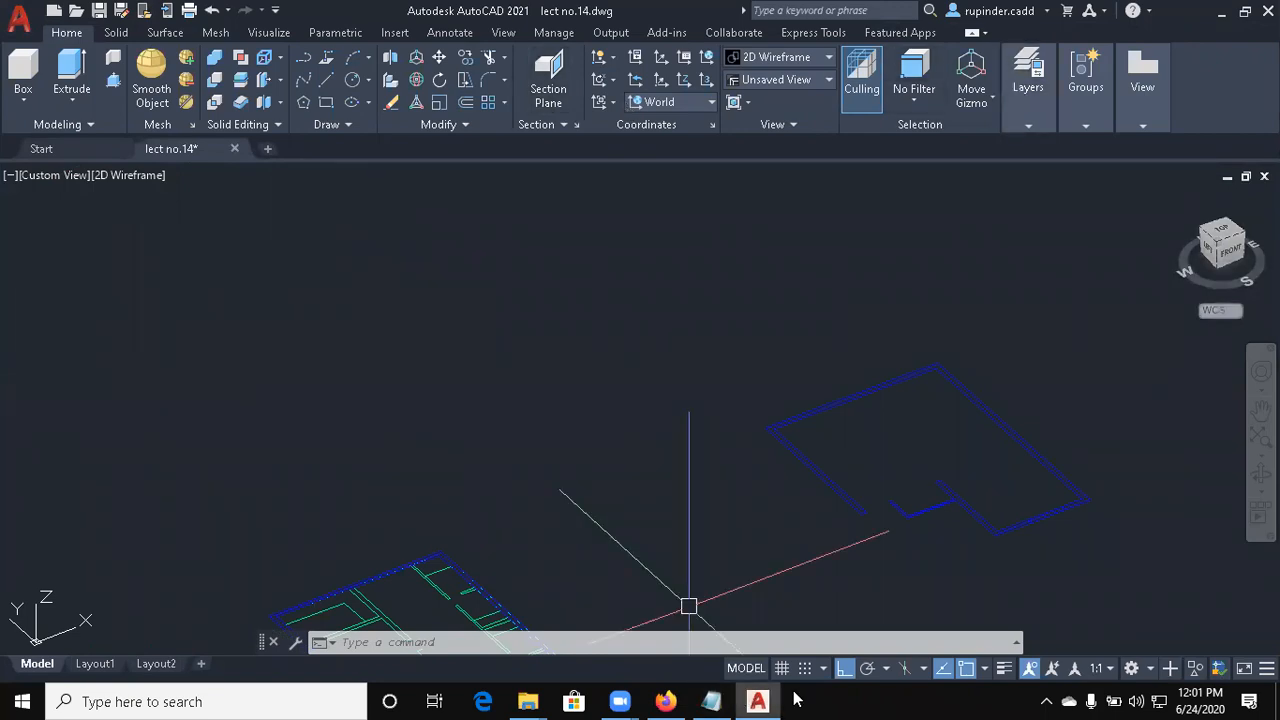
Extrude the copied wall outline to a height of 13'6"
middle_drag(865, 505, 634, 466)
scroll(636, 470, up, 1)
middle_drag(718, 508, 722, 585)
text(ext)
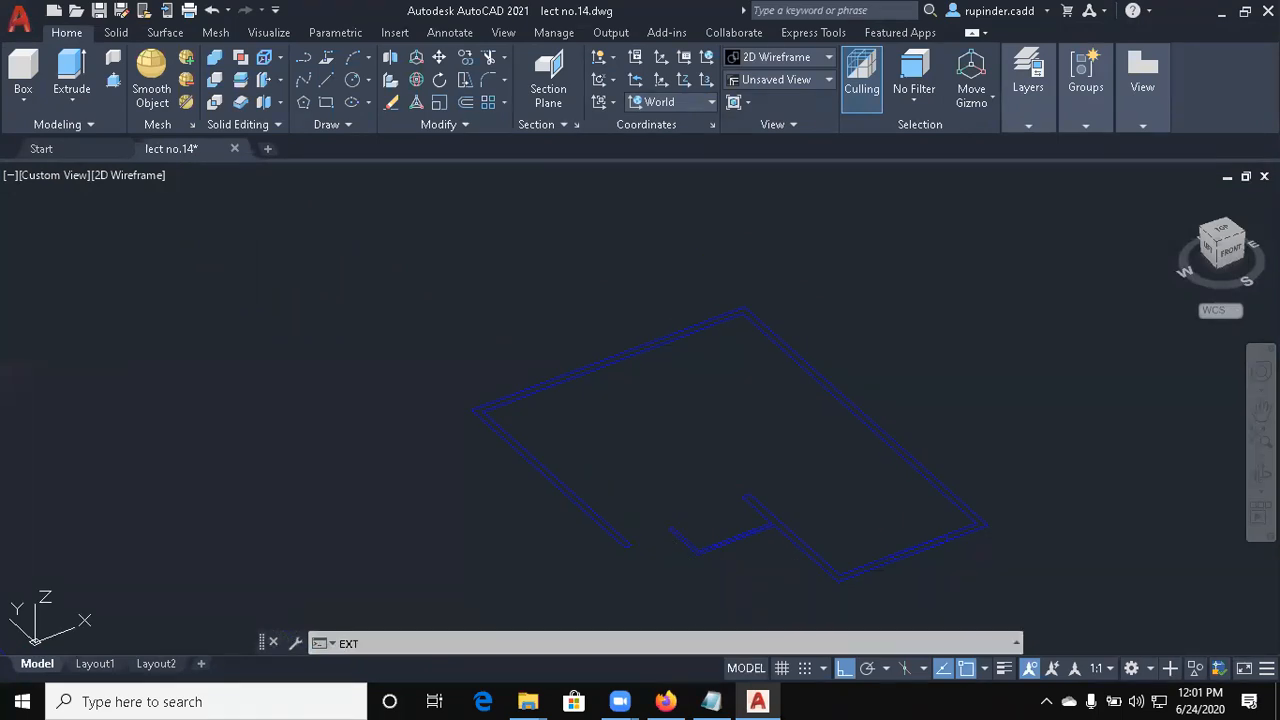
key(Return)
click(818, 554)
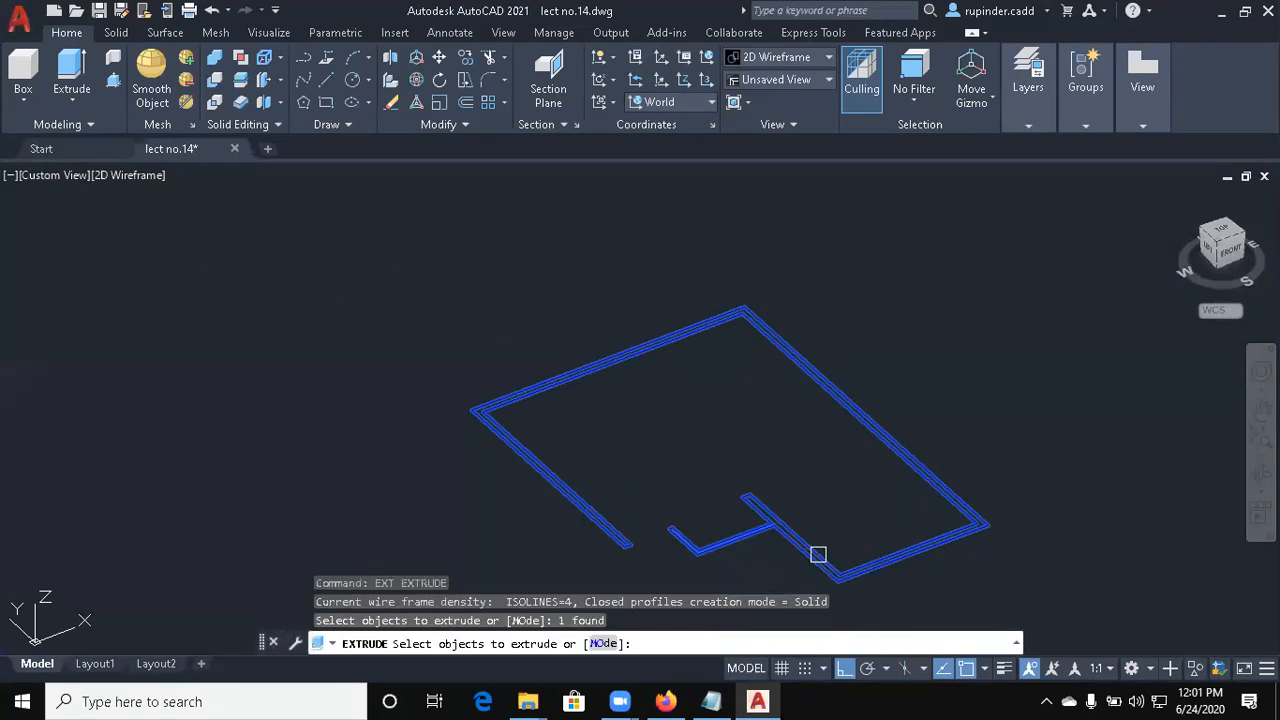
key(Return)
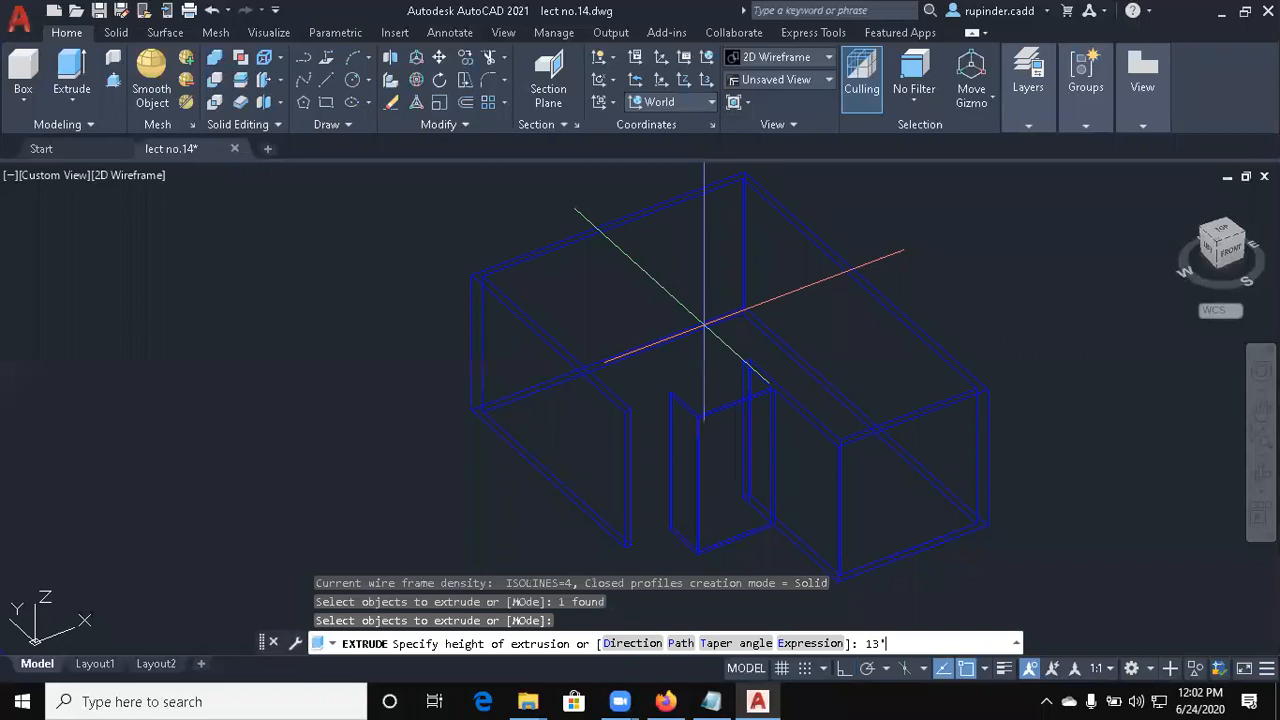
text(13'6")
key(Return)
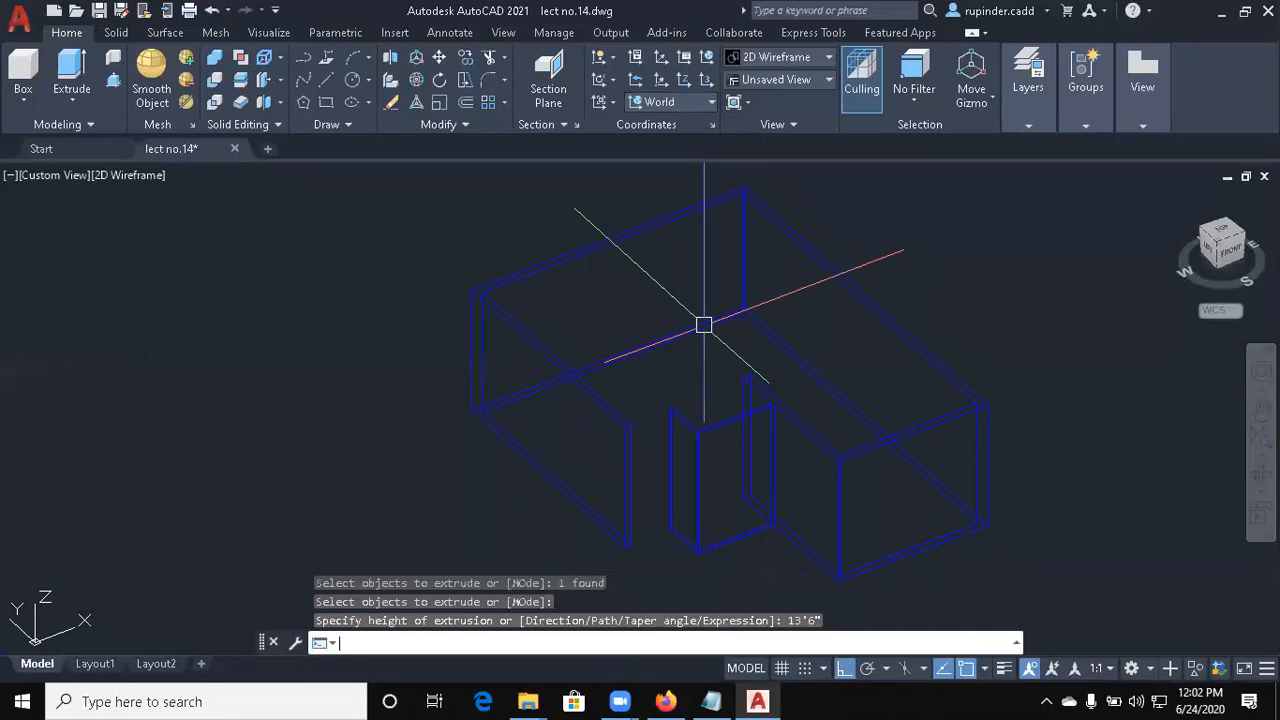
Extrude the rectangle in the short wall beside the entrance to a height of 5'
scroll(722, 515, up, 3)
scroll(722, 515, up, 1)
middle_drag(722, 515, 669, 500)
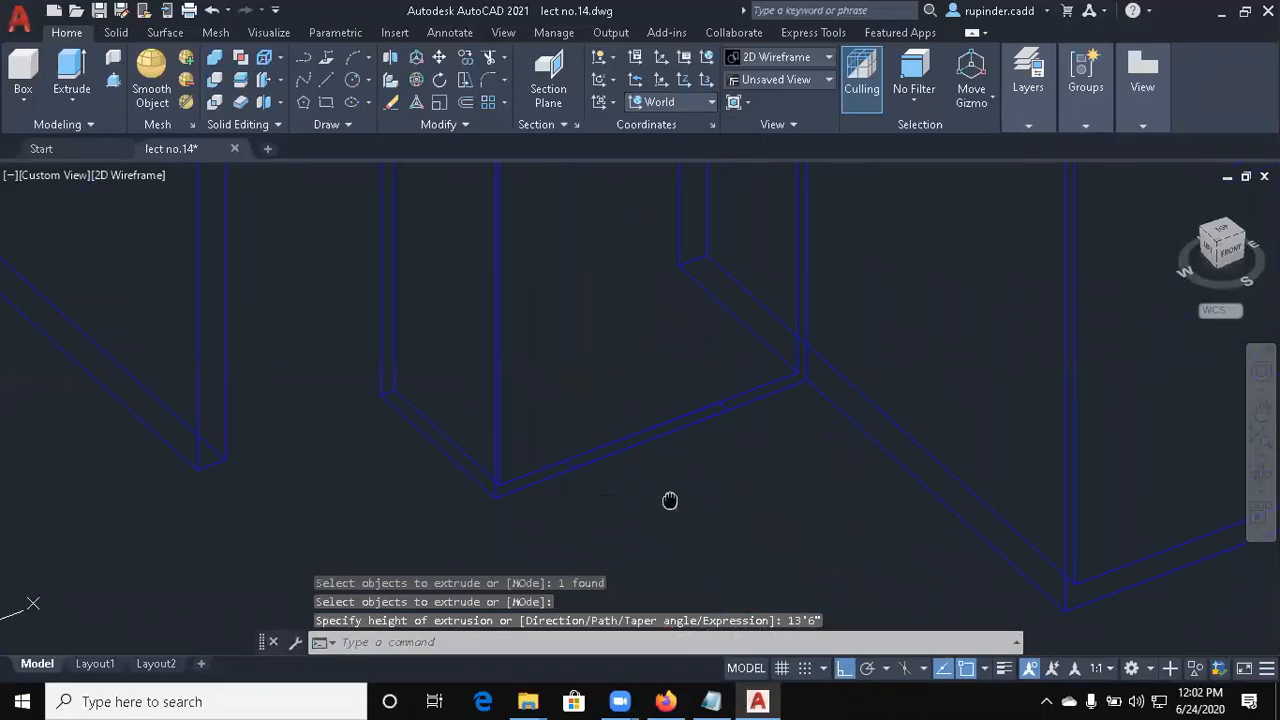
scroll(643, 443, up, 1)
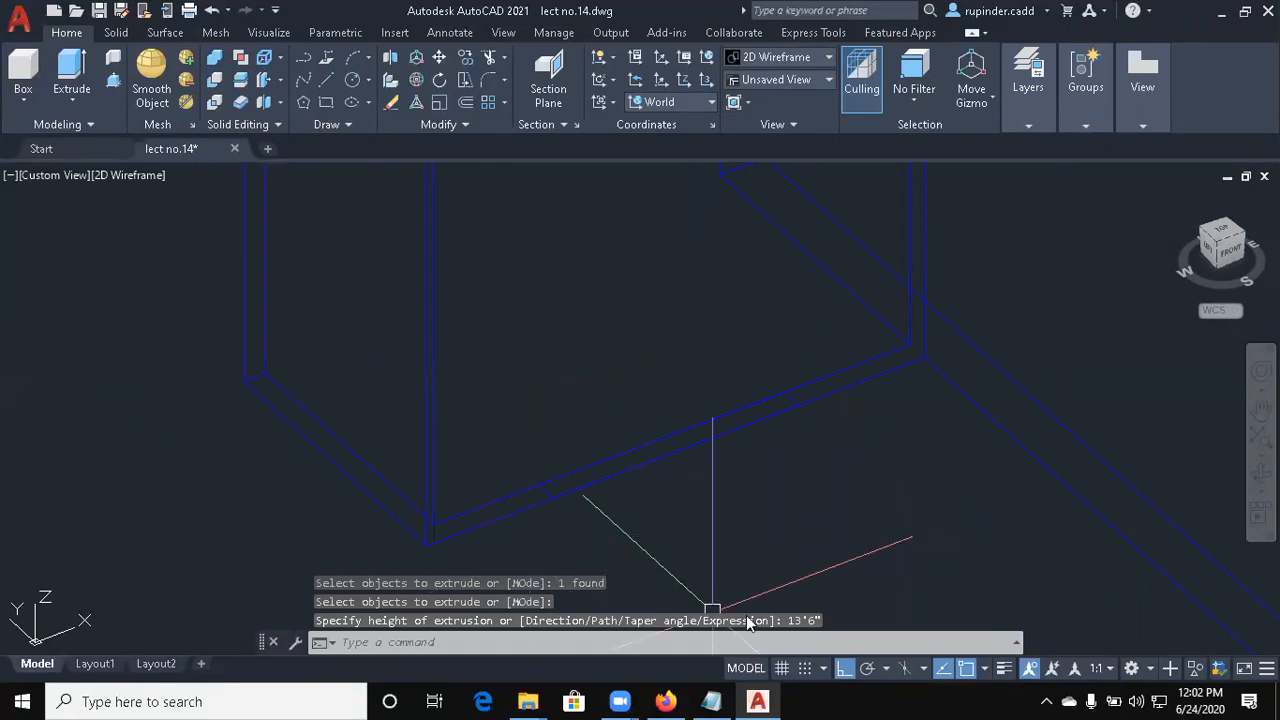
text(ext)
key(Return)
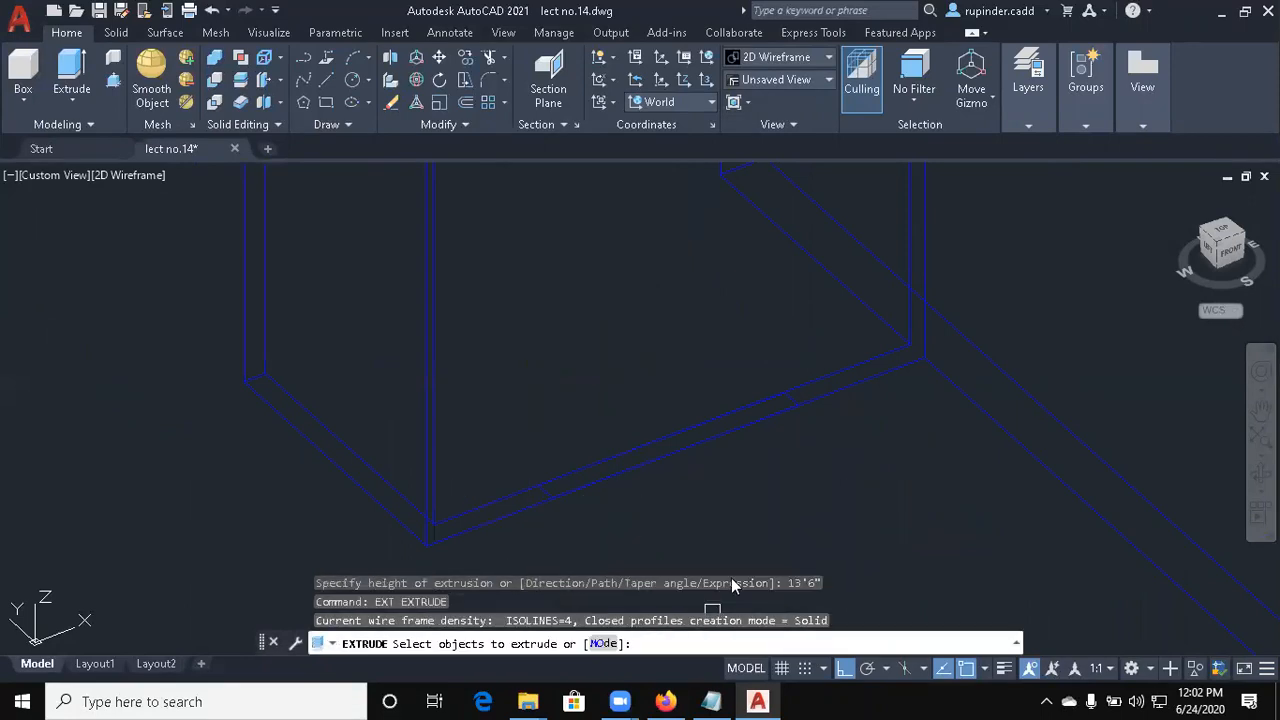
scroll(624, 506, up, 2)
click(426, 471)
key(Return)
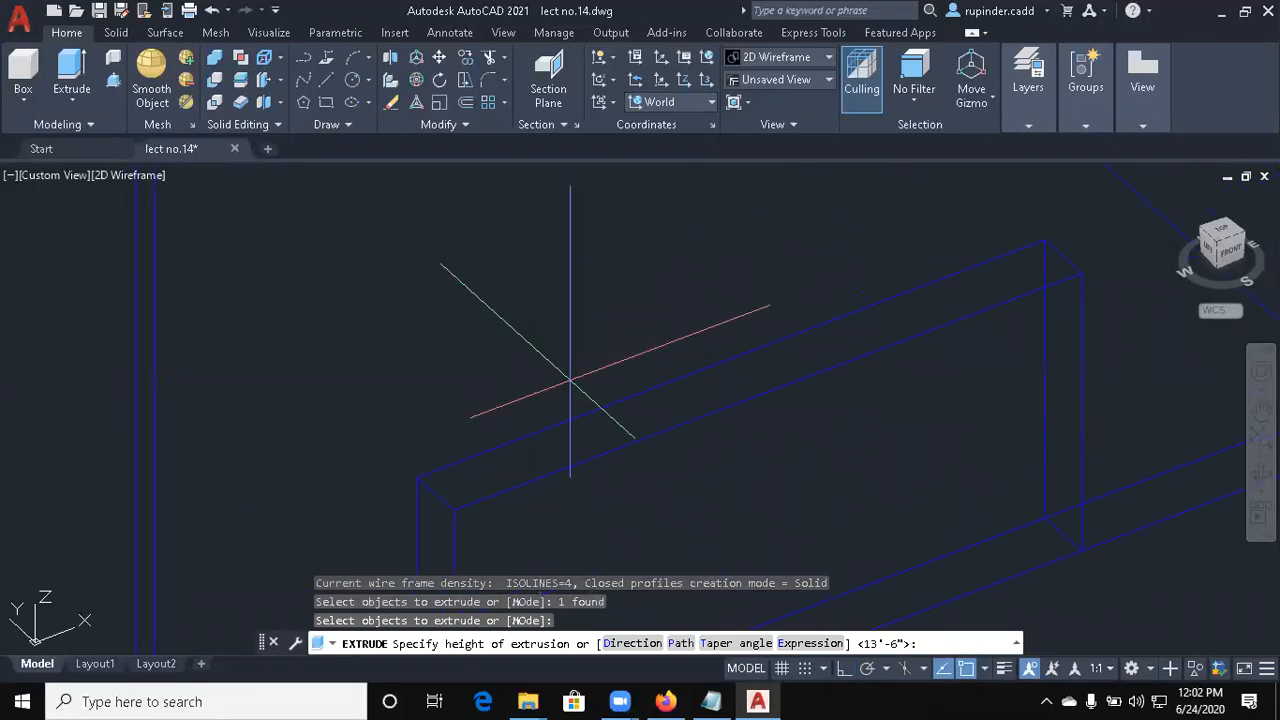
text(5')
key(Return)
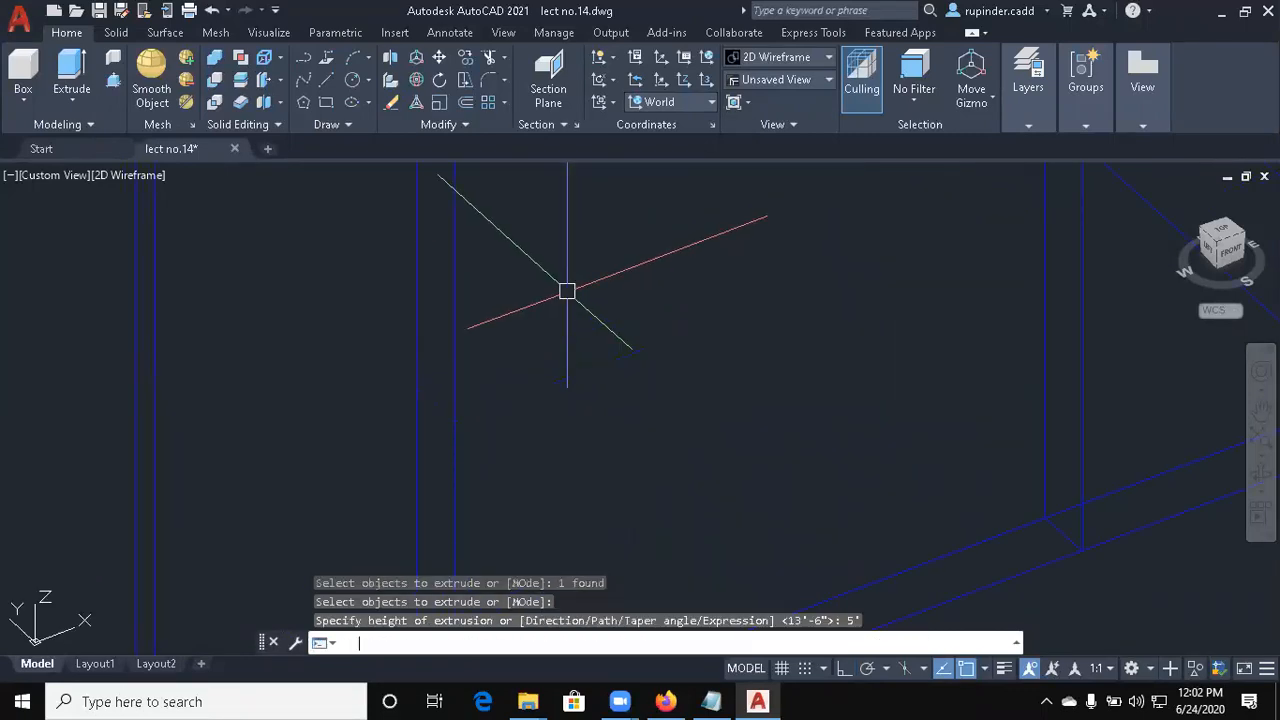
key(Escape)
middle_drag(567, 291, 724, 200)
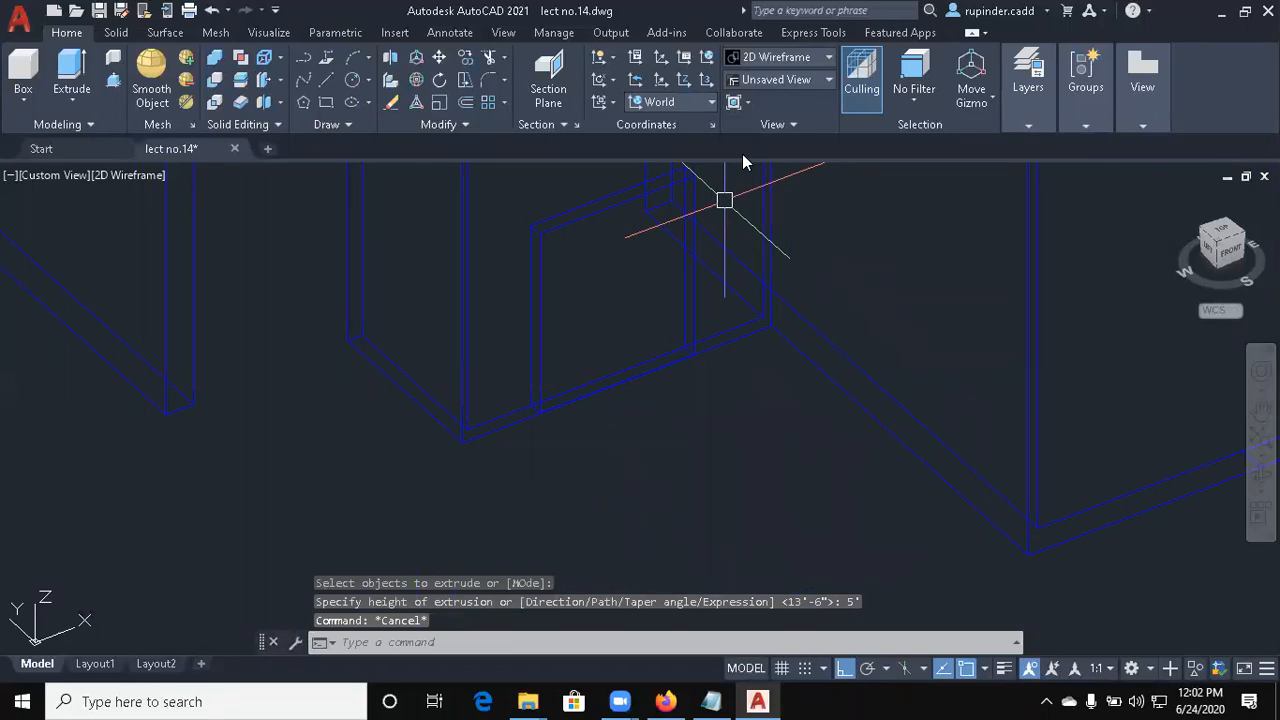
scroll(1072, 593, down, 1)
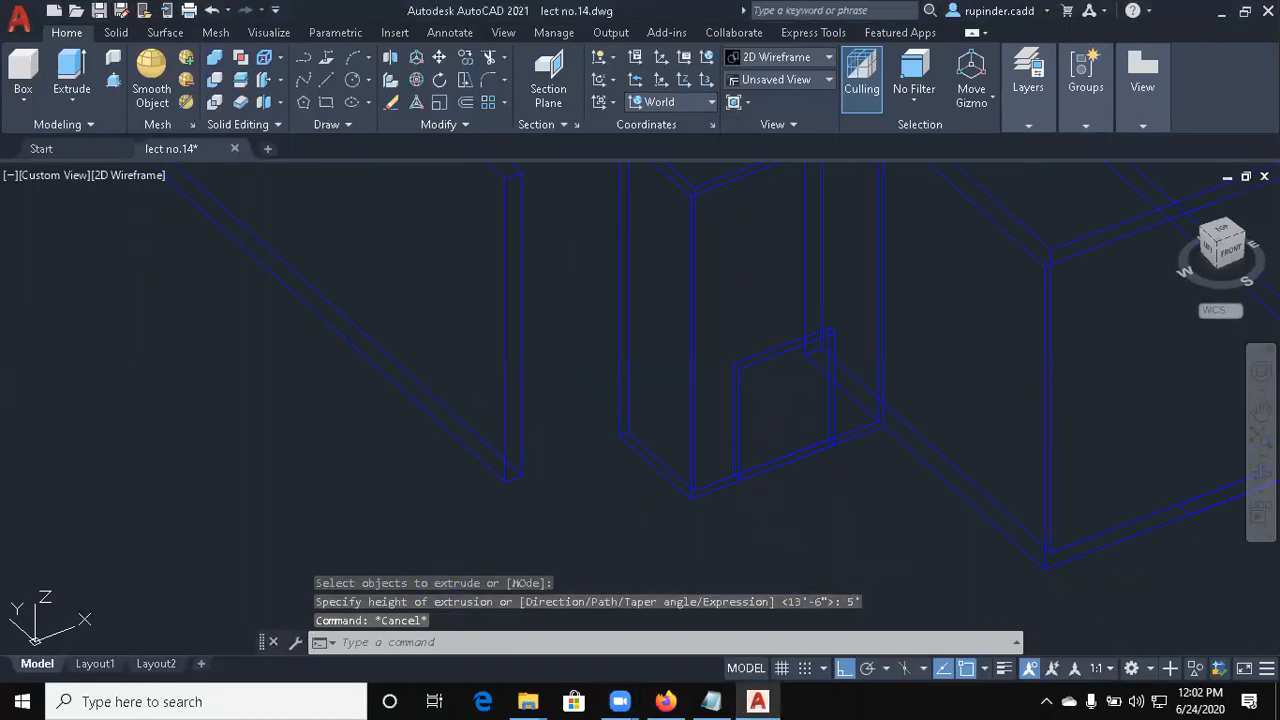
Extrude the rectangle in the long front wall to a height of 2.5'
middle_drag(1115, 506, 434, 546)
middle_drag(537, 547, 628, 469)
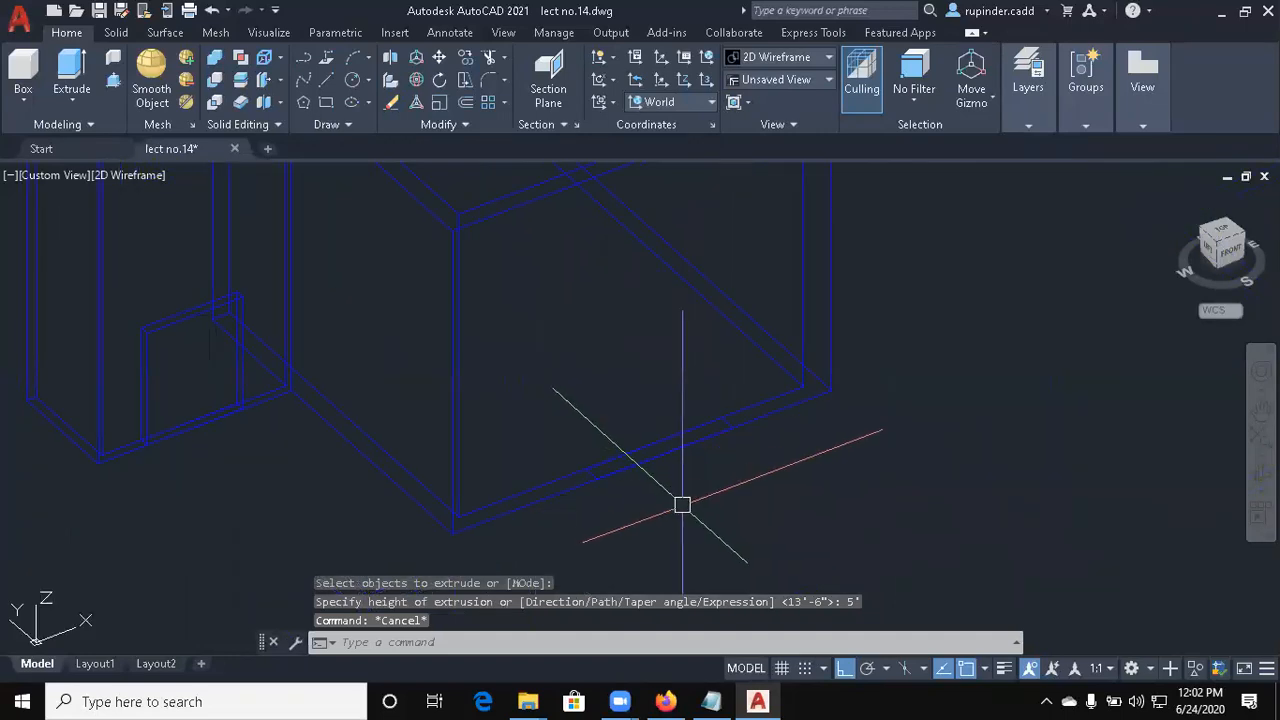
text(EXT)
key(Return)
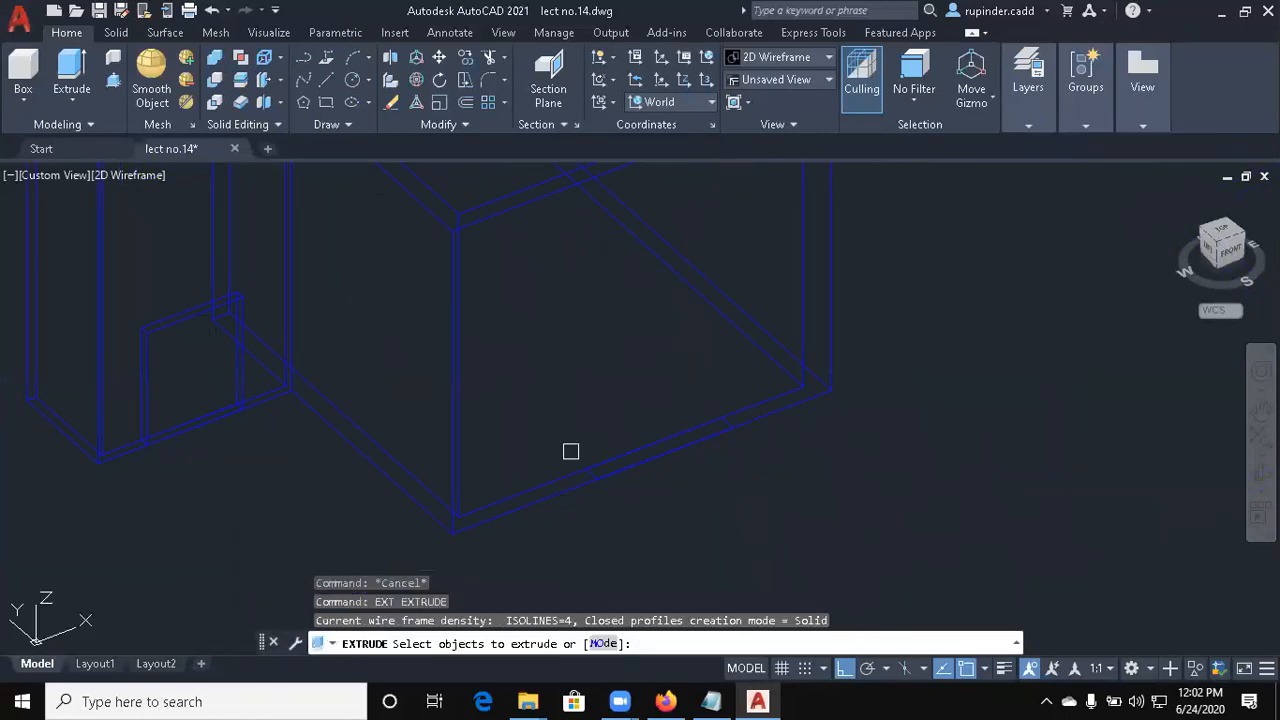
click(666, 543)
key(Return)
middle_drag(731, 238, 684, 429)
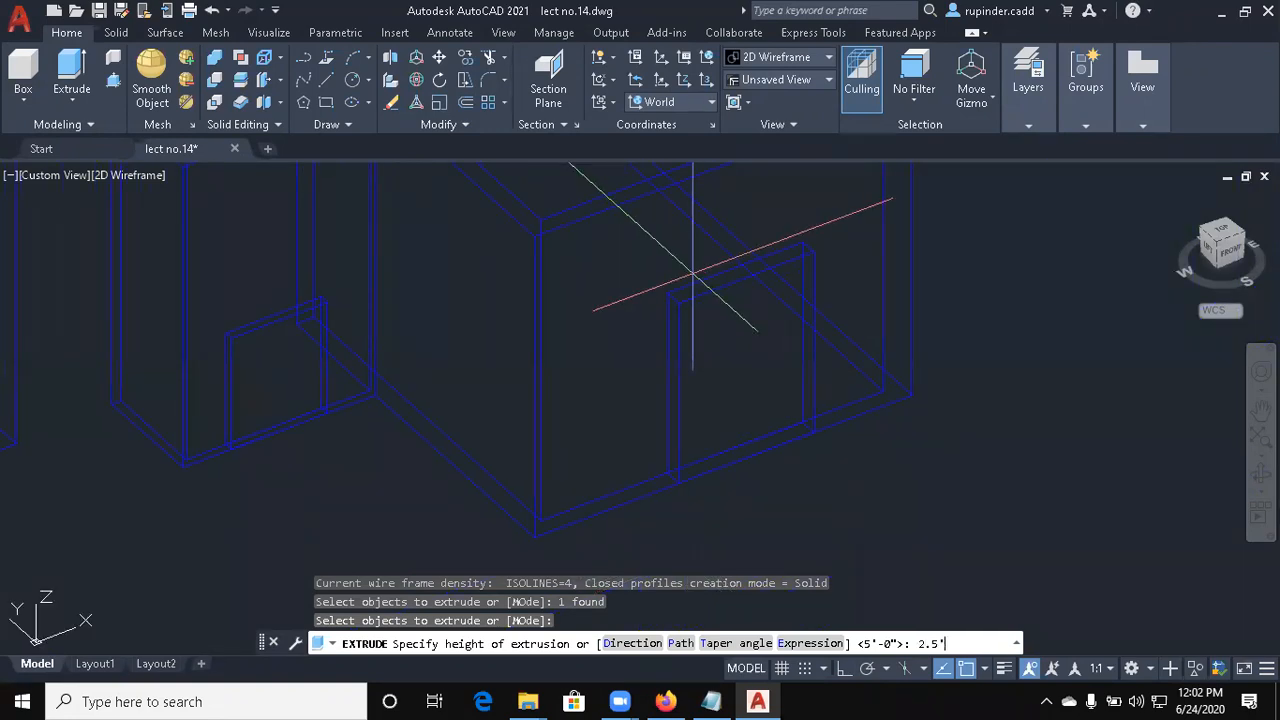
key(Return)
key(Escape)
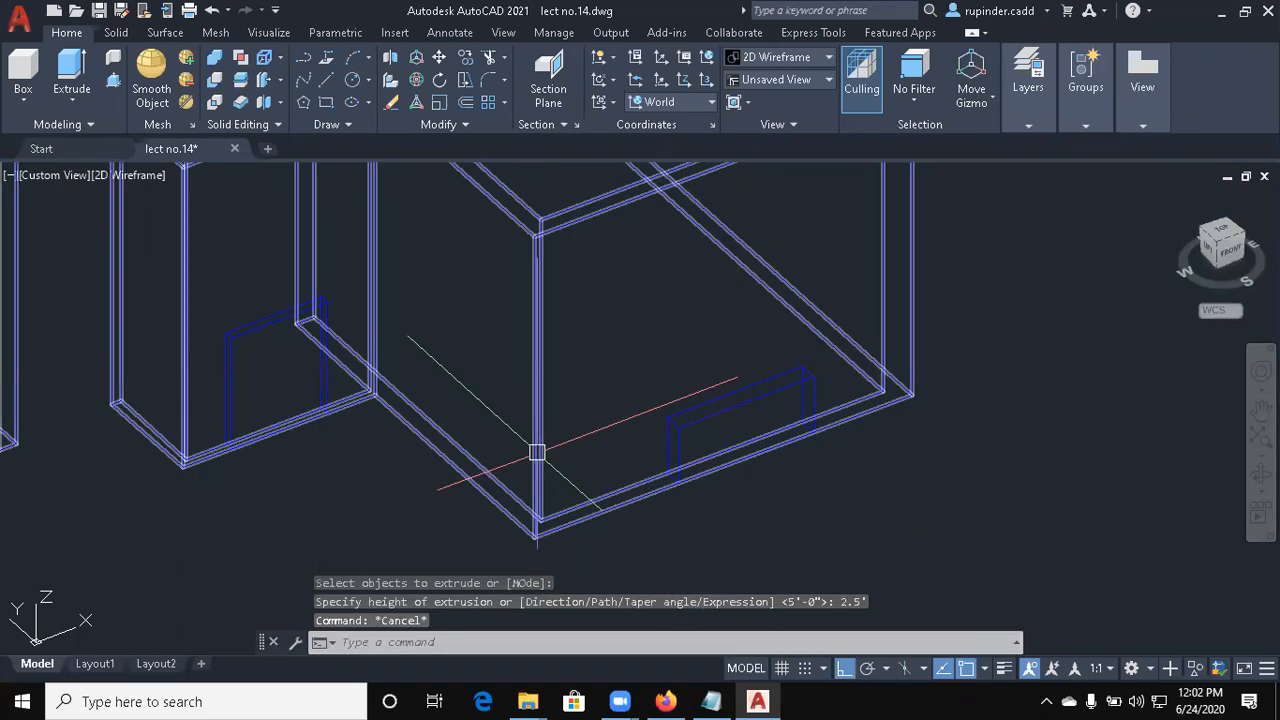
Move the 5' high block in the short wall beside the entrance straight up by 3'
mouse_move(361, 418)
middle_down()
mouse_move(534, 440)
mouse_move(434, 397)
mouse_move(449, 443)
mouse_move(516, 476)
middle_up()
scroll(517, 575, up, 3)
text(m)
key(Return)
scroll(429, 506, up, 3)
scroll(407, 507, up, 2)
click(357, 460)
key(Return)
click(364, 490)
scroll(390, 263, down, 3)
middle_drag(389, 265, 419, 527)
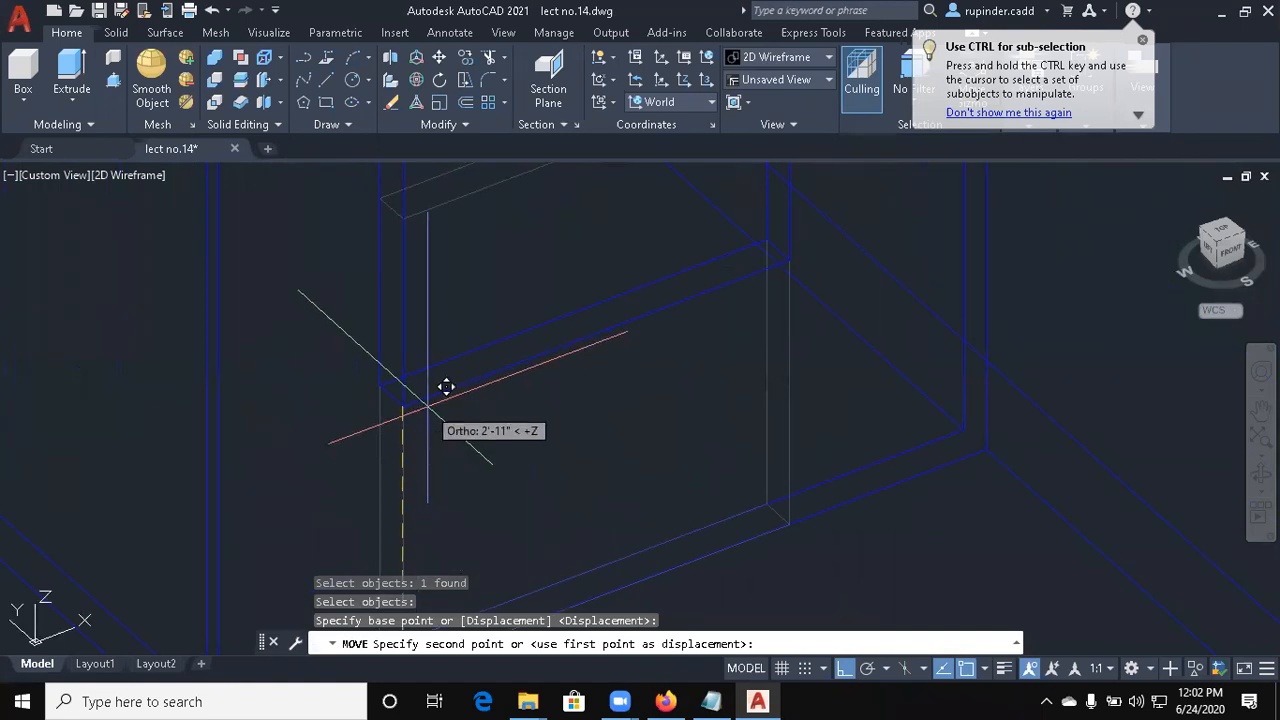
text(2)
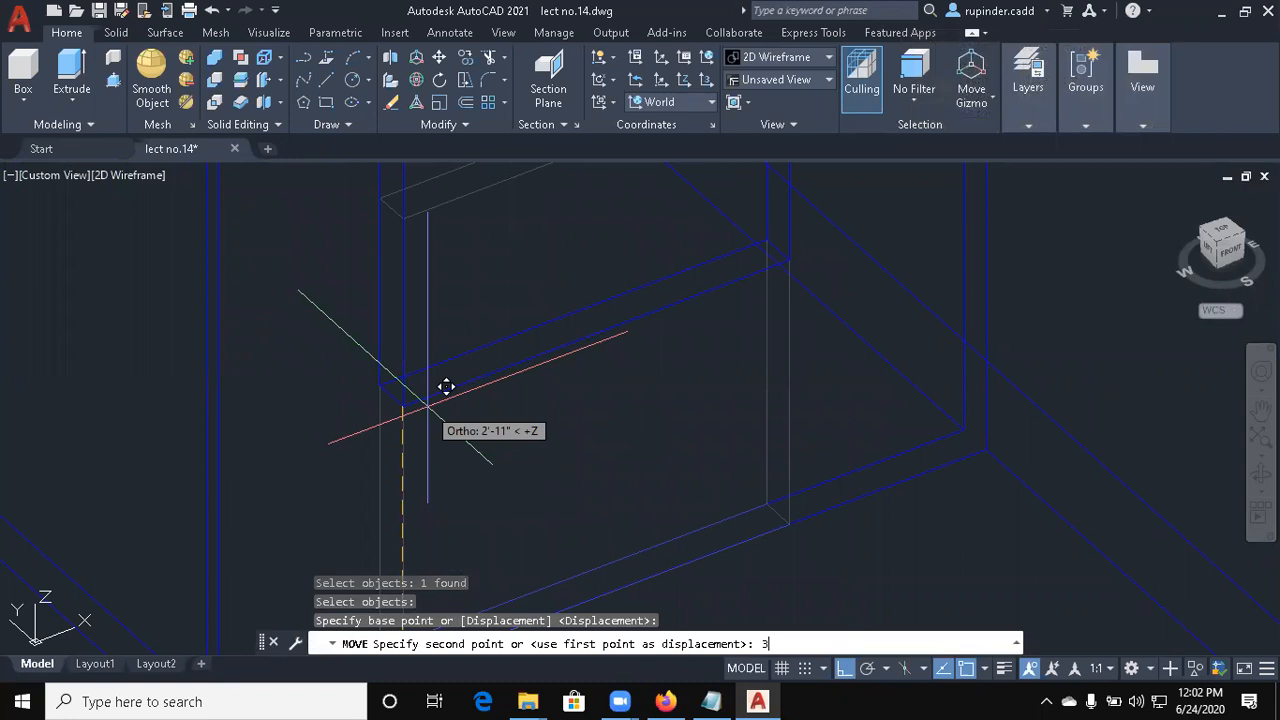
text(')
key(Return)
Move the low block in the long front wall straight up by 6', using its lower corner as base point
scroll(427, 406, down, 3)
mouse_move(462, 422)
middle_down()
mouse_move(428, 522)
mouse_move(205, 356)
middle_up()
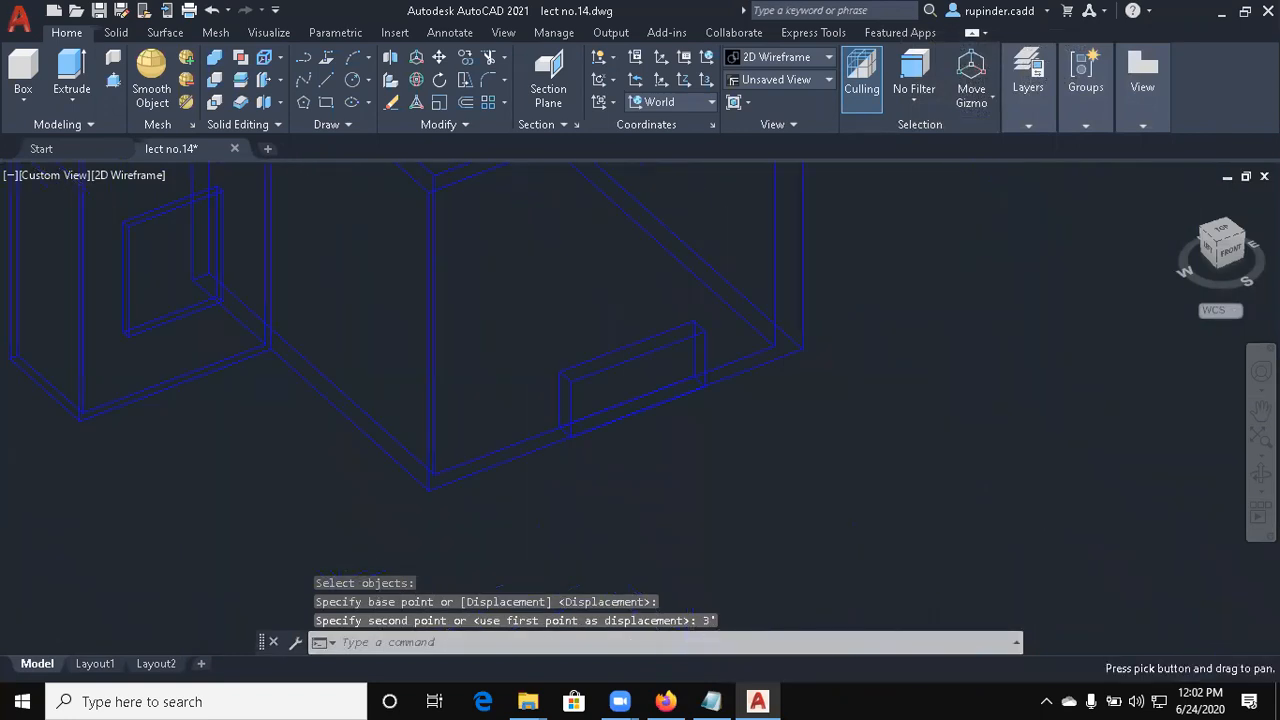
scroll(215, 347, up, 5)
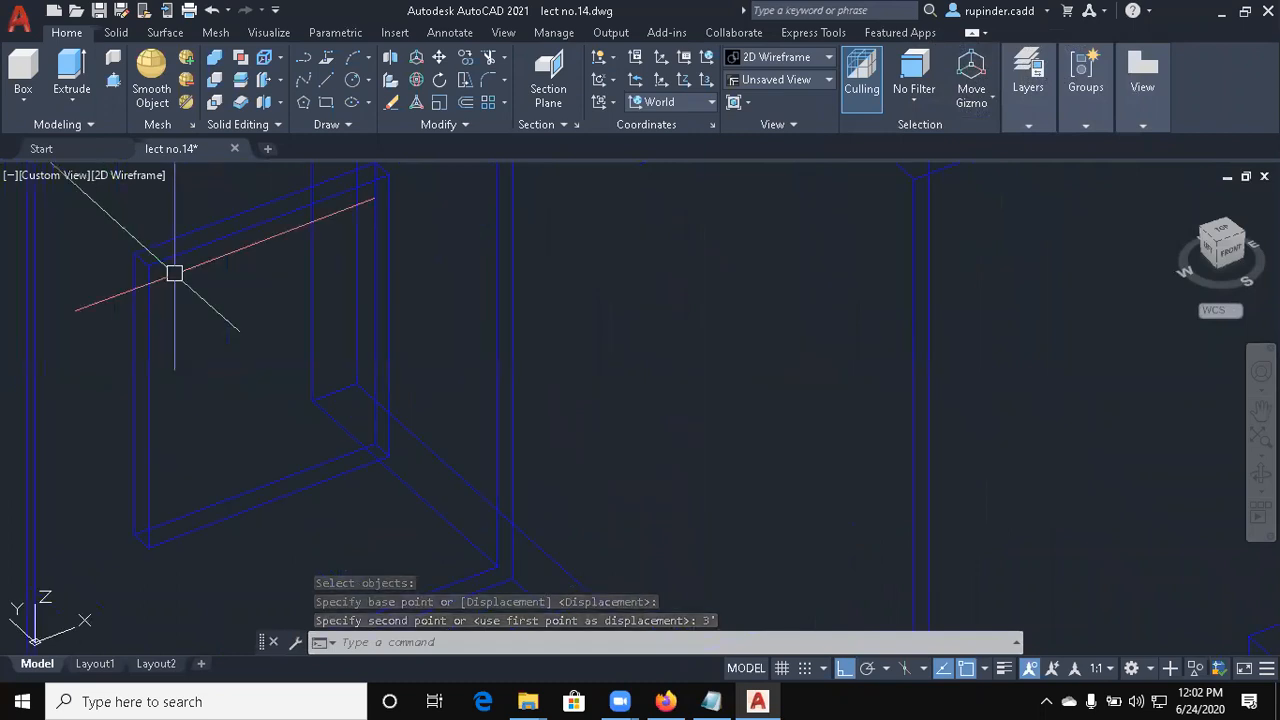
scroll(133, 263, down, 1)
scroll(361, 287, down, 1)
middle_drag(991, 540, 754, 429)
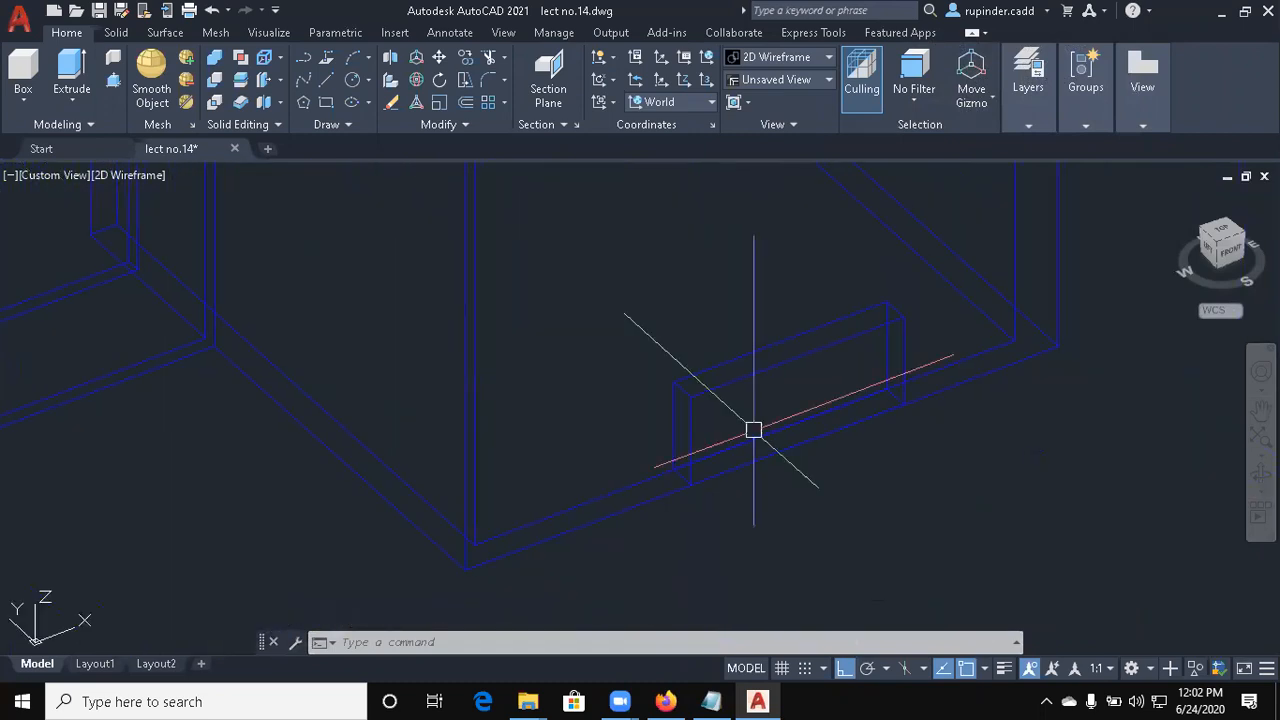
text(m)
key(Return)
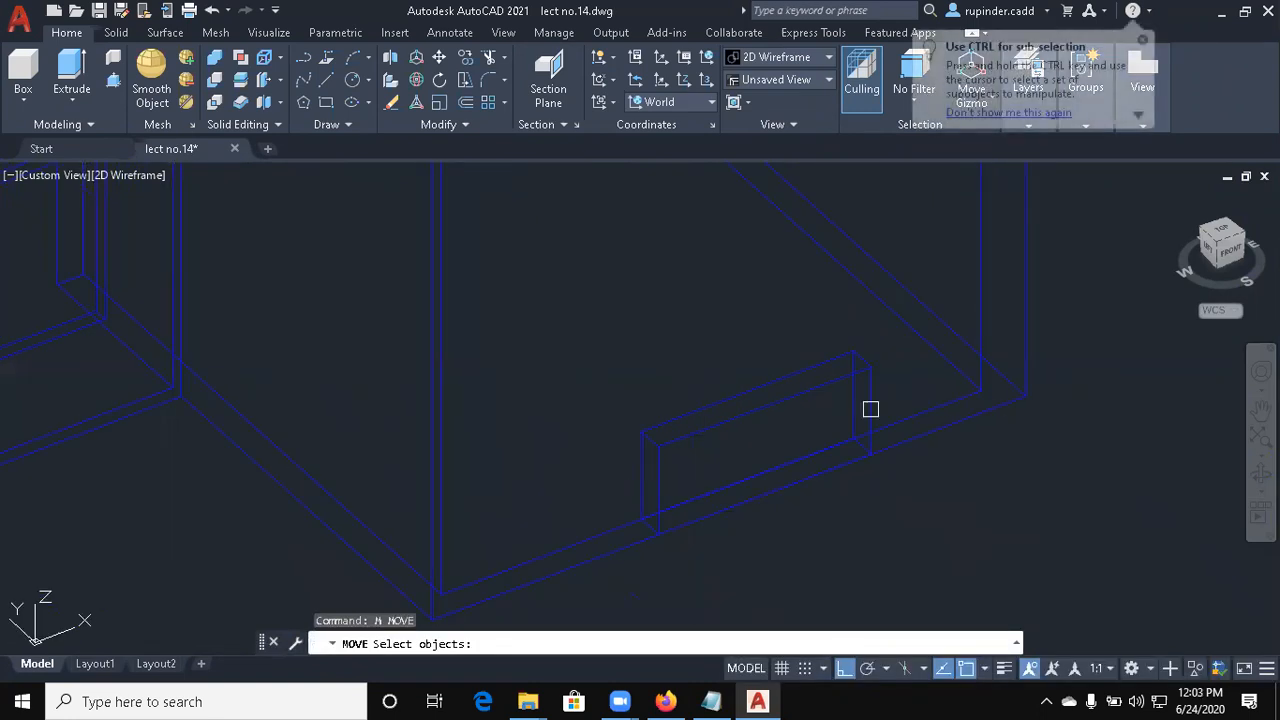
click(869, 409)
key(Return)
click(870, 455)
middle_drag(877, 247, 857, 433)
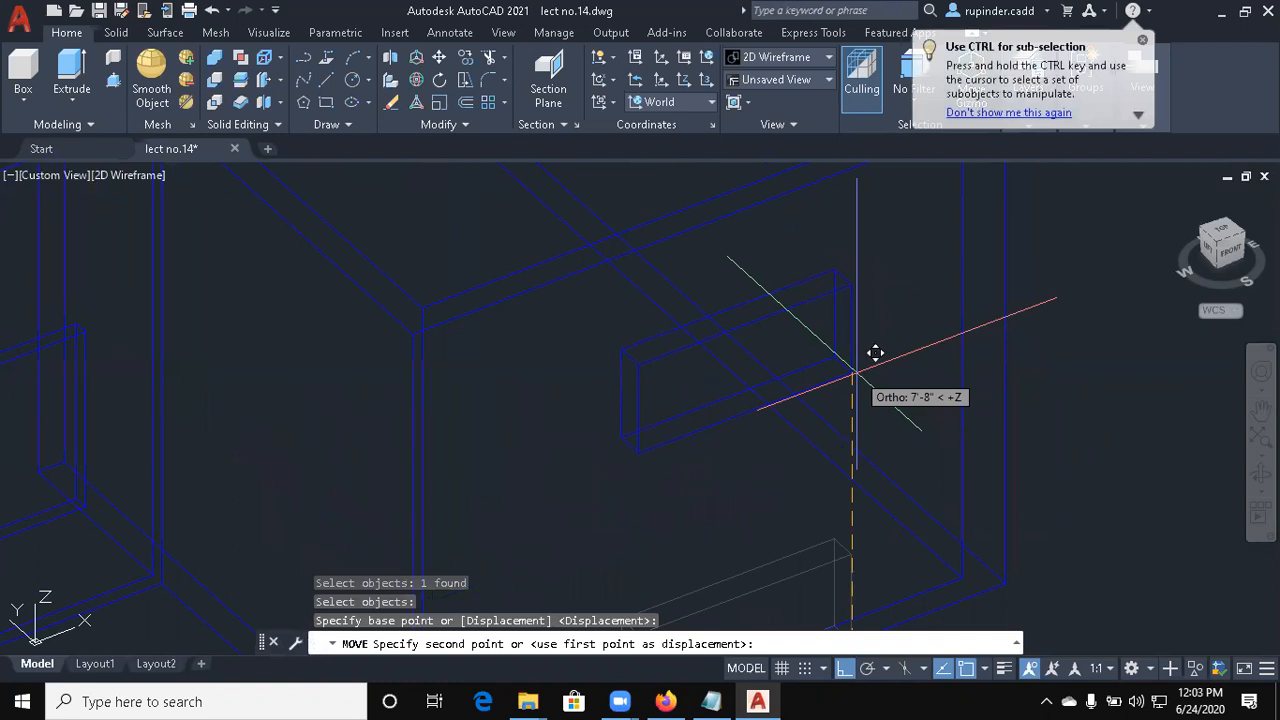
key(Return)
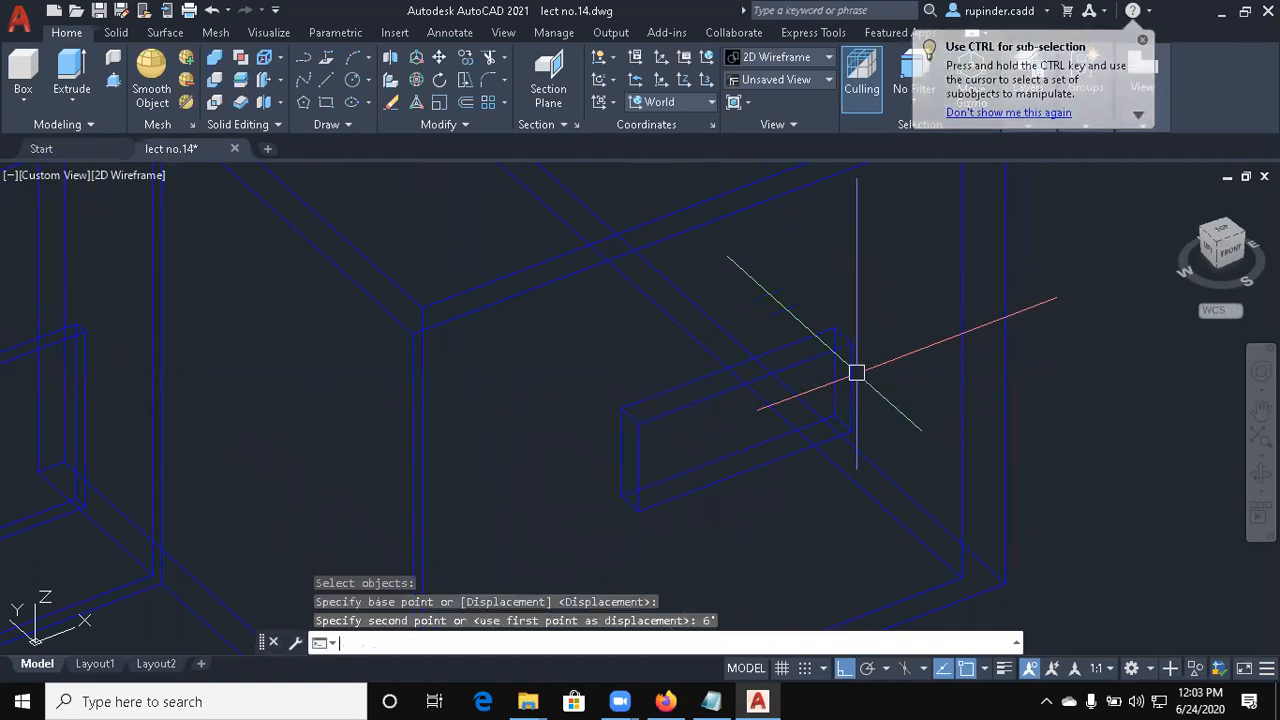
key(Escape)
scroll(857, 372, down, 5)
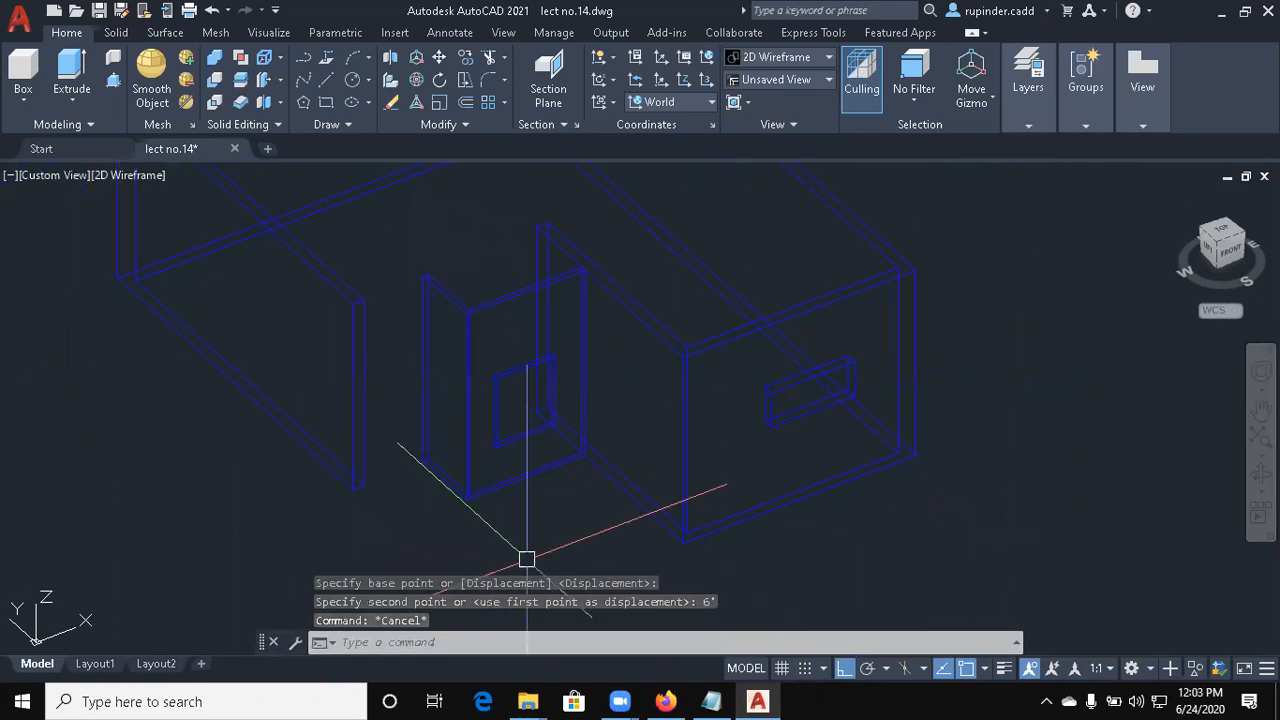
Set the visual style to Realistic so the walls and blocks are shaded
text(vs)
key(Return)
text(r)
key(Return)
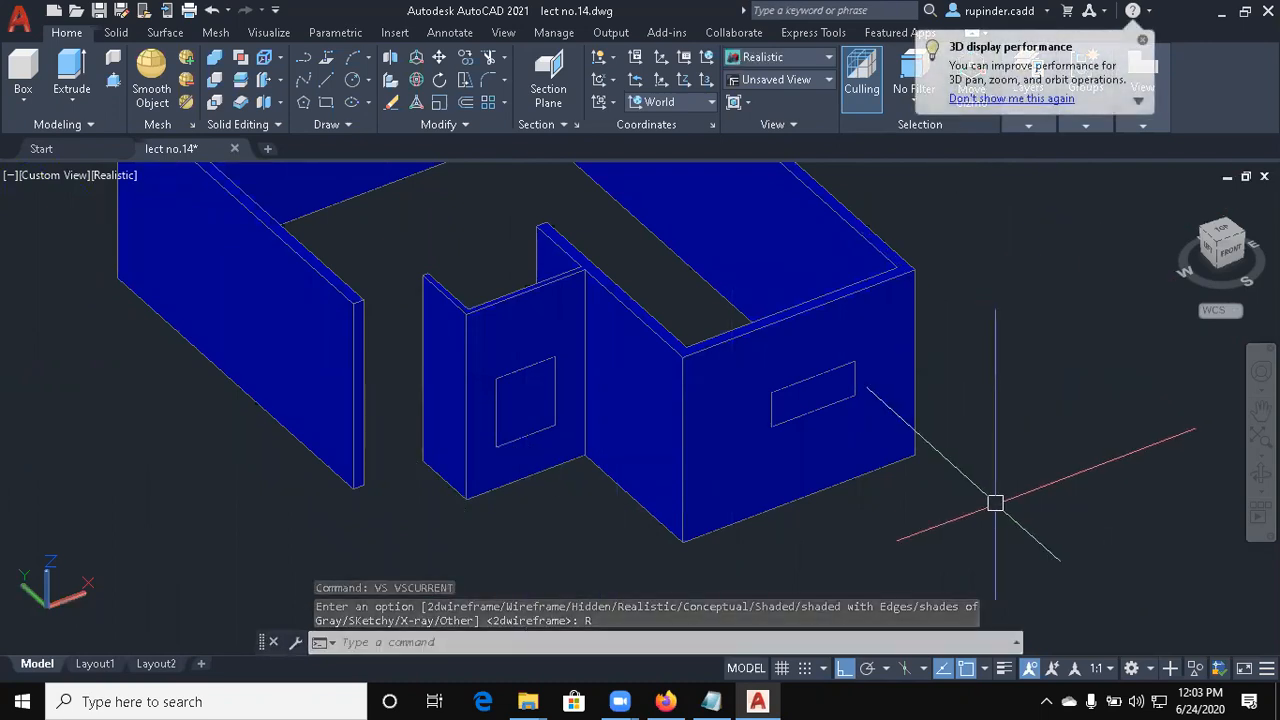
scroll(497, 429, up, 2)
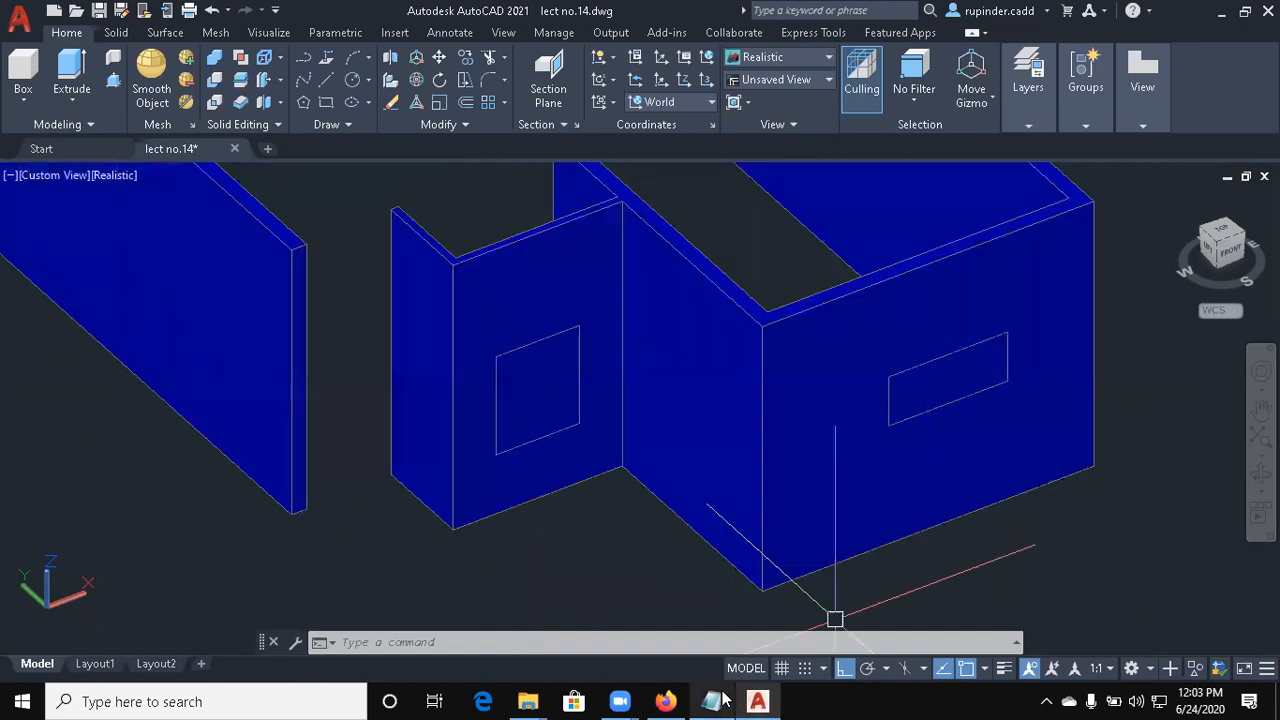
Consult the Subtract notes in Notepad and subtract both rectangular blocks from the wall solid to cut two window openings
click(712, 701)
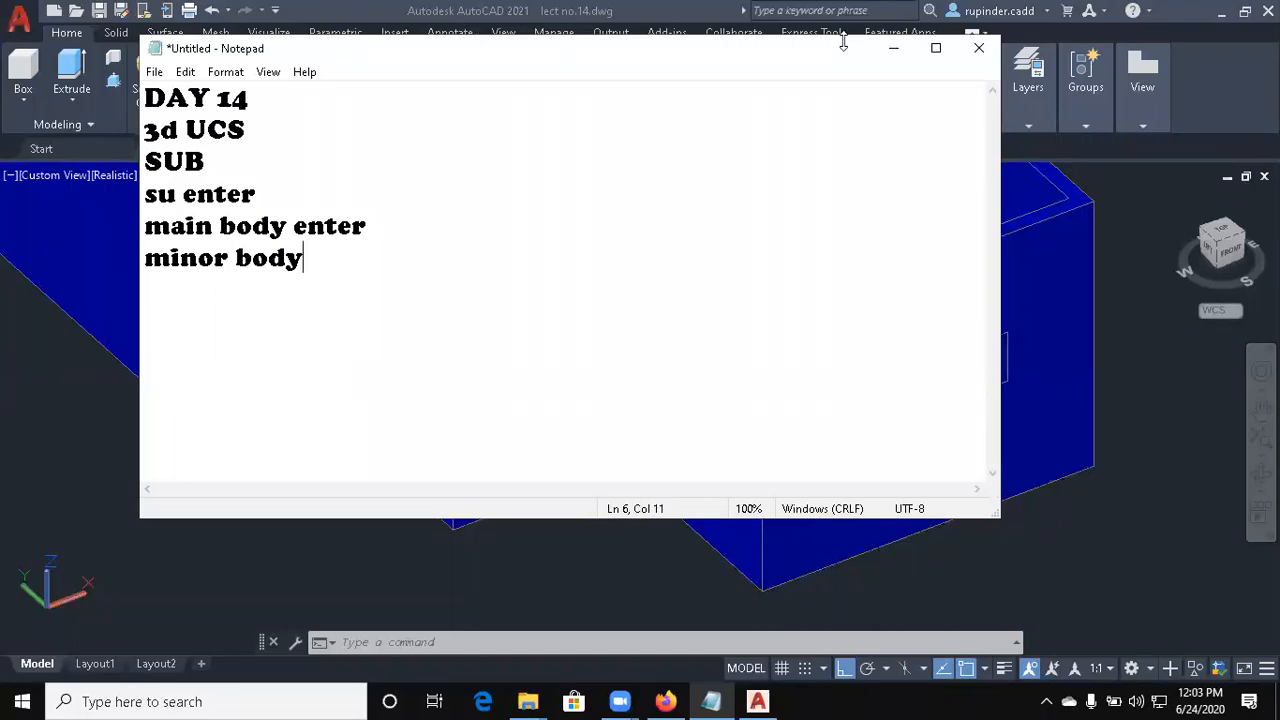
click(893, 47)
text(s)
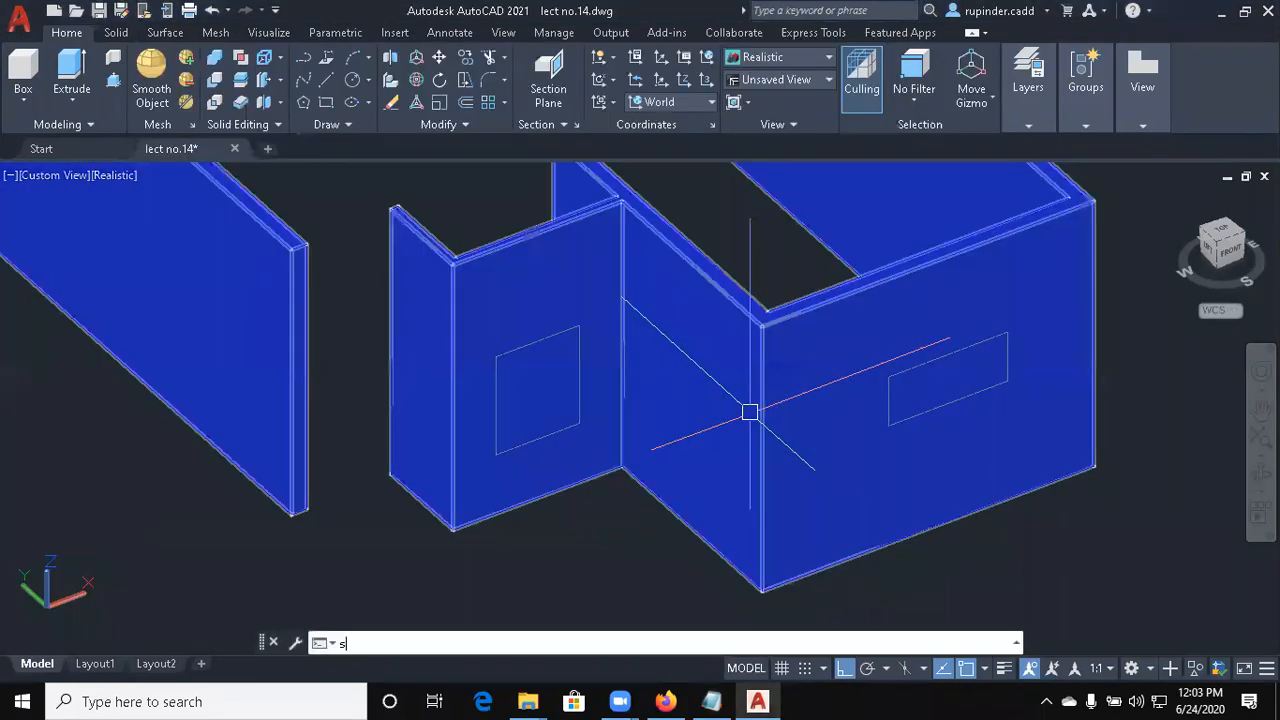
text(u)
key(Return)
click(474, 254)
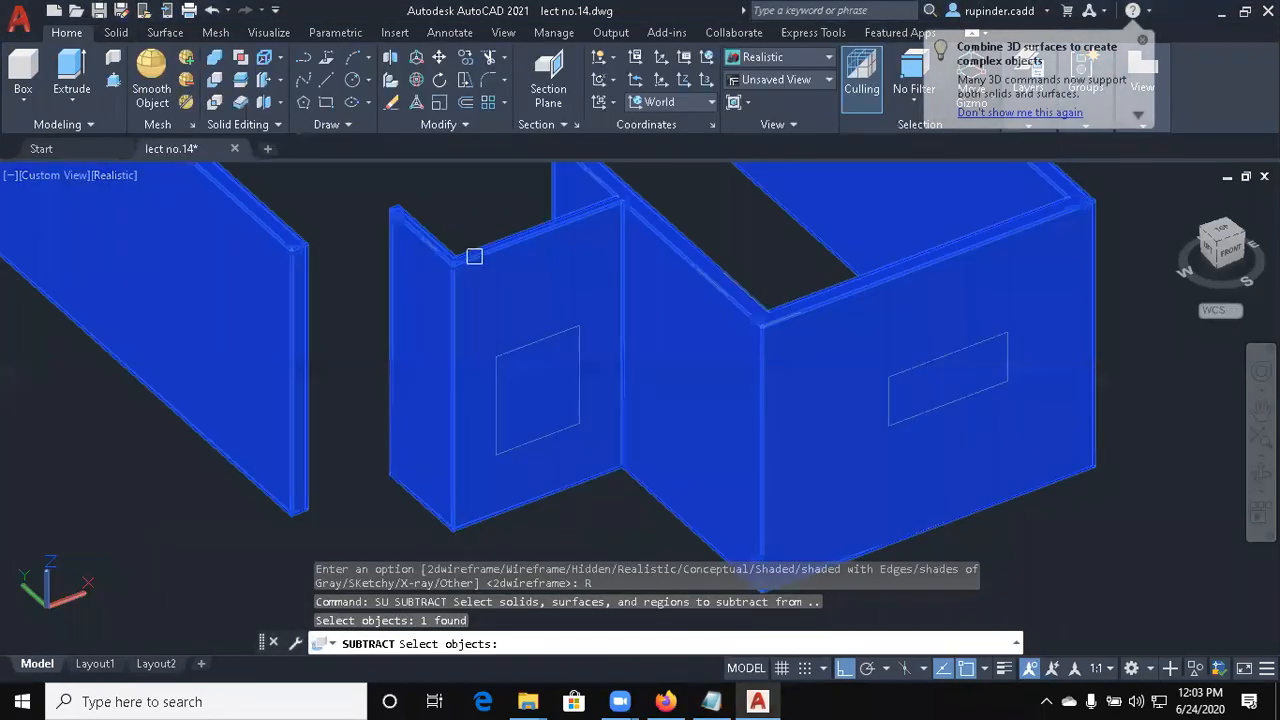
key(Return)
click(528, 403)
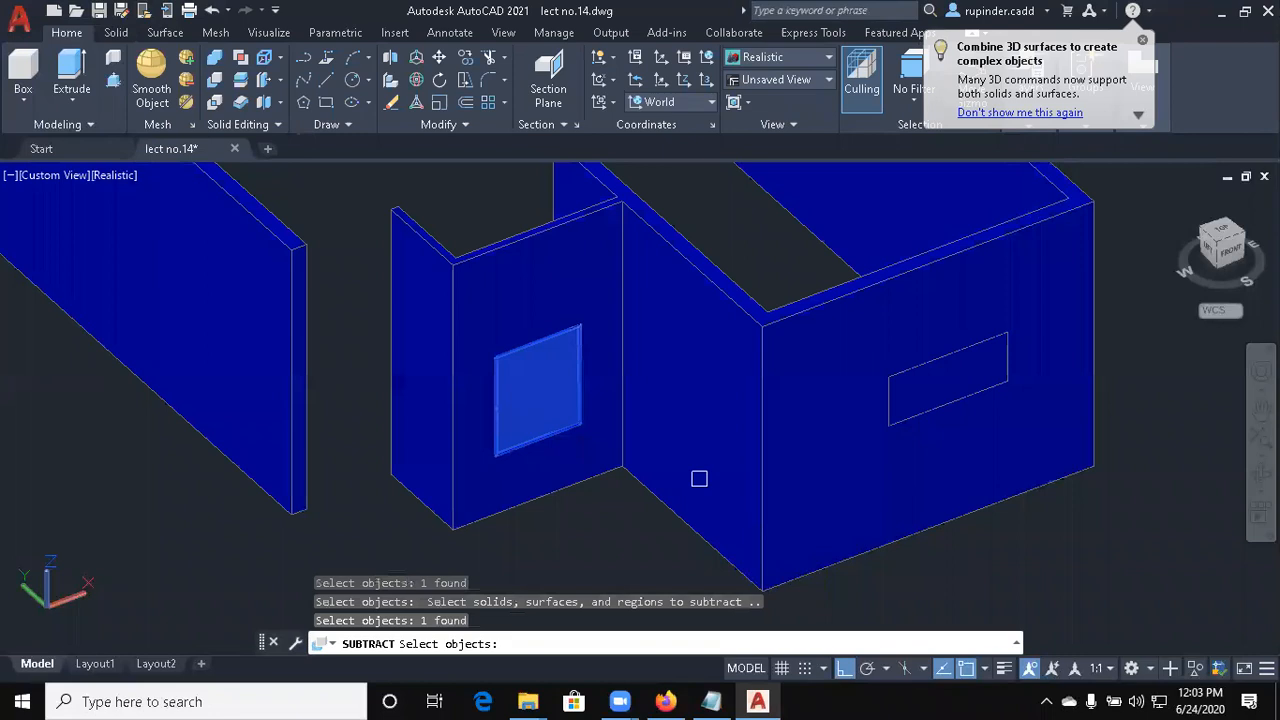
click(968, 393)
key(Return)
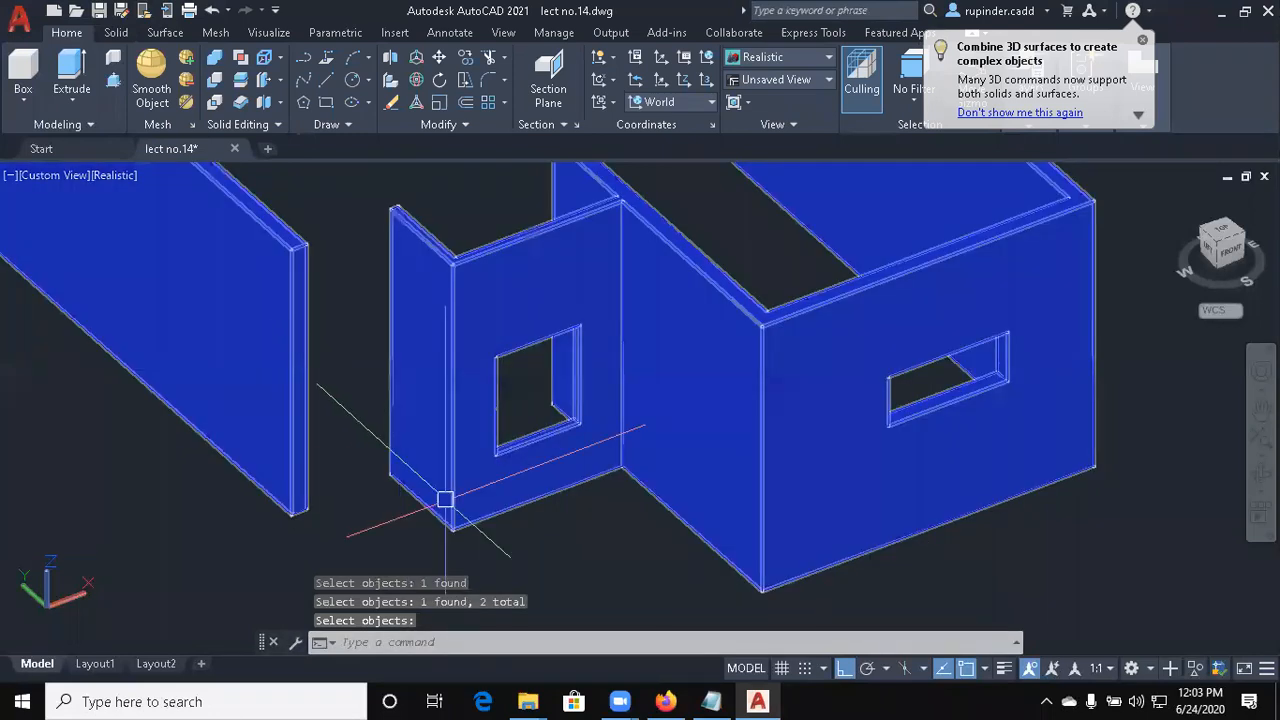
scroll(551, 500, up, 3)
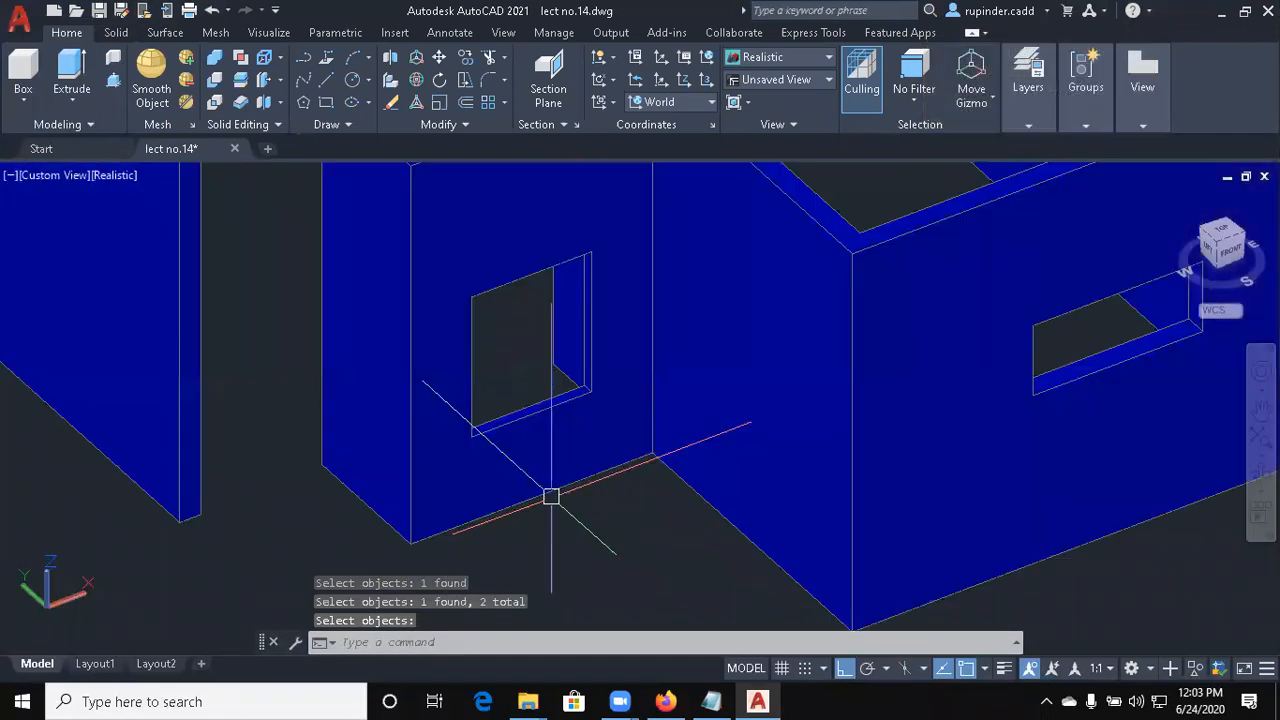
mouse_move(722, 700)
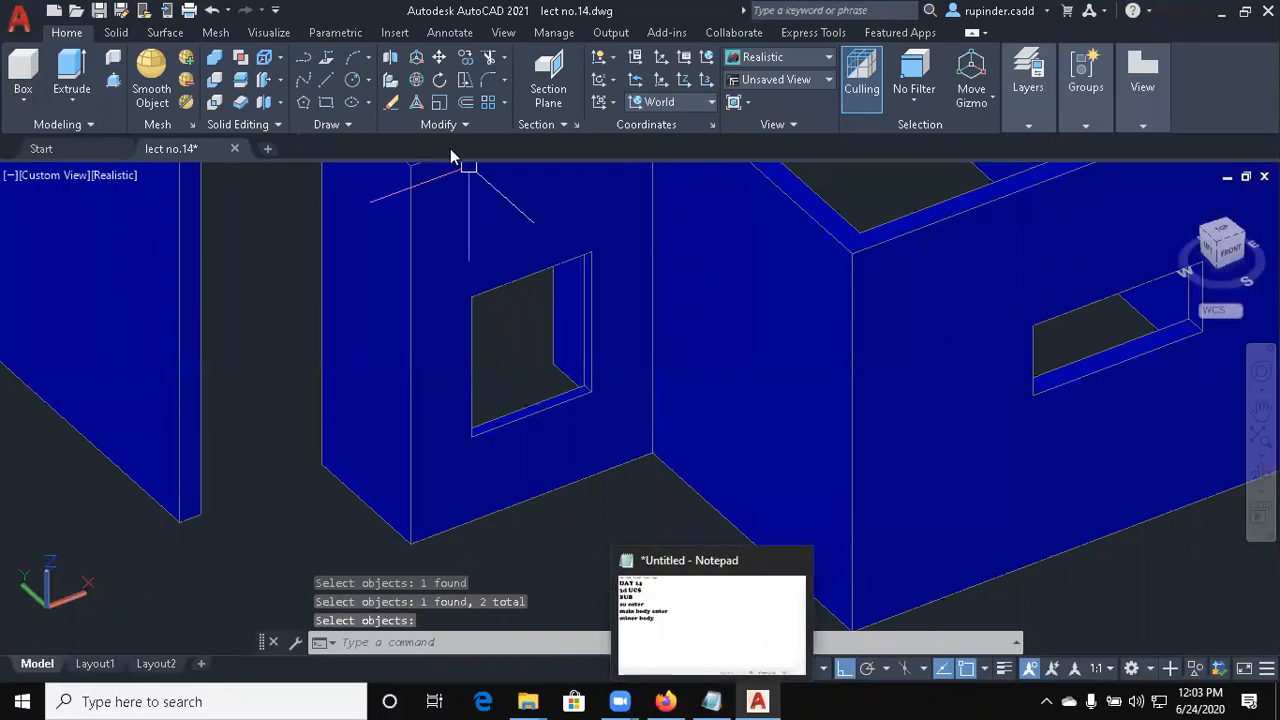
Create a freehand solid box in the empty space beside the building walls
scroll(463, 246, down, 3)
scroll(500, 480, down, 6)
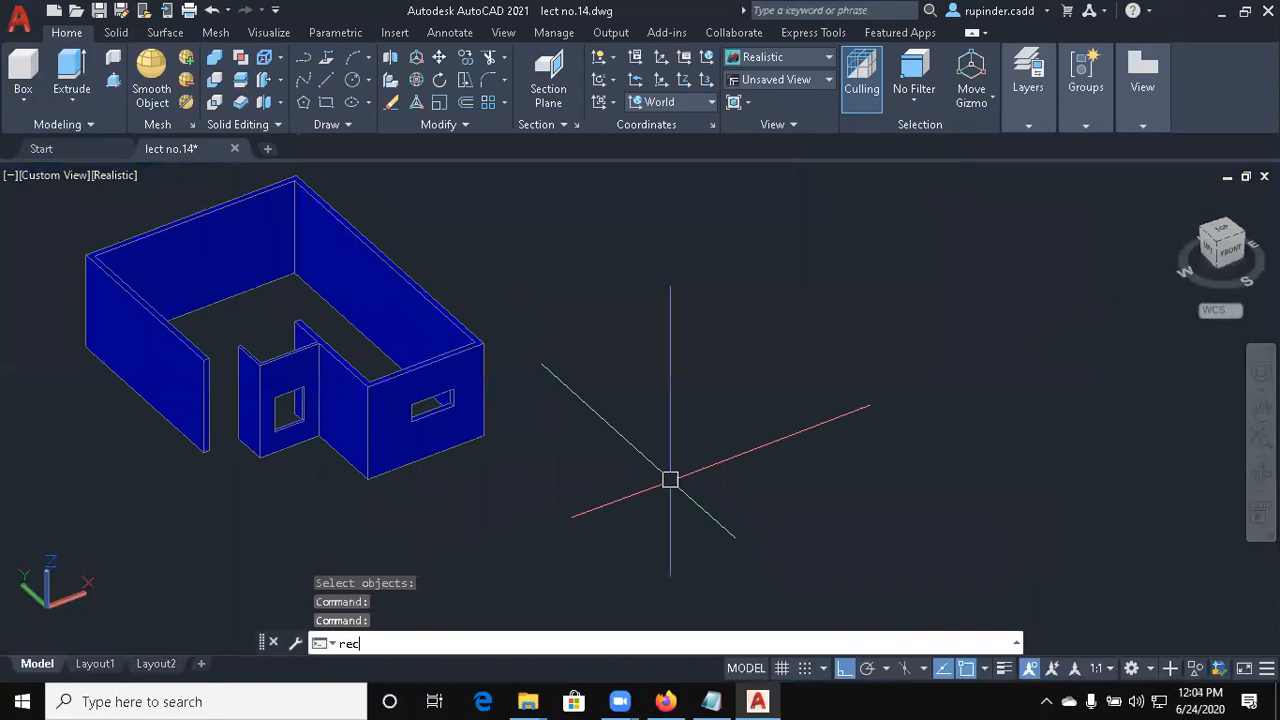
key(Escape)
text(box)
key(Return)
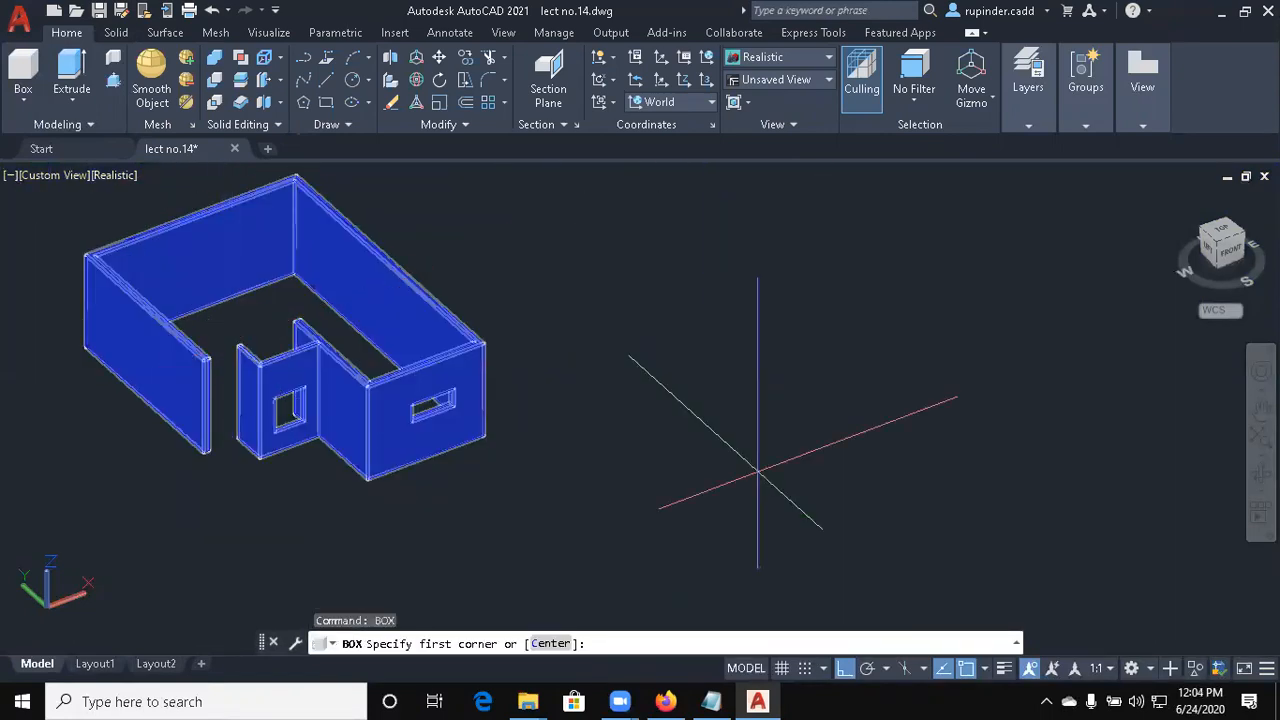
click(765, 473)
click(866, 386)
click(837, 266)
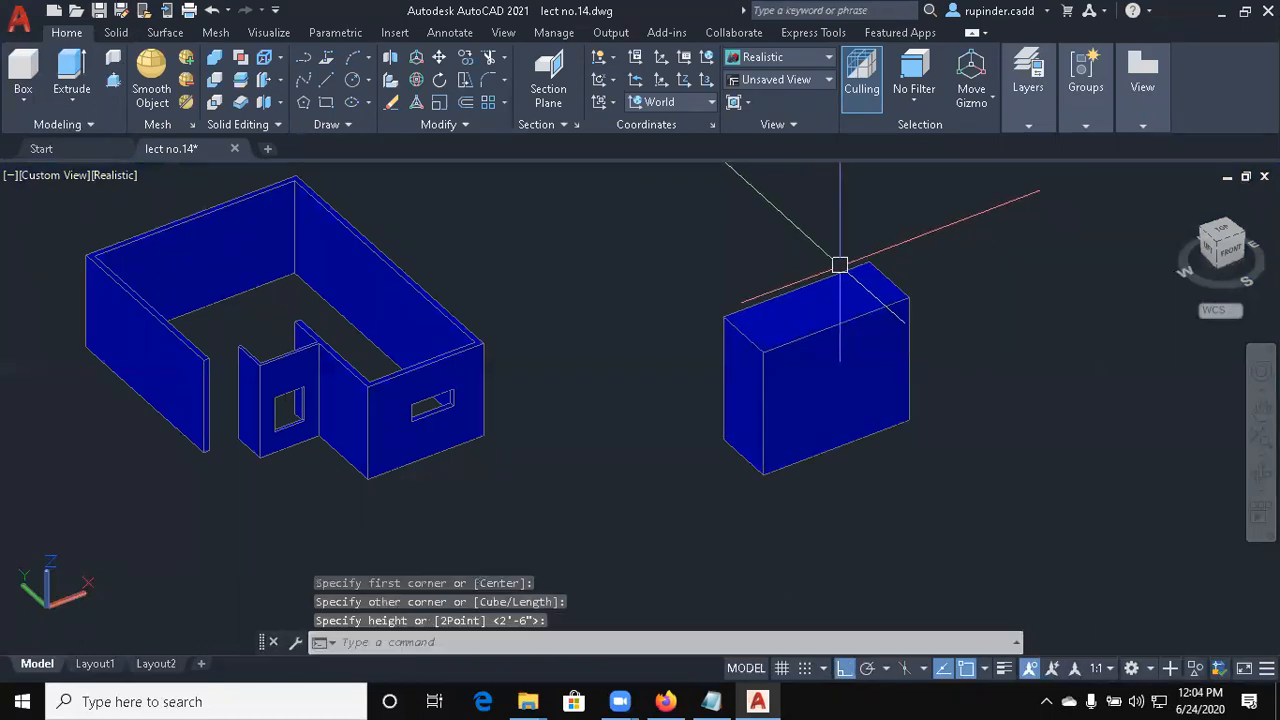
key(Escape)
Draw a freehand flat rectangle on the ground plane in front of the new box
scroll(732, 473, up, 3)
scroll(686, 508, down, 4)
middle_drag(683, 508, 672, 428)
text(rec)
key(Return)
click(622, 488)
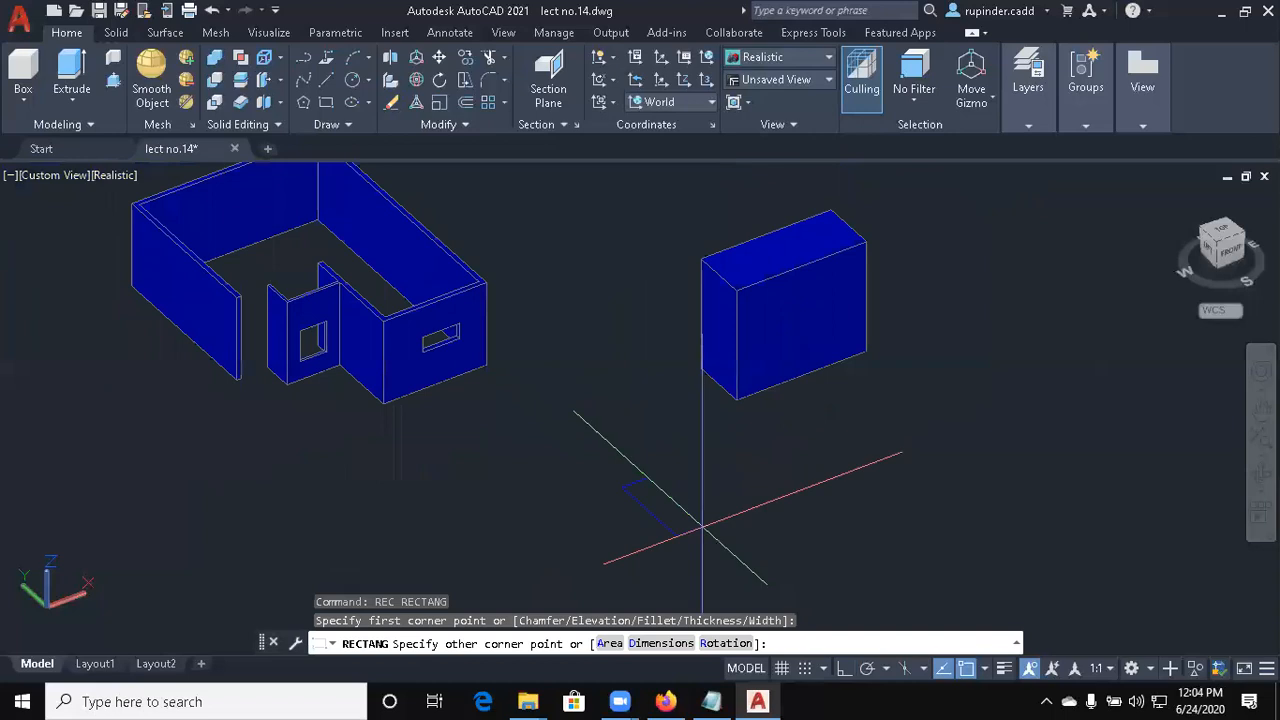
click(835, 520)
scroll(720, 500, down, 1)
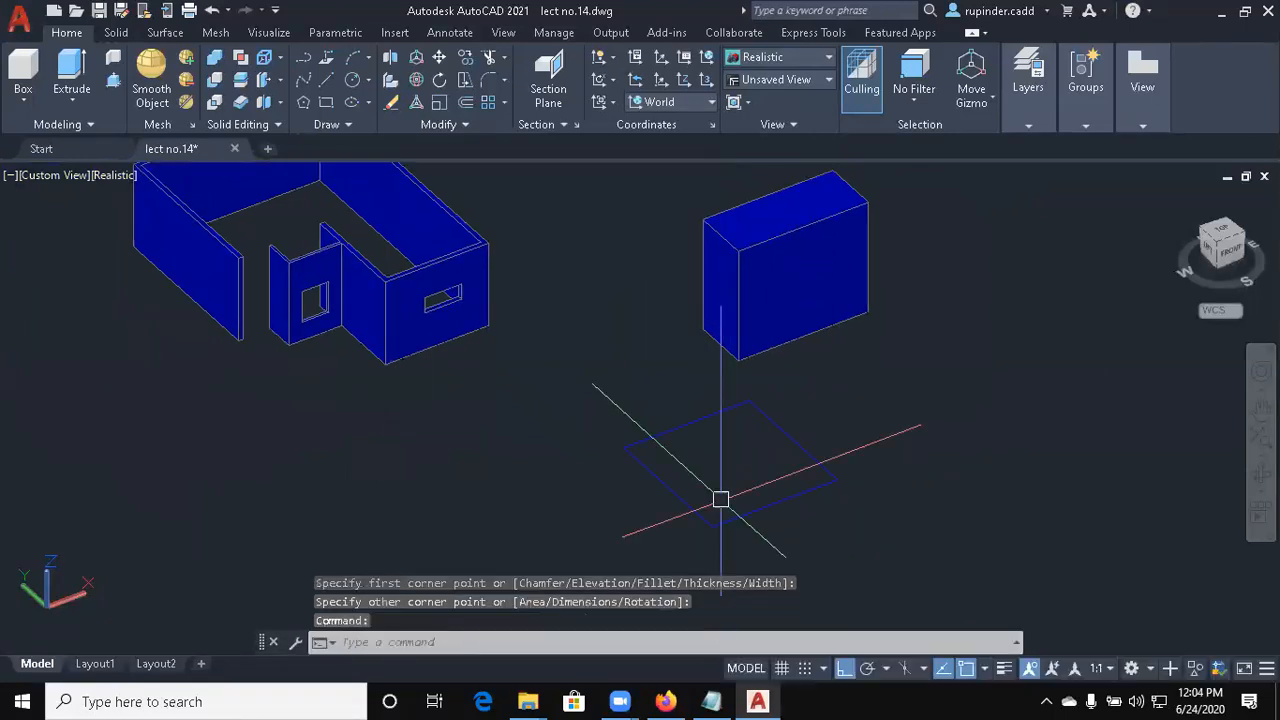
scroll(731, 491, up, 1)
scroll(745, 472, down, 1)
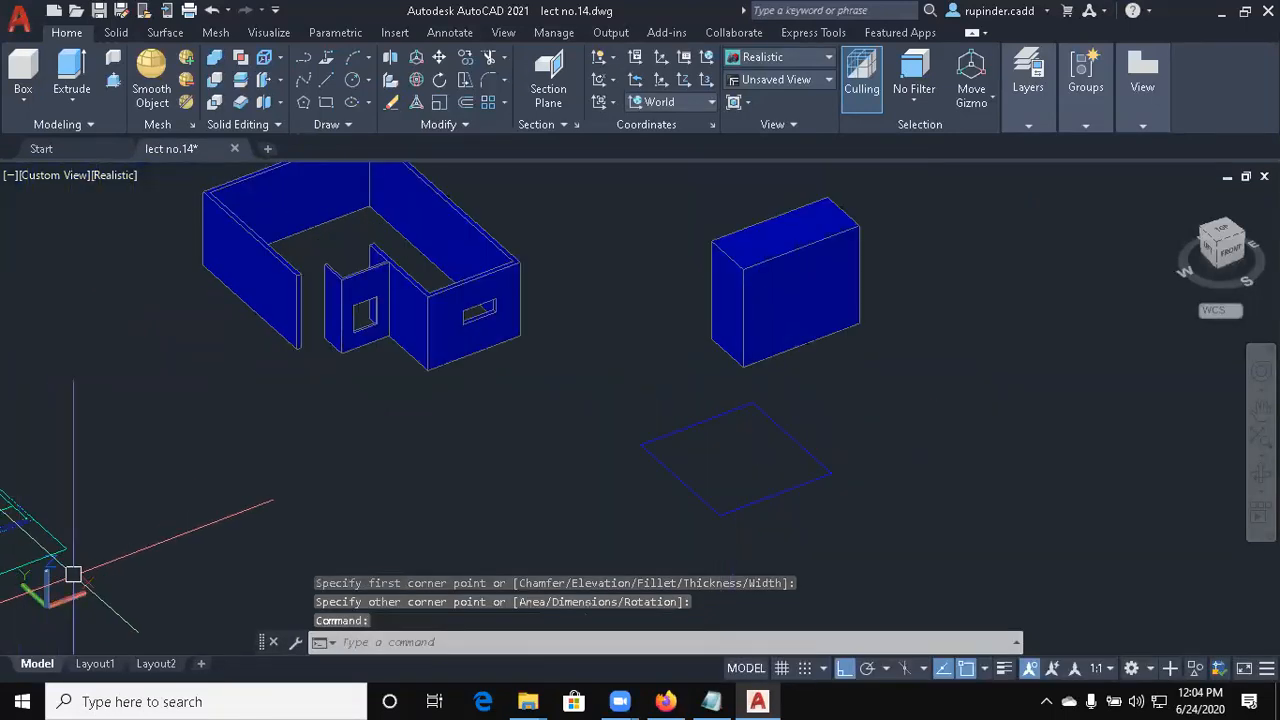
middle_drag(88, 582, 286, 471)
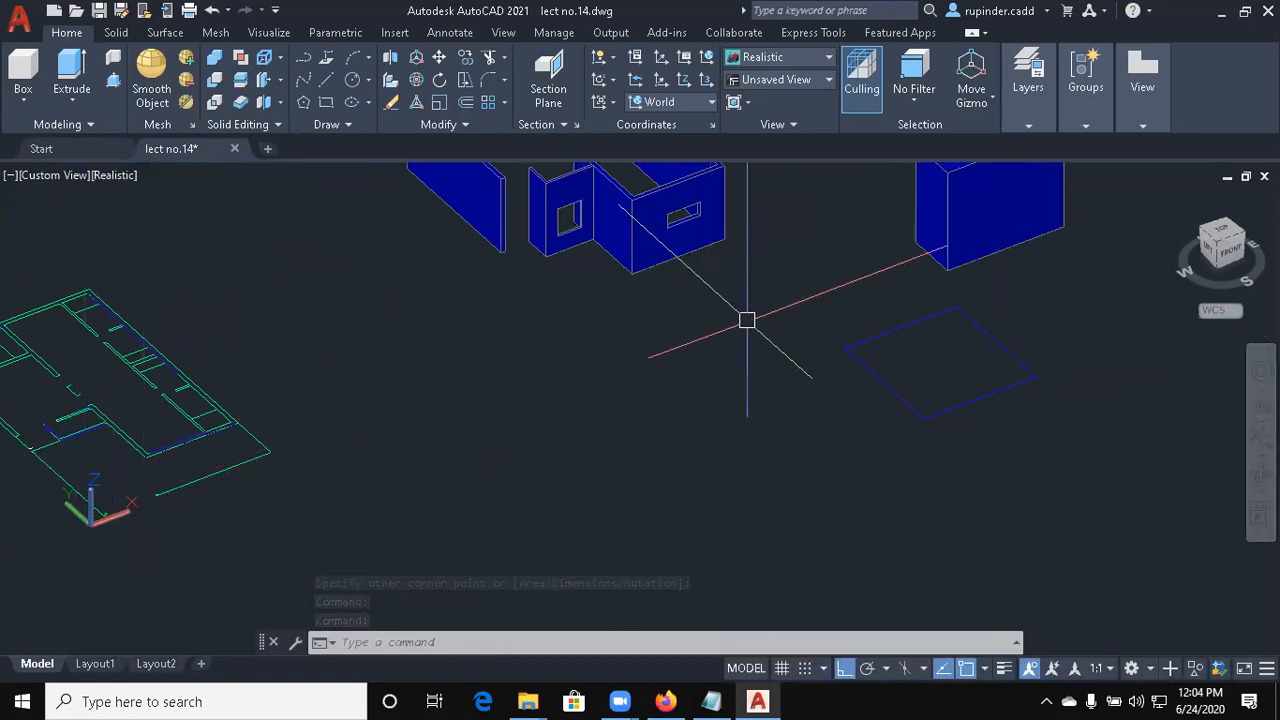
middle_drag(895, 374, 740, 563)
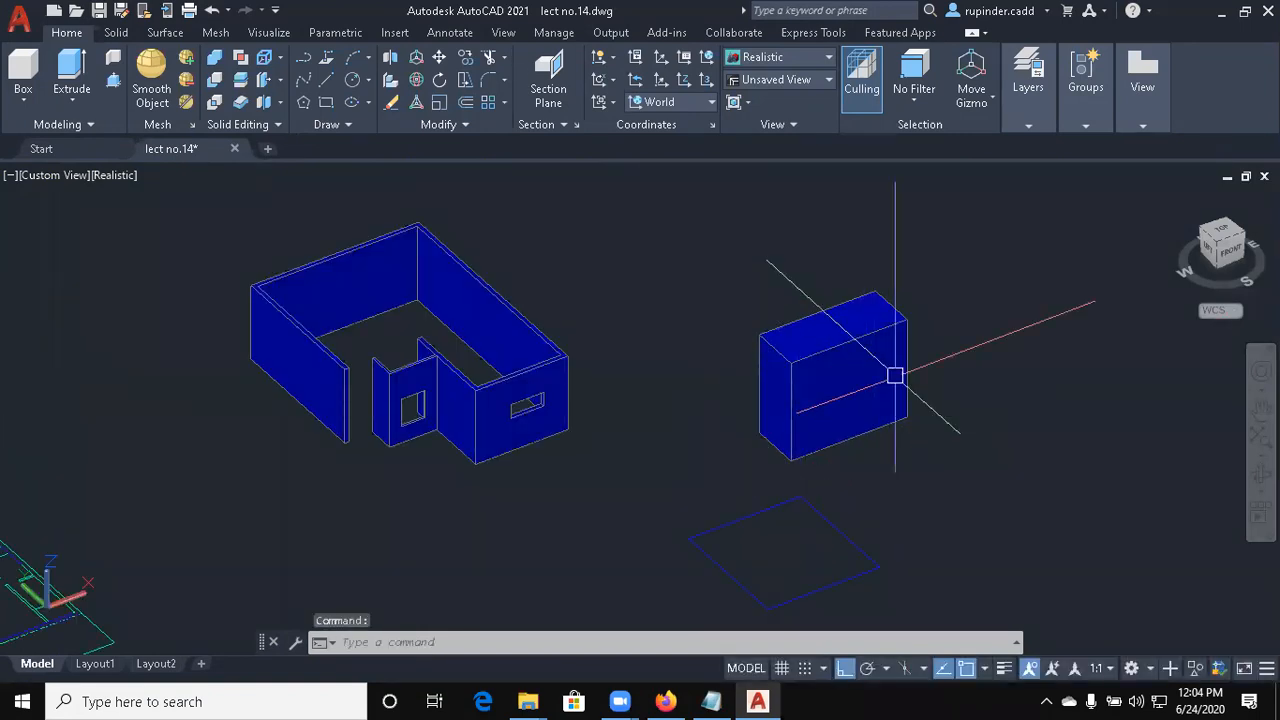
scroll(894, 374, up, 2)
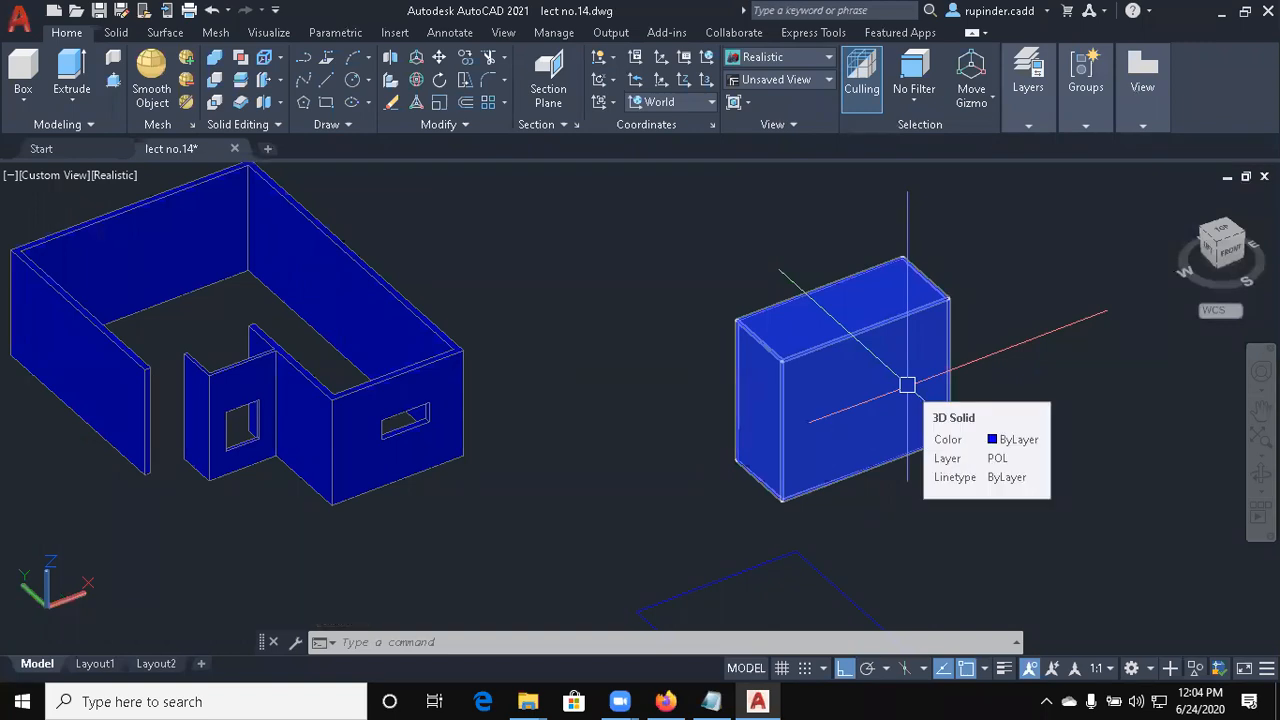
text(ucs)
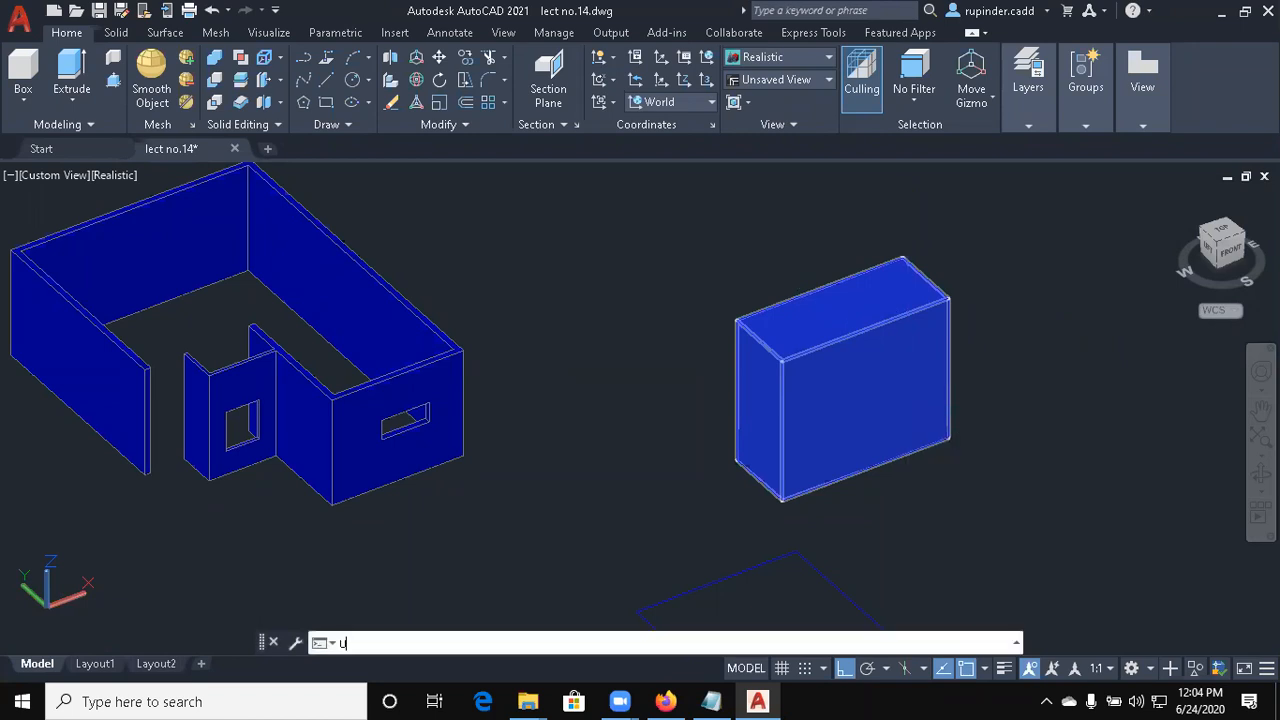
key(Return)
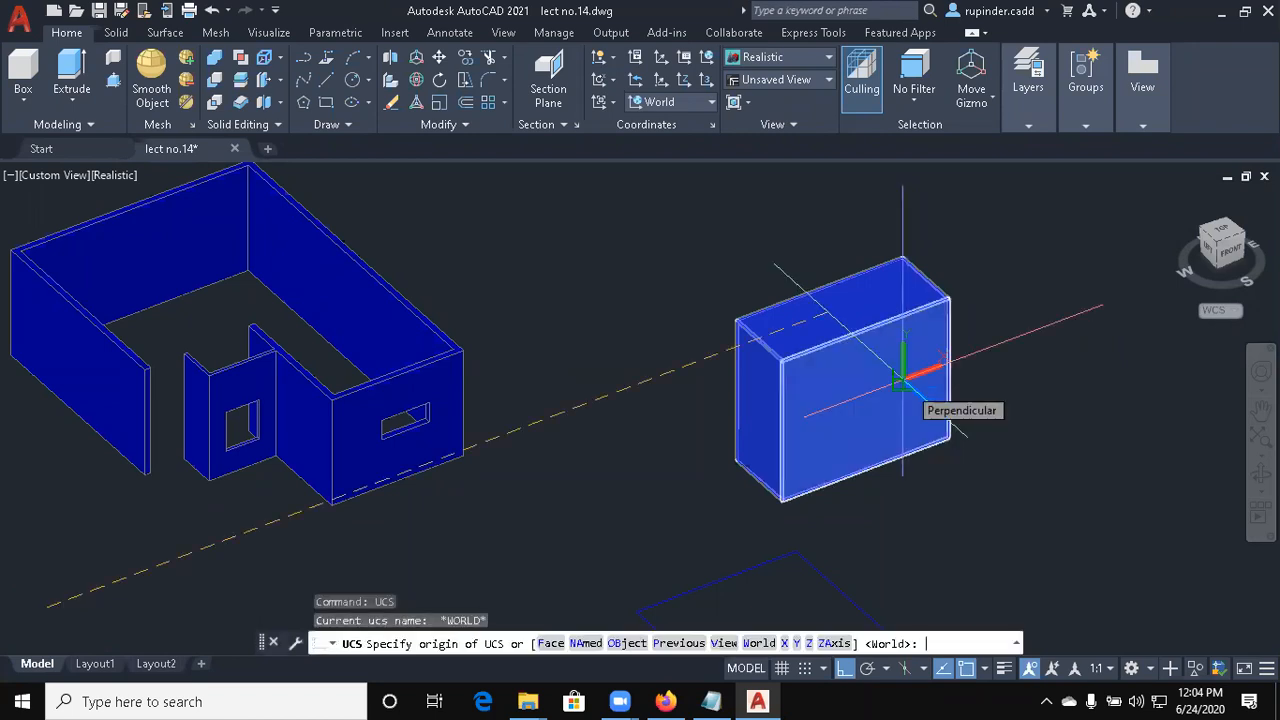
text(f)
key(Return)
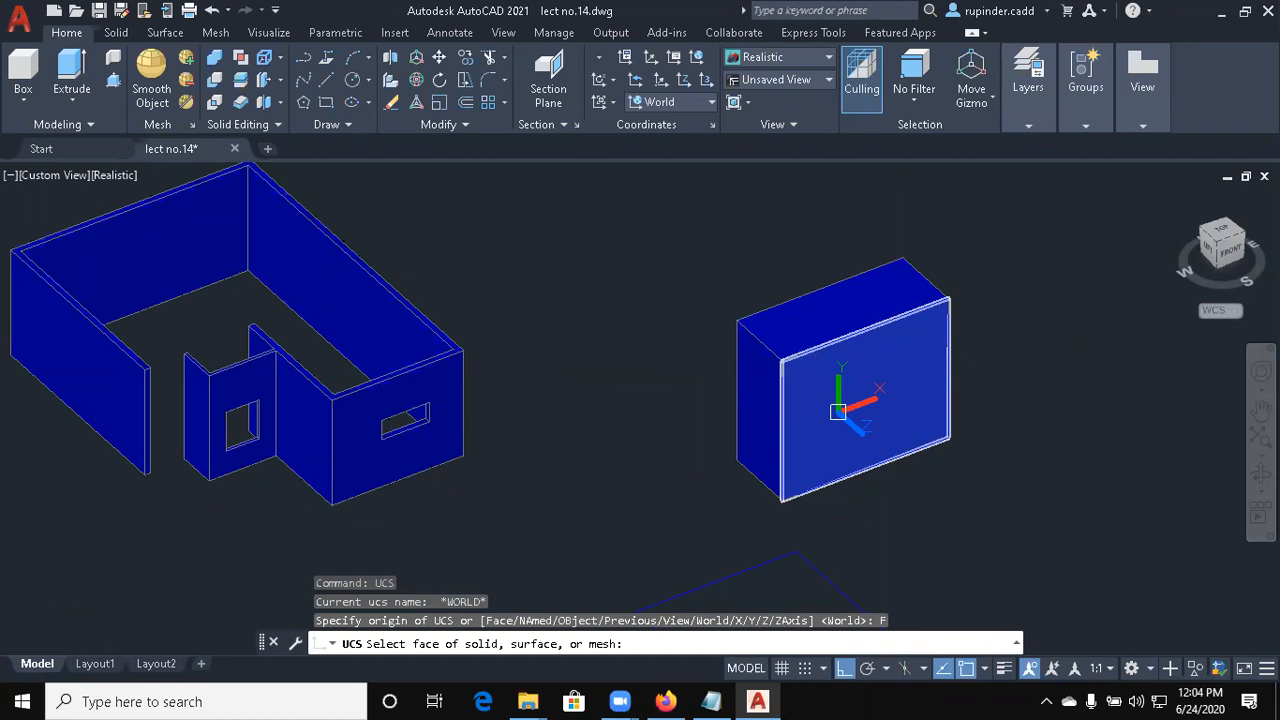
click(838, 411)
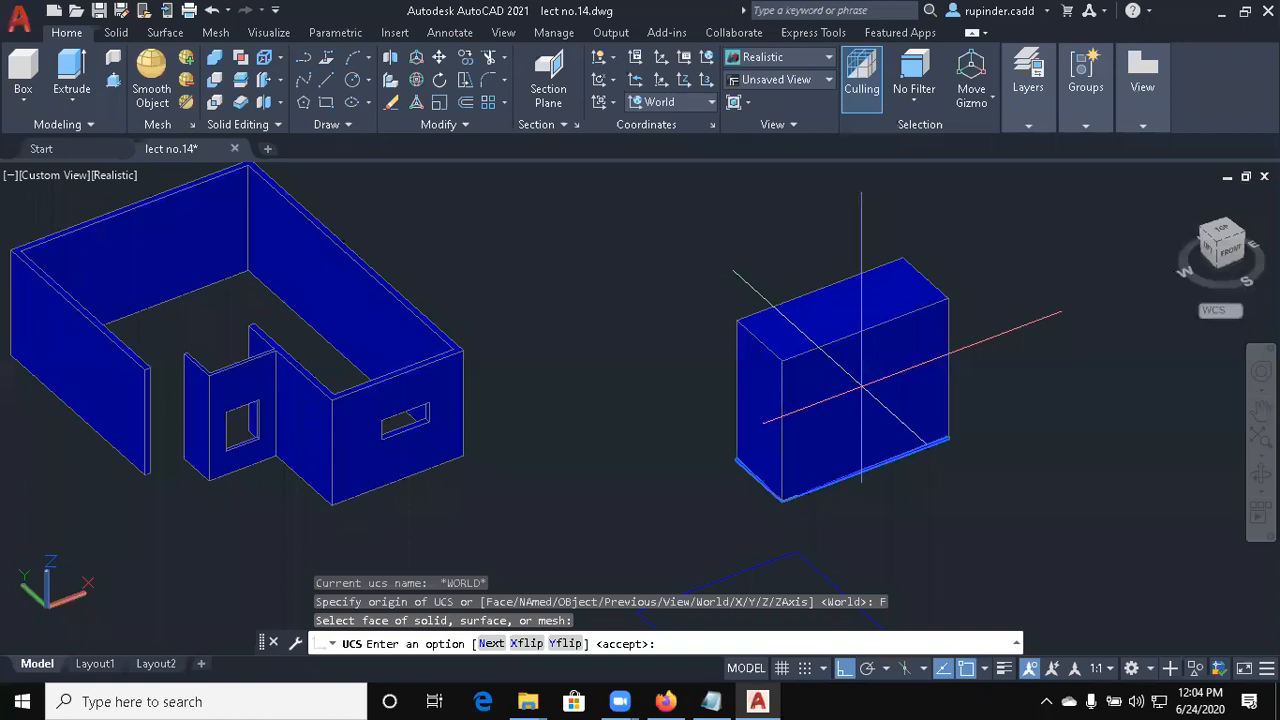
key(Escape)
key(Escape)
text(uc)
key(Return)
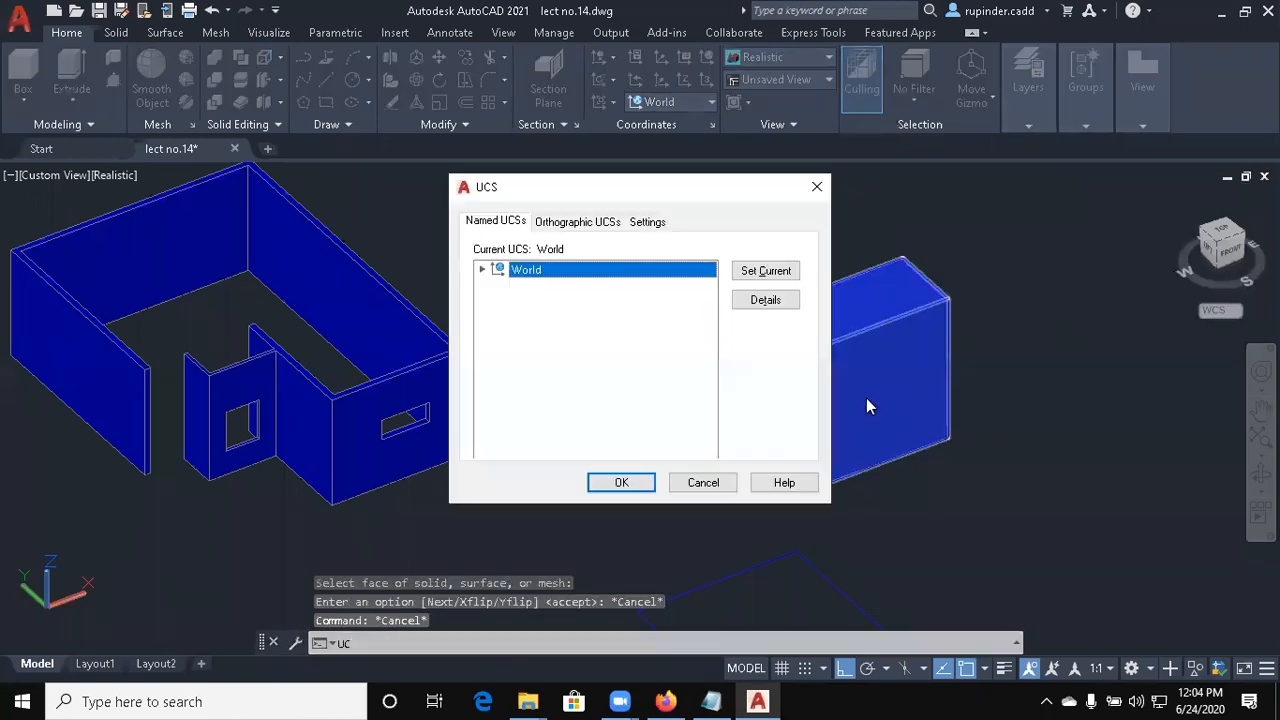
click(617, 479)
Align the UCS to the large front face of the separate solid box using the Face option
text(ucs)
key(Return)
text(F)
key(Return)
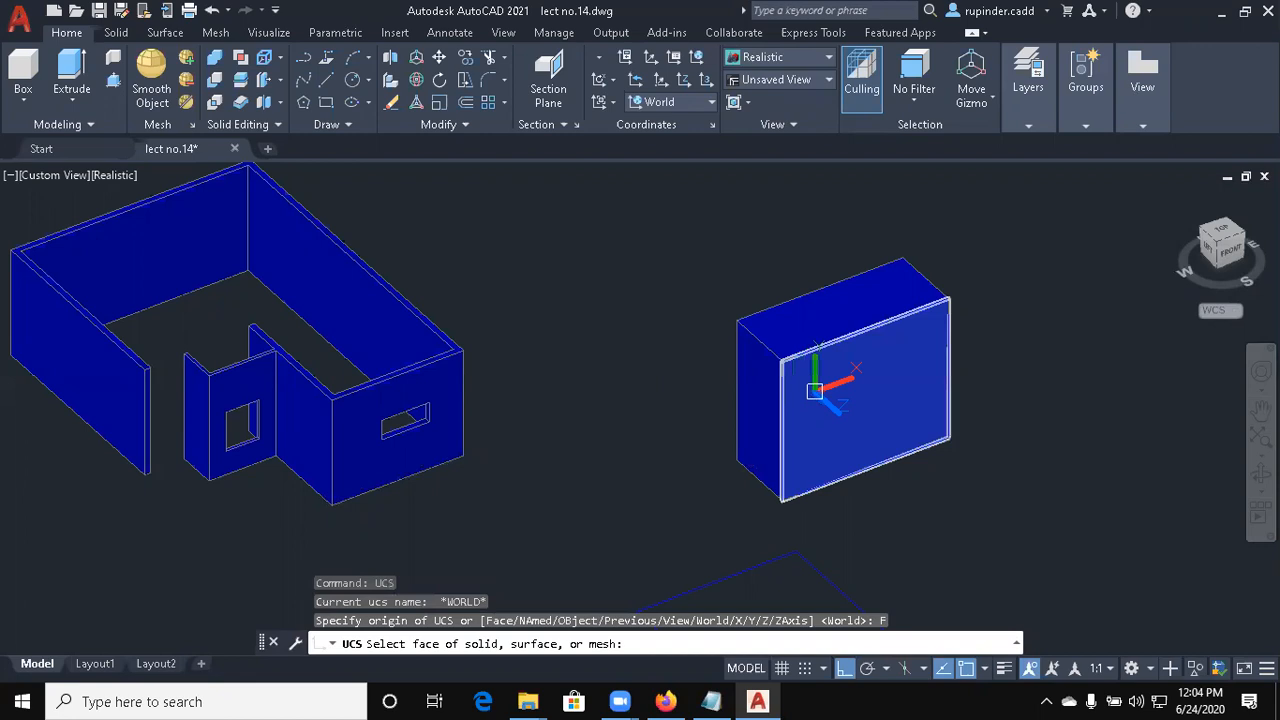
click(824, 395)
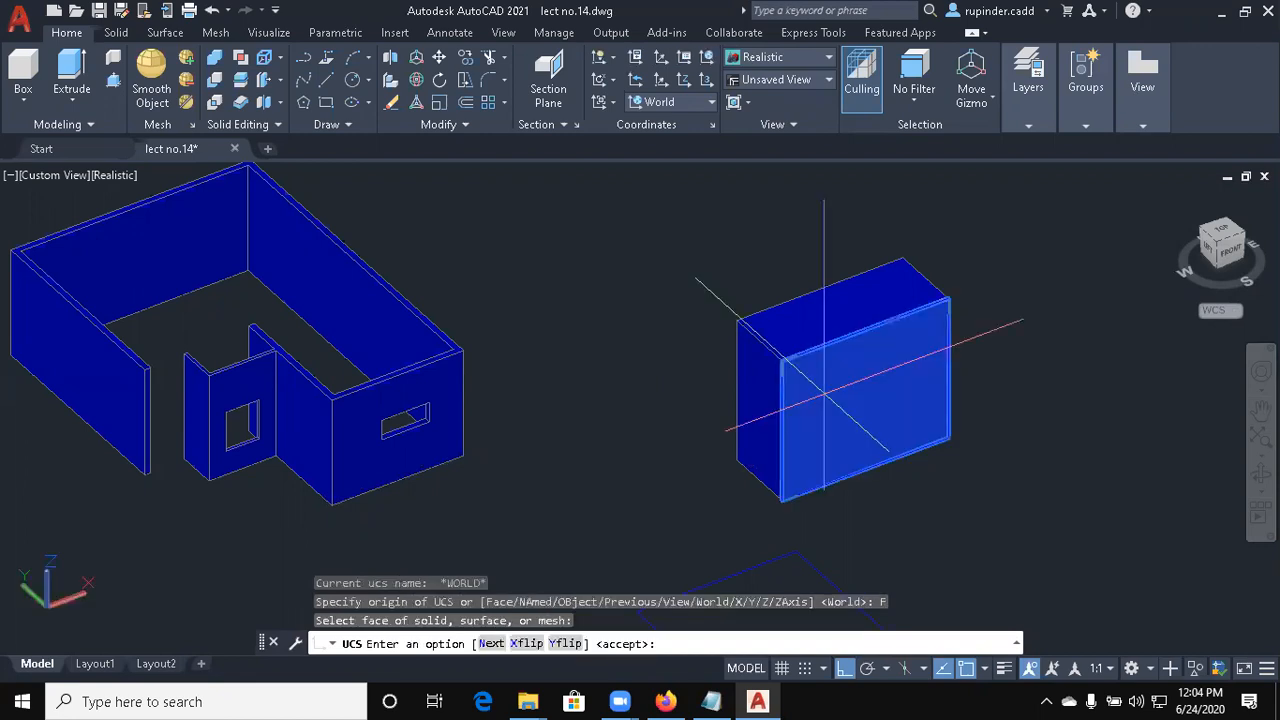
key(Return)
scroll(894, 434, up, 4)
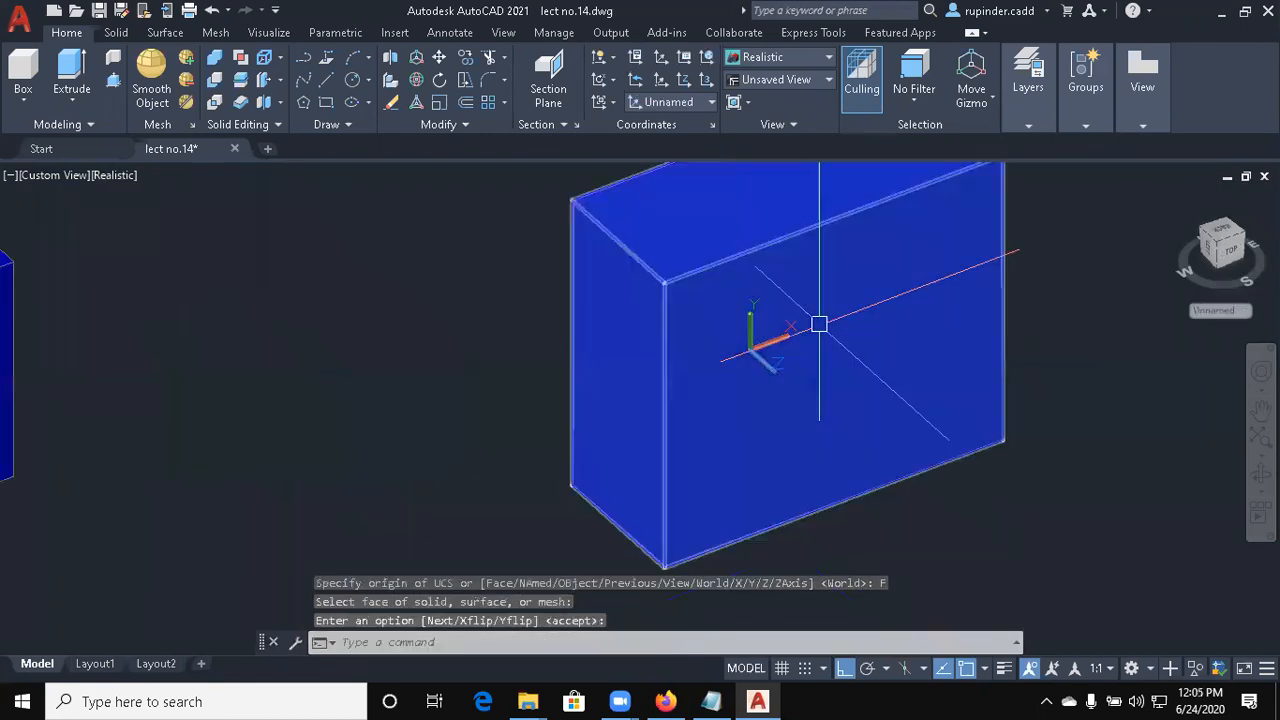
scroll(819, 324, up, 2)
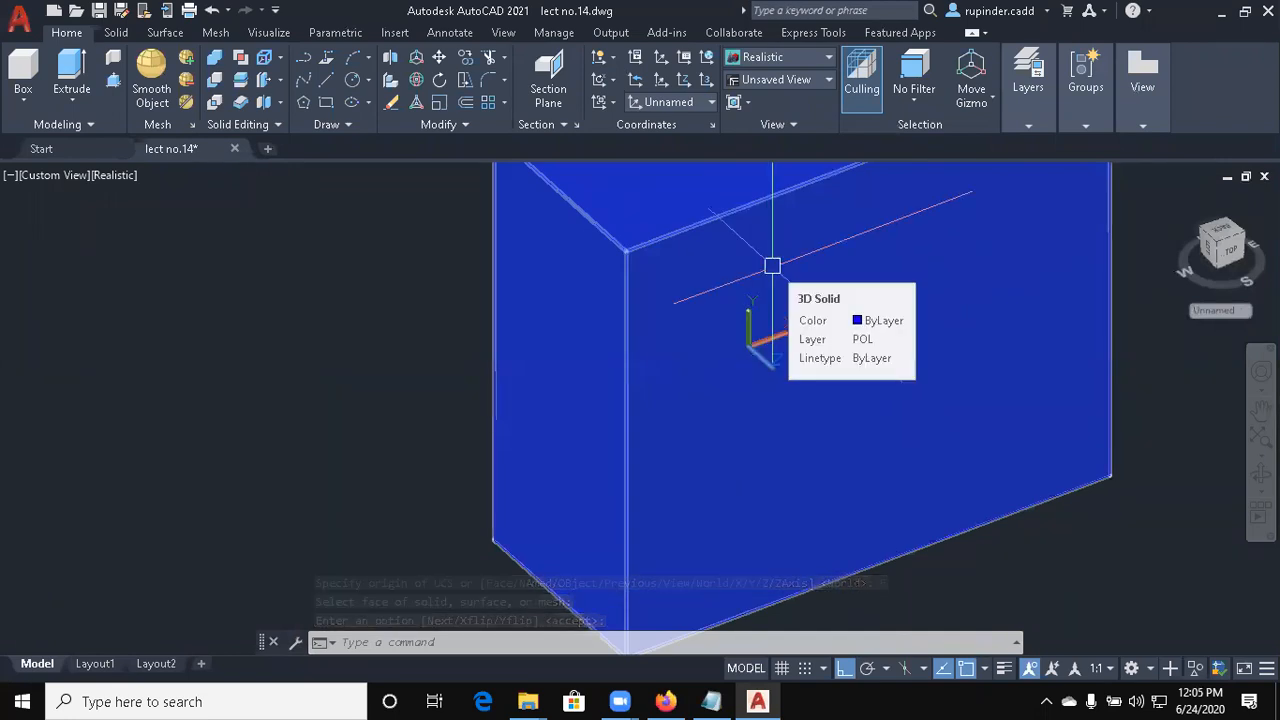
scroll(826, 440, down, 2)
text(u)
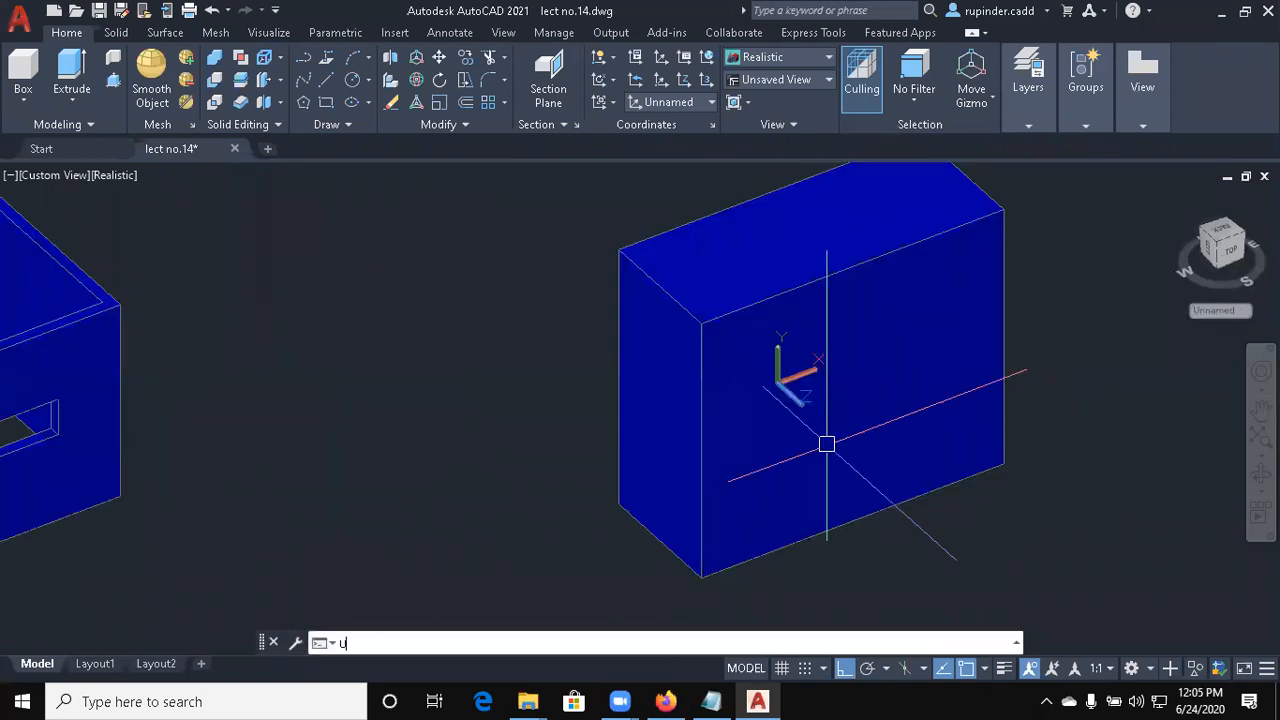
text(cs)
key(Return)
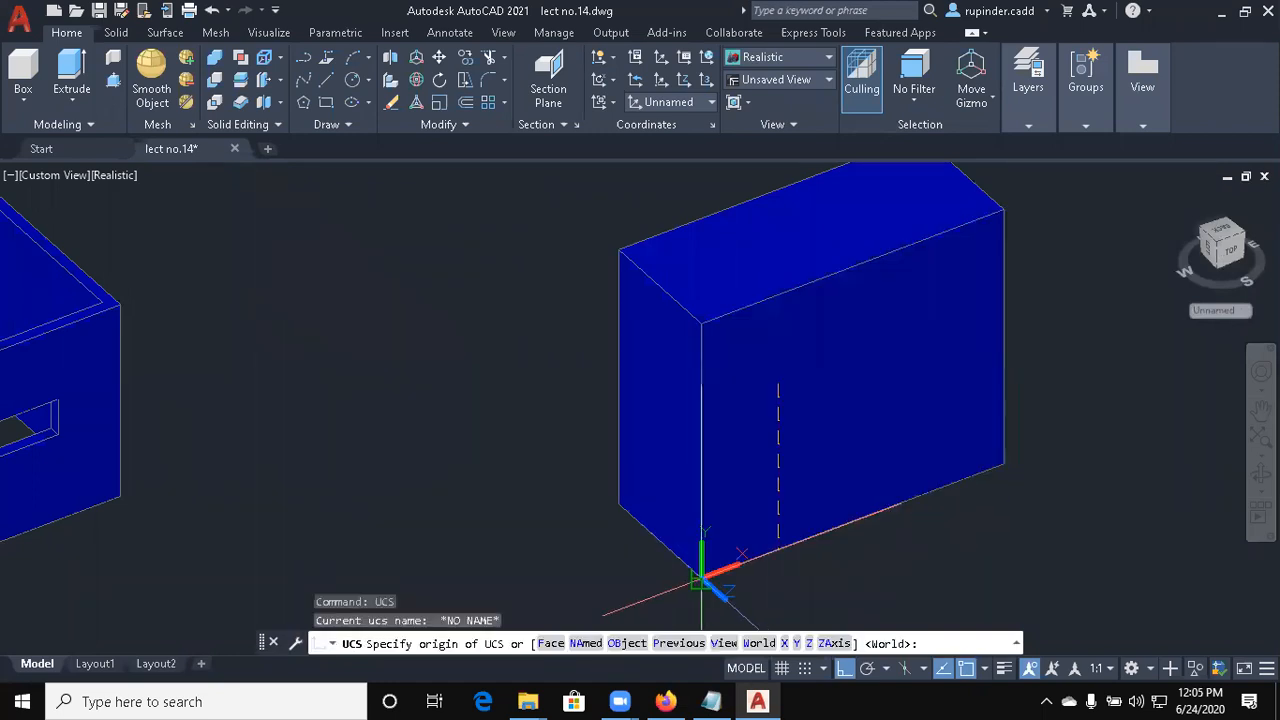
key(Escape)
key(Escape)
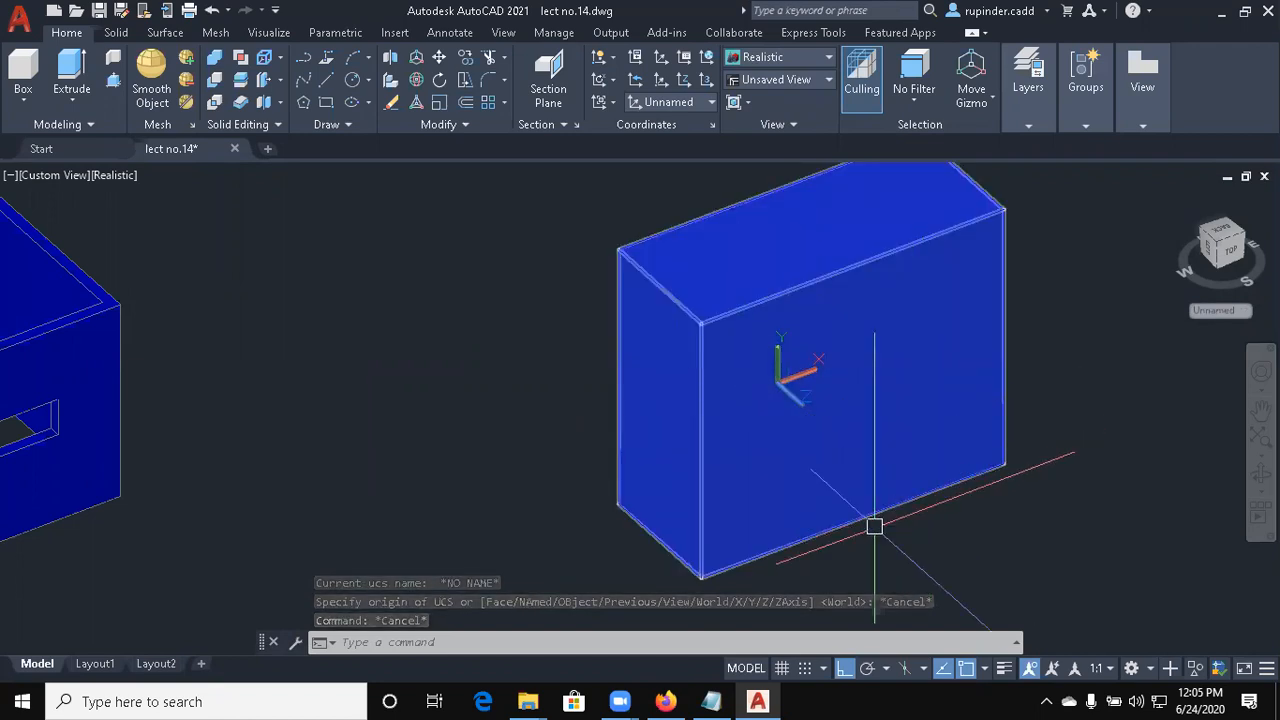
Set the visual style to 2D Wireframe
text(vs)
key(Return)
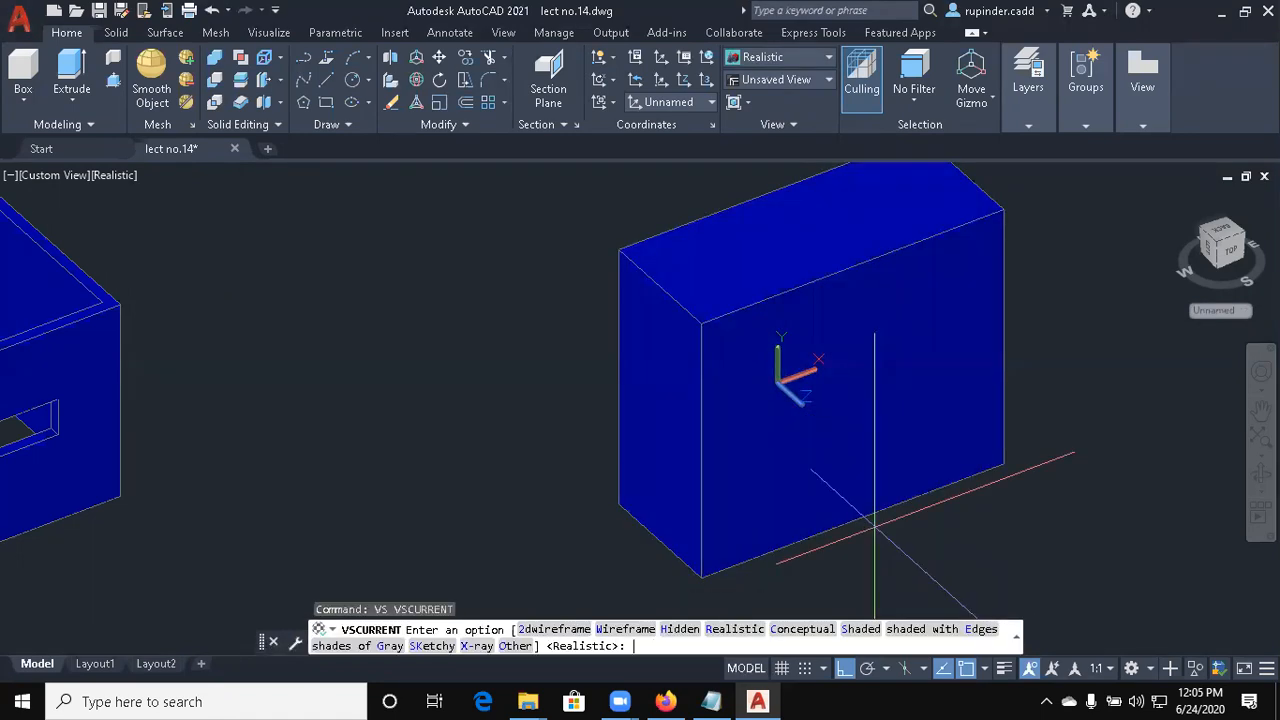
text(2)
key(Return)
text(c)
key(Return)
scroll(351, 375, down, 4)
key(Escape)
Draw a freehand upright rectangle on the face-aligned UCS plane in the empty space beyond the box
text(re)
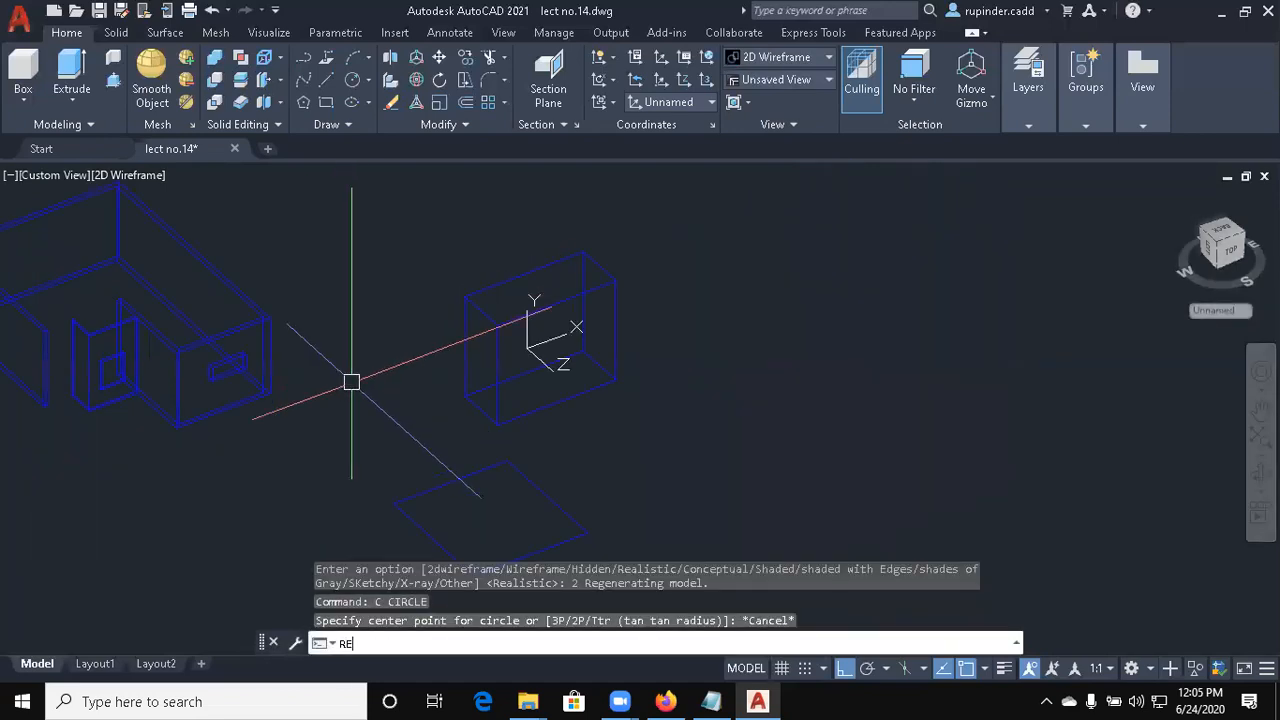
text(c)
key(Return)
click(780, 222)
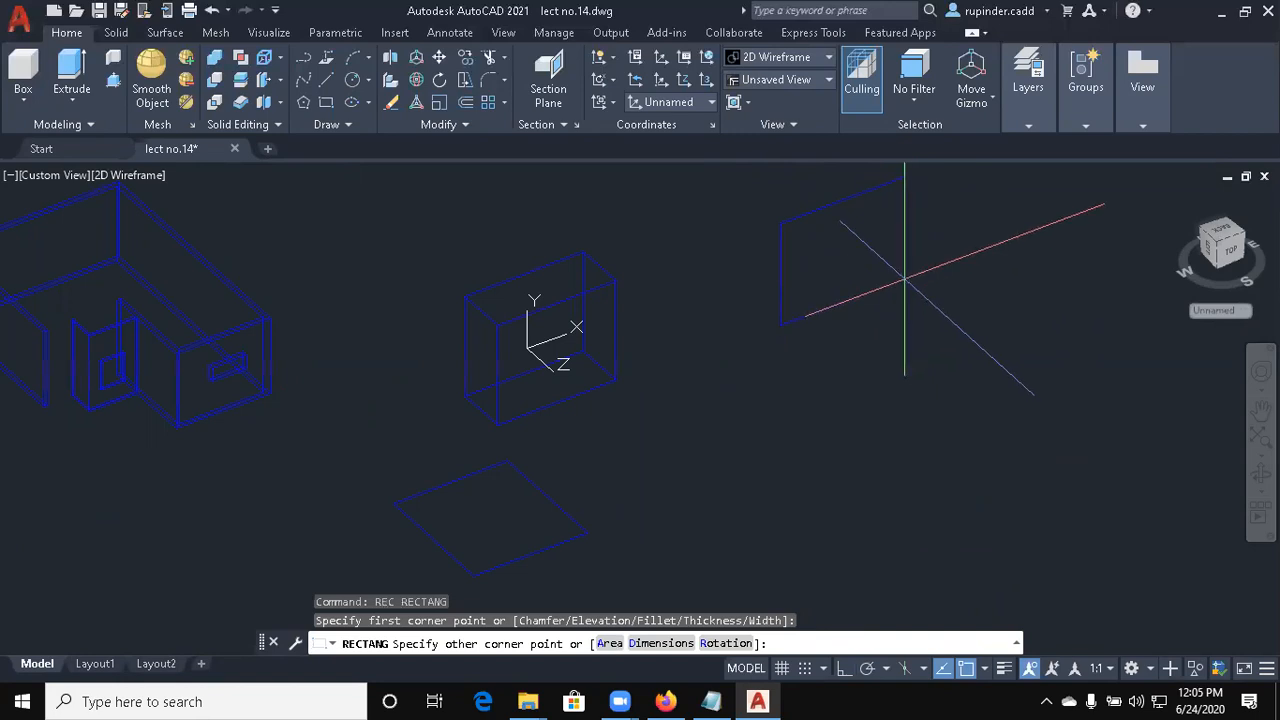
click(905, 278)
scroll(815, 280, up, 2)
scroll(757, 250, down, 2)
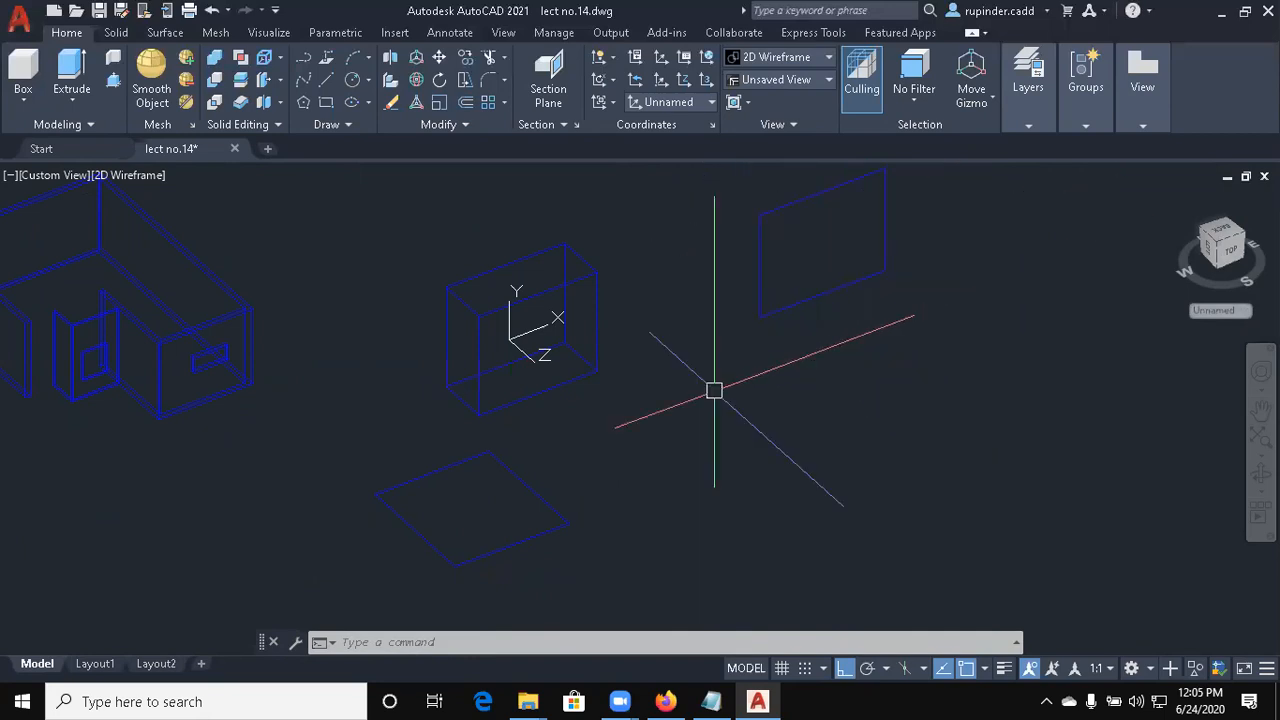
Draw a circle of 4' radius on the box's front face, centred on the midpoint of its upper edge
text(c)
key(Return)
scroll(544, 348, up, 4)
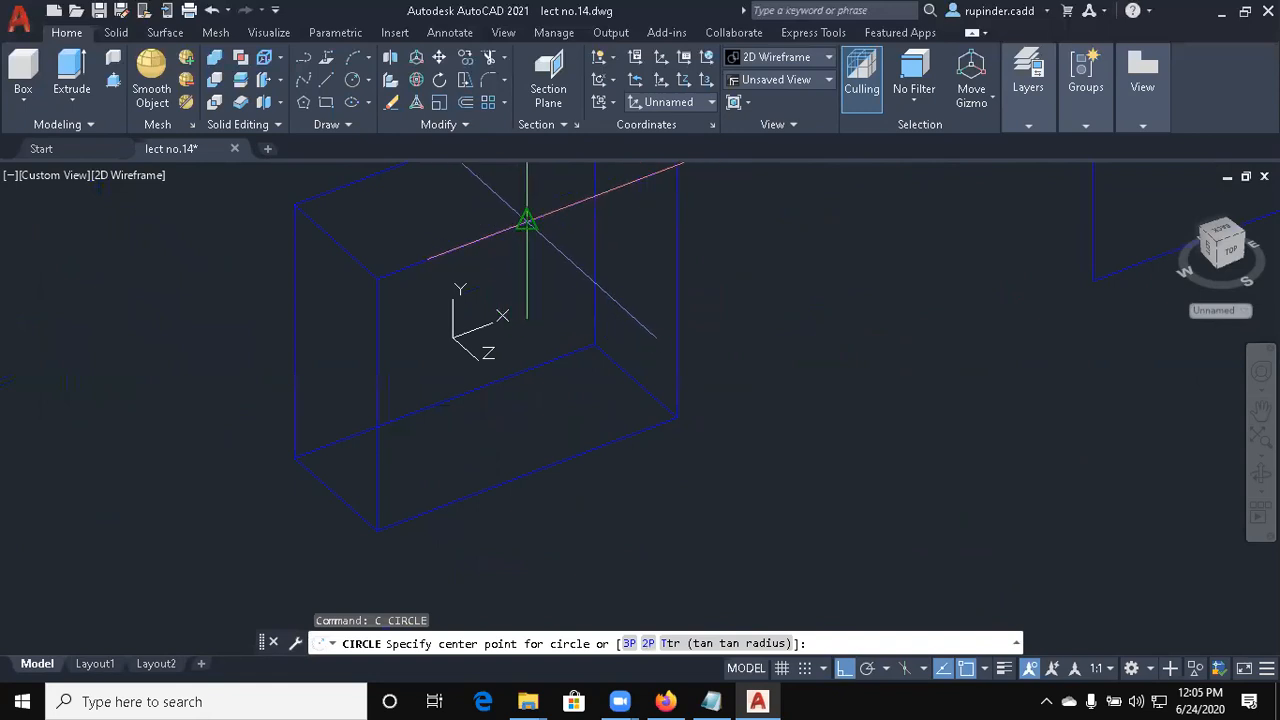
click(527, 220)
scroll(545, 305, down, 3)
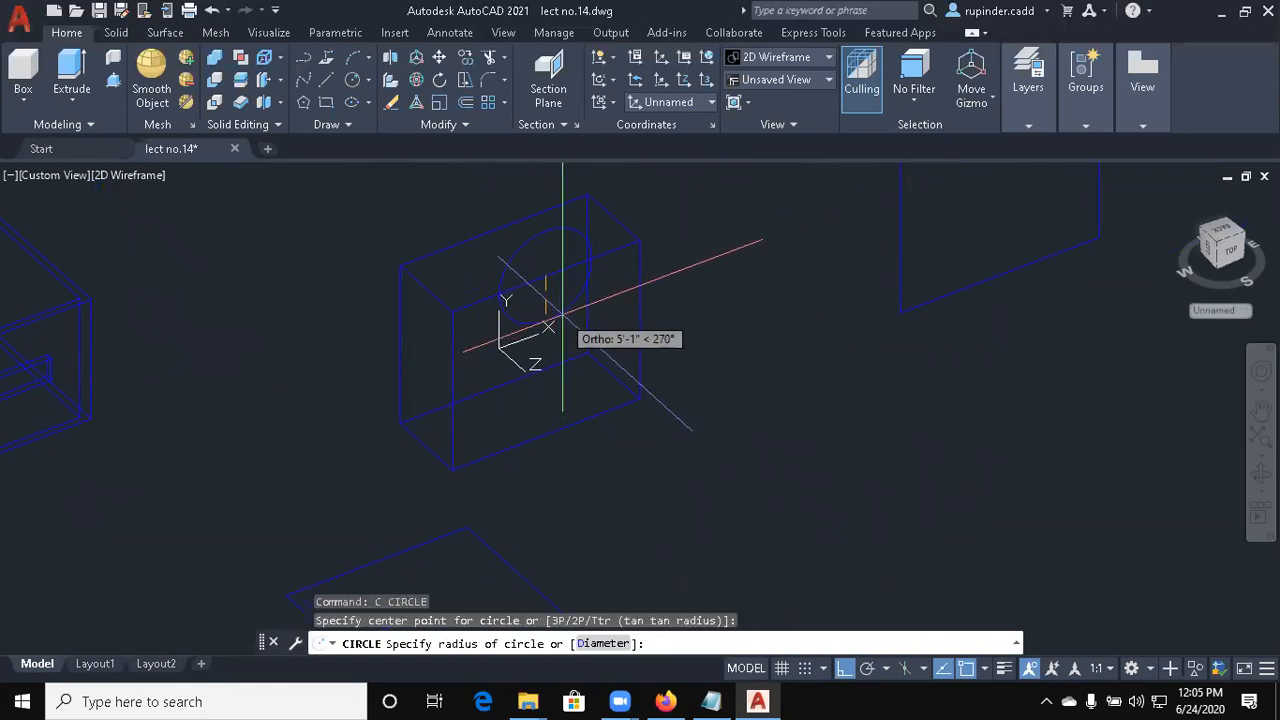
key(Return)
scroll(562, 314, up, 4)
scroll(562, 316, down, 4)
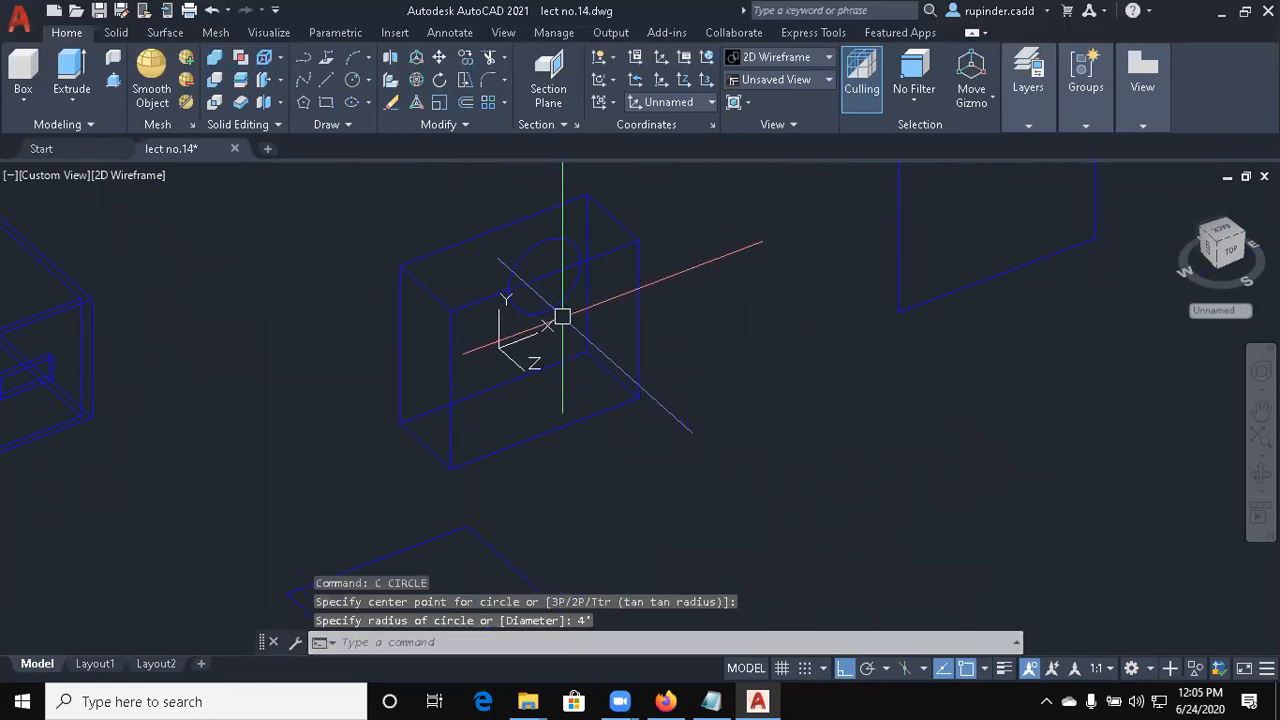
Extrude the circle freehand backward through the box so the cylinder extends past its rear face
key(Escape)
text(EXT)
key(Return)
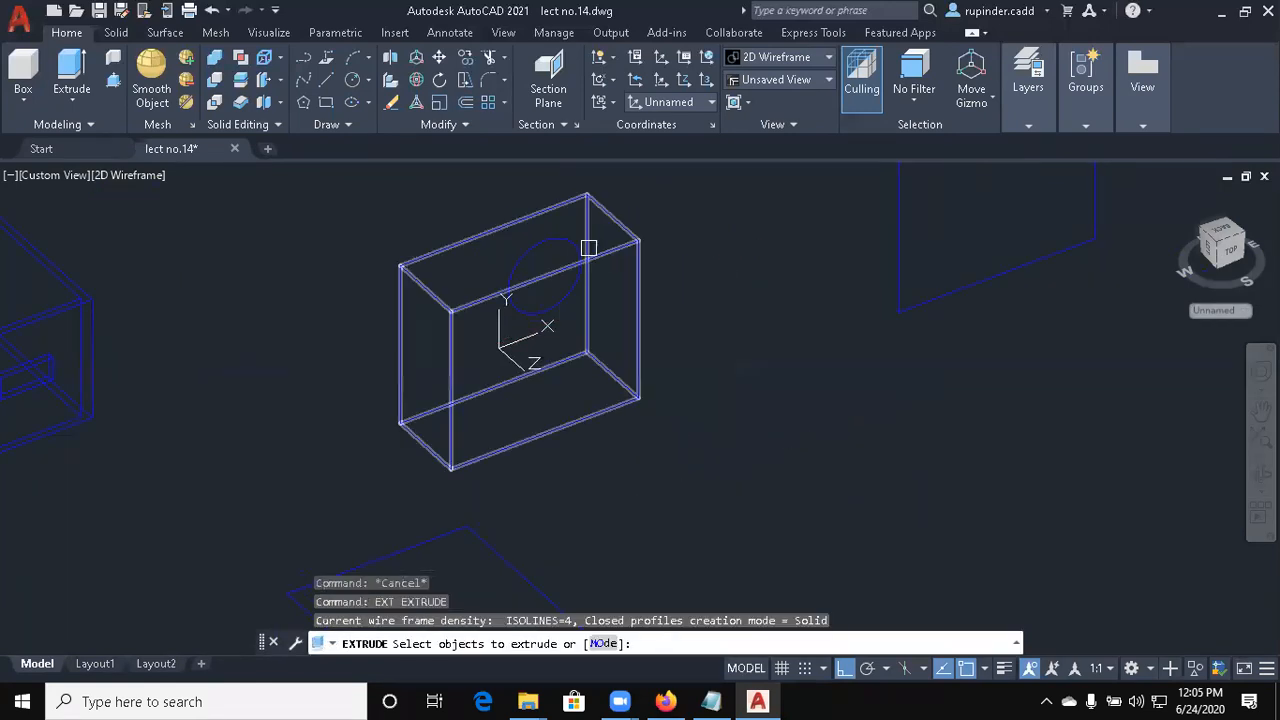
click(537, 251)
key(Return)
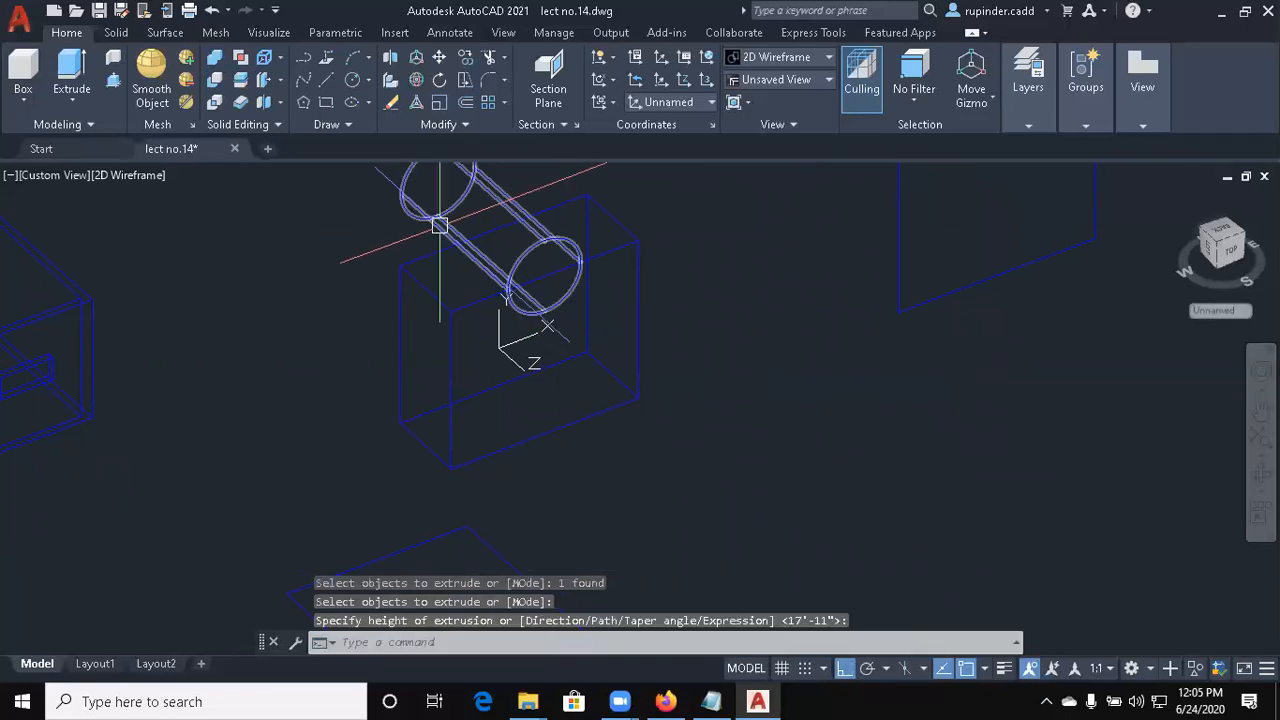
key(Escape)
key(Escape)
Subtract the extruded cylinder from the solid box to cut a semicircular notch in its upper edge
text(su)
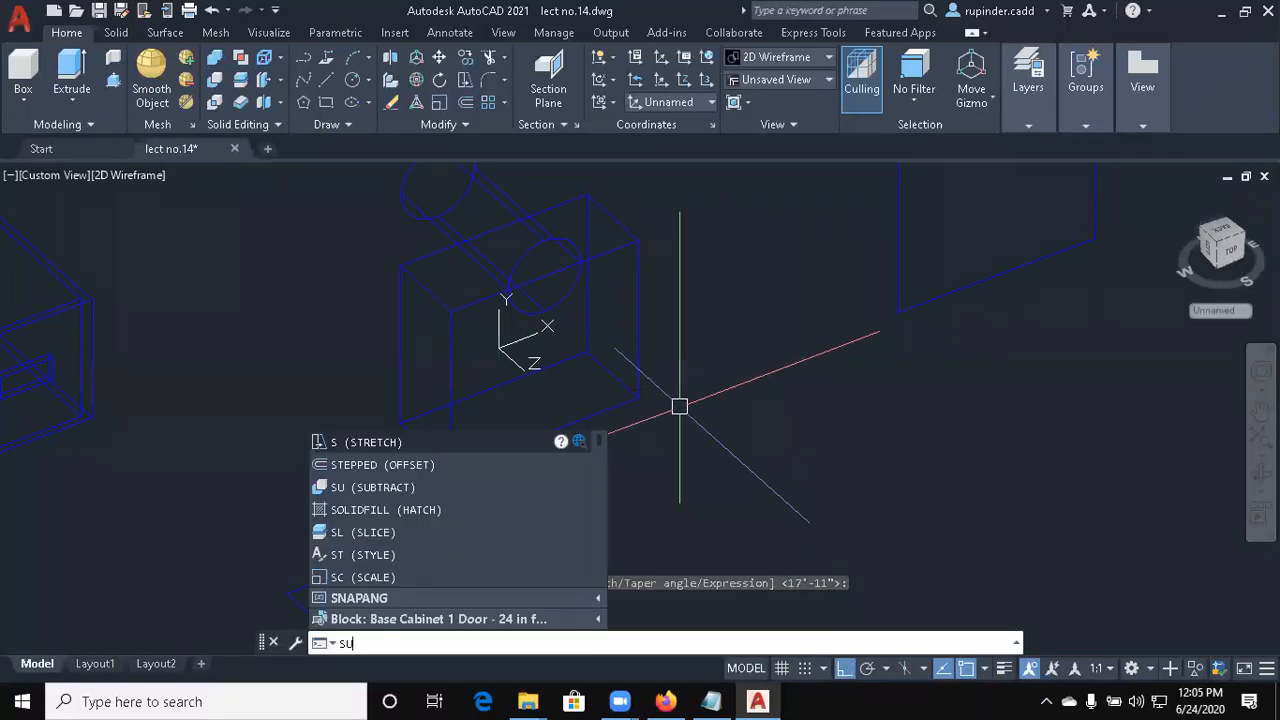
key(Return)
click(449, 438)
key(Return)
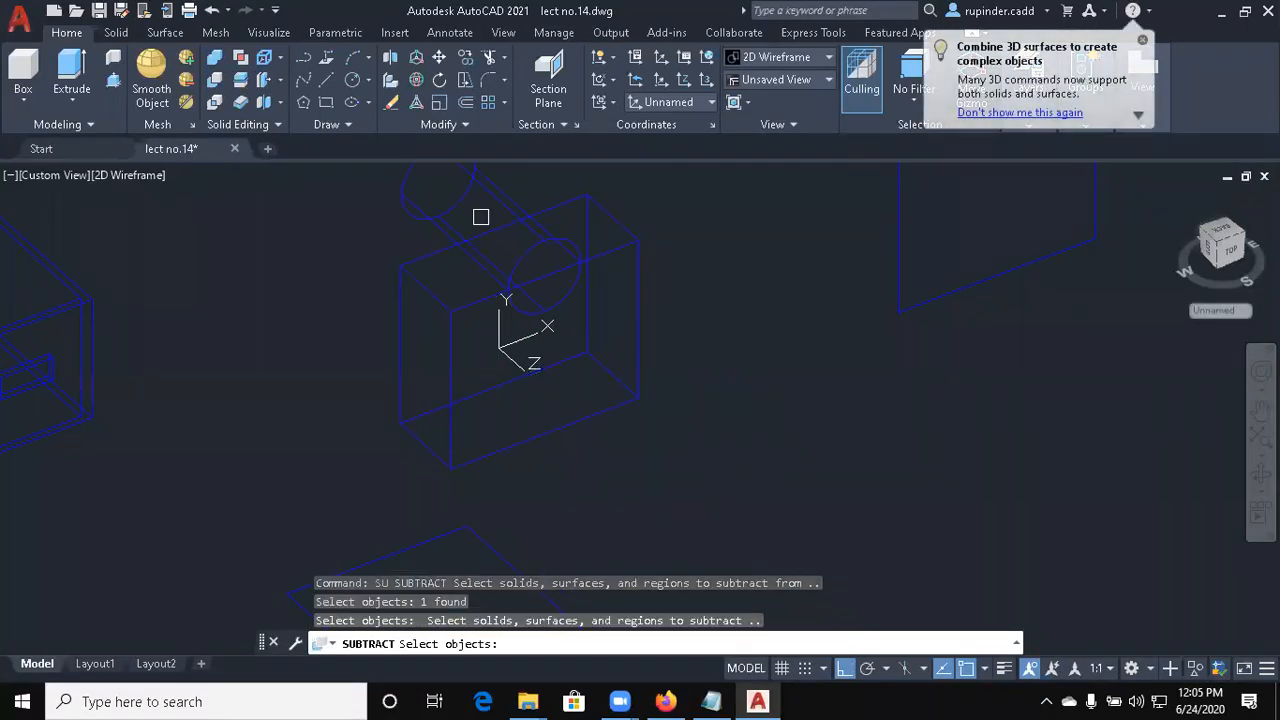
click(440, 208)
key(Return)
Examine the notch cut in the box and the window opening in the building's short front wall
scroll(457, 234, up, 4)
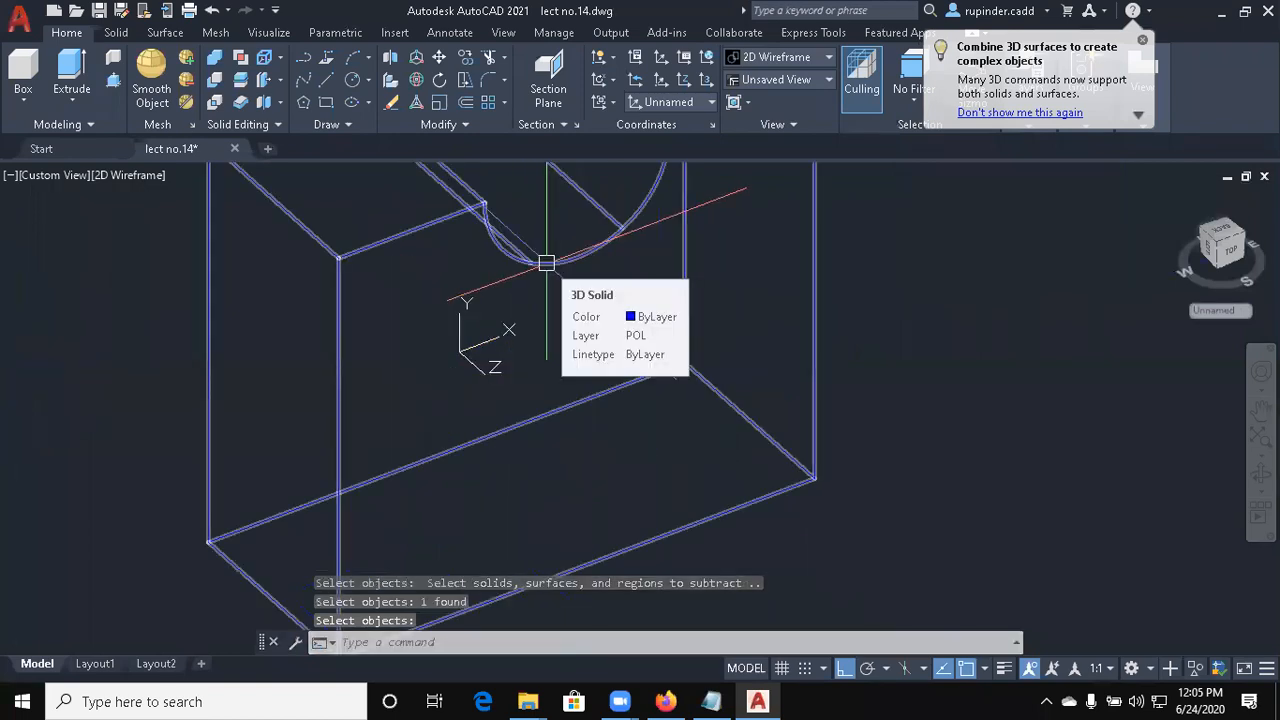
scroll(720, 312, down, 2)
scroll(680, 370, down, 5)
scroll(655, 390, up, 3)
middle_drag(652, 396, 974, 456)
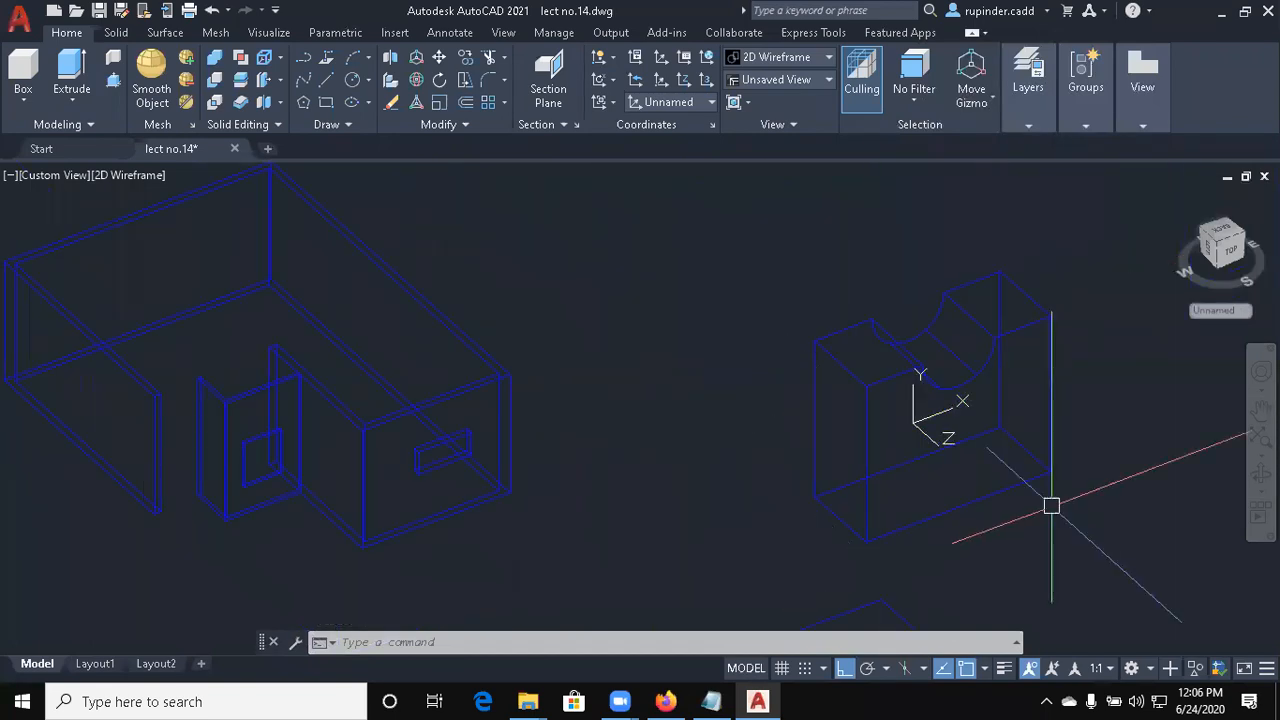
scroll(286, 606, up, 2)
scroll(261, 371, down, 2)
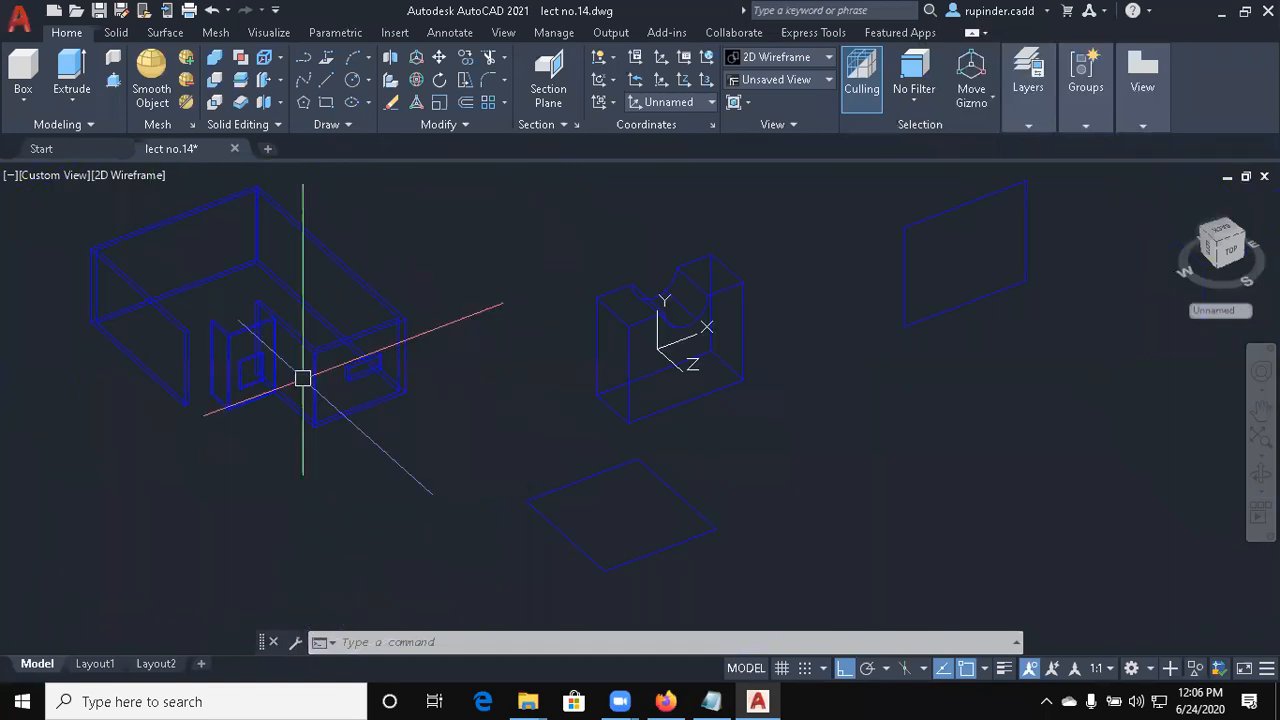
scroll(197, 418, up, 2)
middle_drag(211, 389, 528, 611)
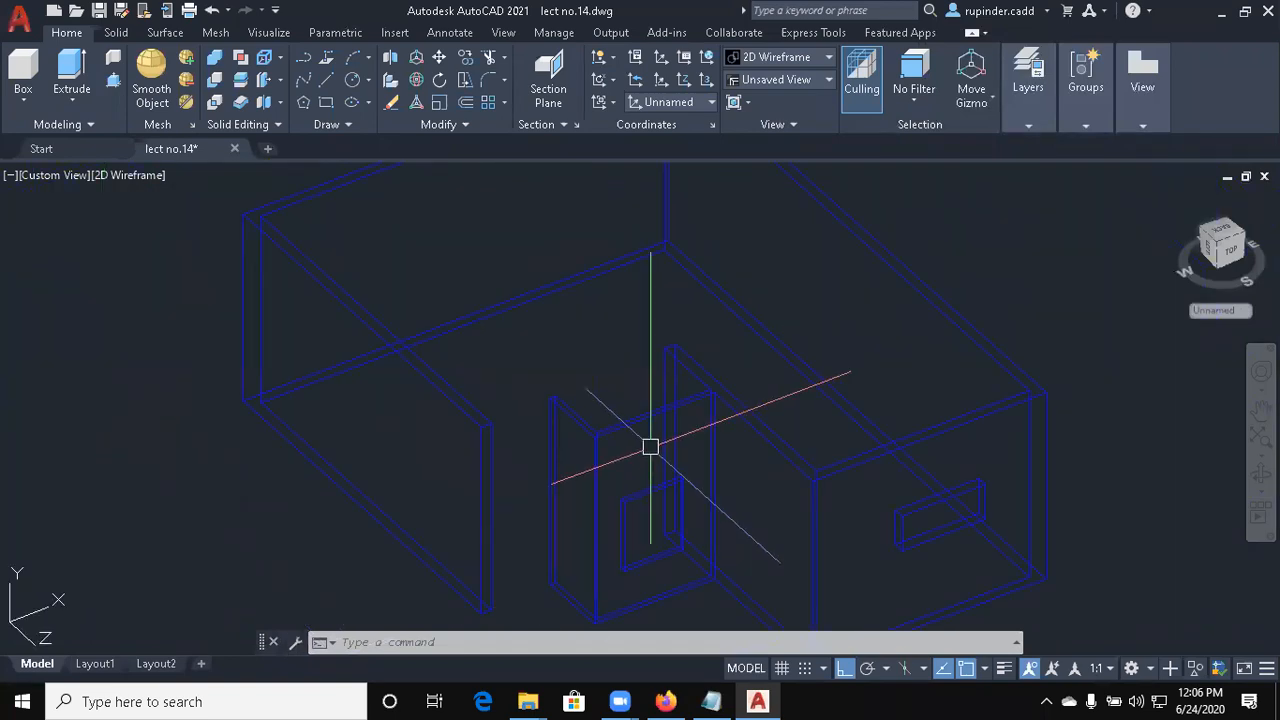
scroll(686, 597, up, 2)
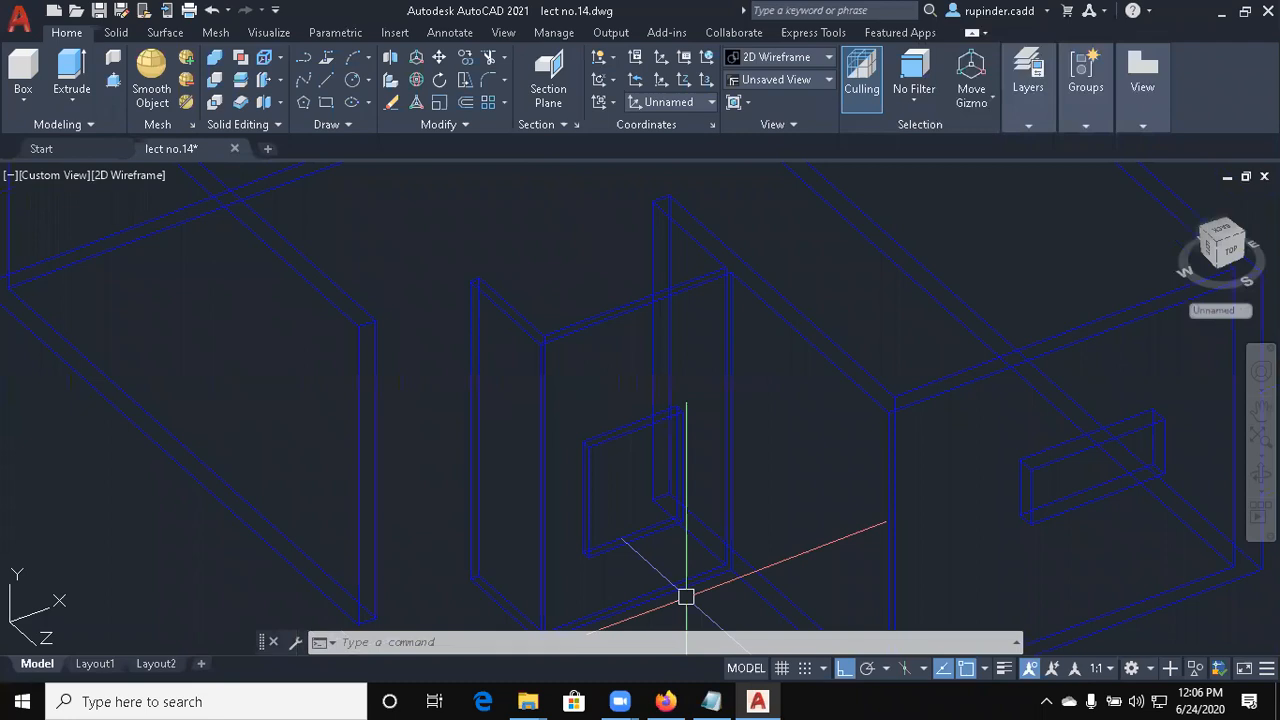
scroll(684, 574, up, 2)
middle_drag(625, 464, 583, 291)
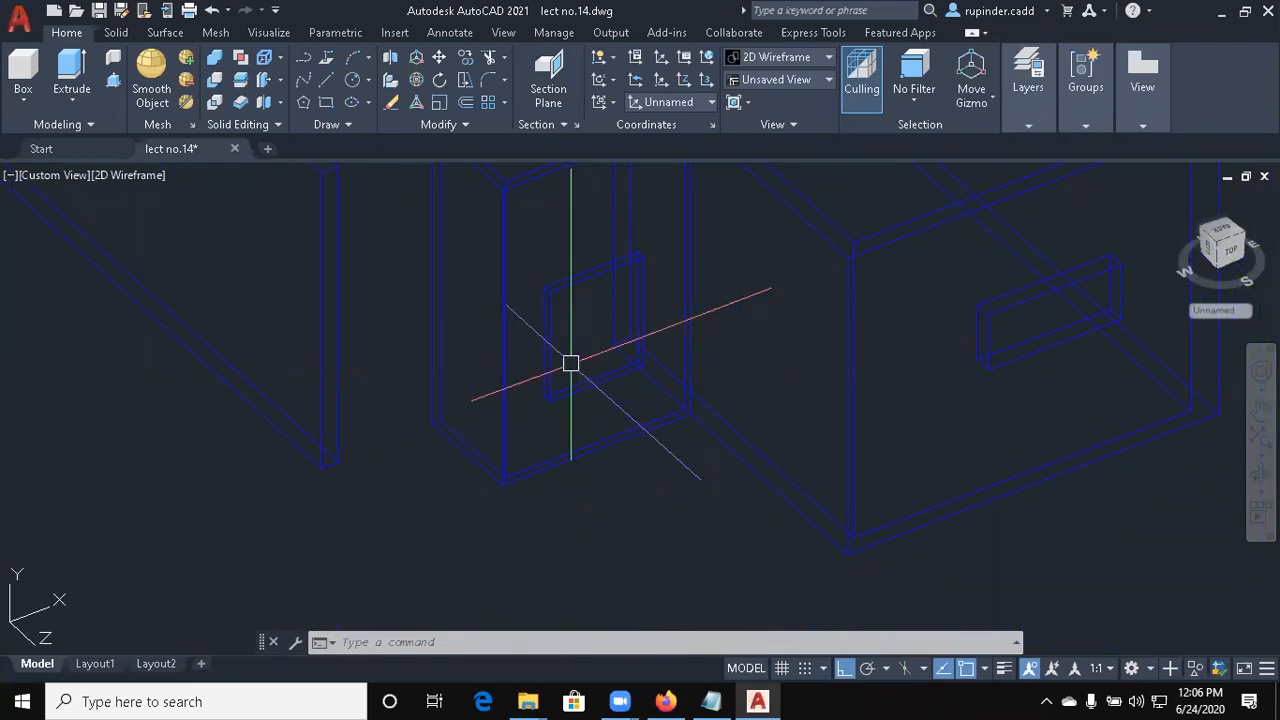
scroll(600, 317, up, 3)
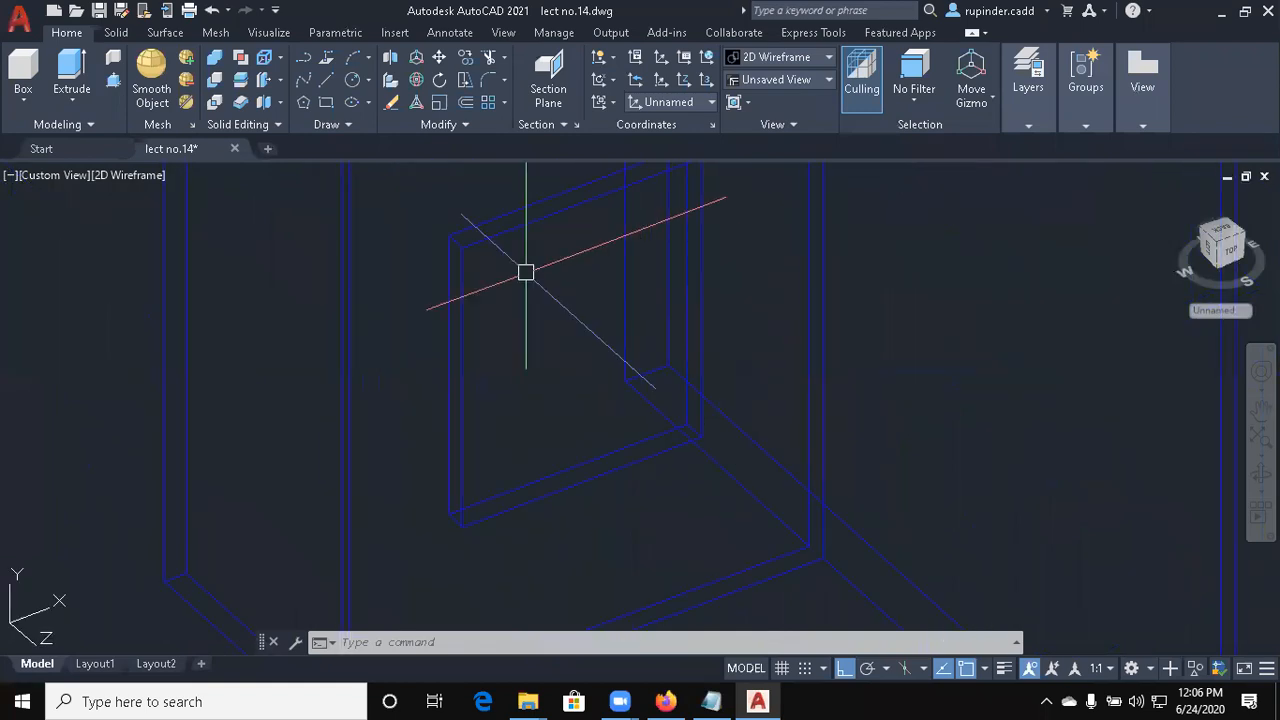
middle_drag(718, 385, 697, 297)
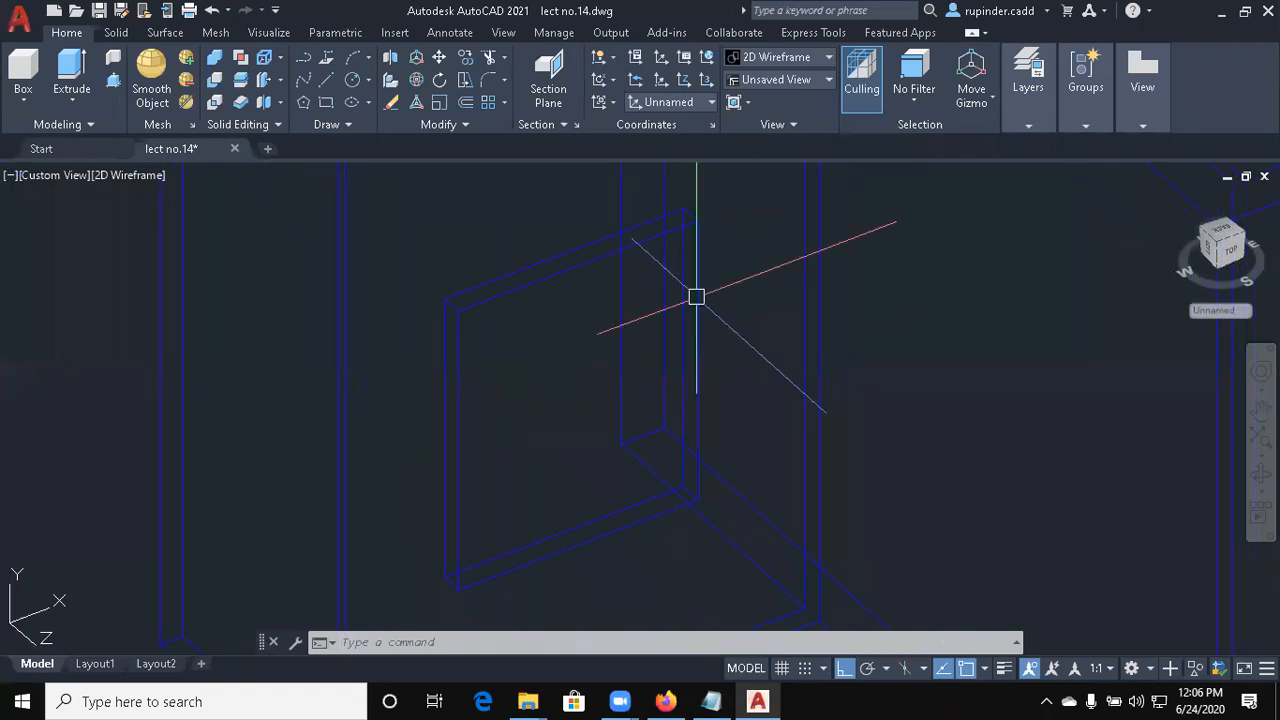
Display the model in the Realistic visual style and examine the window opening in the short front wall
text(vs)
key(Return)
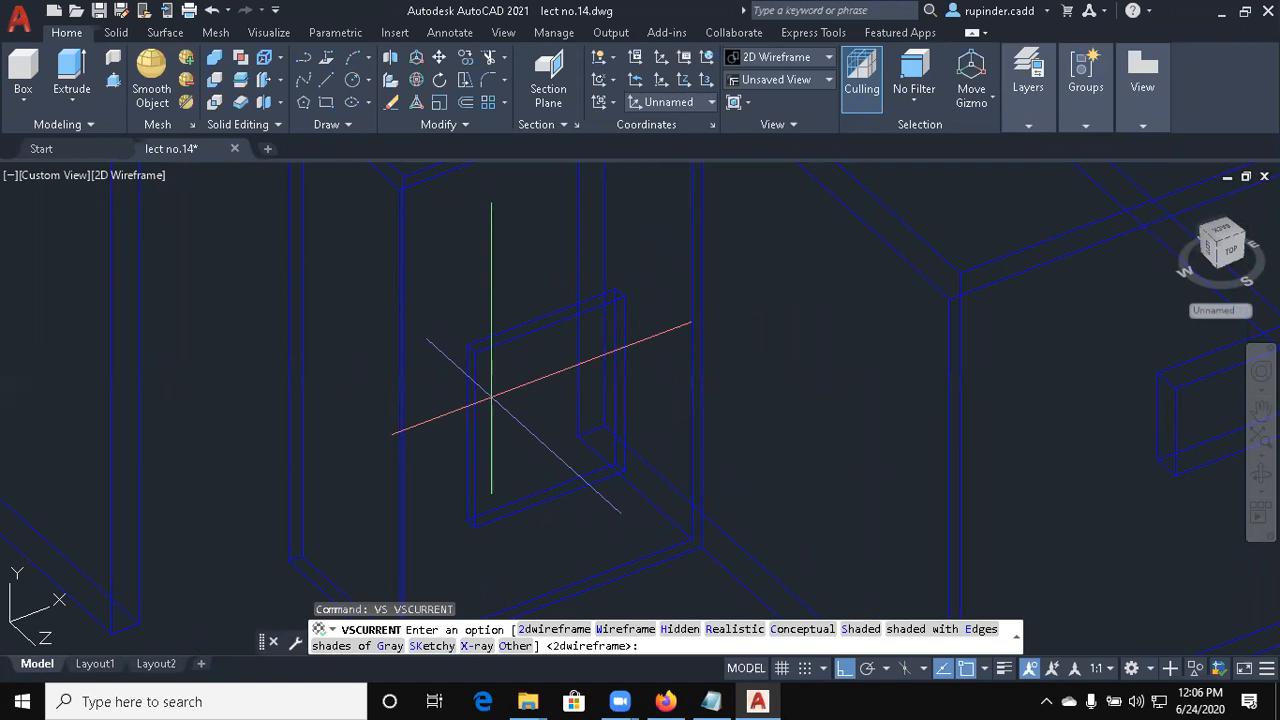
text(R)
key(Return)
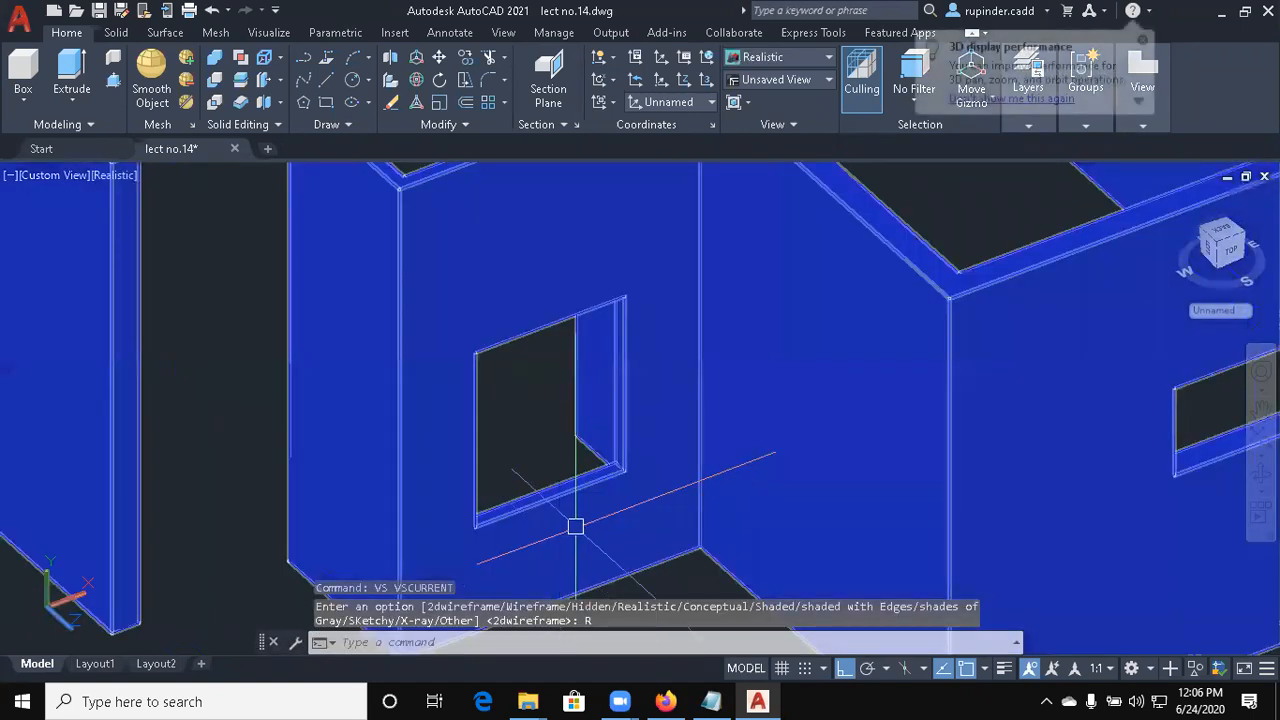
scroll(575, 531, up, 3)
middle_drag(575, 531, 550, 548)
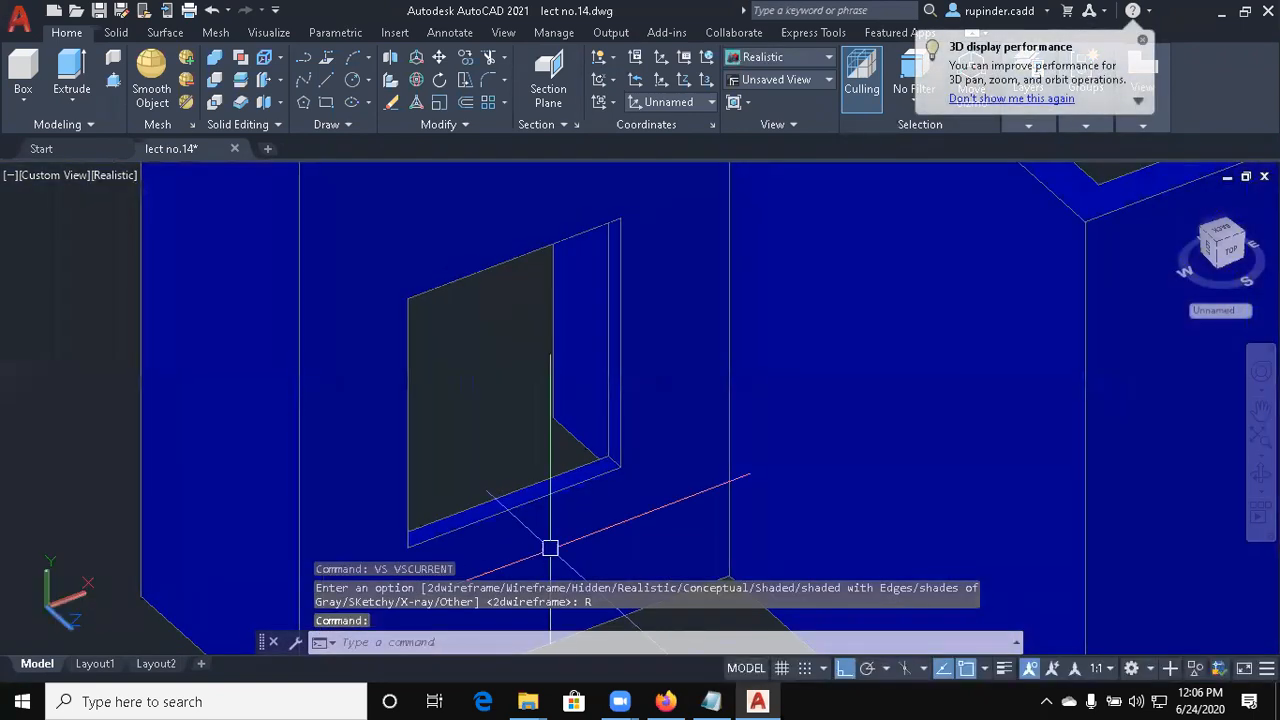
Create a layer named WINDOW DETAILS and set its colour to index 51
text(LA)
key(Return)
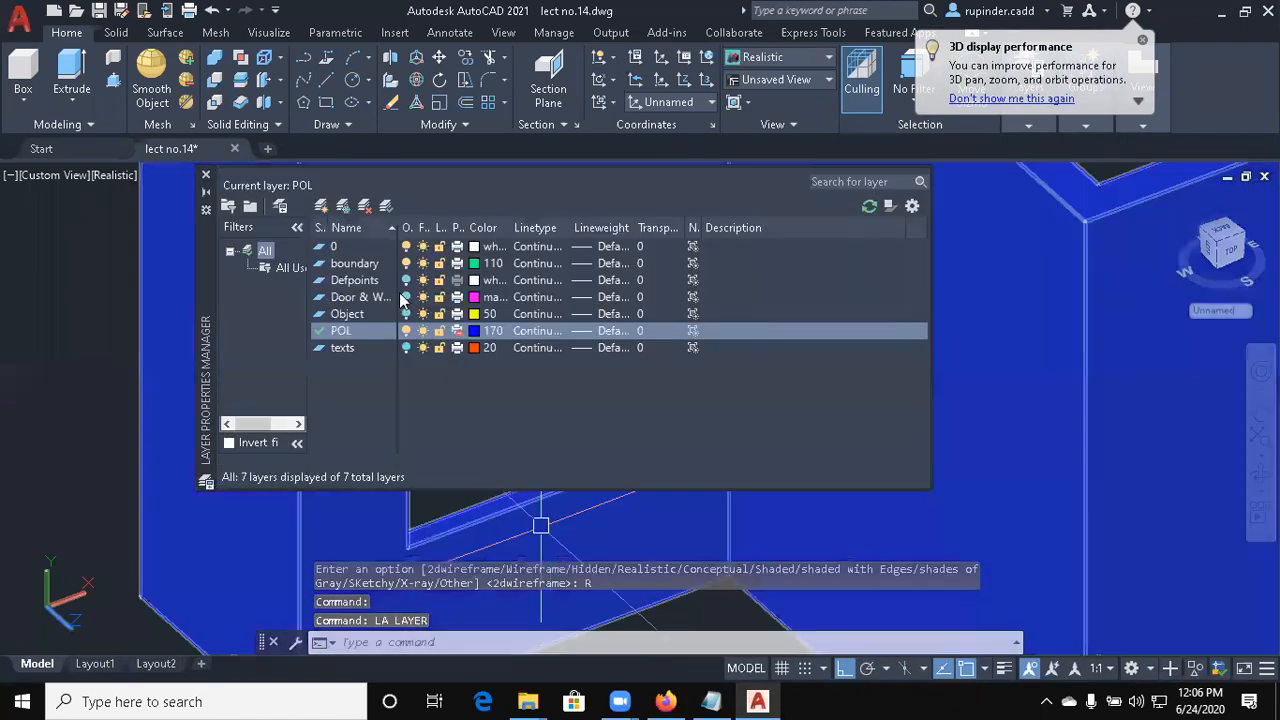
click(320, 206)
text(WINDO)
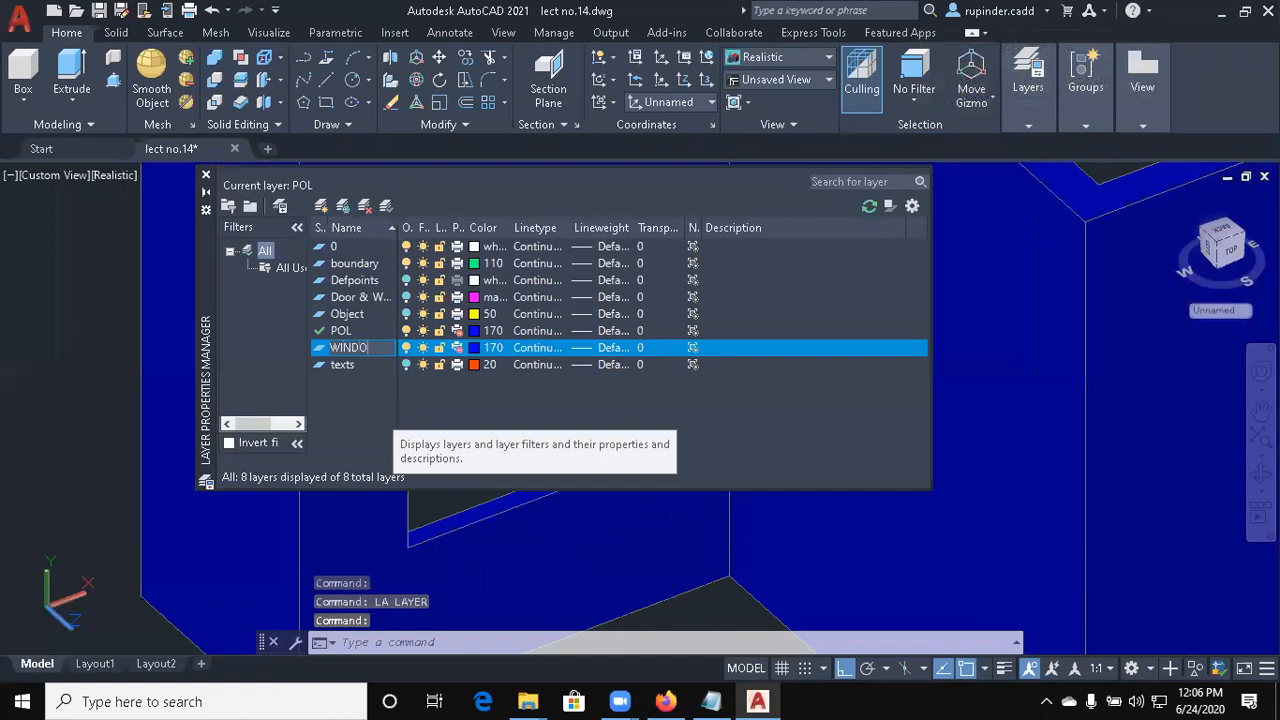
text(W DETAIL)
click(377, 414)
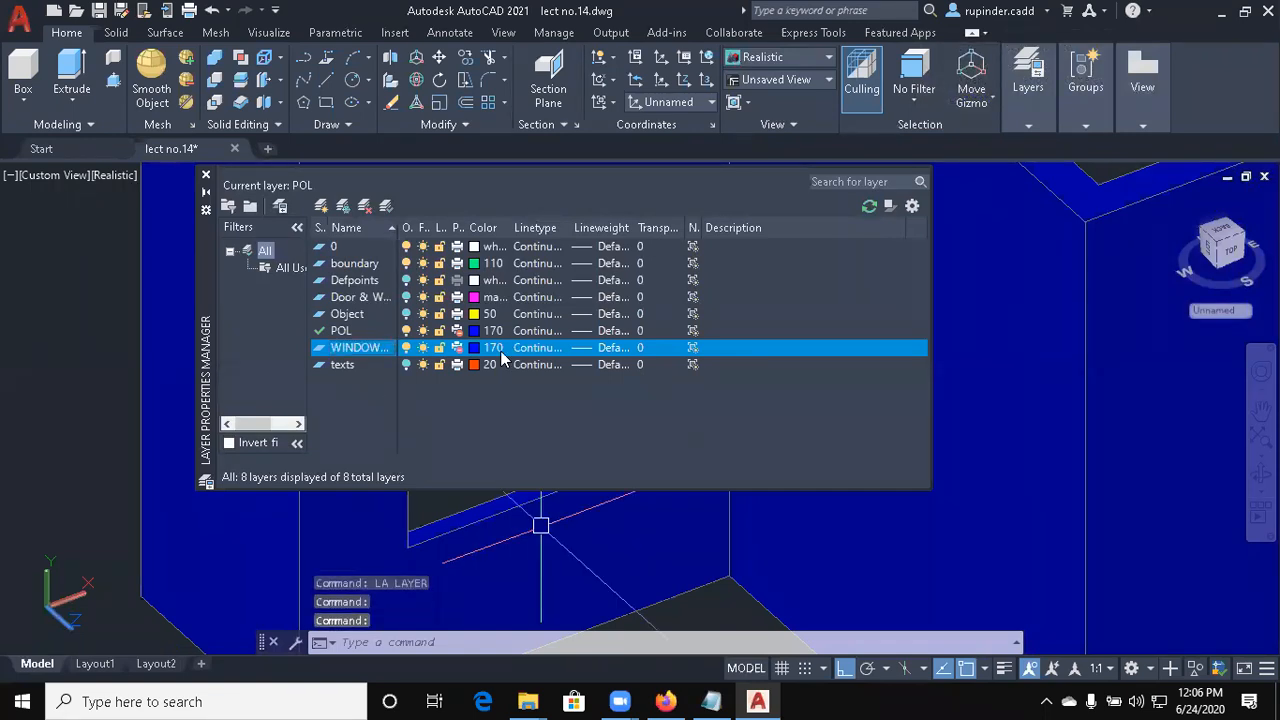
click(491, 348)
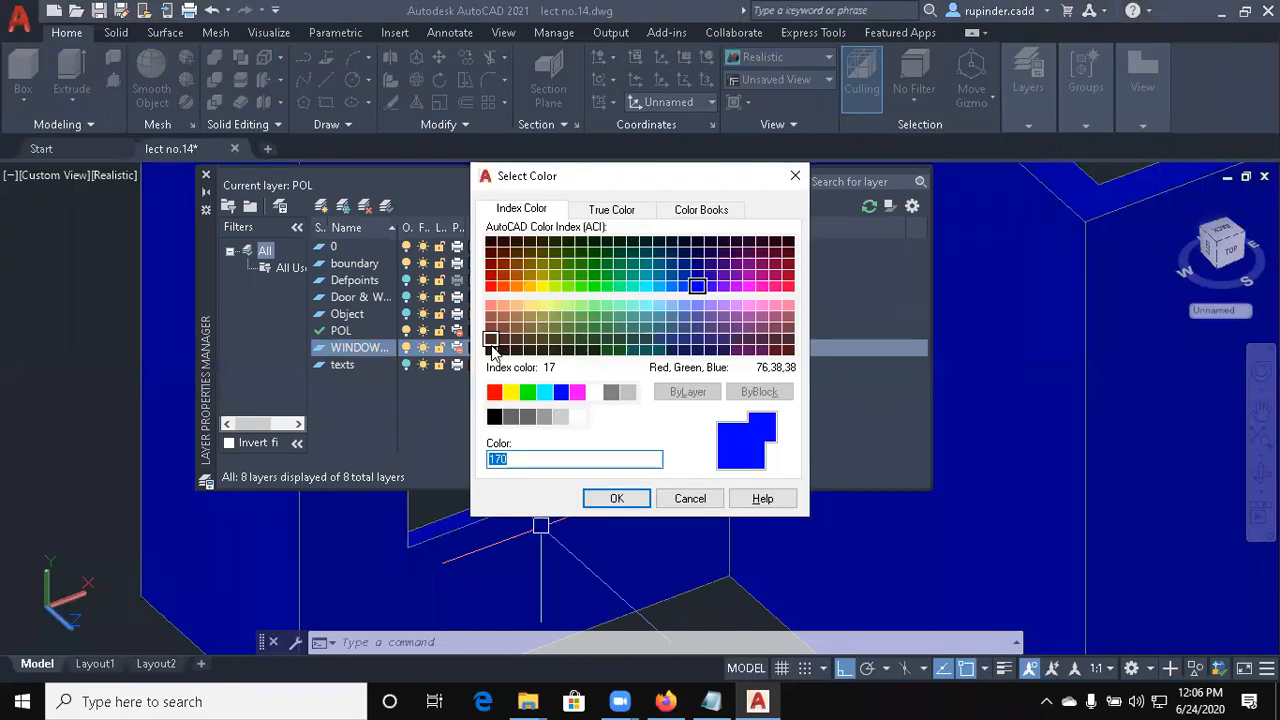
click(542, 305)
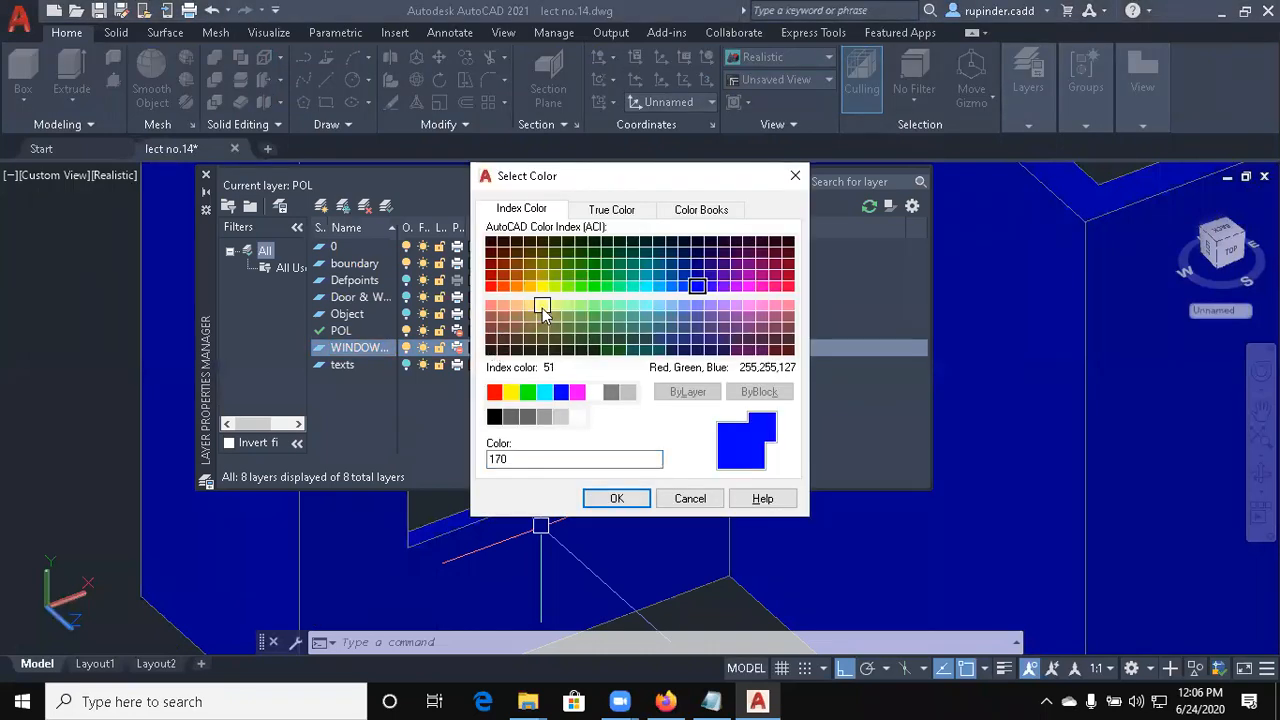
click(617, 499)
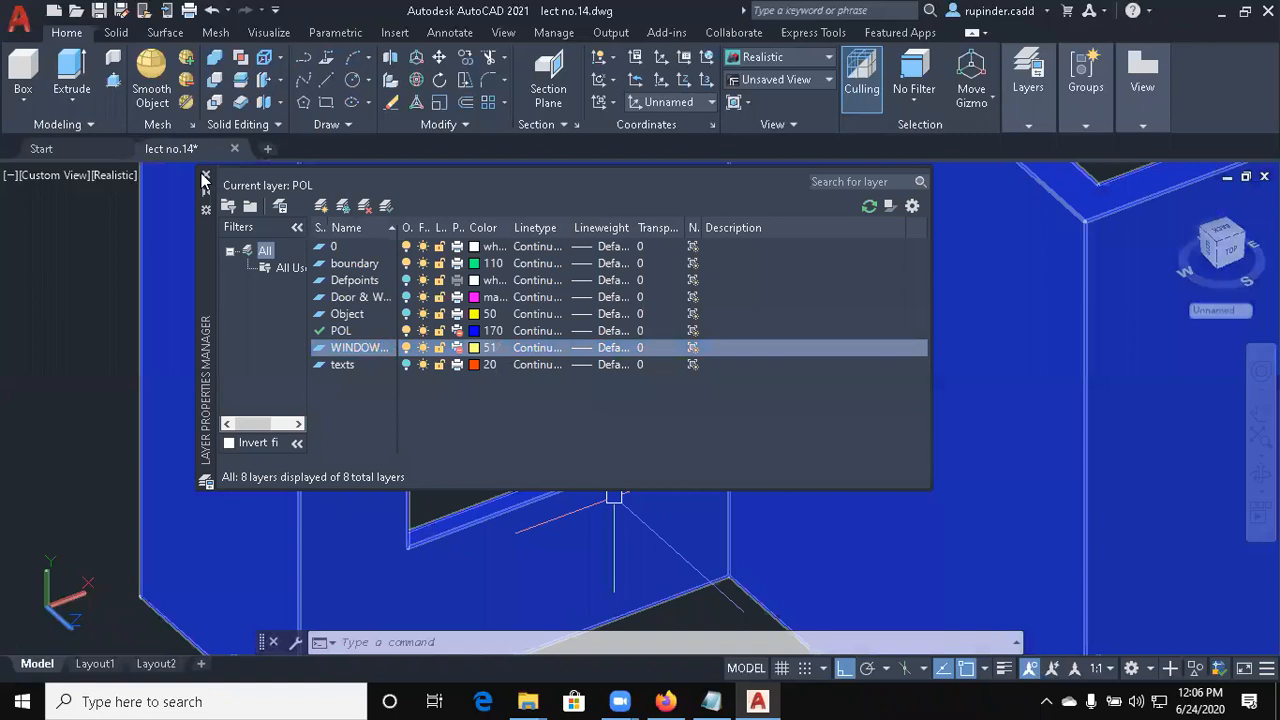
click(205, 178)
scroll(520, 534, down, 2)
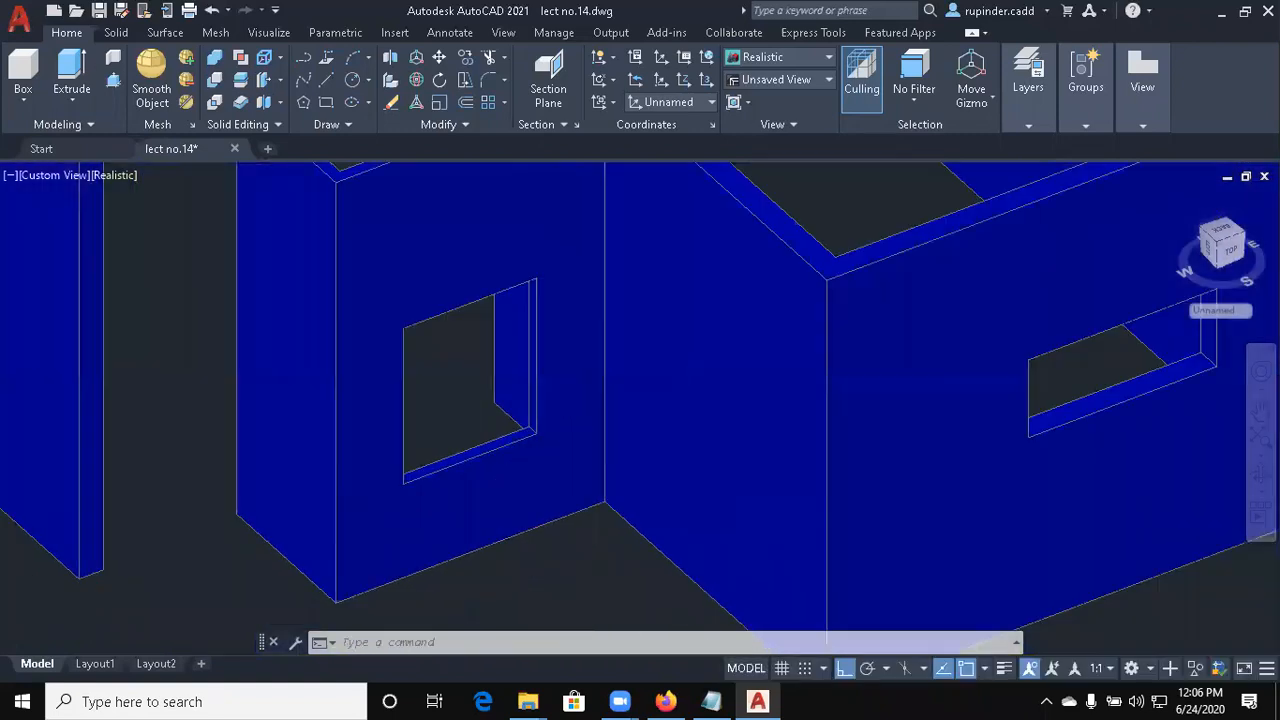
scroll(714, 214, down, 3)
click(1032, 122)
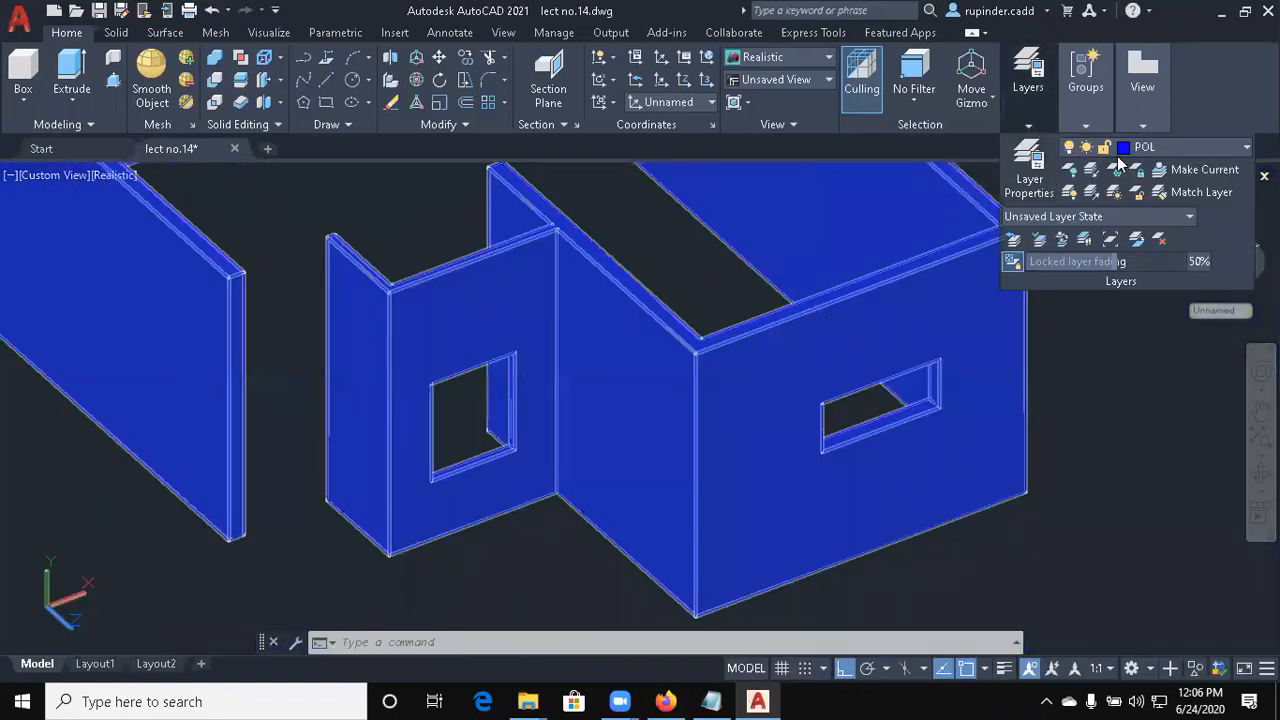
click(1161, 148)
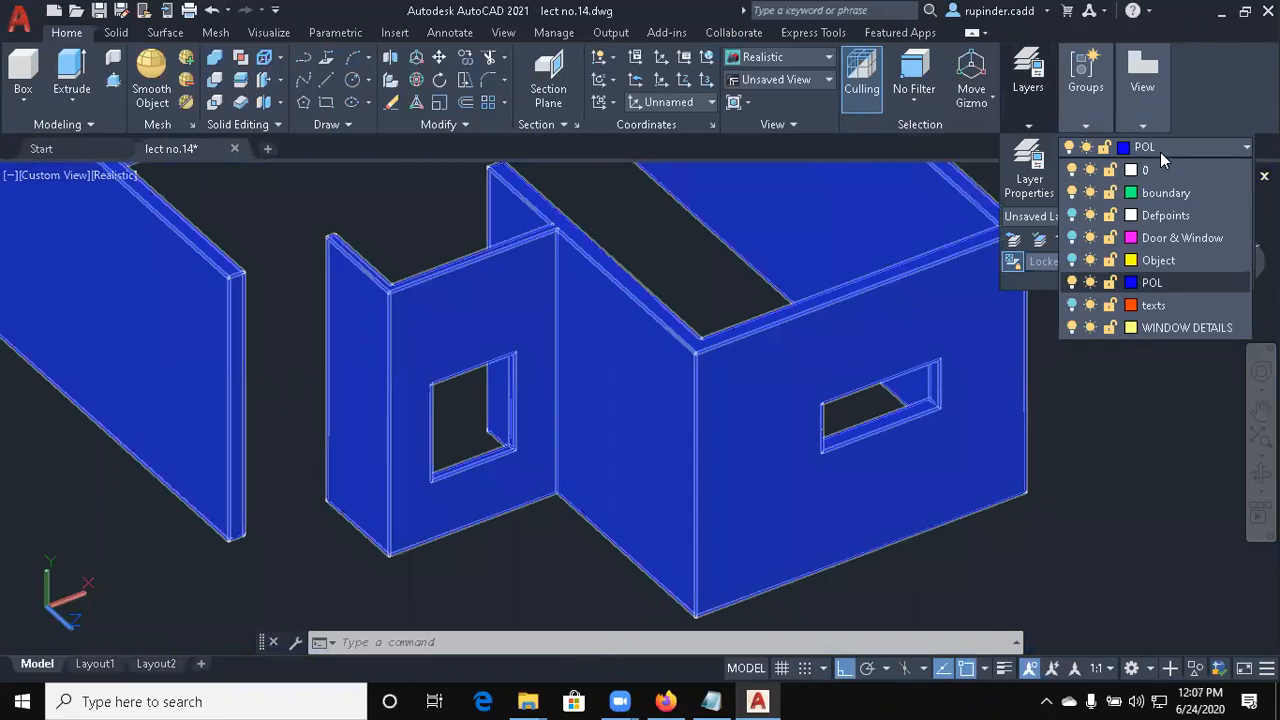
click(1161, 153)
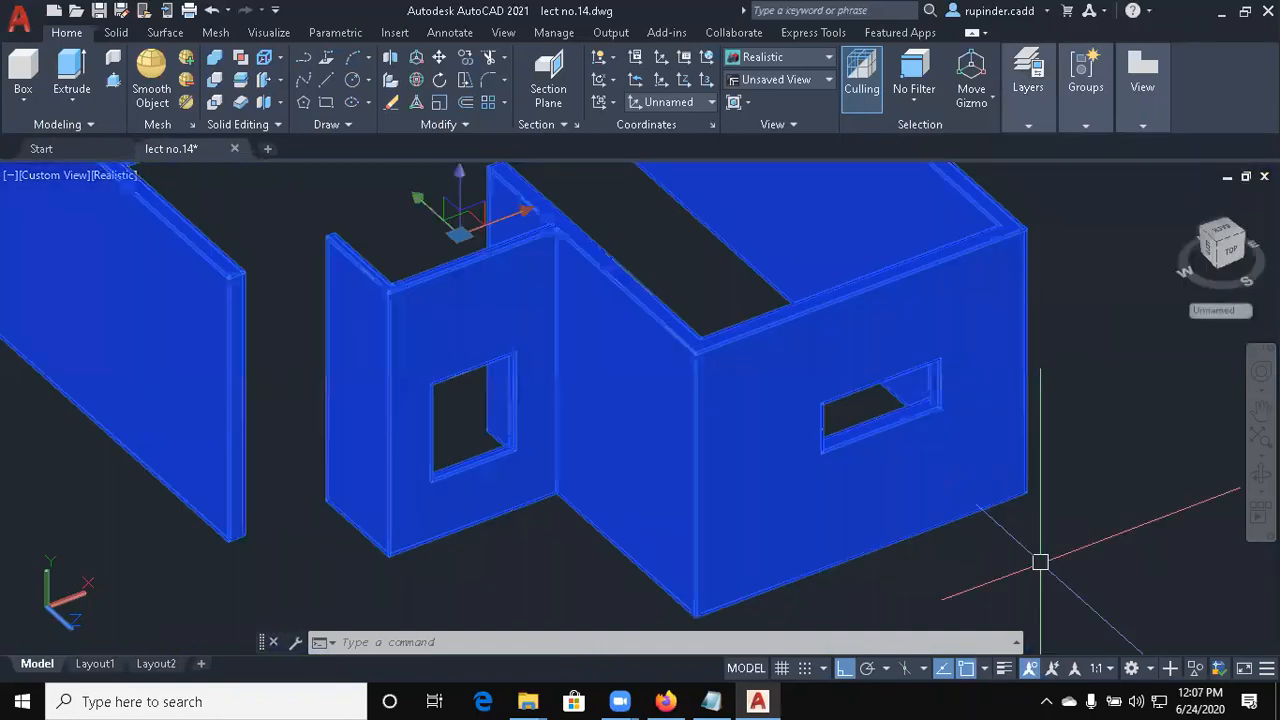
click(1051, 547)
click(1013, 534)
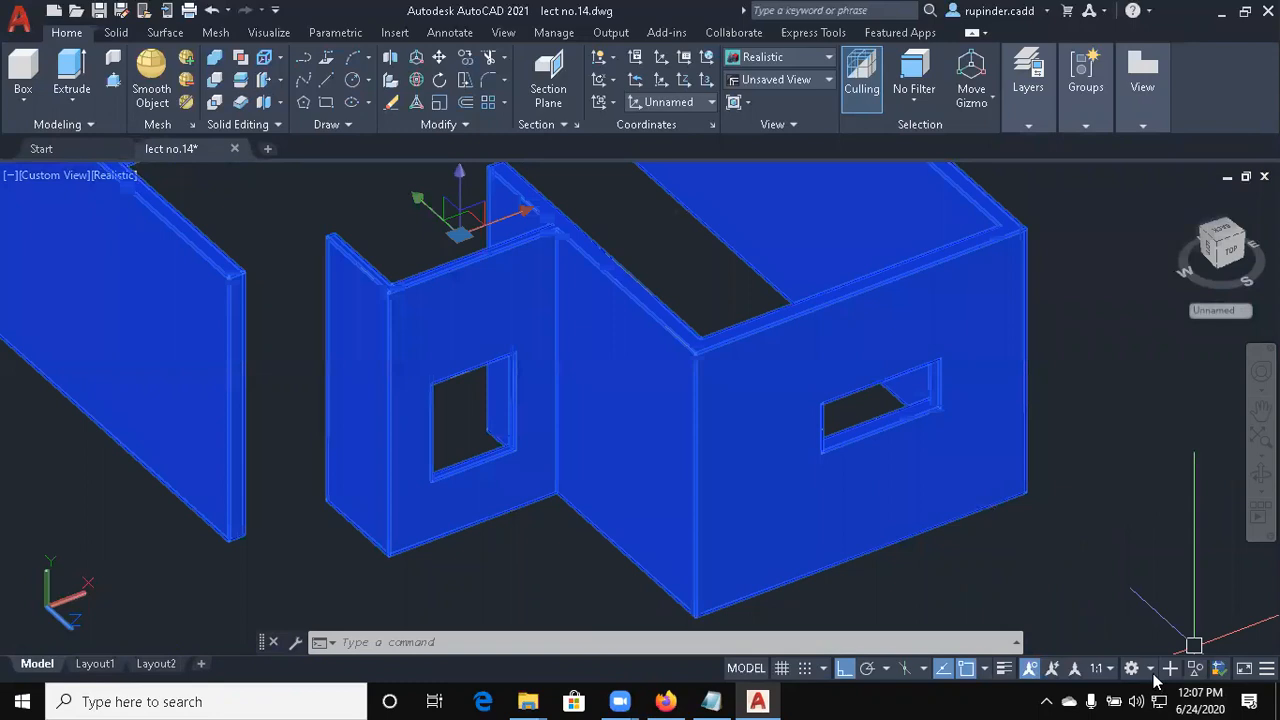
Switch the workspace to Drafting & Annotation and check the object colour options, leaving the colour on ByLayer
click(1149, 670)
click(1150, 504)
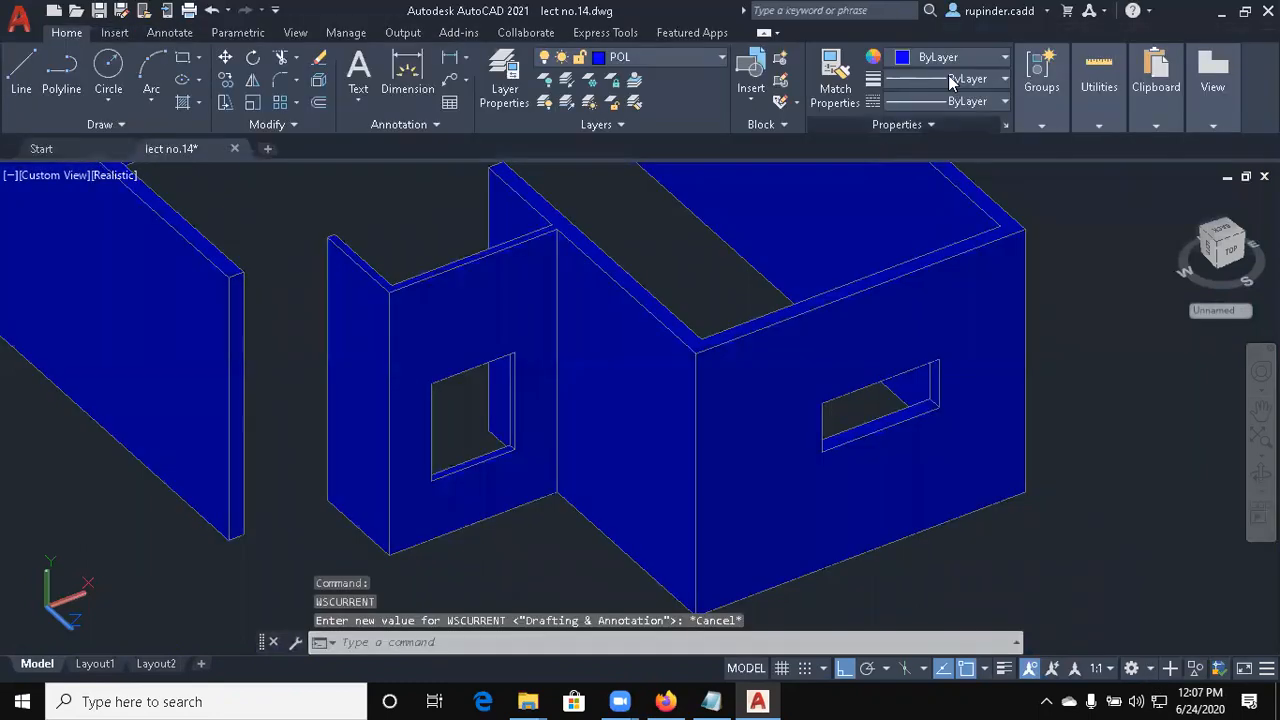
click(954, 58)
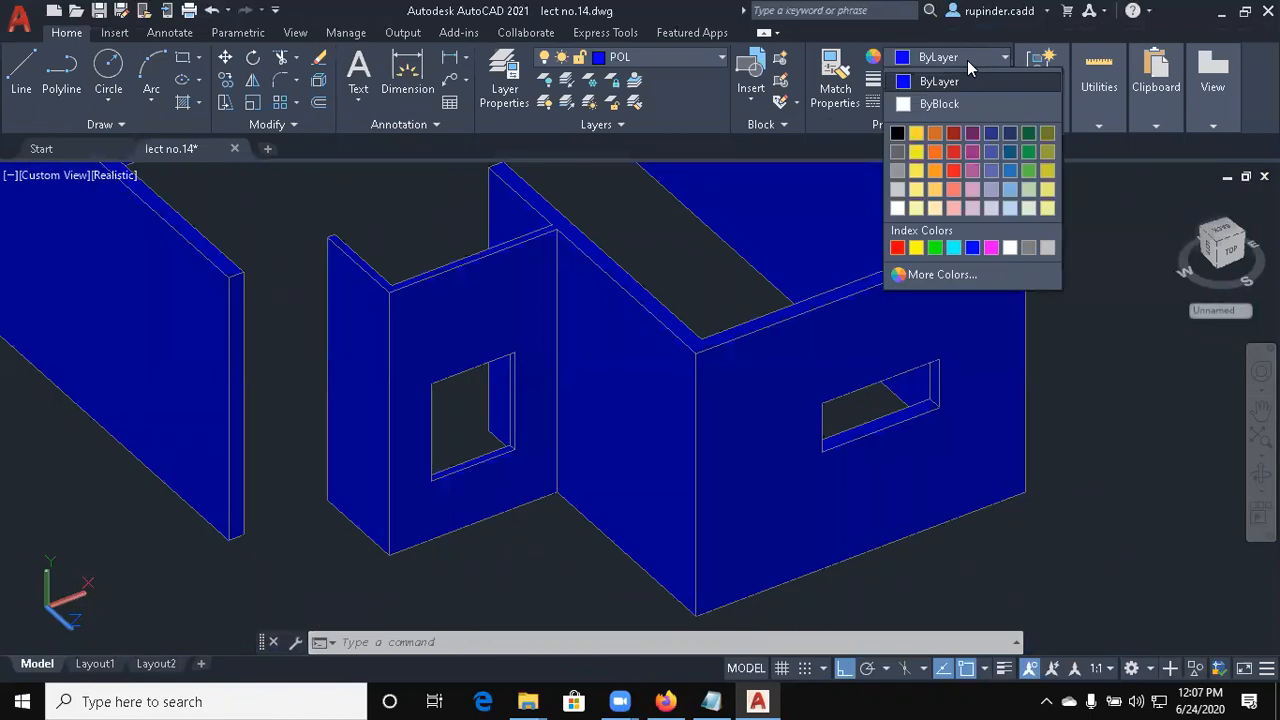
click(967, 60)
middle_drag(931, 534, 833, 503)
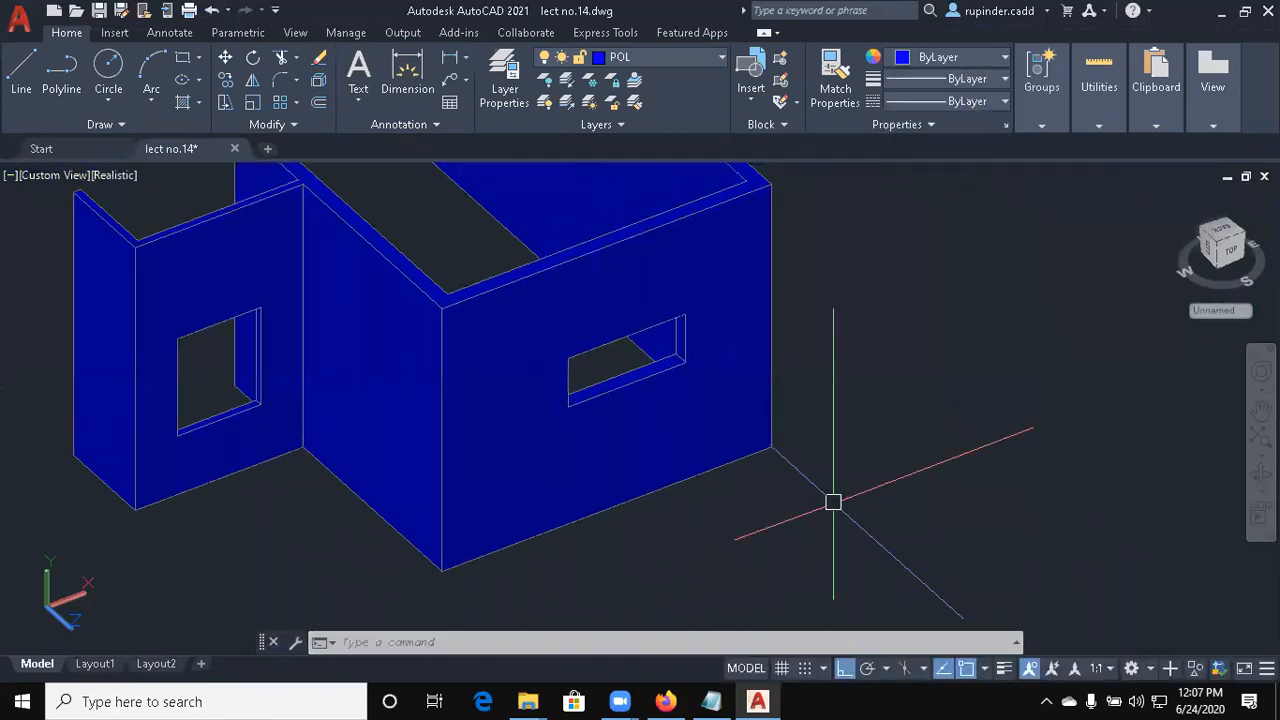
Draw a freehand line on the POL layer in the empty space beside the building's long front wall
text(l)
key(Return)
click(854, 441)
click(1057, 395)
key(Escape)
Make WINDOW DETAILS the current layer
text(la)
key(Return)
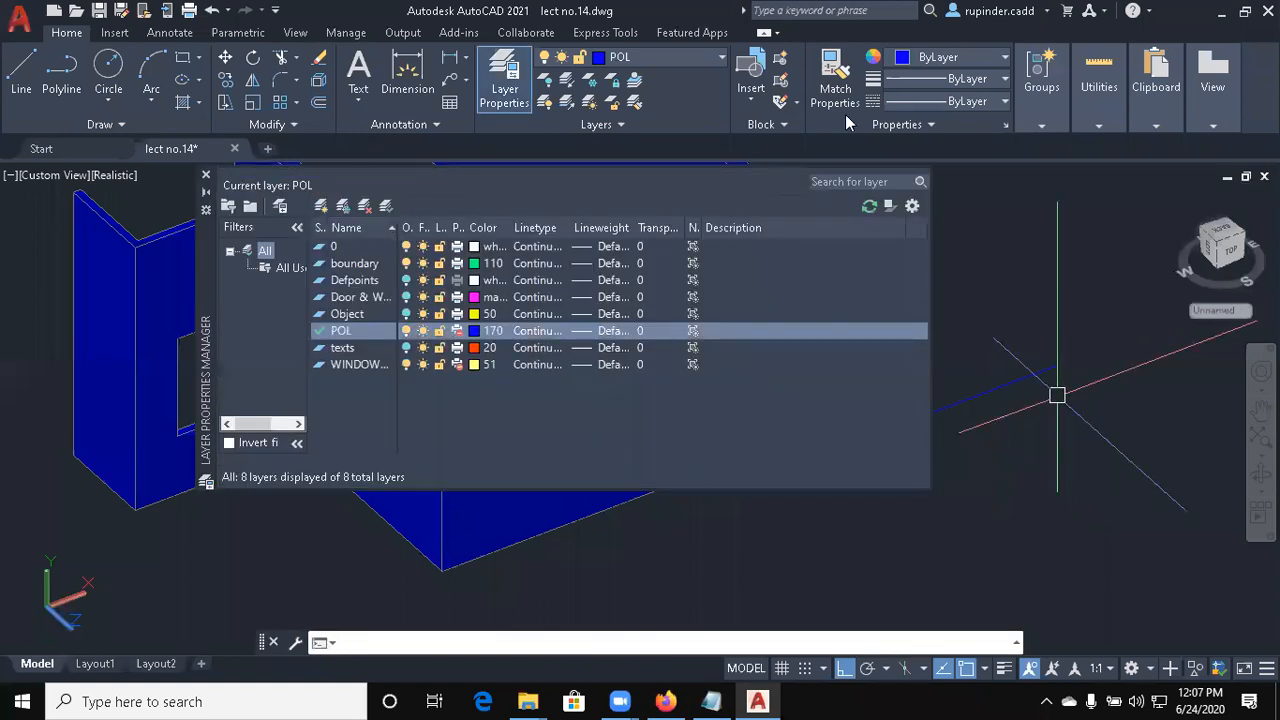
click(356, 366)
click(388, 205)
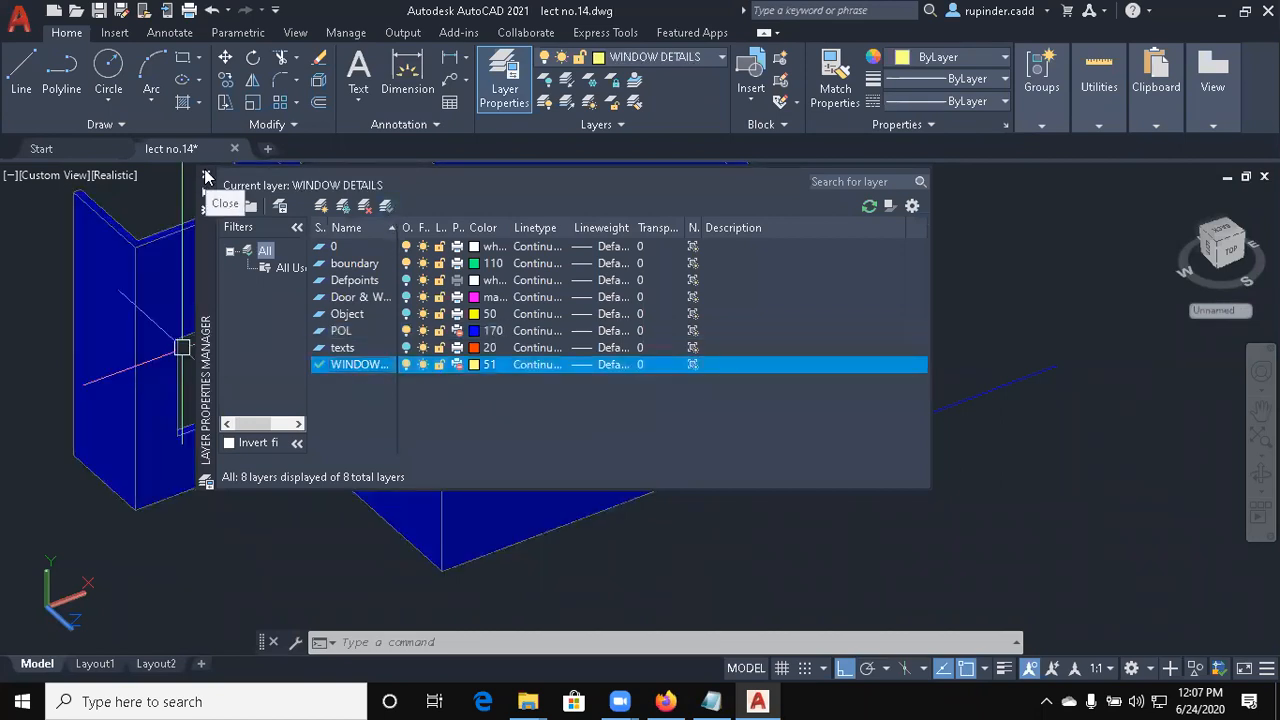
click(206, 177)
Draw a second freehand line on the WINDOW DETAILS layer, parallel to and below the blue line beside the building
text(L)
key(Return)
click(835, 583)
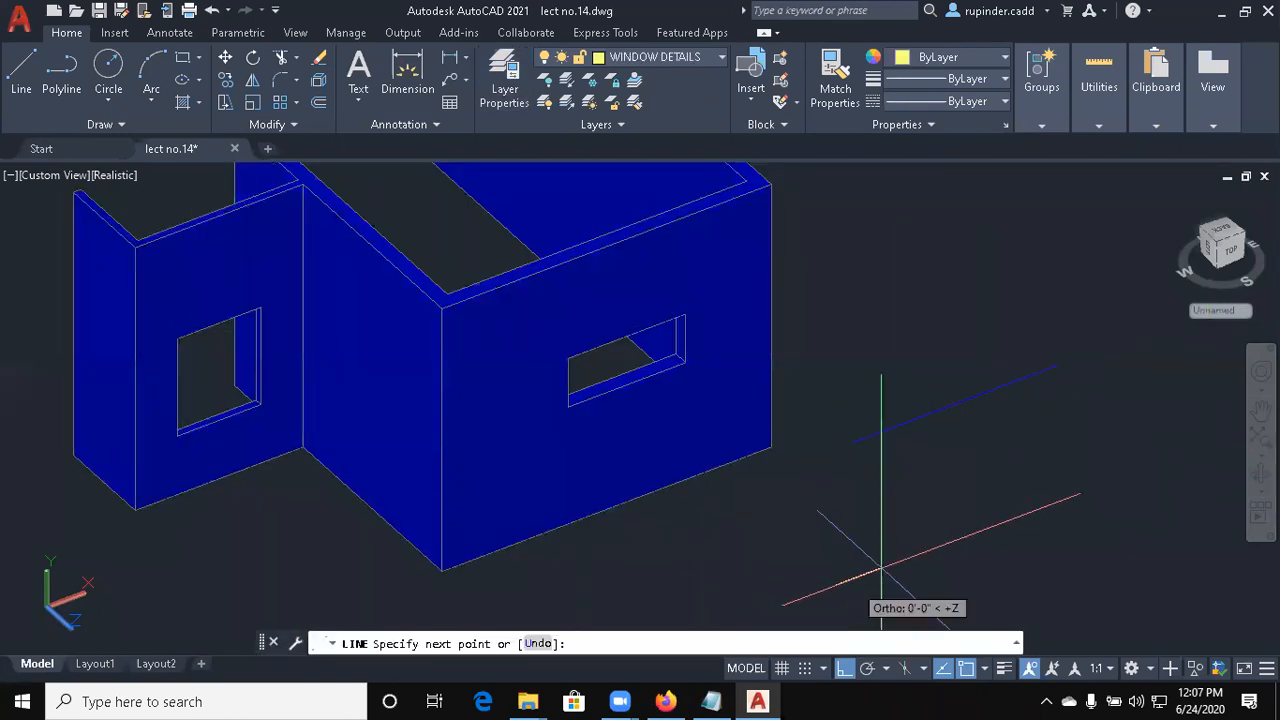
click(994, 523)
key(Return)
scroll(946, 574, up, 2)
middle_drag(944, 578, 1079, 516)
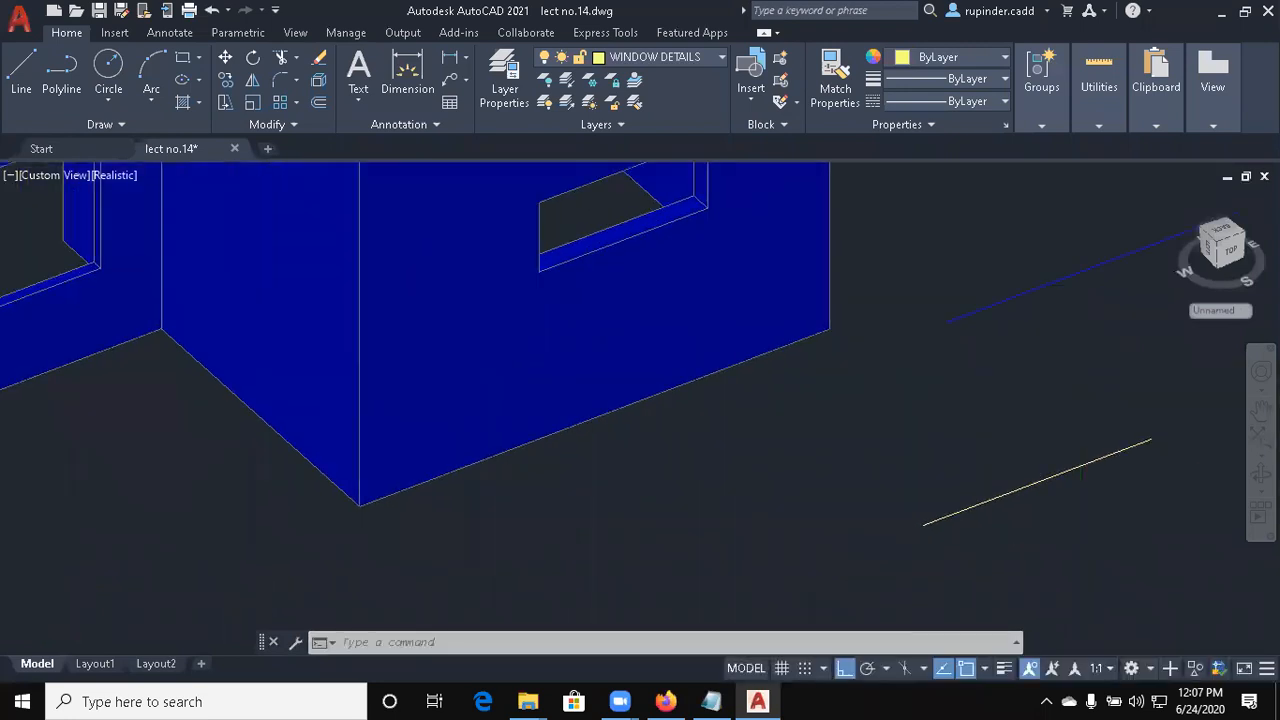
scroll(1081, 510, down, 3)
scroll(346, 394, up, 2)
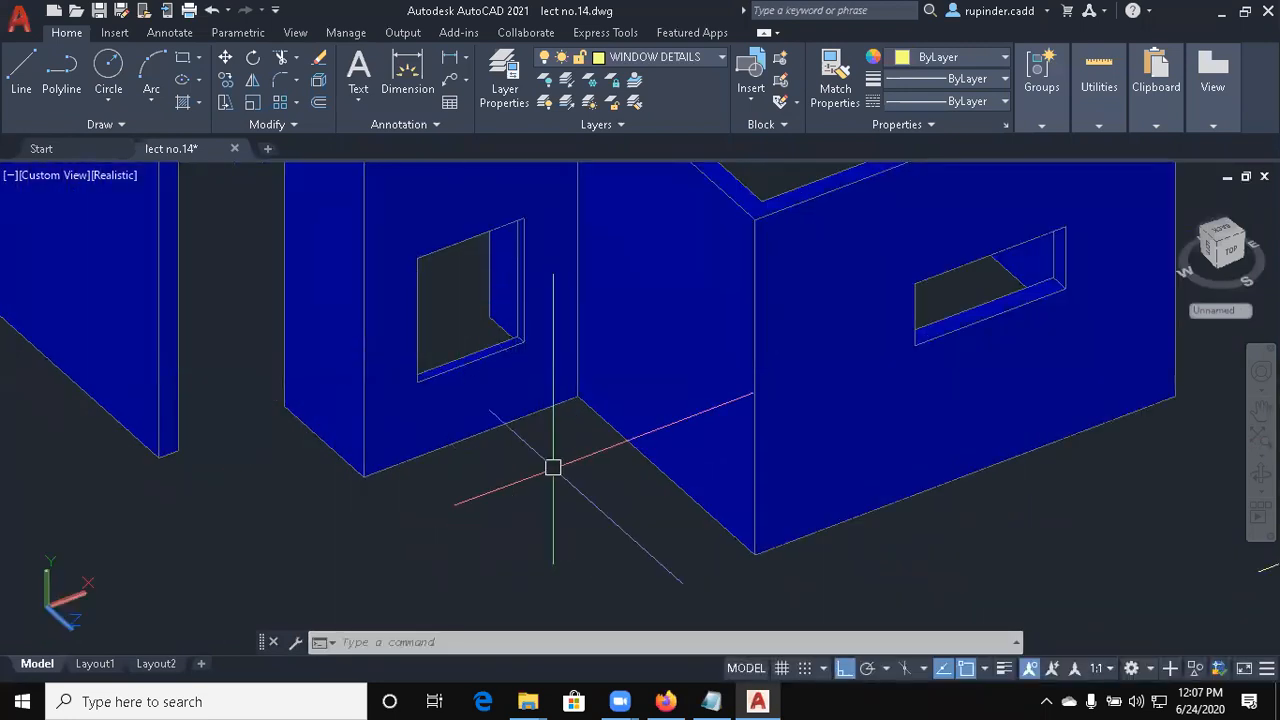
Set the visual style to 2D Wireframe
text(PL)
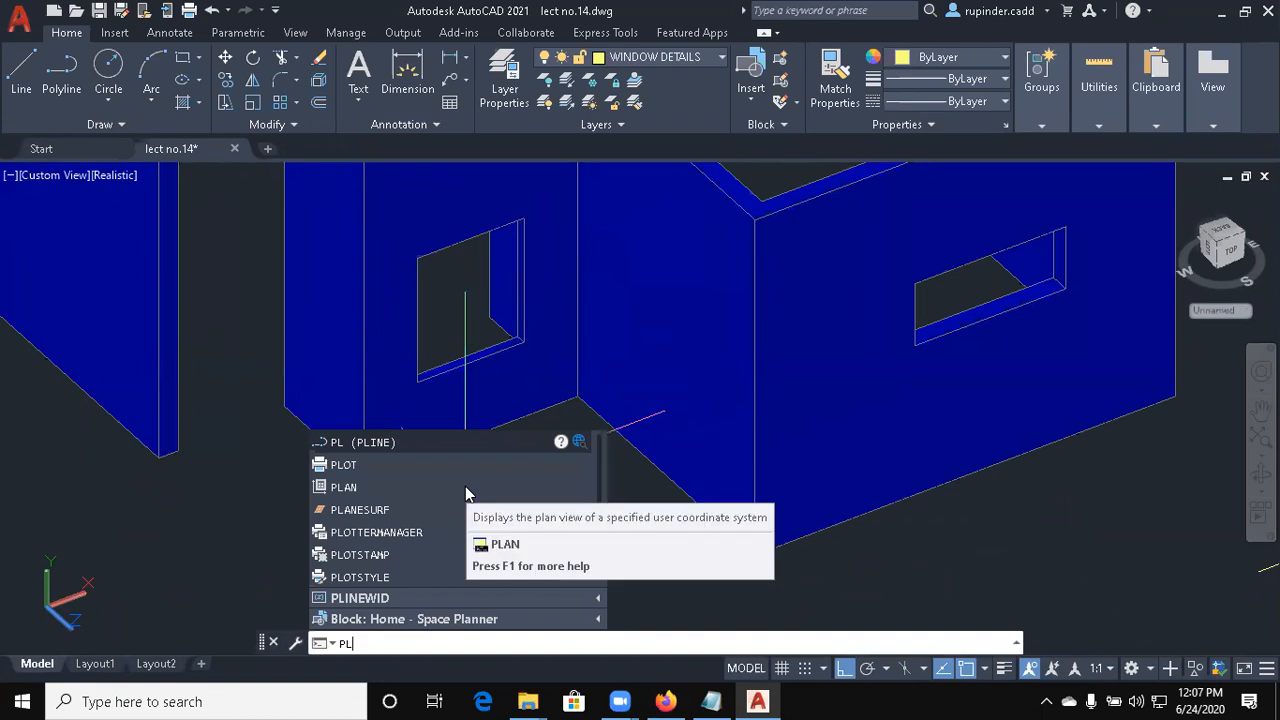
key(Escape)
text(vs)
key(Return)
text(2)
key(Return)
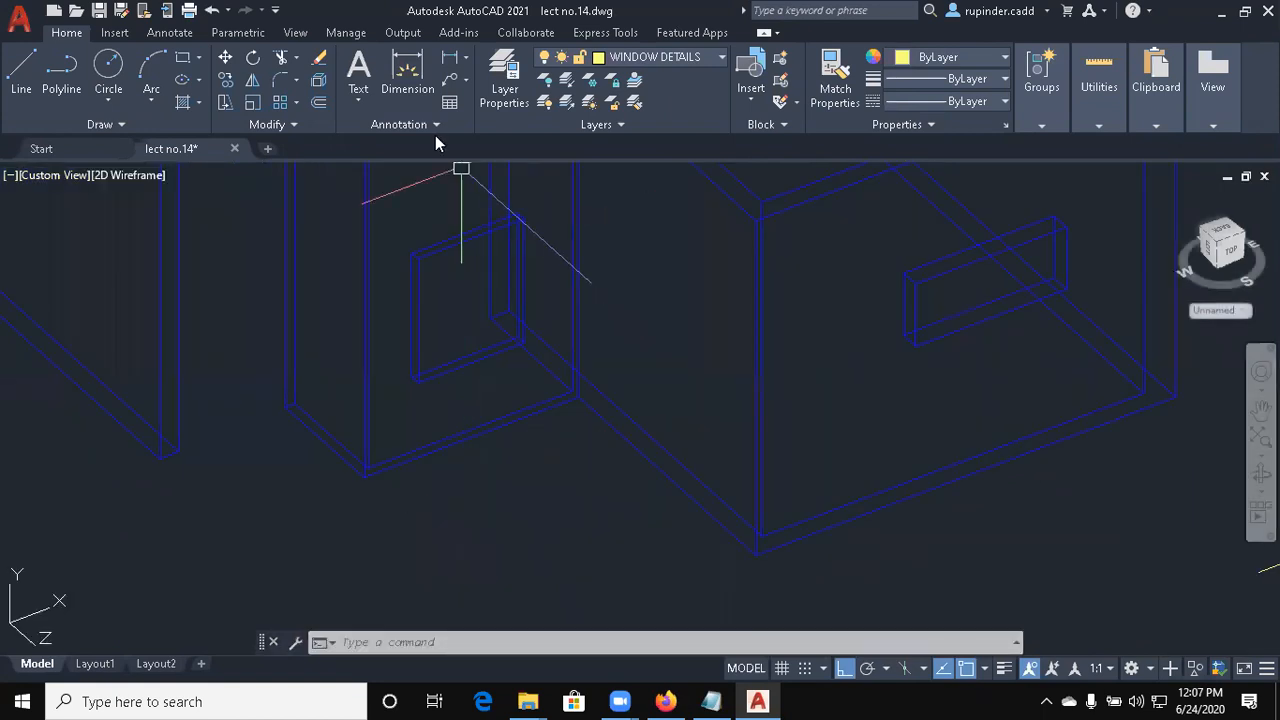
Reset the UCS to the World coordinate system
middle_drag(477, 391, 460, 520)
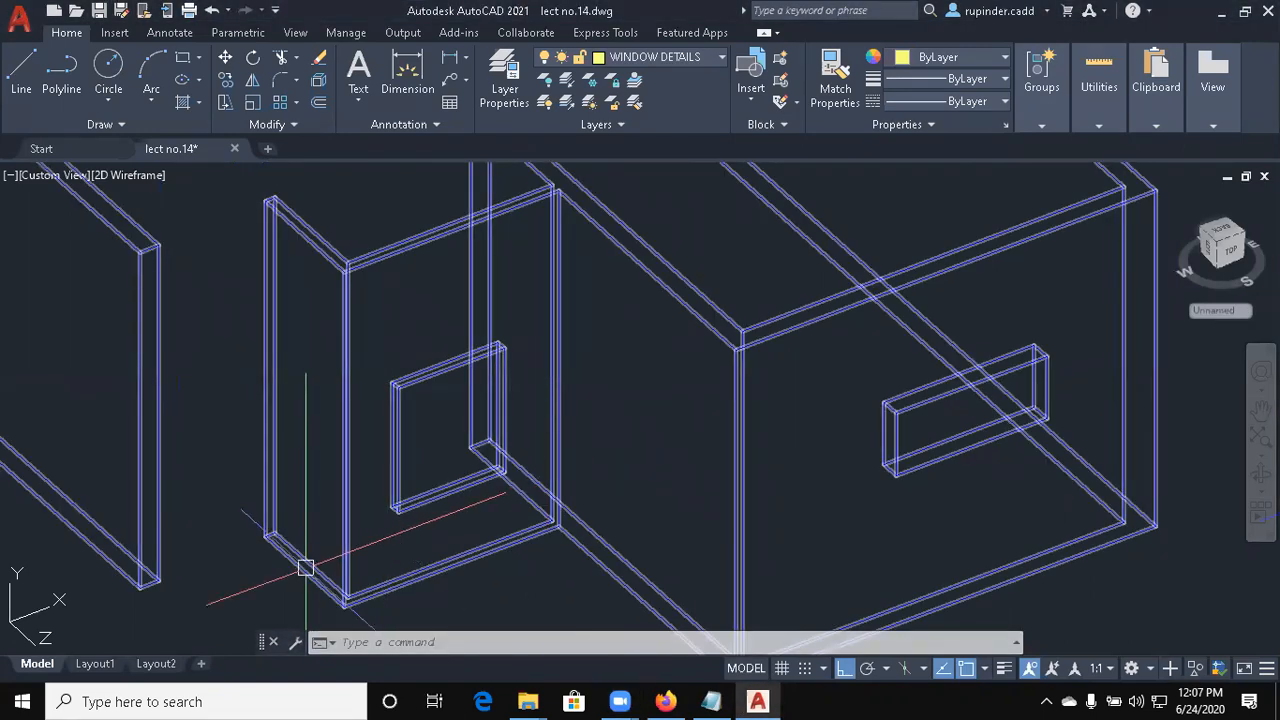
scroll(369, 523, down, 2)
mouse_move(392, 523)
middle_down()
mouse_move(403, 506)
mouse_move(392, 305)
middle_up()
middle_drag(429, 431, 474, 554)
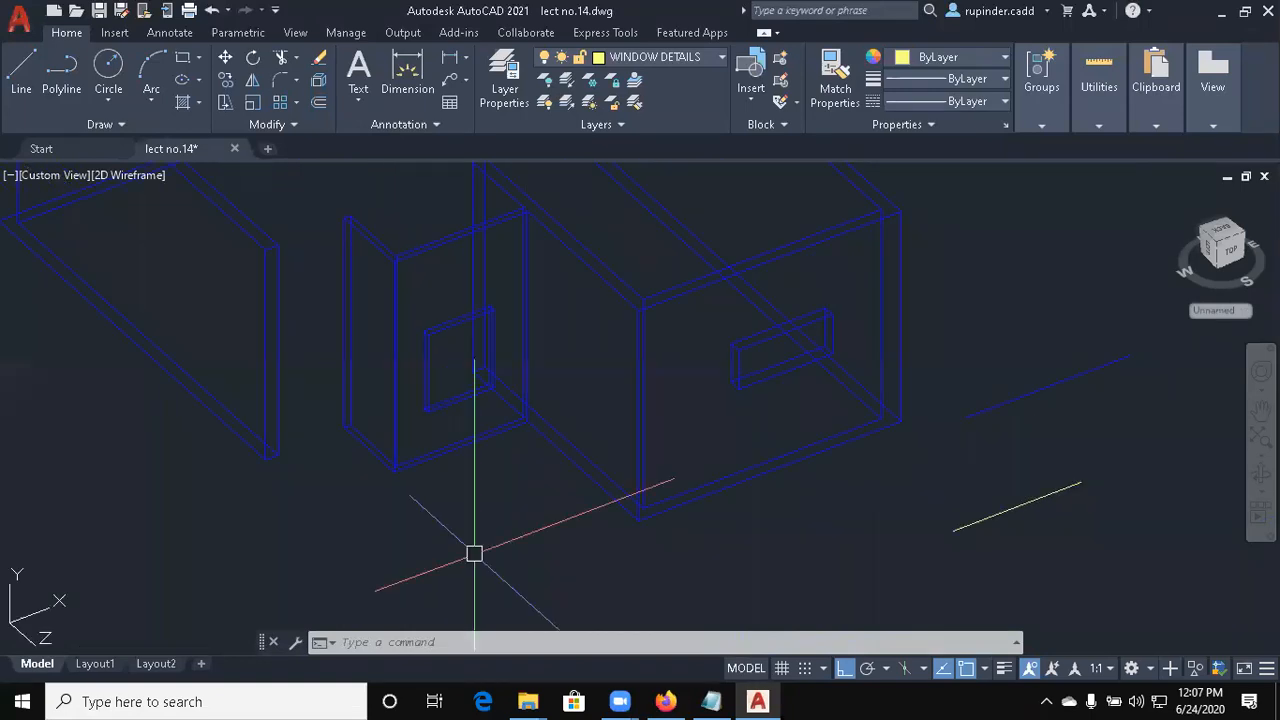
scroll(474, 554, down, 2)
middle_drag(1055, 536, 783, 423)
middle_drag(852, 456, 716, 625)
text(u)
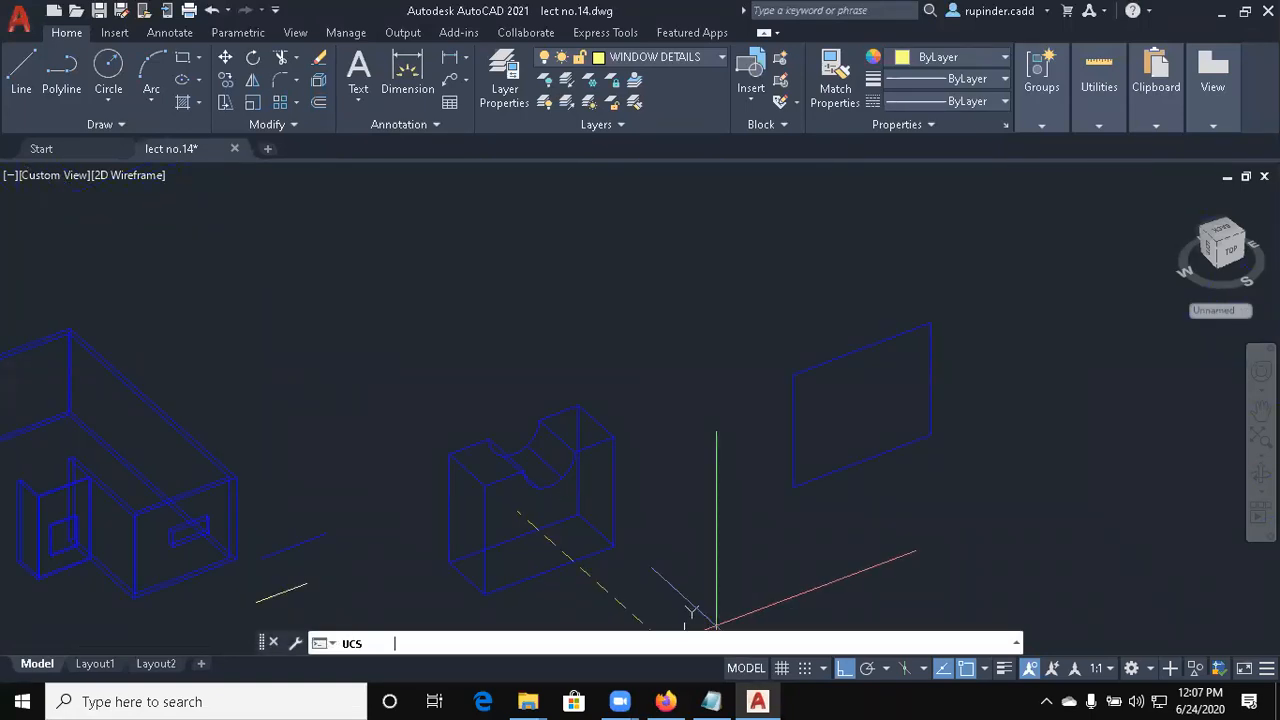
text(cs)
key(Return)
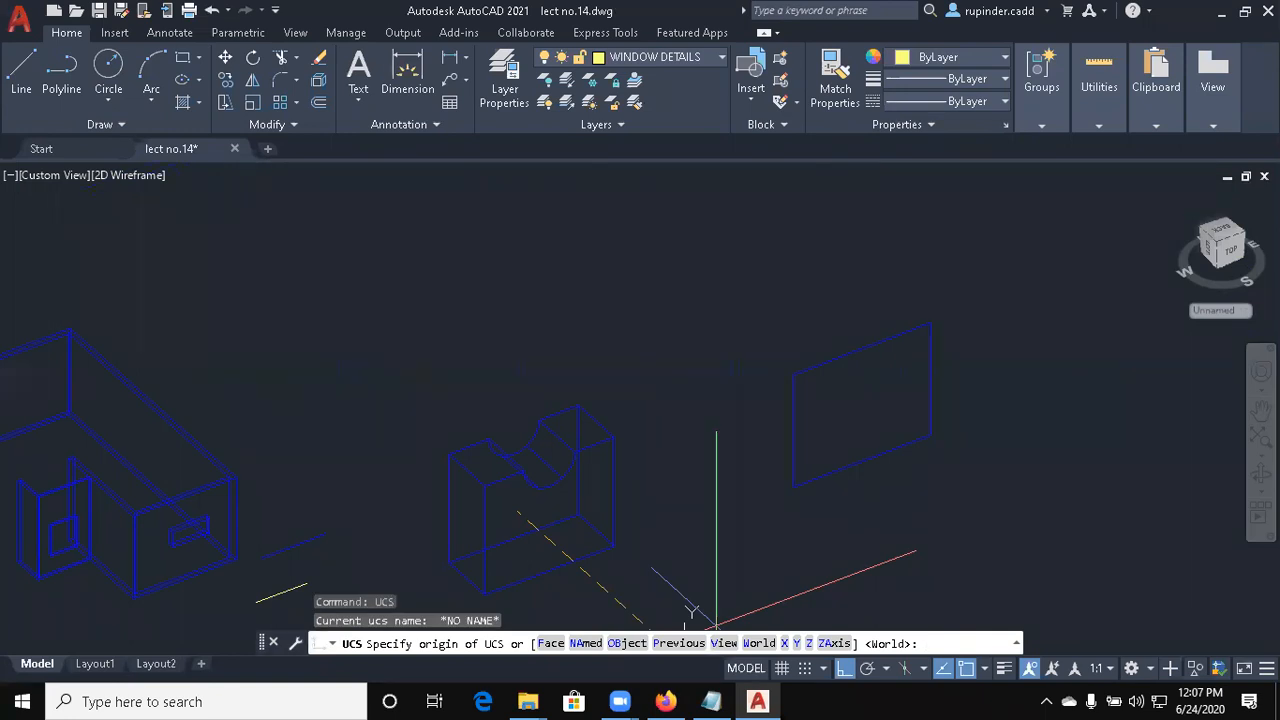
text(w)
key(Return)
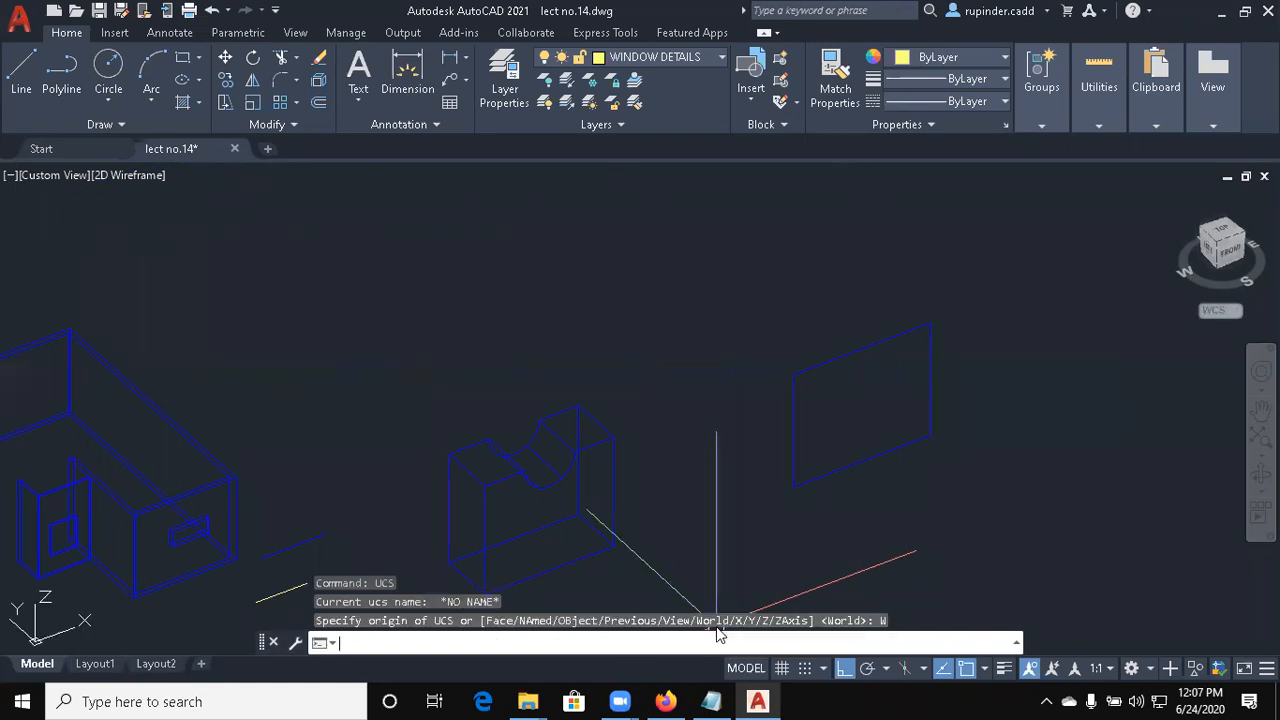
Switch to Notepad and add the lines "ucs enter", "face f enter", "UCS" and "w enter" to the notes, then shorten the window
click(711, 701)
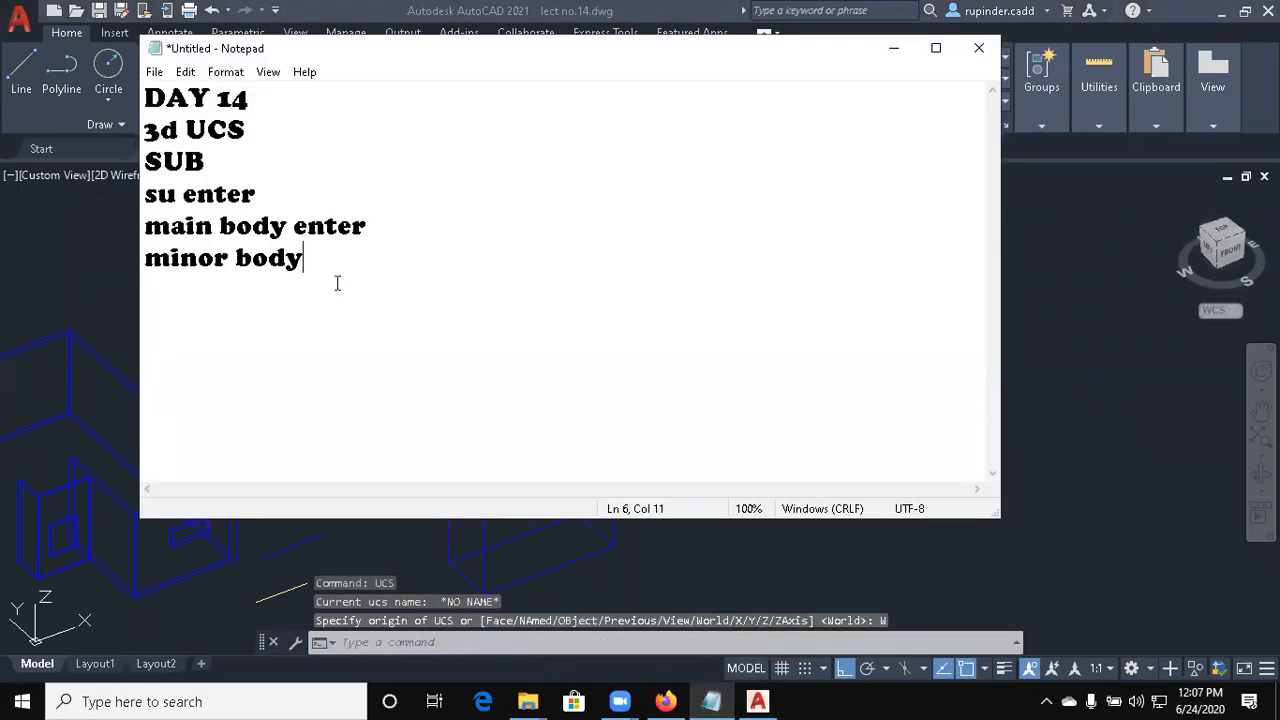
text(ucs )
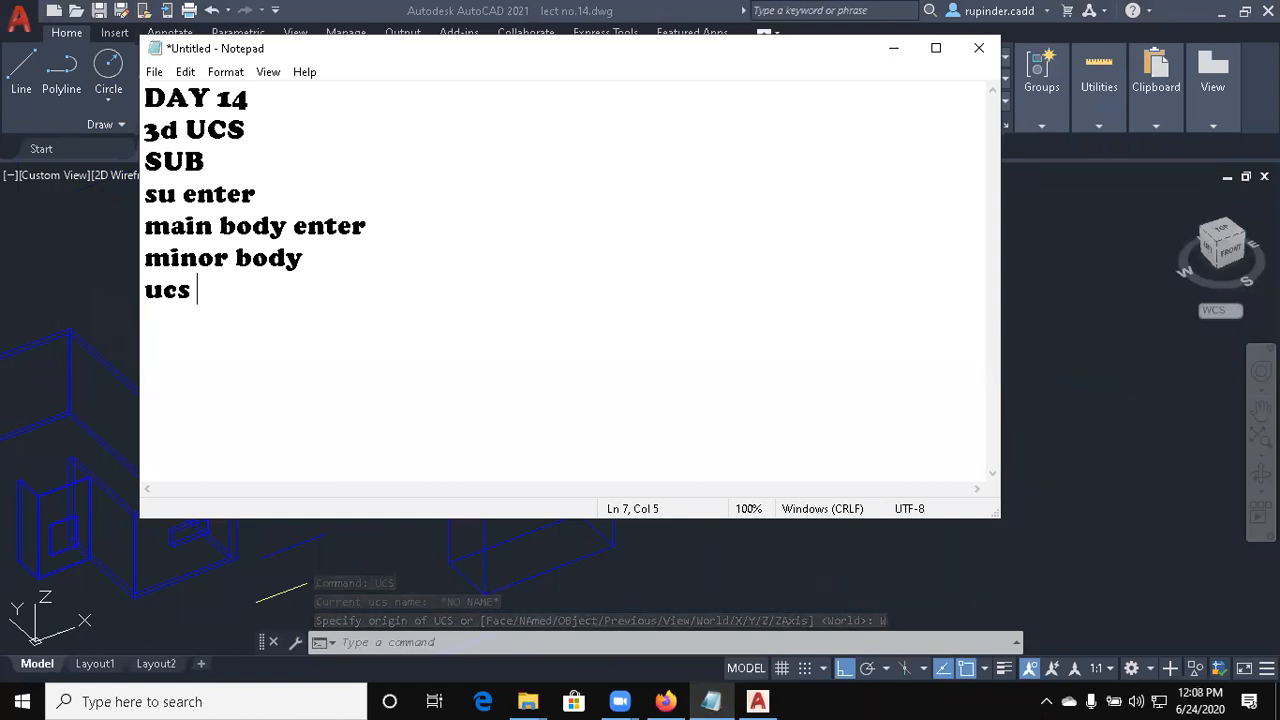
text(enter)
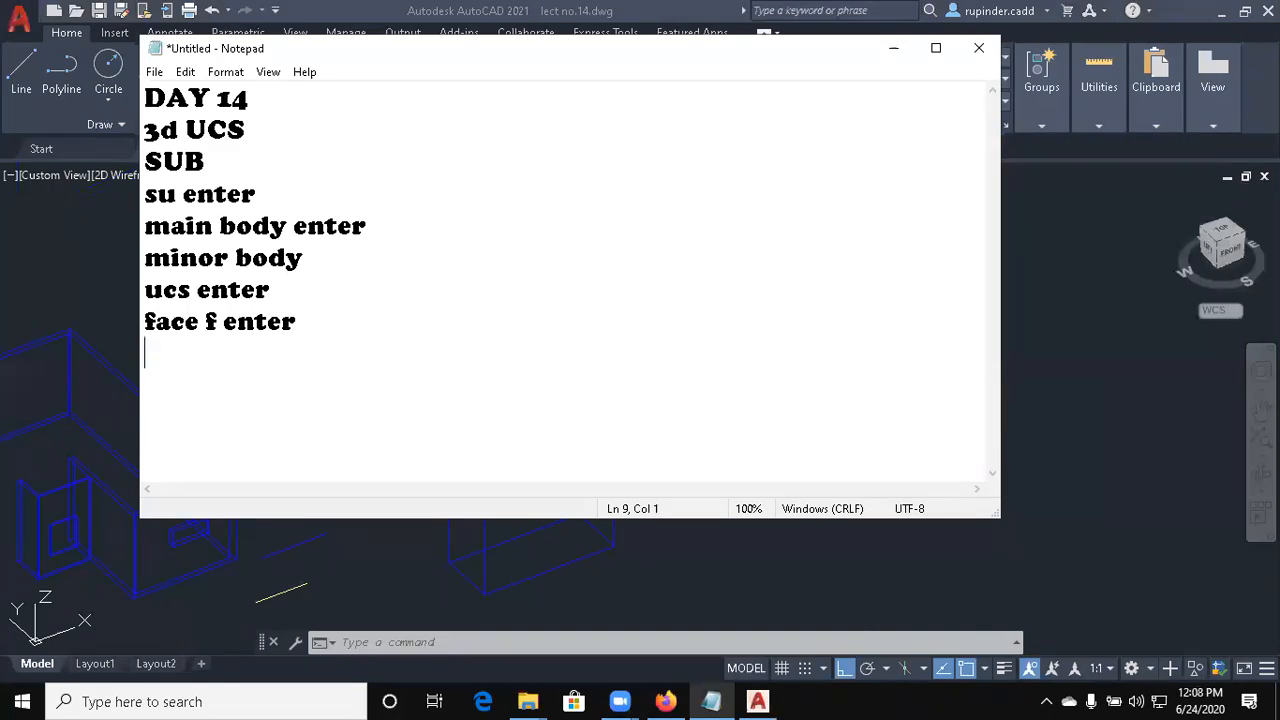
text(UCS )
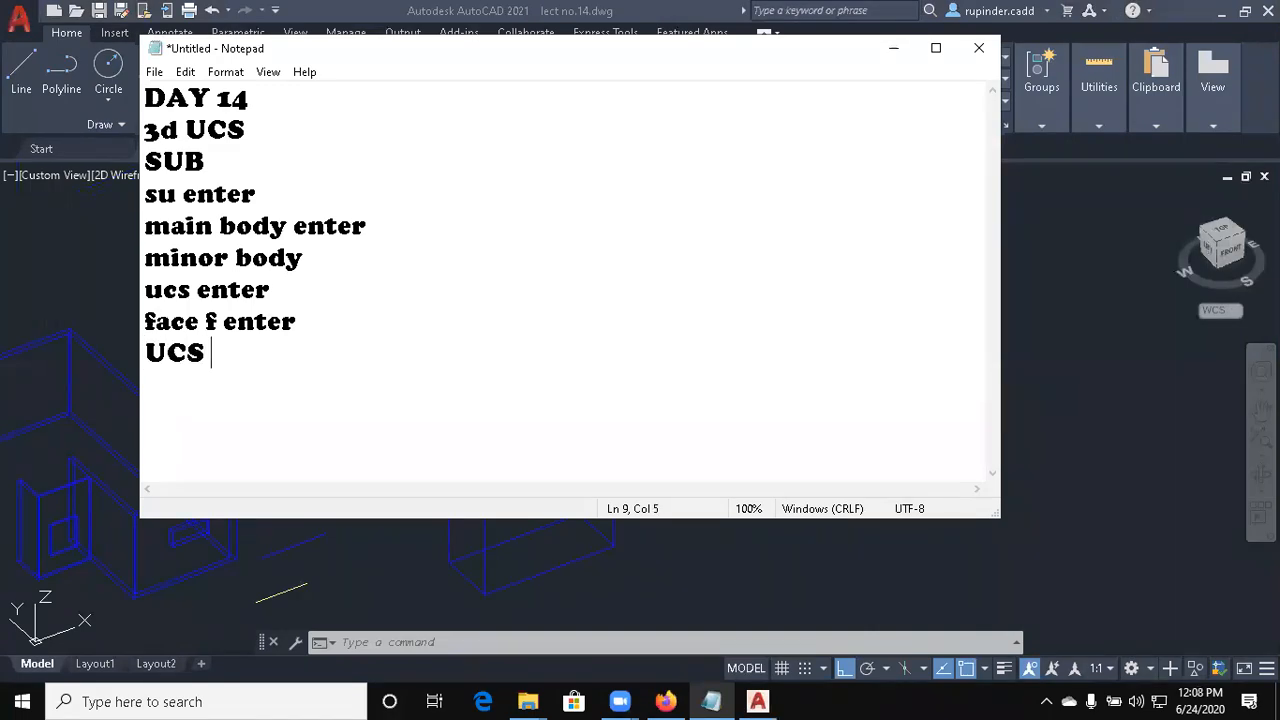
text(w enter)
key(Return)
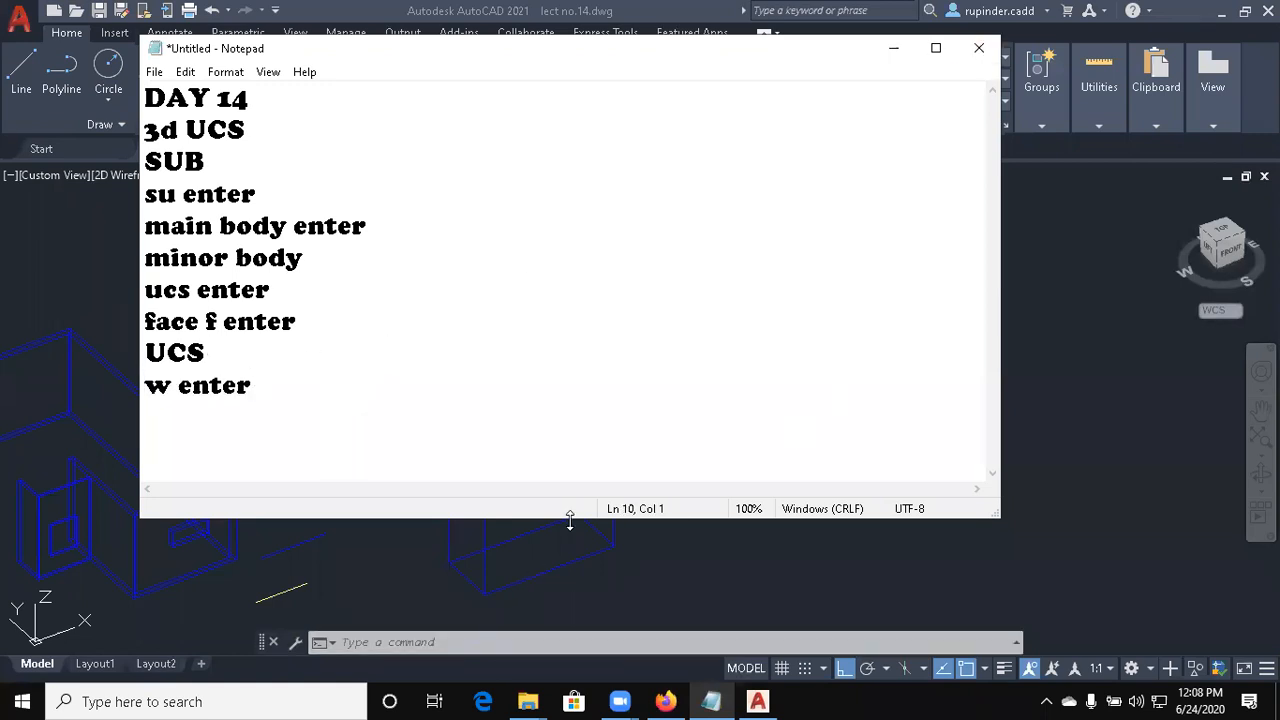
drag(569, 520, 569, 410)
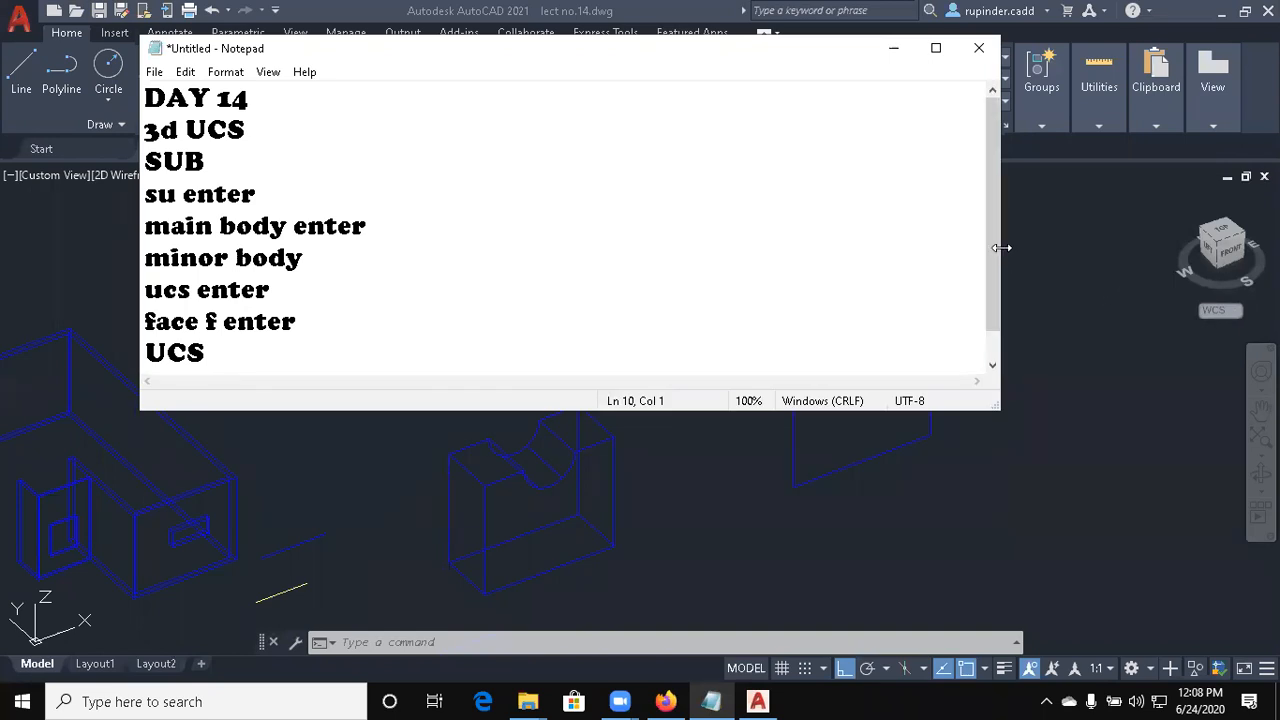
Narrow the Notepad window, reposition it slightly, and minimize it to return to AutoCAD
drag(1001, 247, 428, 247)
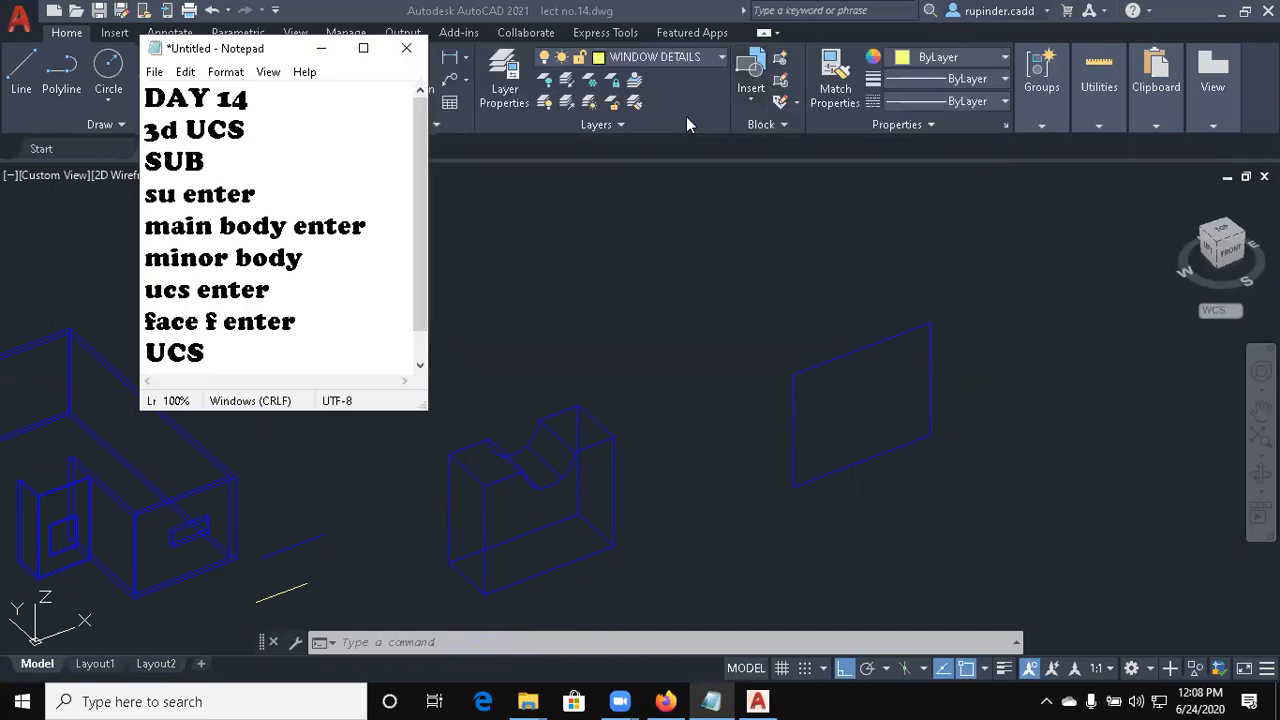
drag(285, 50, 295, 94)
click(338, 100)
Align the UCS with the front face of the wall that contains the square window opening
scroll(420, 623, down, 2)
middle_drag(422, 598, 681, 441)
scroll(586, 417, up, 6)
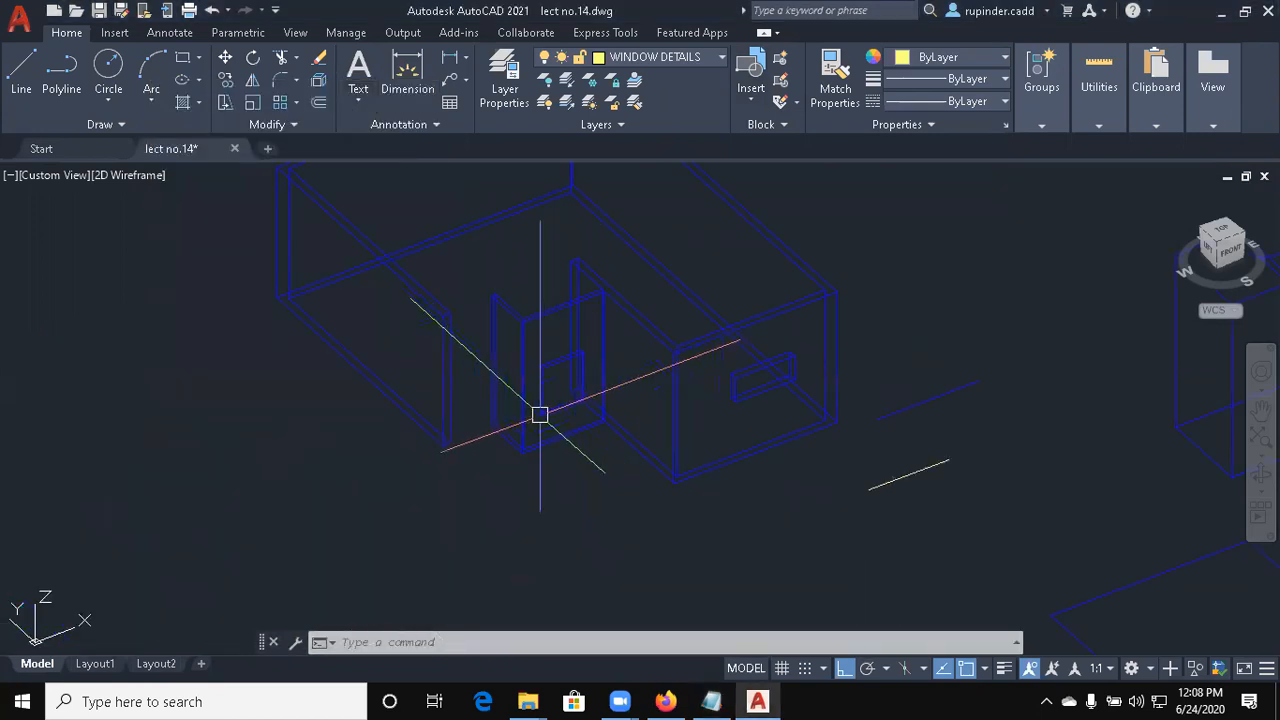
scroll(611, 457, up, 4)
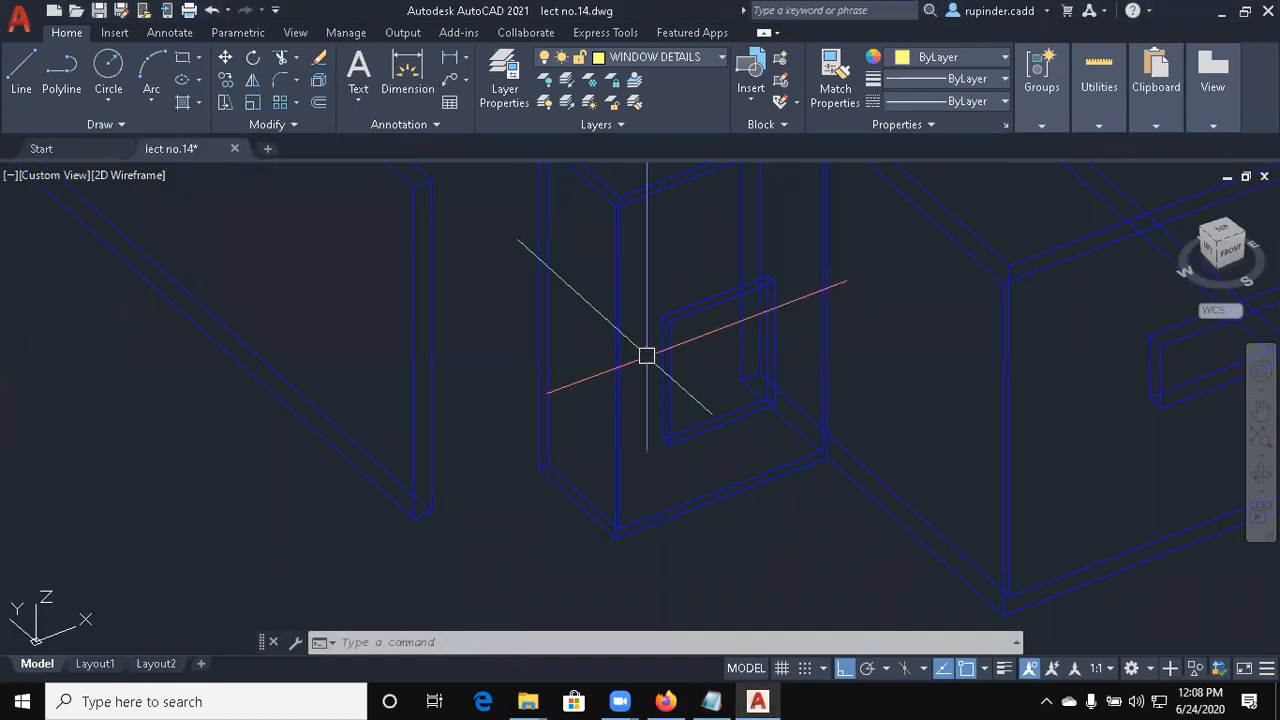
text(ucs)
key(Return)
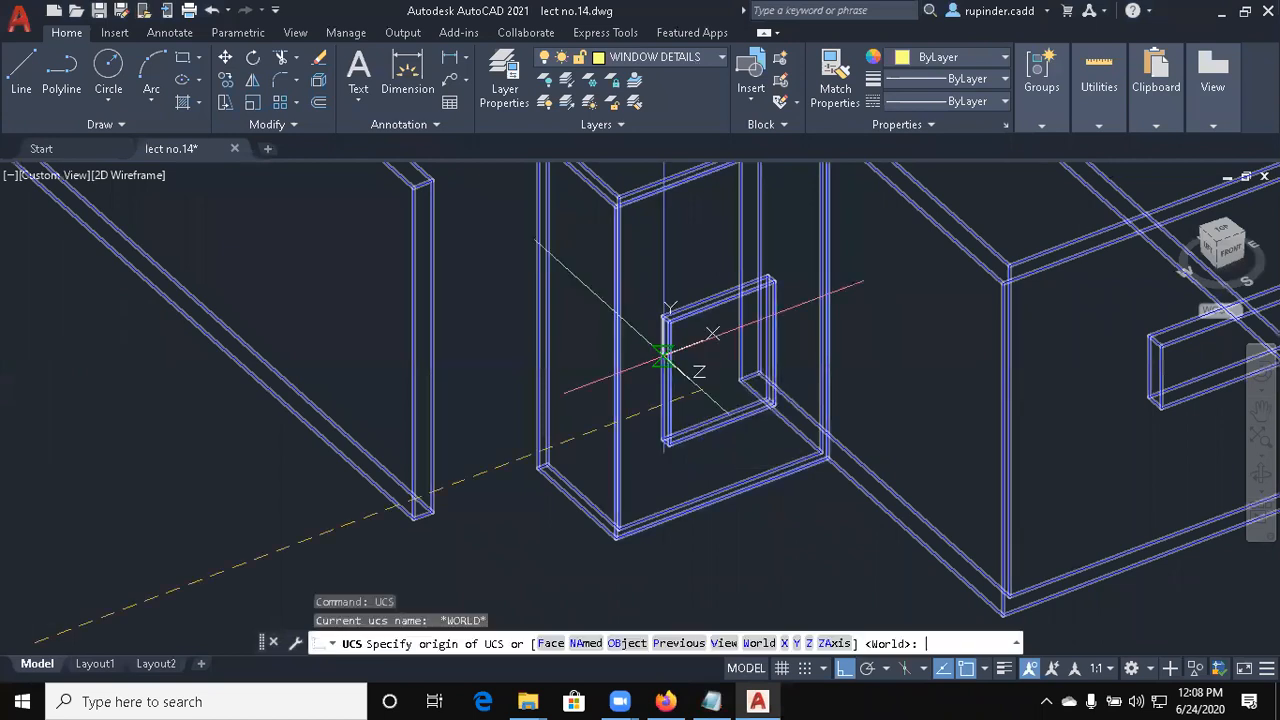
text(f)
key(Return)
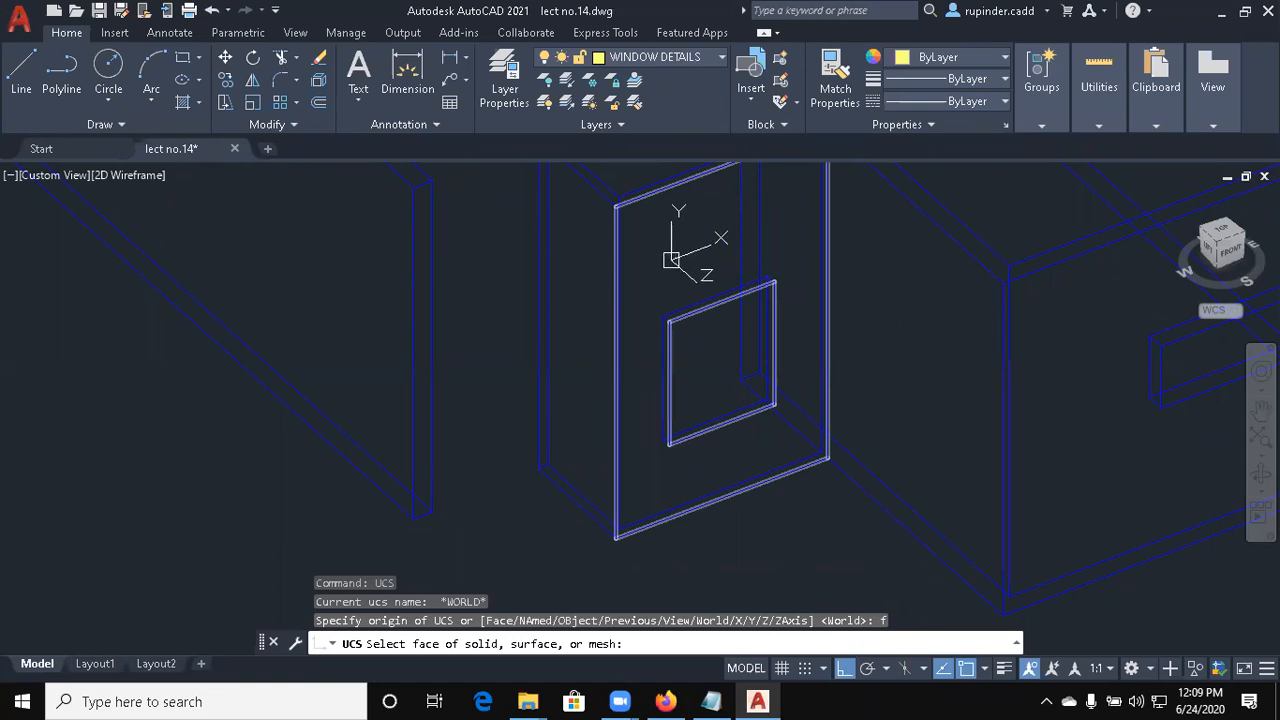
click(671, 260)
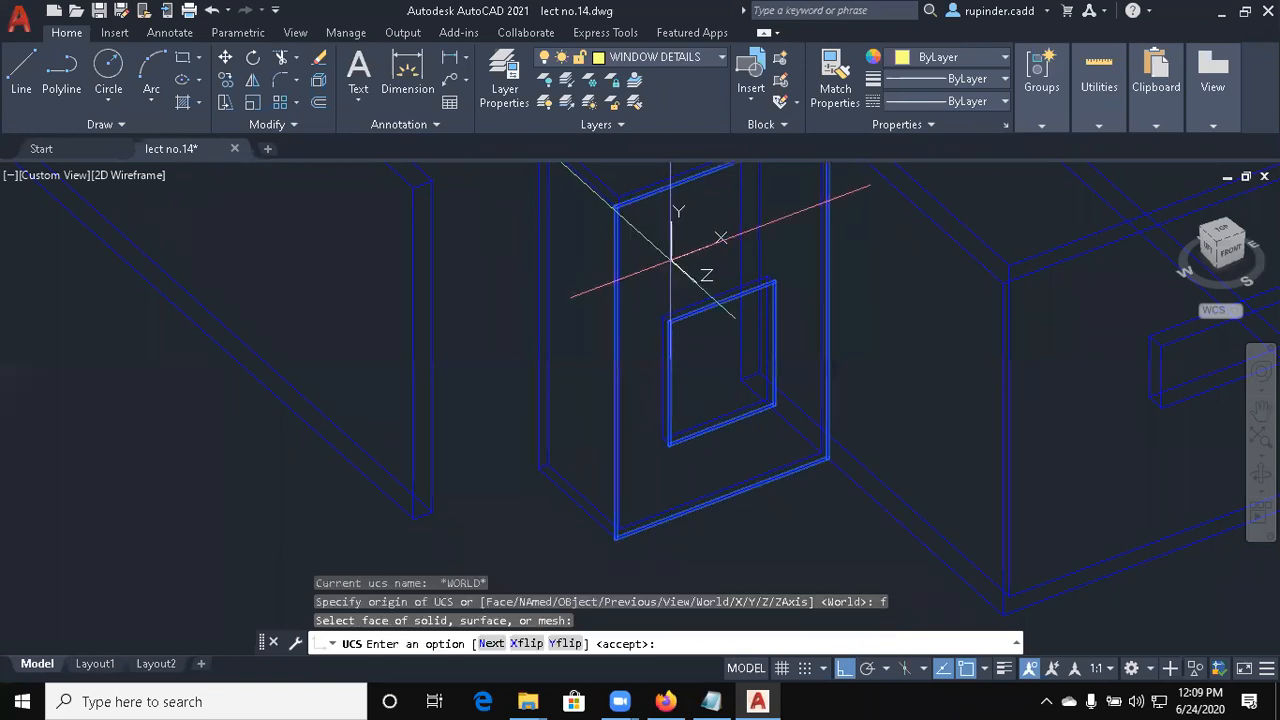
key(Return)
scroll(701, 287, up, 2)
scroll(675, 309, up, 2)
scroll(580, 374, down, 5)
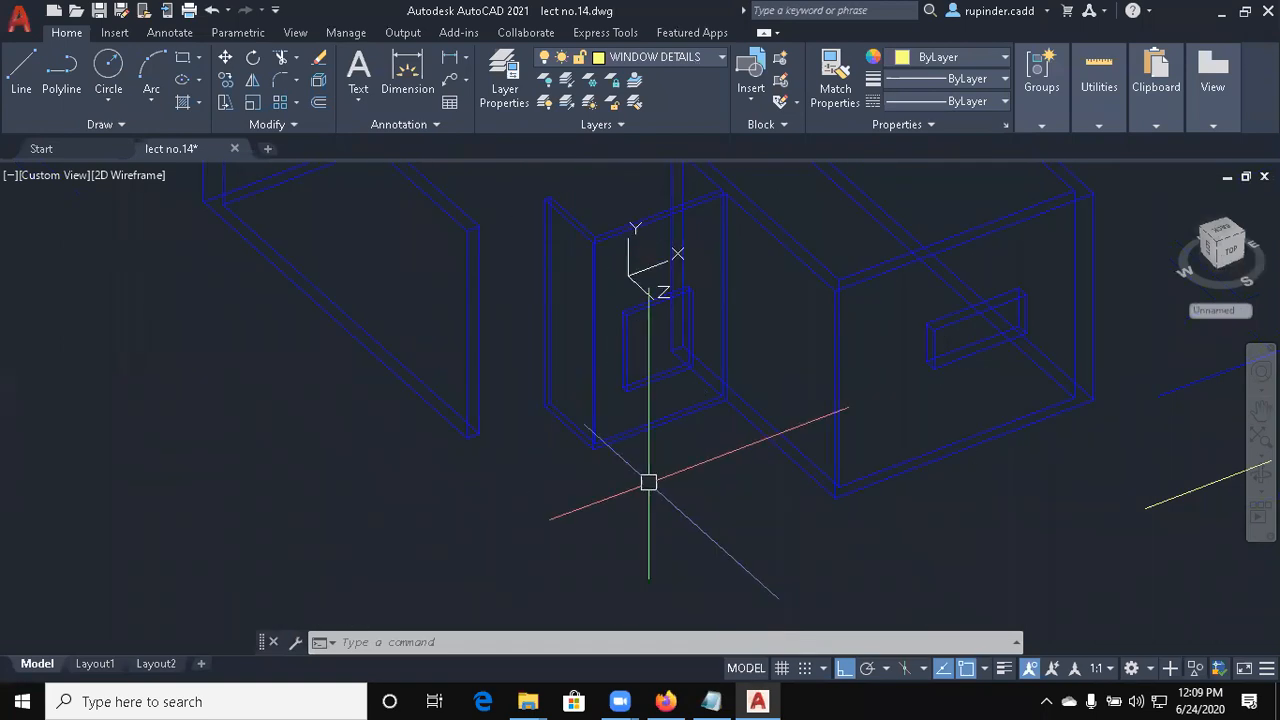
text(pl)
key(Return)
scroll(632, 380, up, 5)
scroll(632, 380, down, 3)
key(Escape)
Draw a rectangle on the WINDOW DETAILS layer between opposite front corners of the square window opening
text(rec)
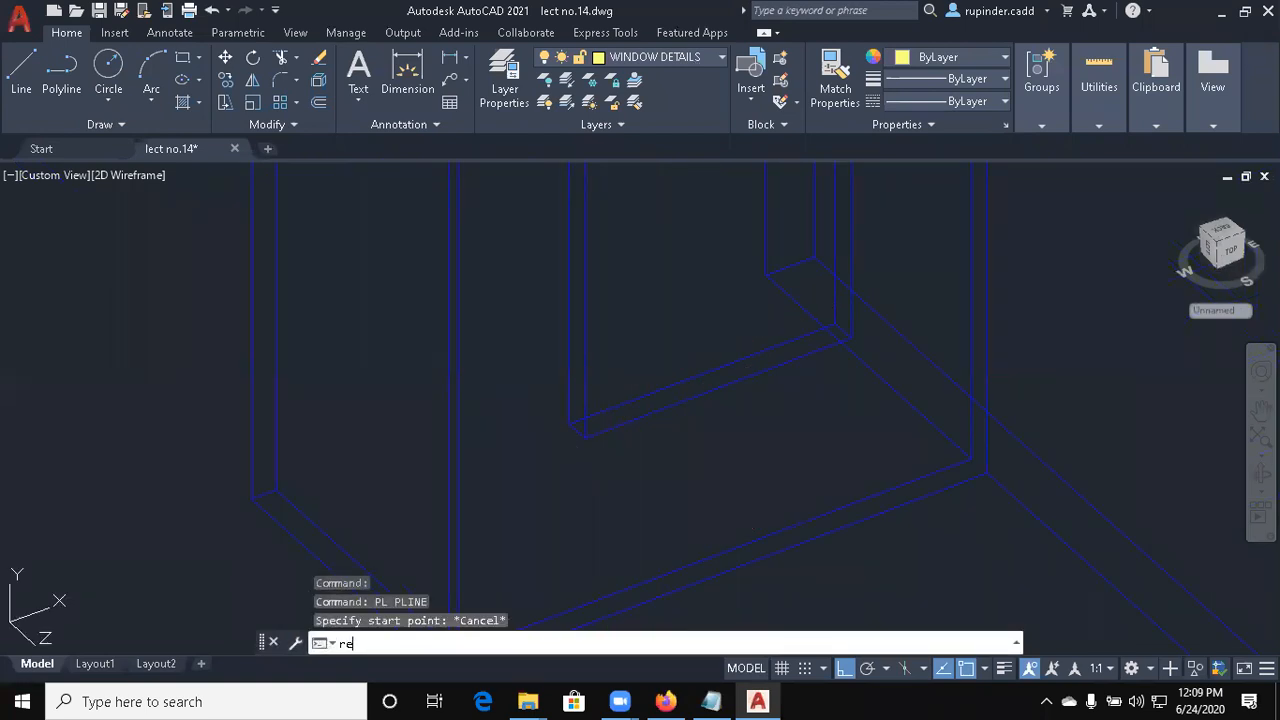
key(Return)
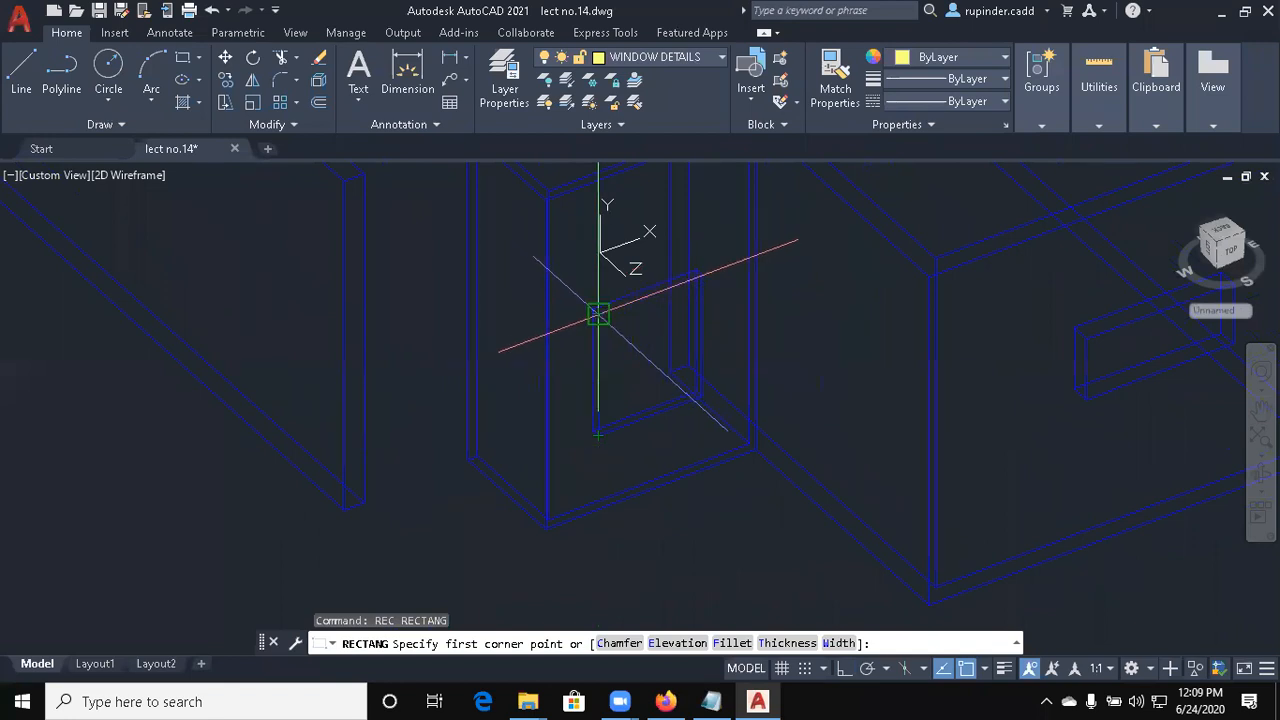
click(598, 314)
click(702, 396)
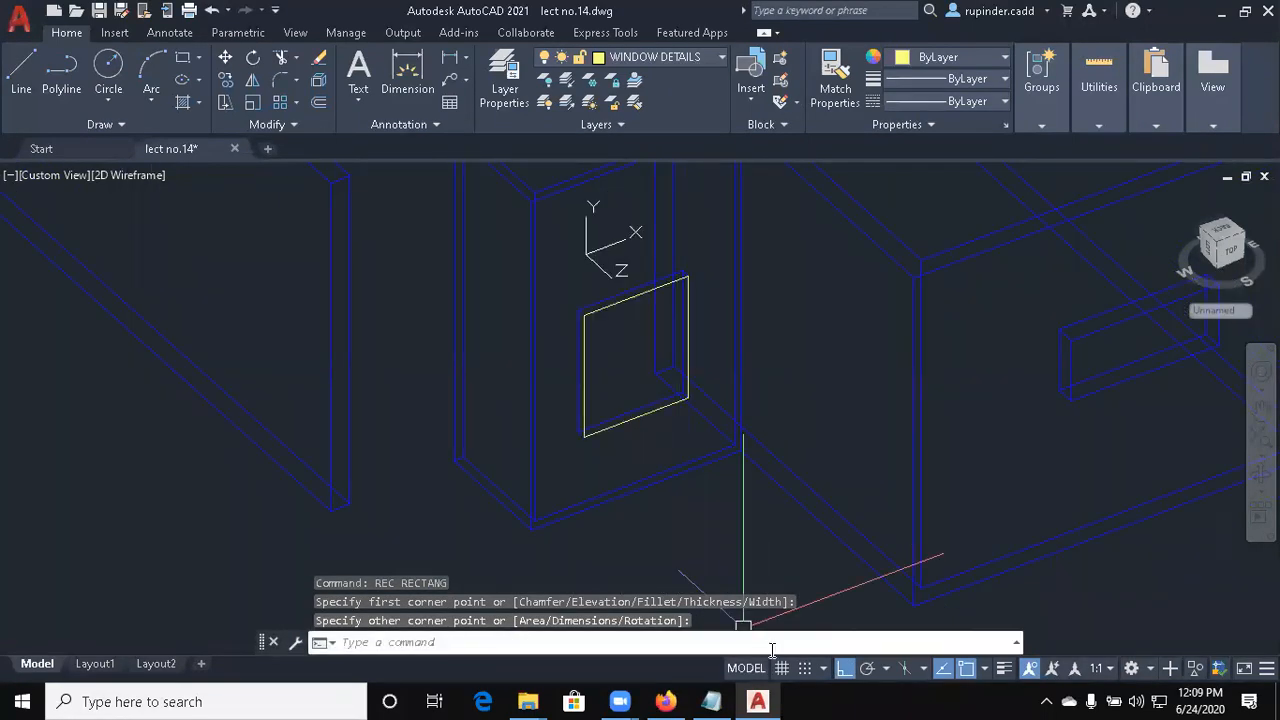
Move the yellow rectangle from its lower corner out of the window opening to the empty area beside the building
text(m)
key(Return)
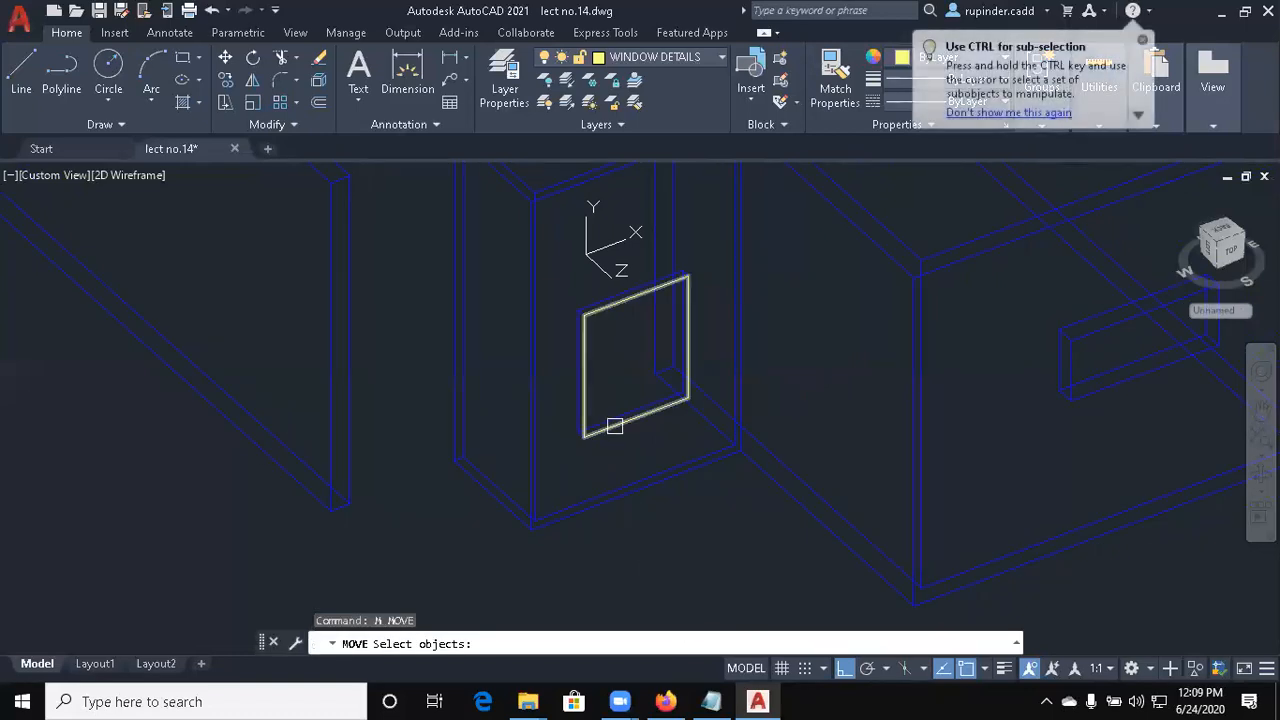
click(614, 424)
key(Return)
click(584, 437)
middle_drag(71, 606, 411, 446)
key(Escape)
scroll(429, 449, up, 3)
text(o)
key(Return)
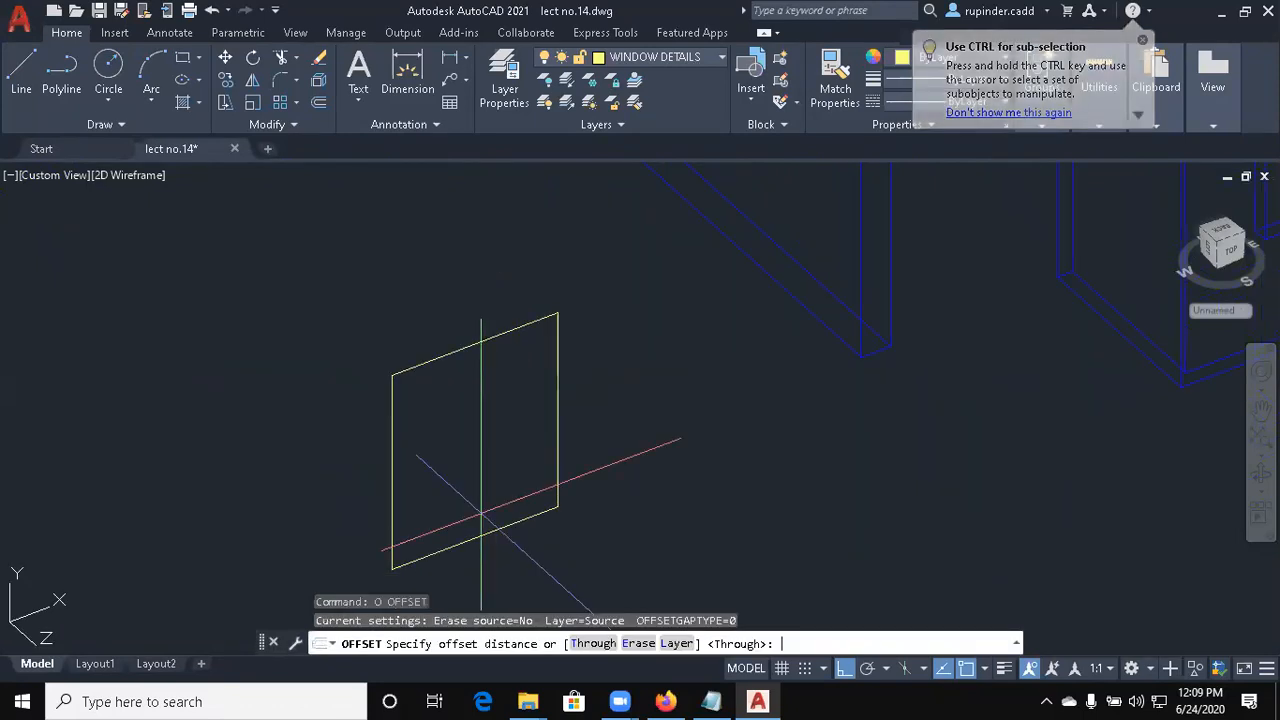
key(Escape)
scroll(498, 422, down, 2)
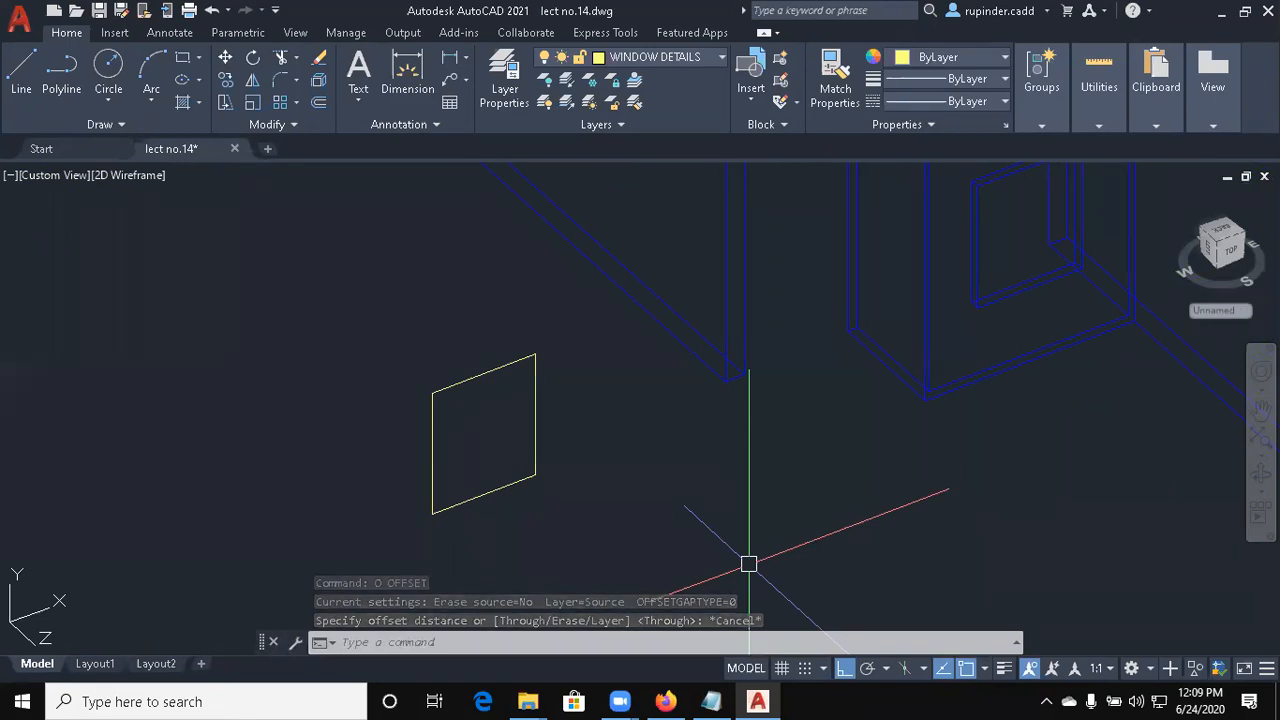
Offset the moved rectangle inward by a distance of 2
scroll(550, 484, up, 2)
middle_drag(550, 484, 651, 520)
text(o)
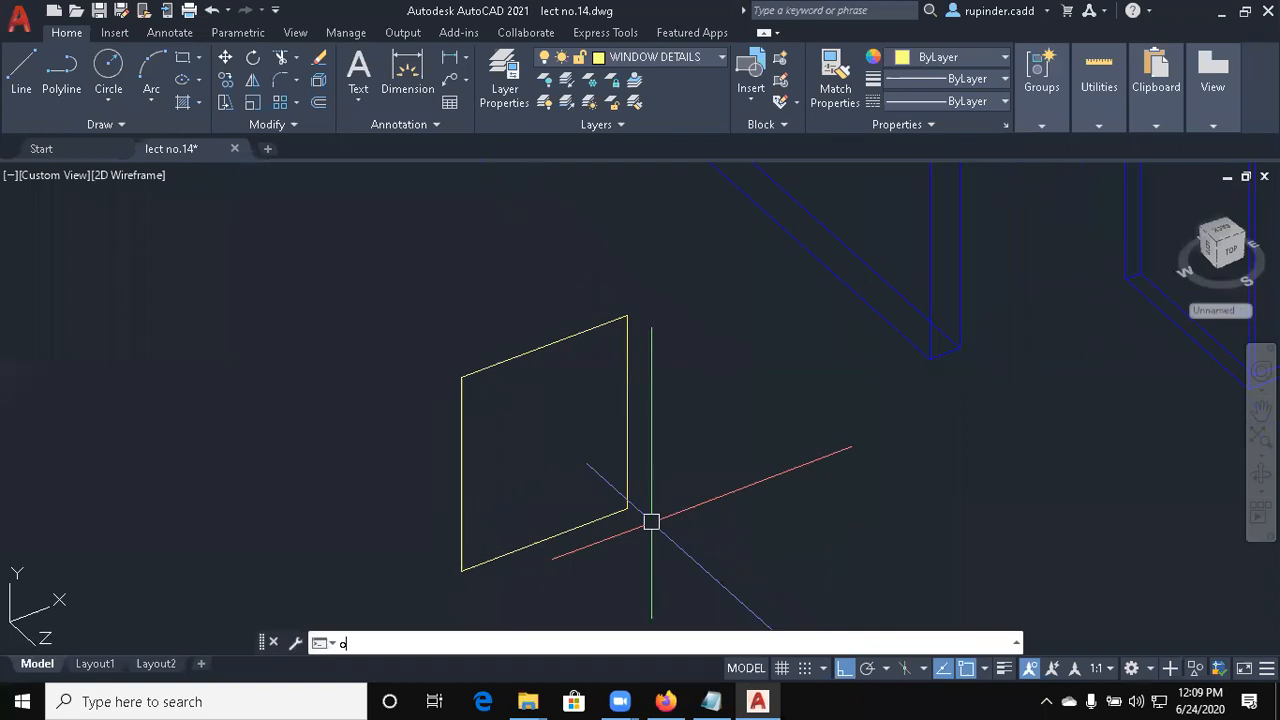
key(Return)
text(2)
key(Return)
click(491, 356)
click(543, 440)
middle_drag(599, 444, 603, 402)
scroll(603, 402, up, 3)
key(Escape)
Copy the inner rectangle from its lower corner to free space beside the double outline, undoing the first placement and placing it again
text(co)
key(Return)
scroll(391, 490, up, 5)
click(472, 600)
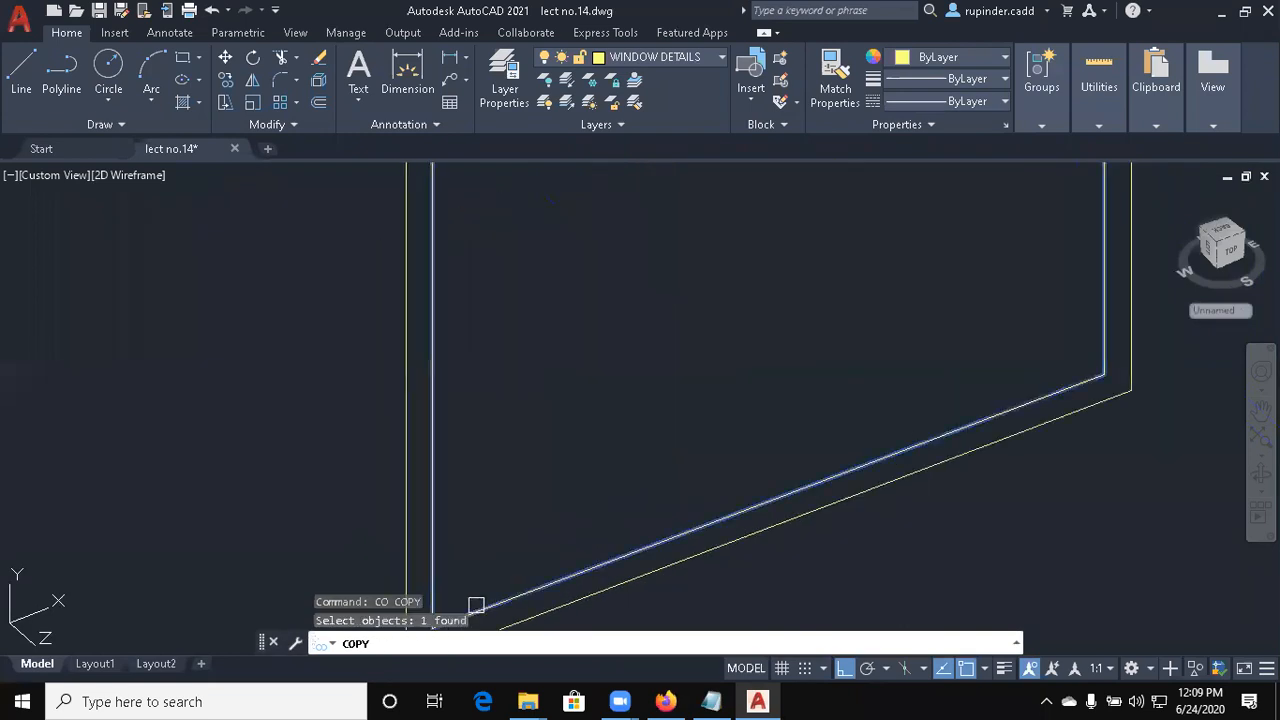
key(Return)
middle_drag(622, 462, 694, 243)
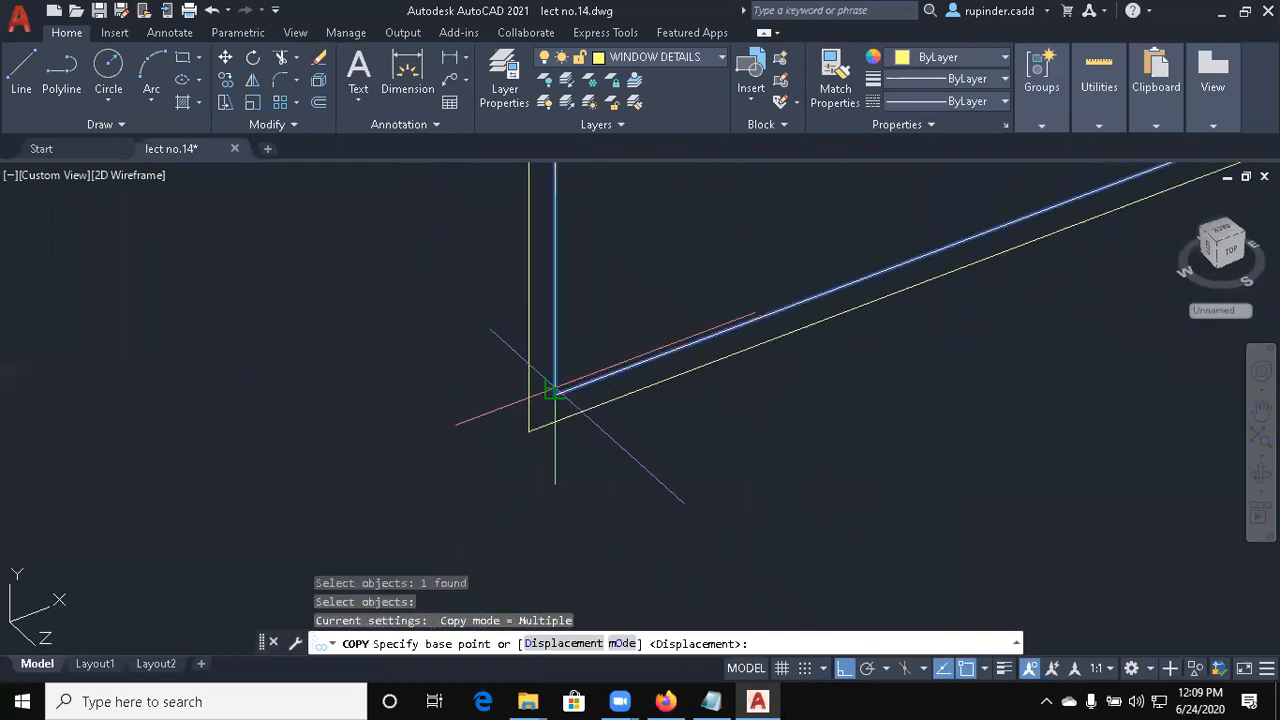
click(543, 393)
middle_drag(343, 461, 658, 270)
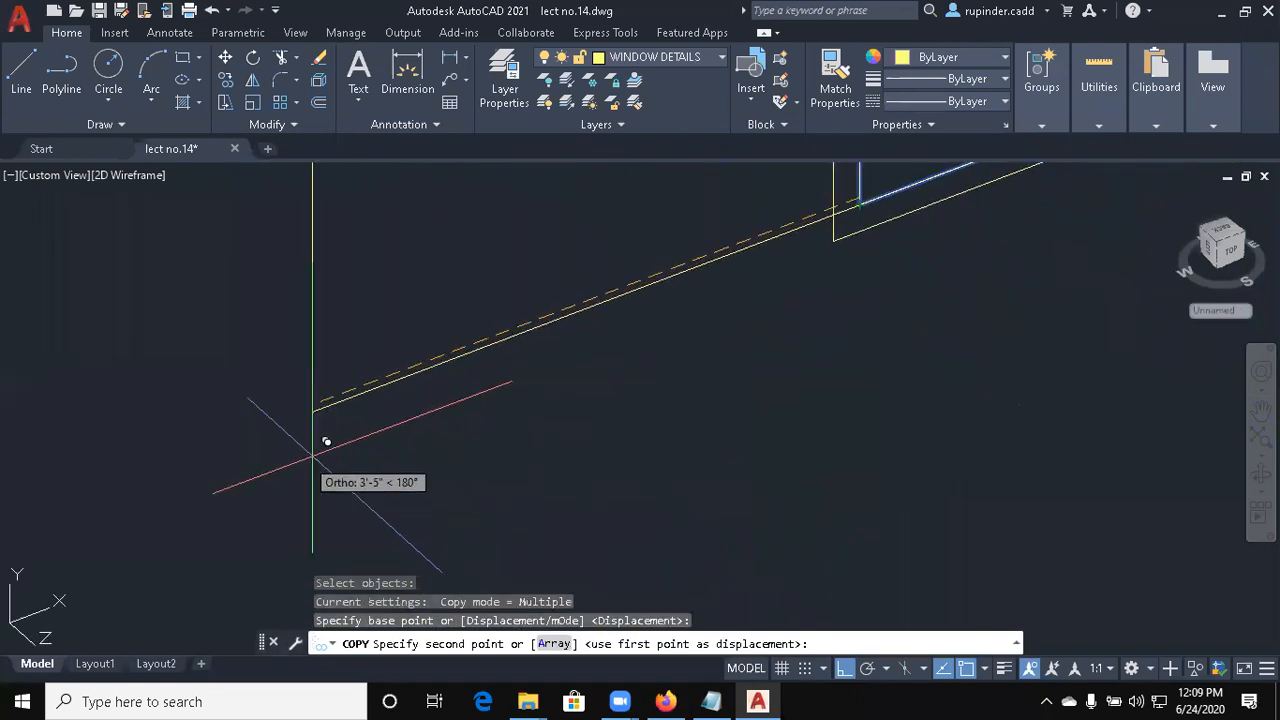
click(249, 460)
scroll(526, 430, down, 1)
scroll(526, 430, down, 1)
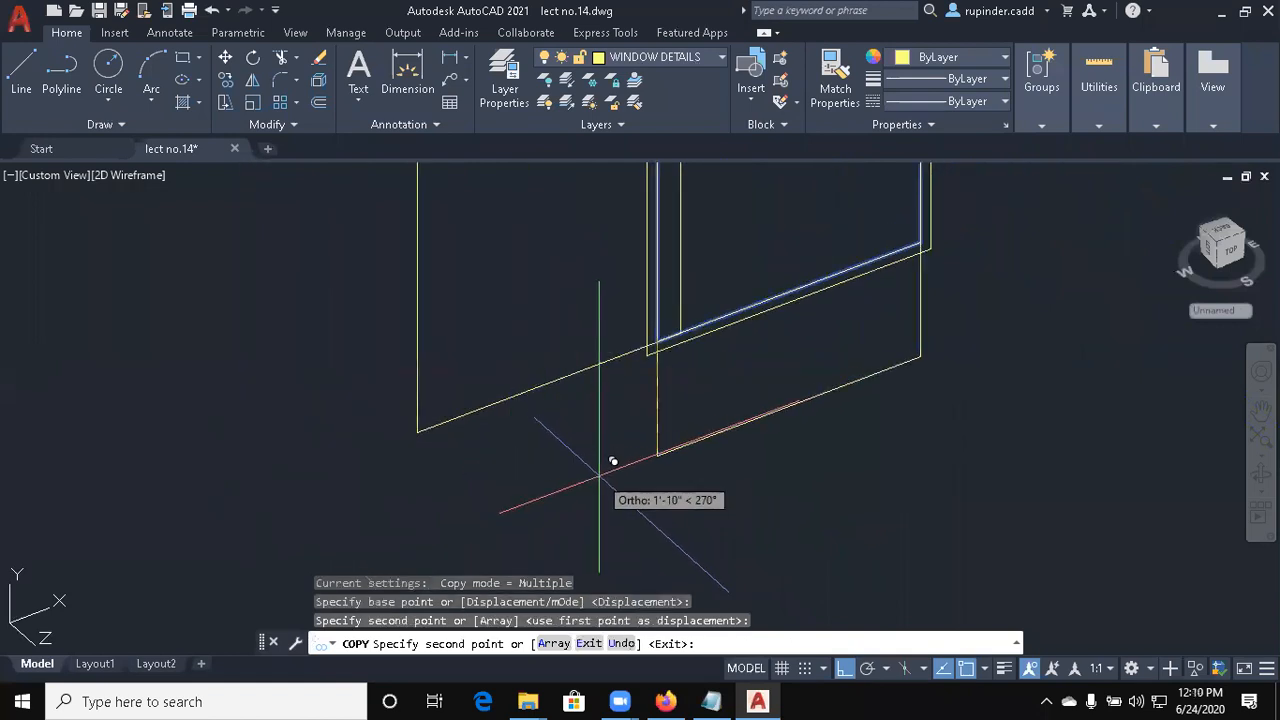
key(ctrl+z)
scroll(613, 463, down, 2)
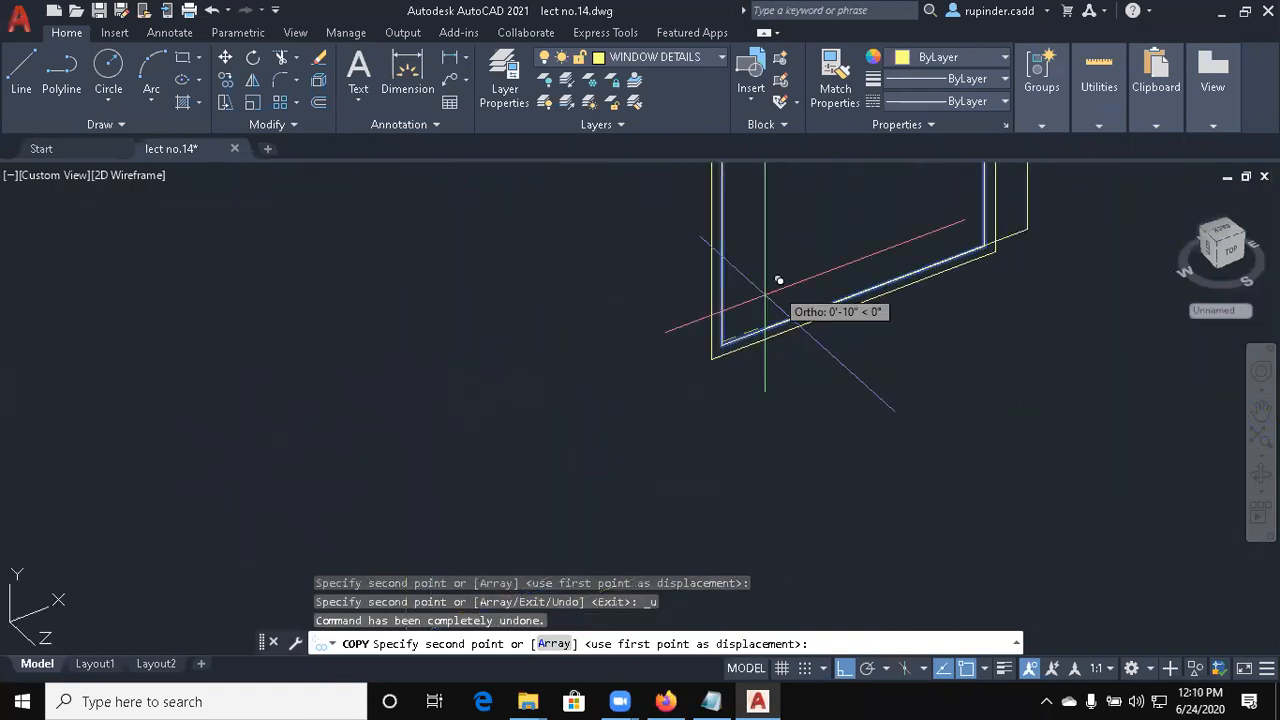
key(Escape)
scroll(720, 450, down, 4)
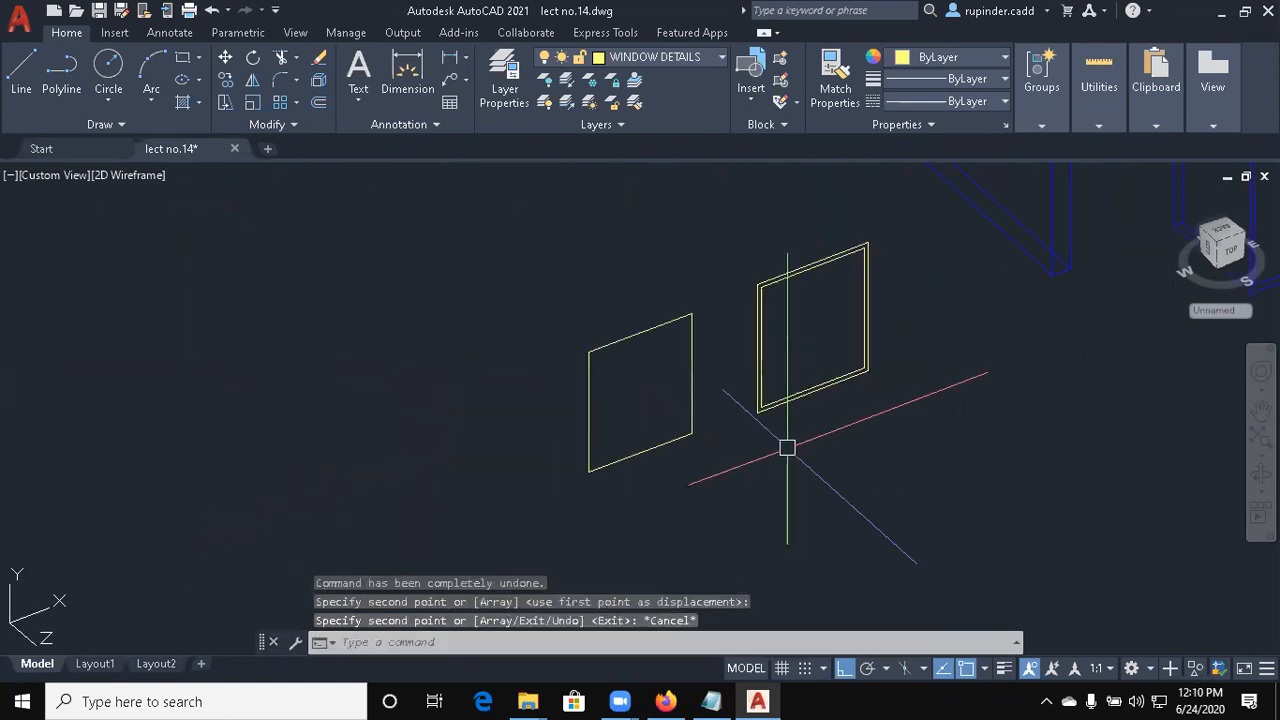
Extrude the outer and inner rectangles of the double outline together to a height of 3
scroll(760, 344, up, 2)
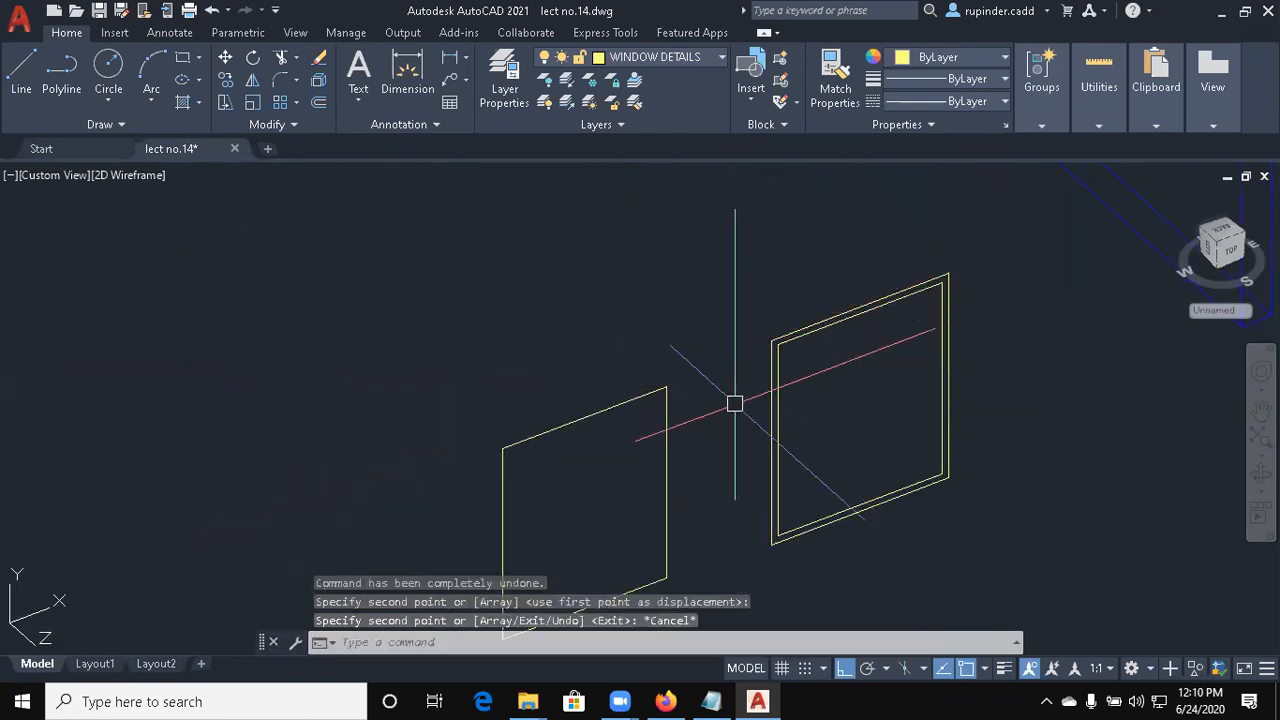
text(ext)
key(Return)
click(846, 404)
click(735, 300)
key(Return)
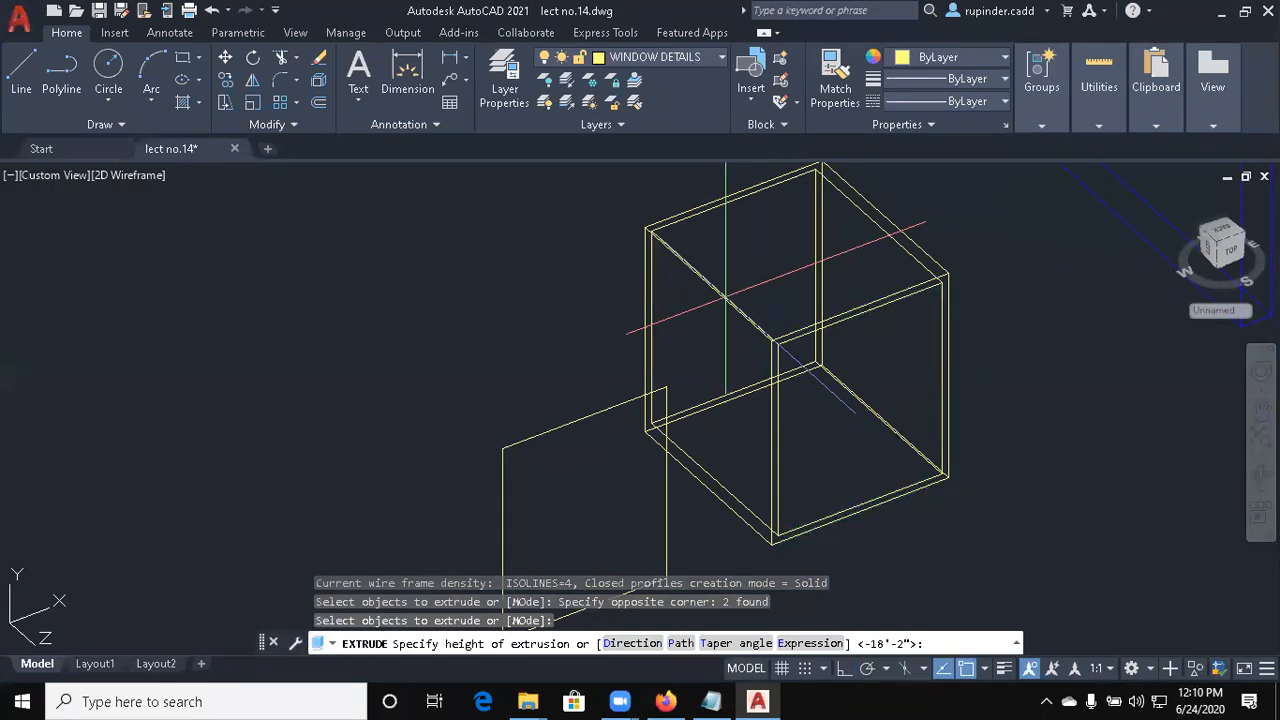
key(Return)
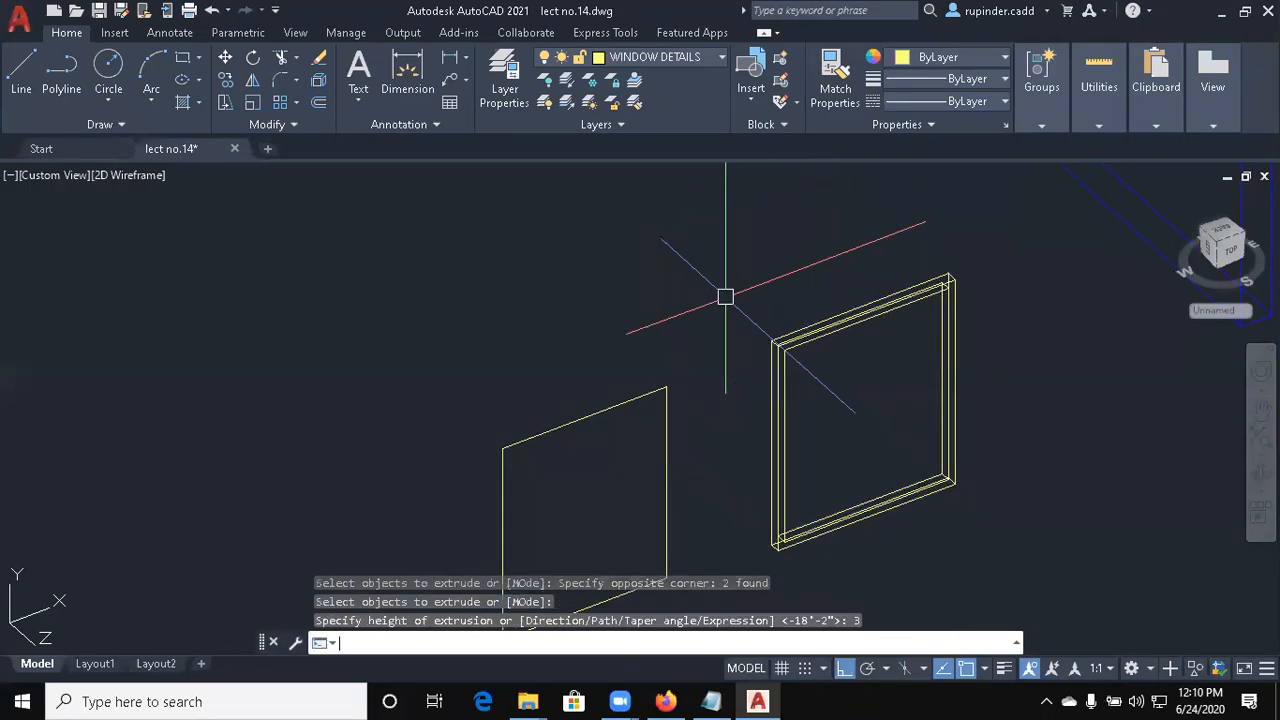
Check the extruded window bodies in the Realistic visual style and return to 2D Wireframe
scroll(709, 571, up, 5)
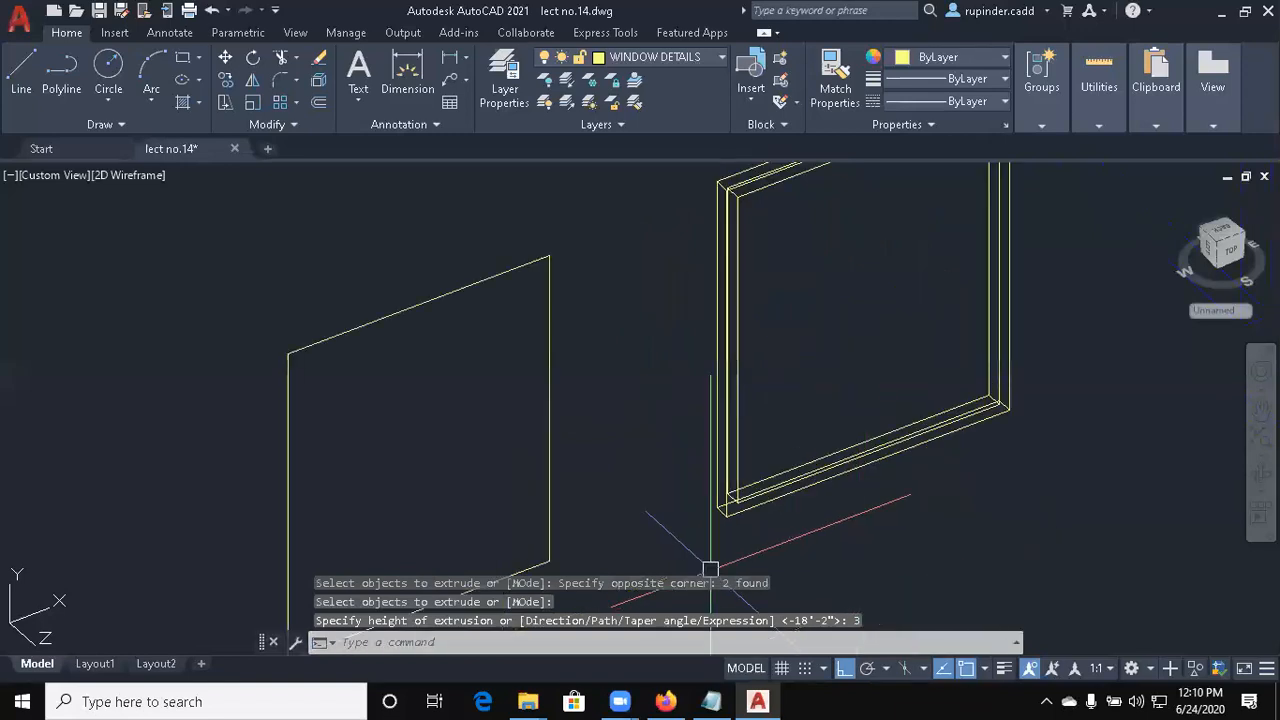
scroll(778, 408, down, 6)
text(vs)
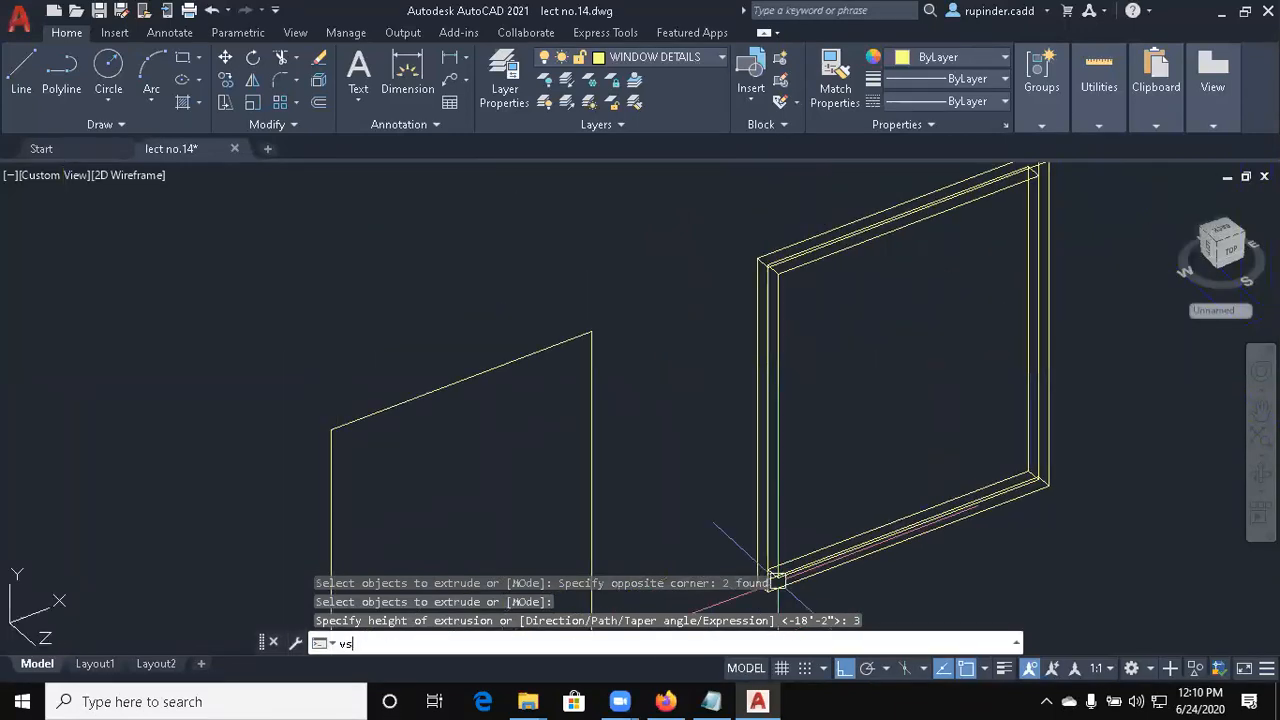
key(Return)
text(r)
key(Return)
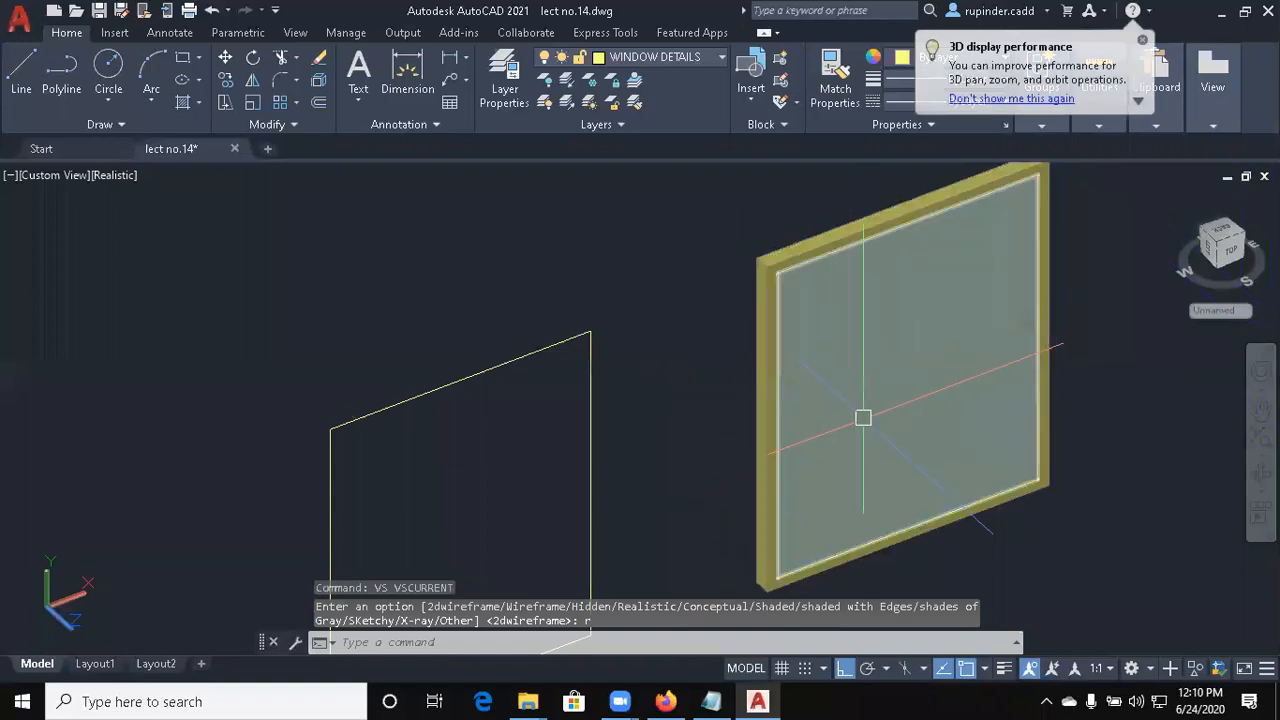
key(Escape)
text(vs)
key(Return)
text(2)
key(Return)
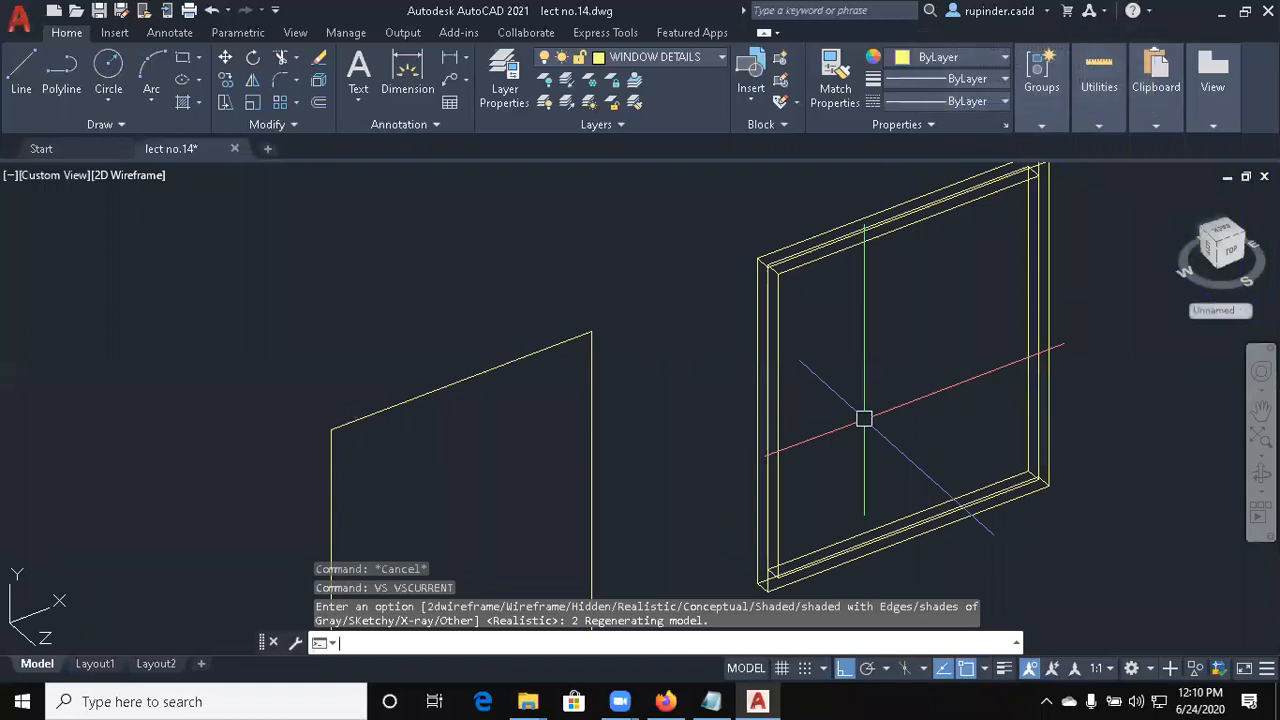
Subtract the inner extruded body from the outer one to leave a hollow window frame
text(su)
key(Return)
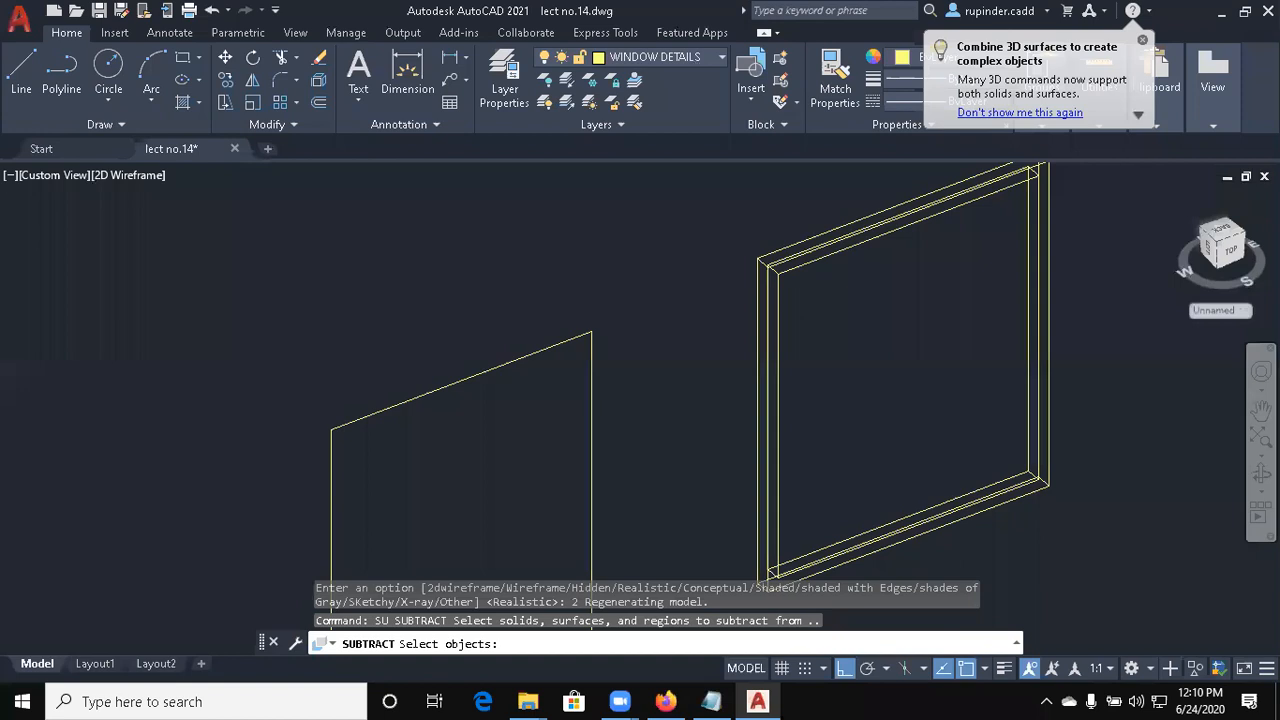
scroll(829, 414, up, 3)
scroll(909, 417, down, 2)
scroll(891, 334, up, 5)
scroll(683, 455, down, 5)
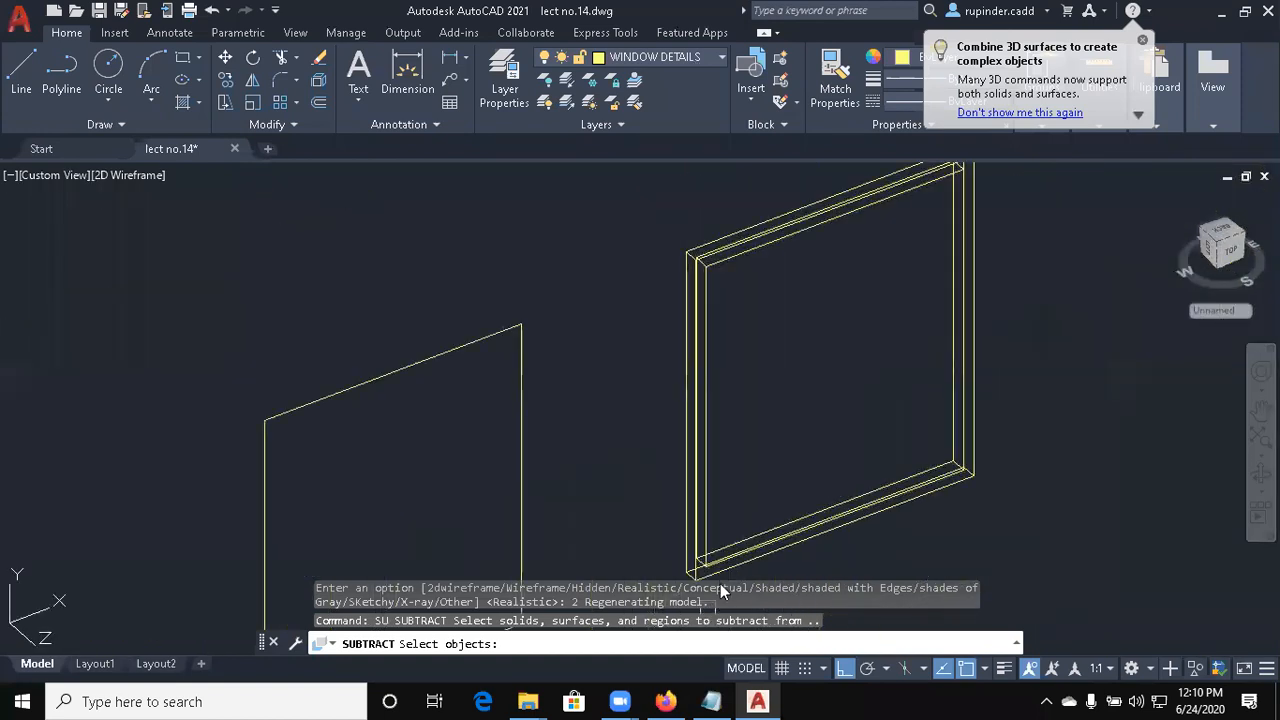
scroll(763, 483, up, 5)
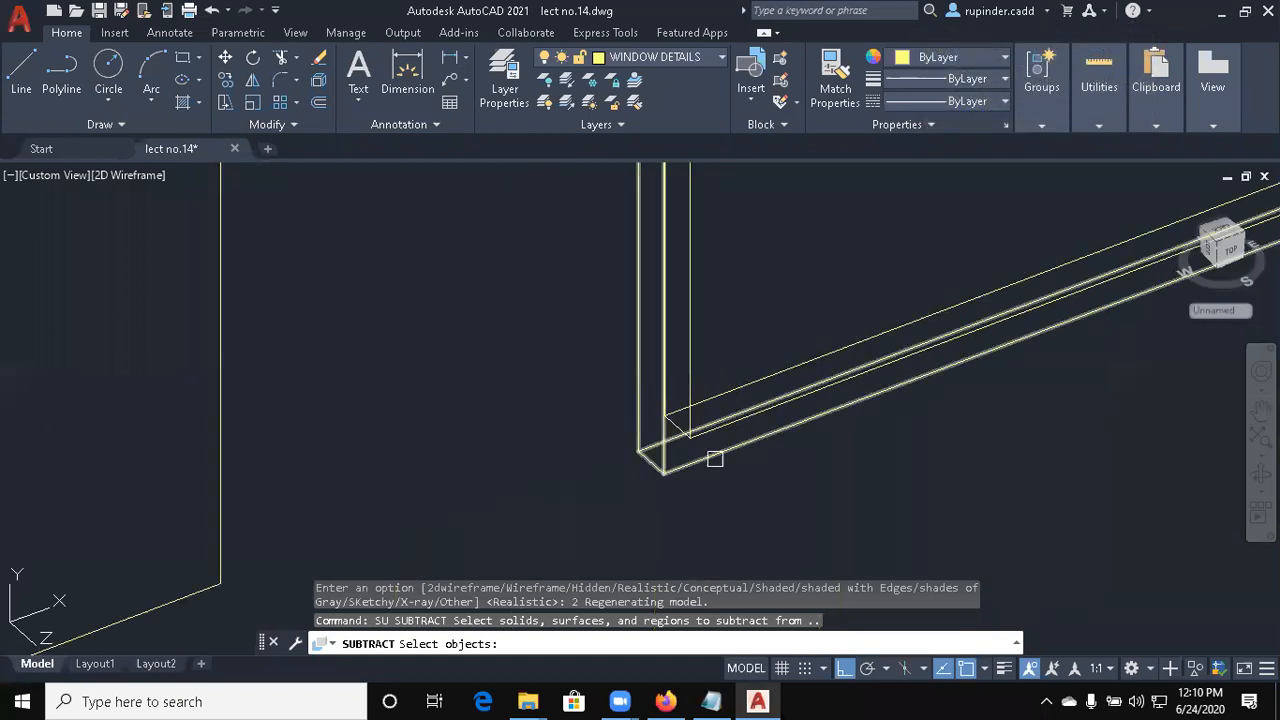
click(715, 458)
key(Return)
click(687, 360)
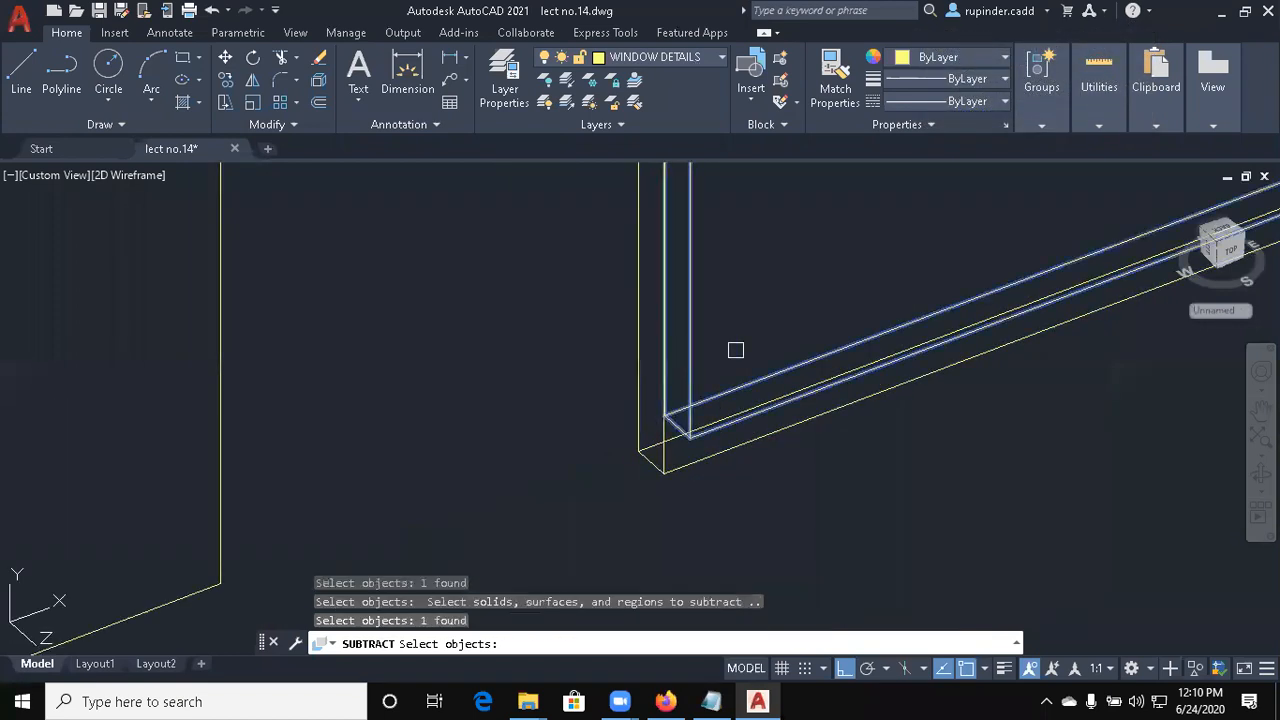
key(Escape)
Set the visual style to Realistic and inspect the window frame and the copied rectangle beside it
text(vs)
key(Return)
text(r)
key(Return)
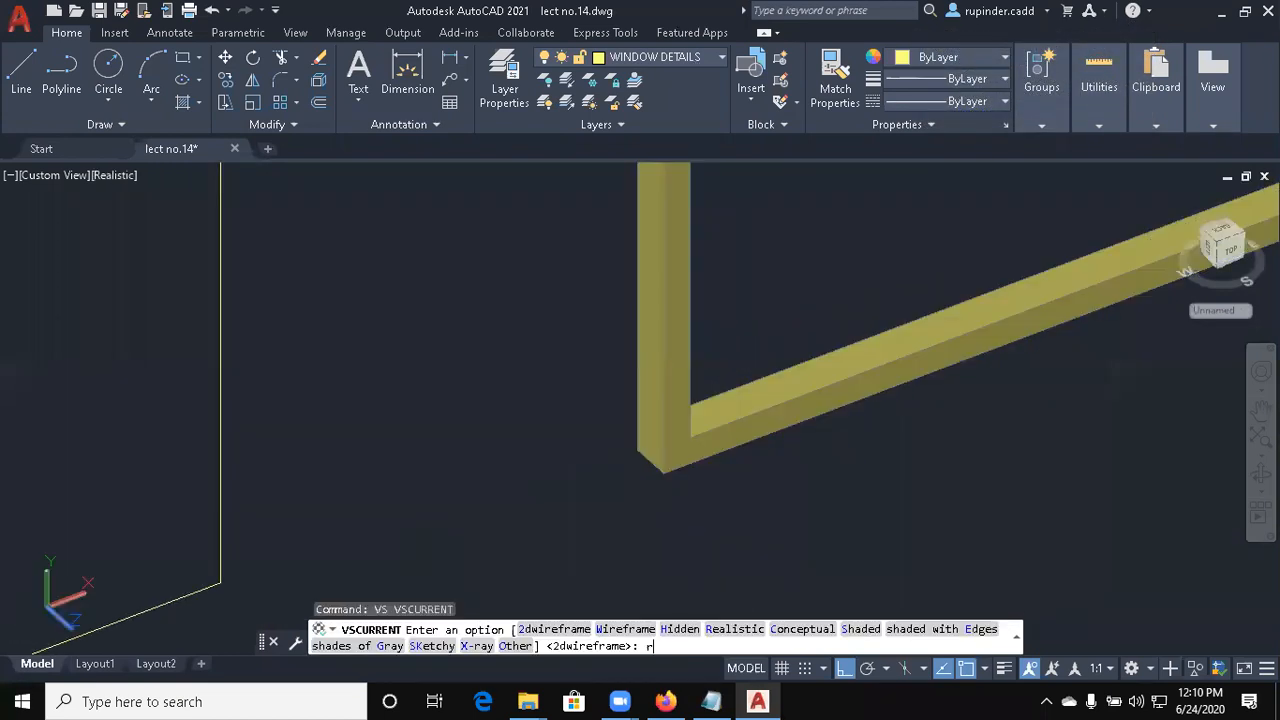
middle_drag(735, 349, 780, 497)
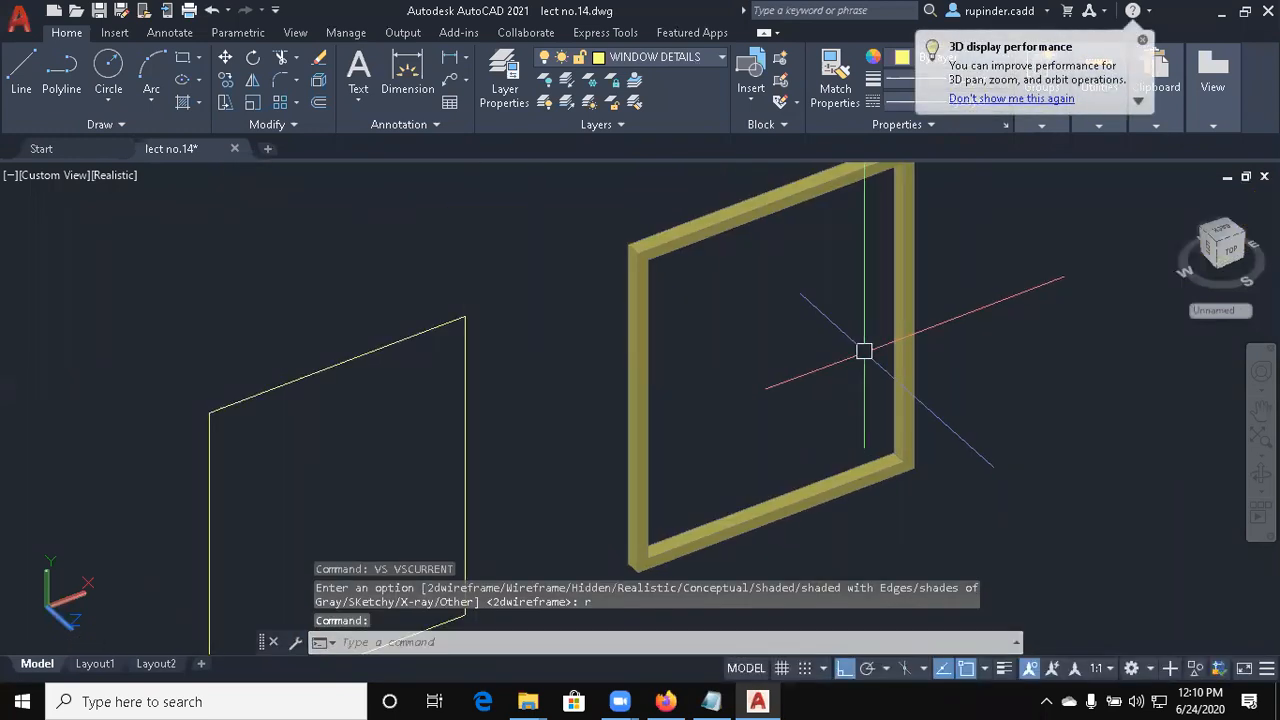
scroll(803, 340, down, 2)
middle_drag(574, 460, 590, 368)
scroll(591, 366, up, 2)
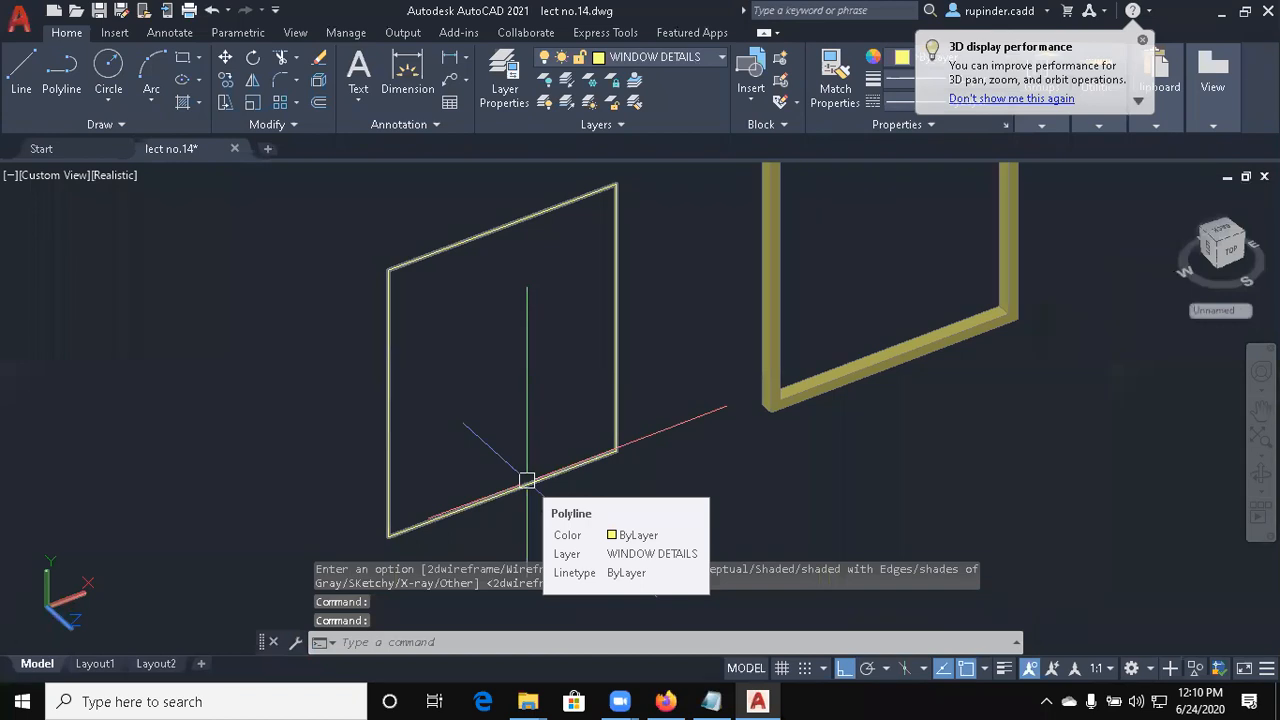
scroll(555, 422, up, 1)
middle_drag(555, 422, 589, 411)
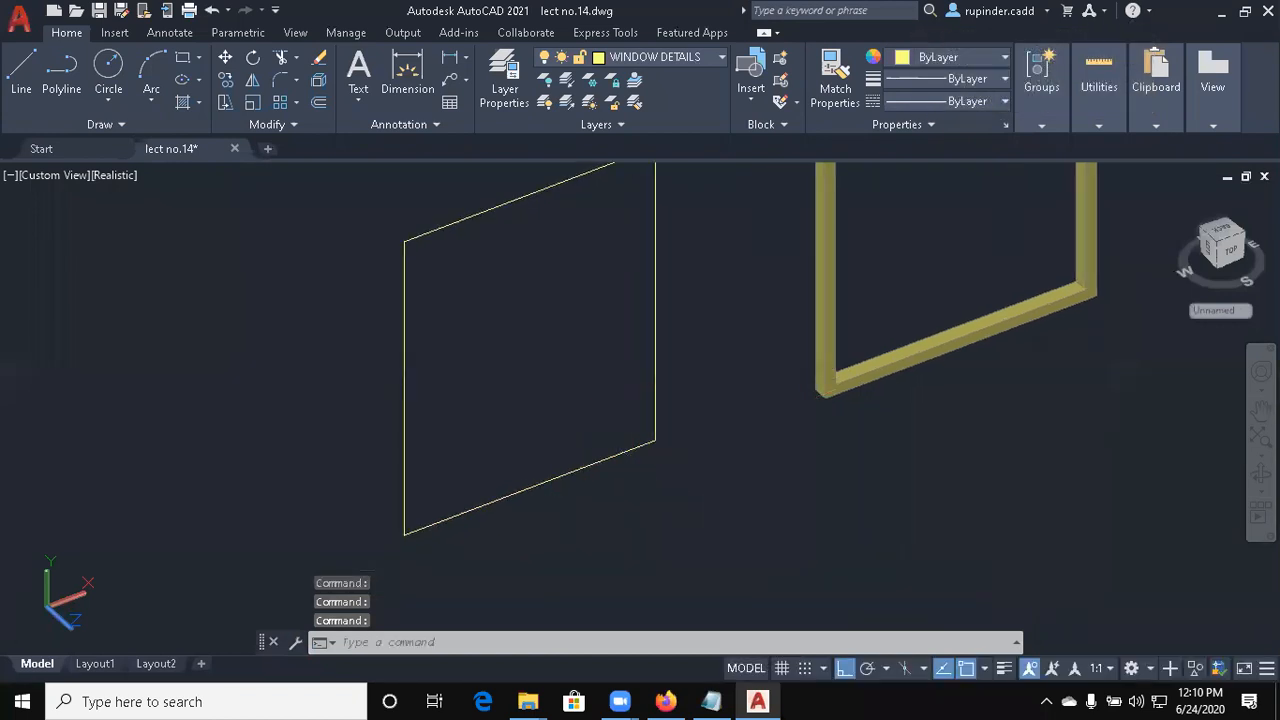
key(Escape)
text(o)
key(Return)
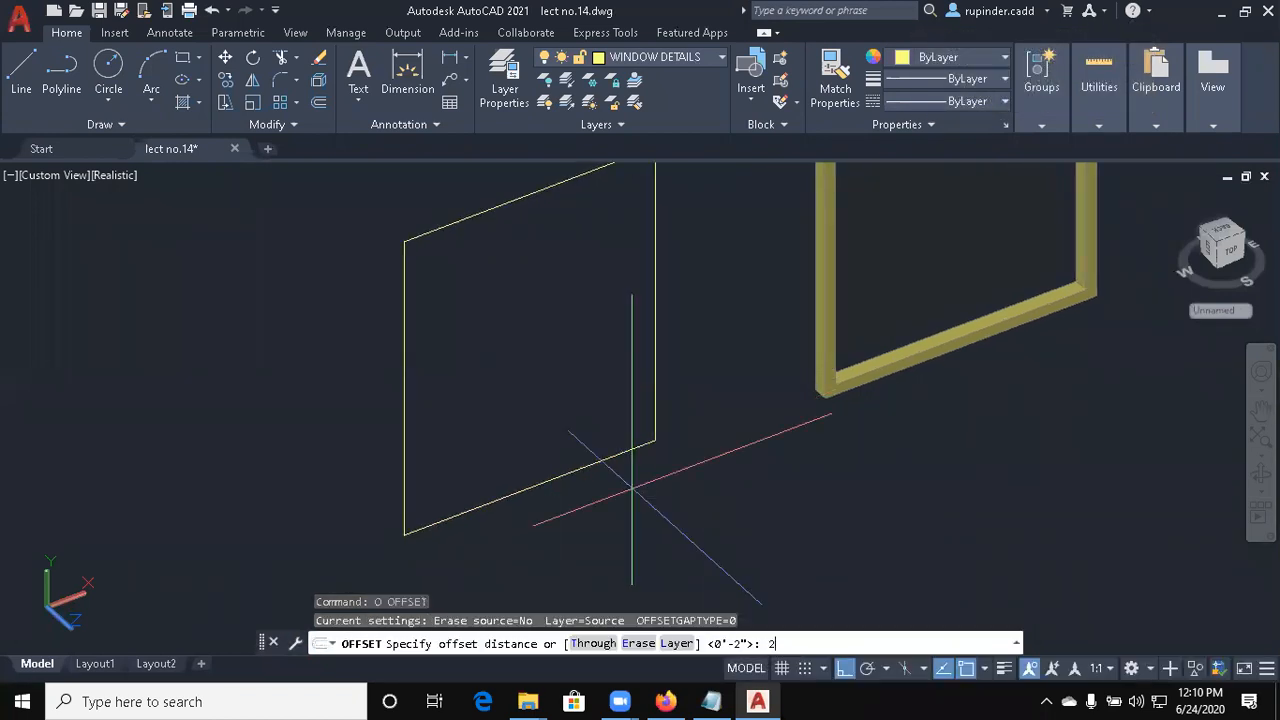
text(2)
key(Escape)
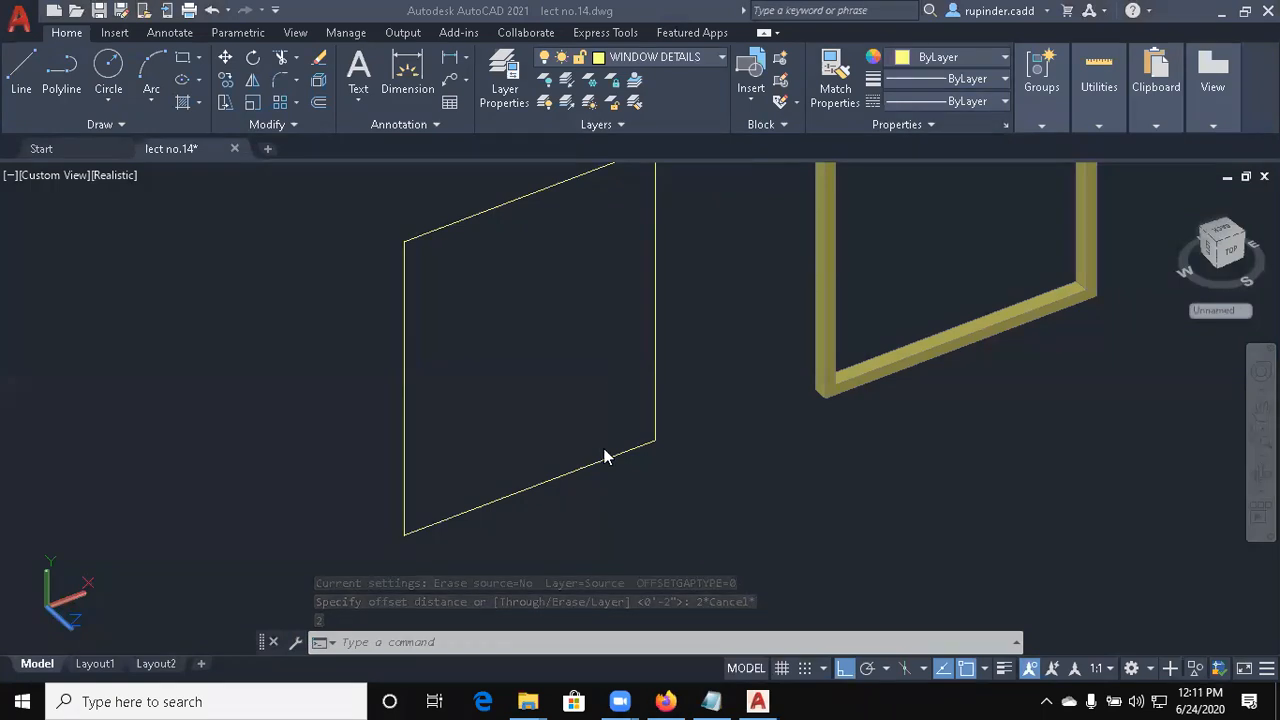
key(Escape)
key(Escape)
text(o)
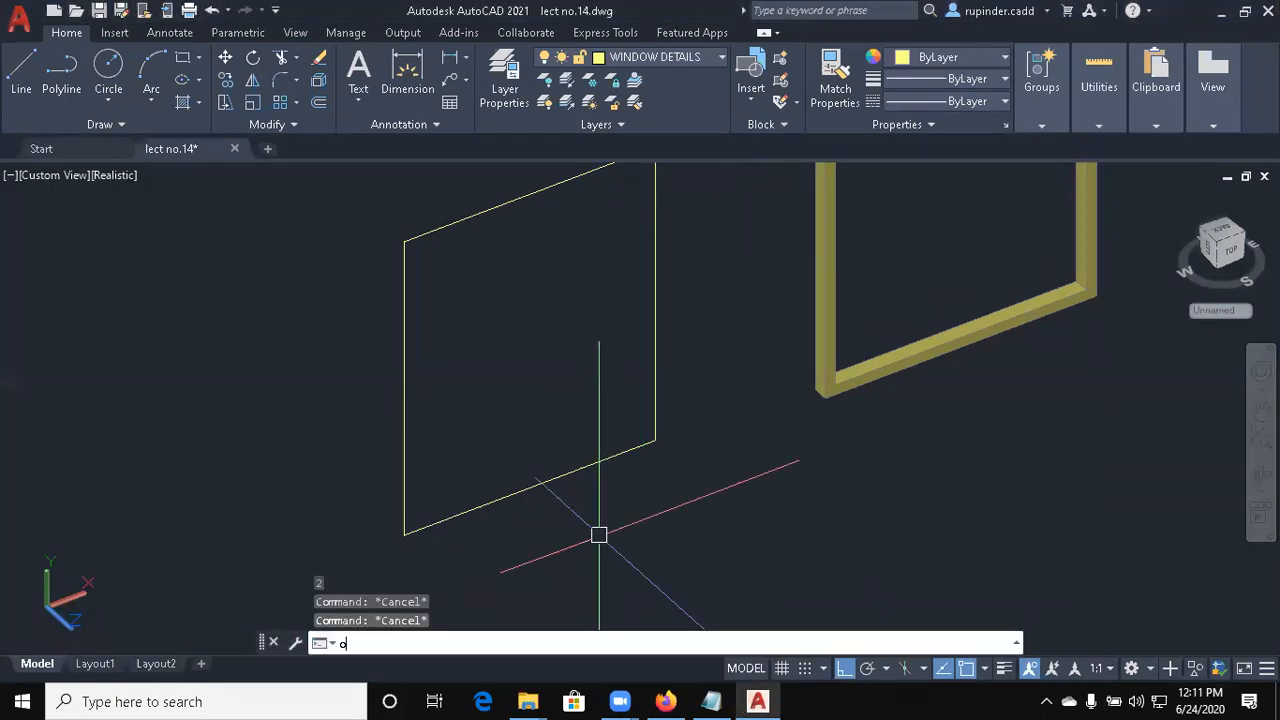
key(Return)
scroll(970, 265, down, 3)
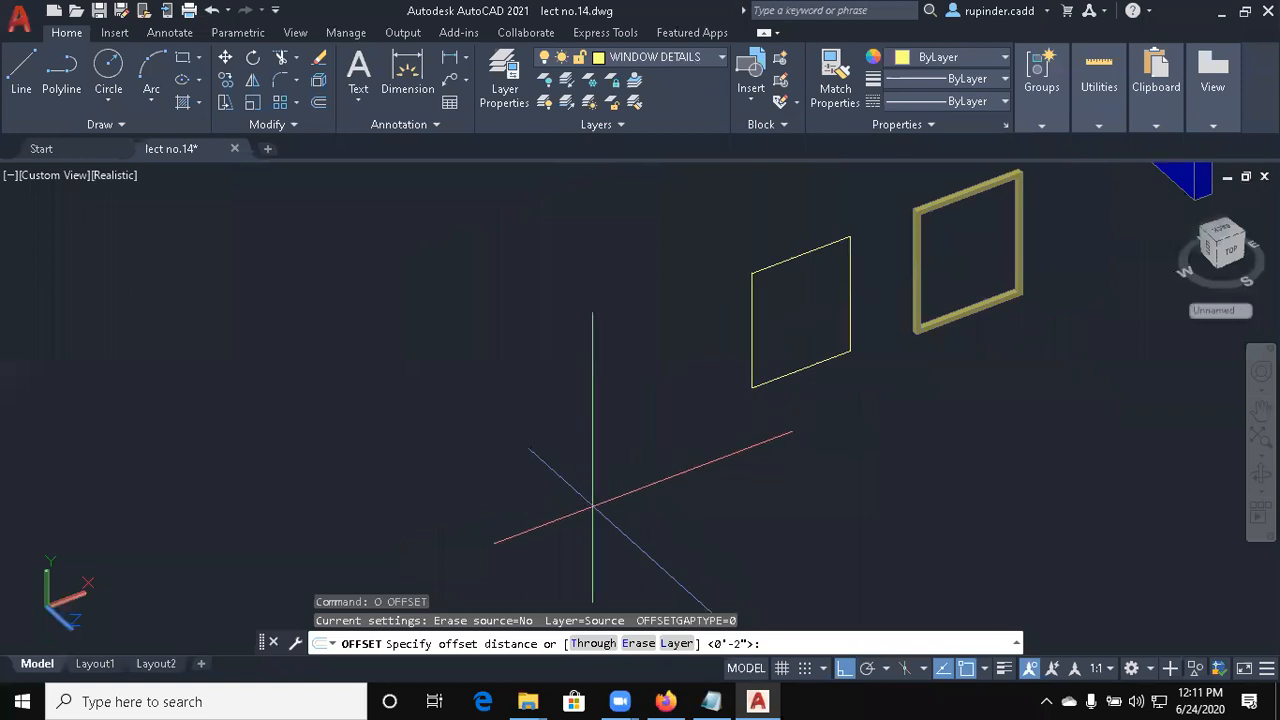
middle_drag(932, 380, 855, 510)
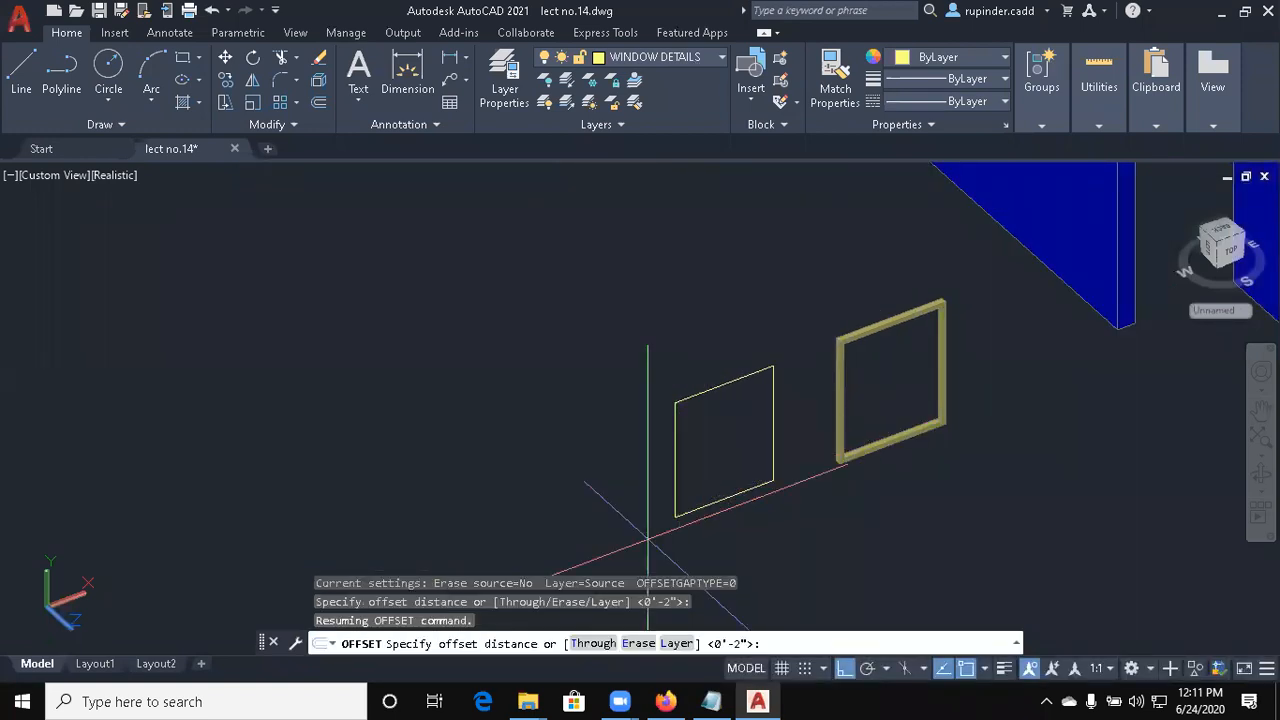
key(Escape)
Offset the copied window rectangle inward by a distance of 3
text(o)
key(Return)
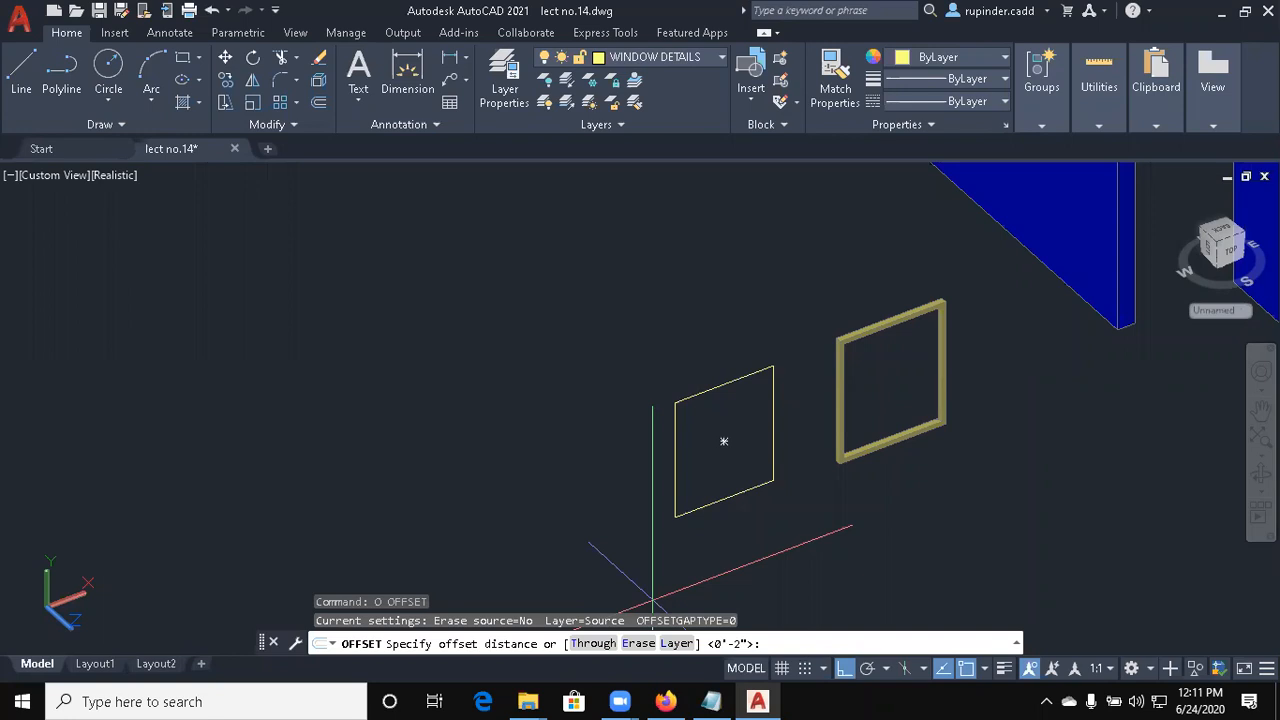
text(3)
key(Return)
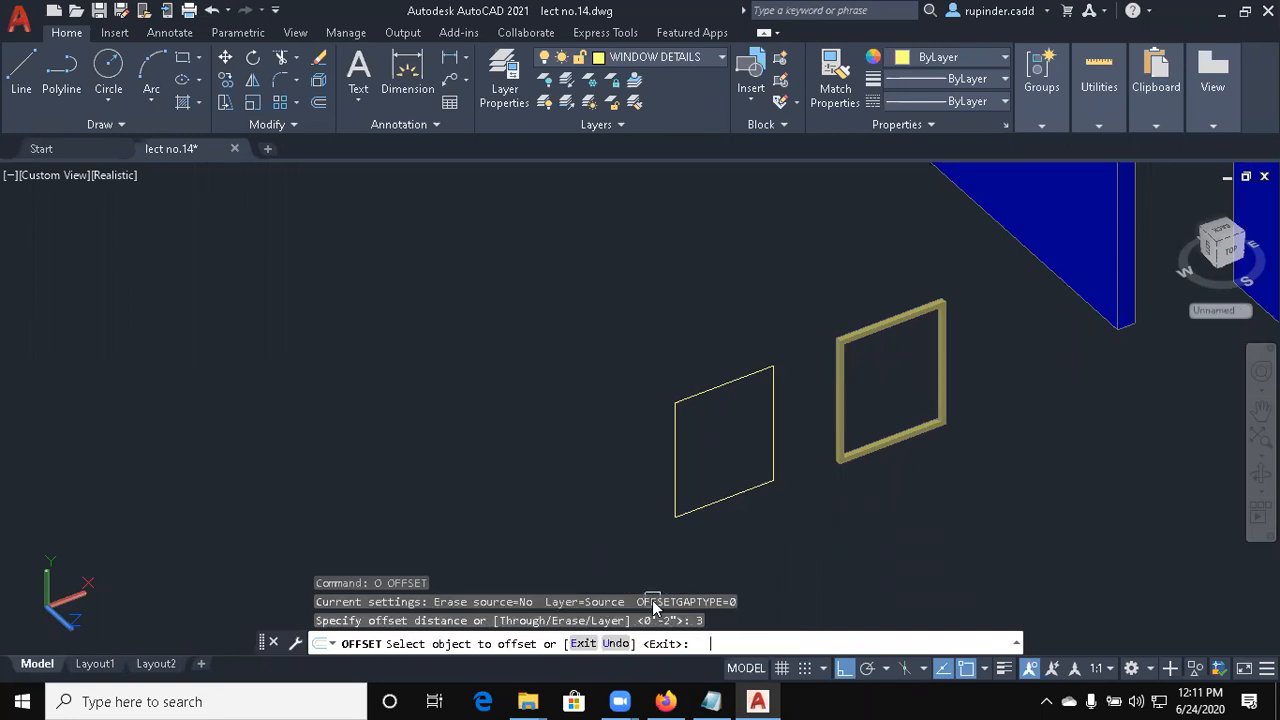
click(719, 391)
click(729, 446)
key(Escape)
Extrude the copied rectangle and its inner offset together to a height of 5
scroll(712, 490, up, 2)
middle_drag(699, 463, 646, 463)
scroll(644, 466, up, 2)
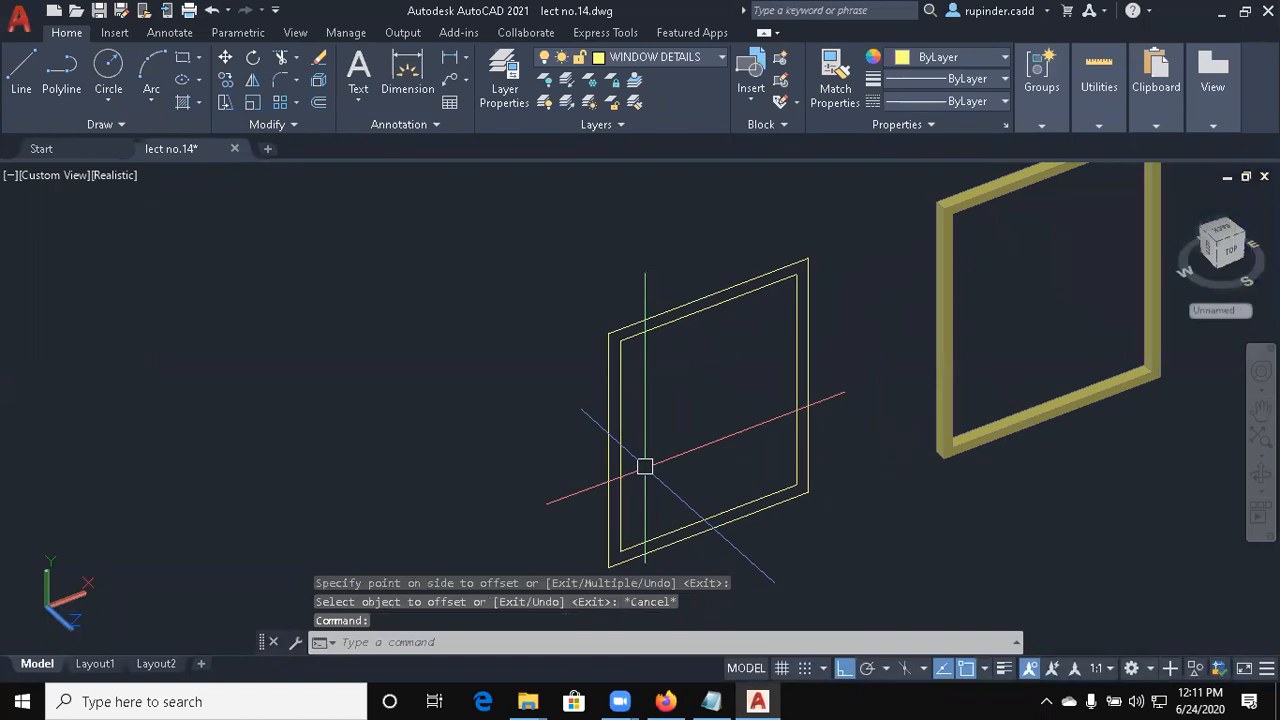
text(o)
key(BackSpace)
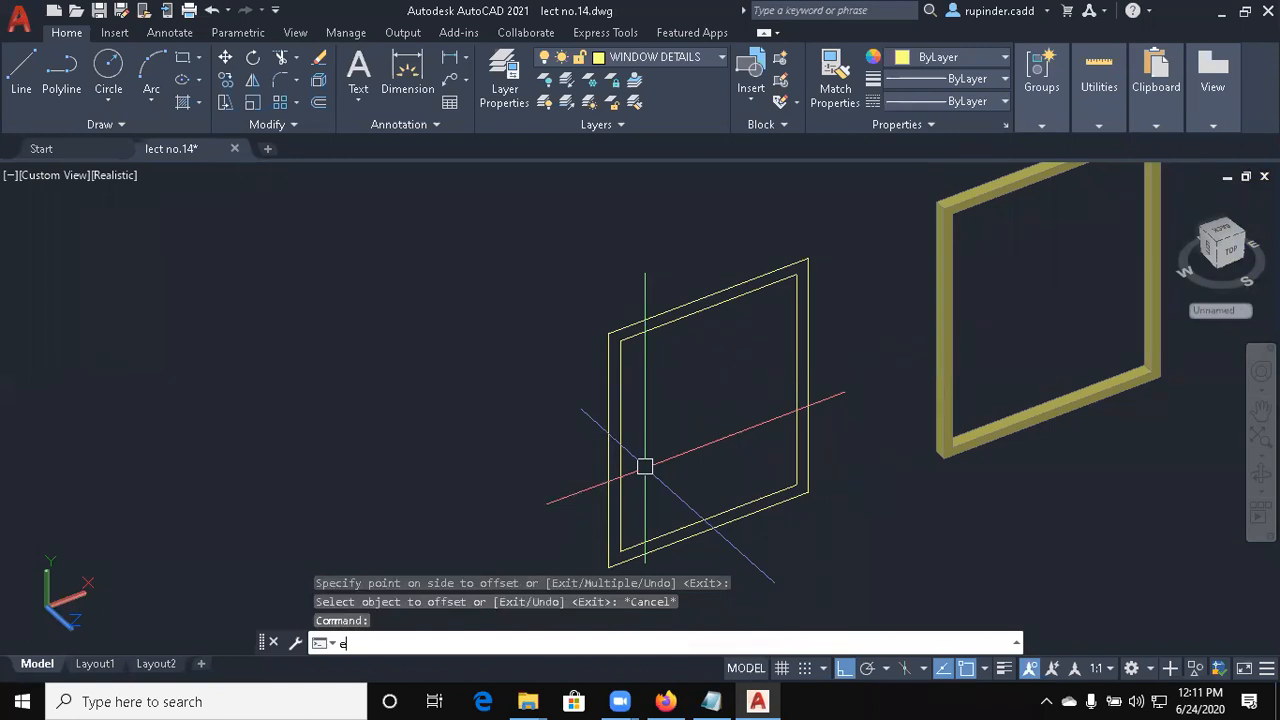
text(t)
key(Return)
click(694, 431)
click(286, 180)
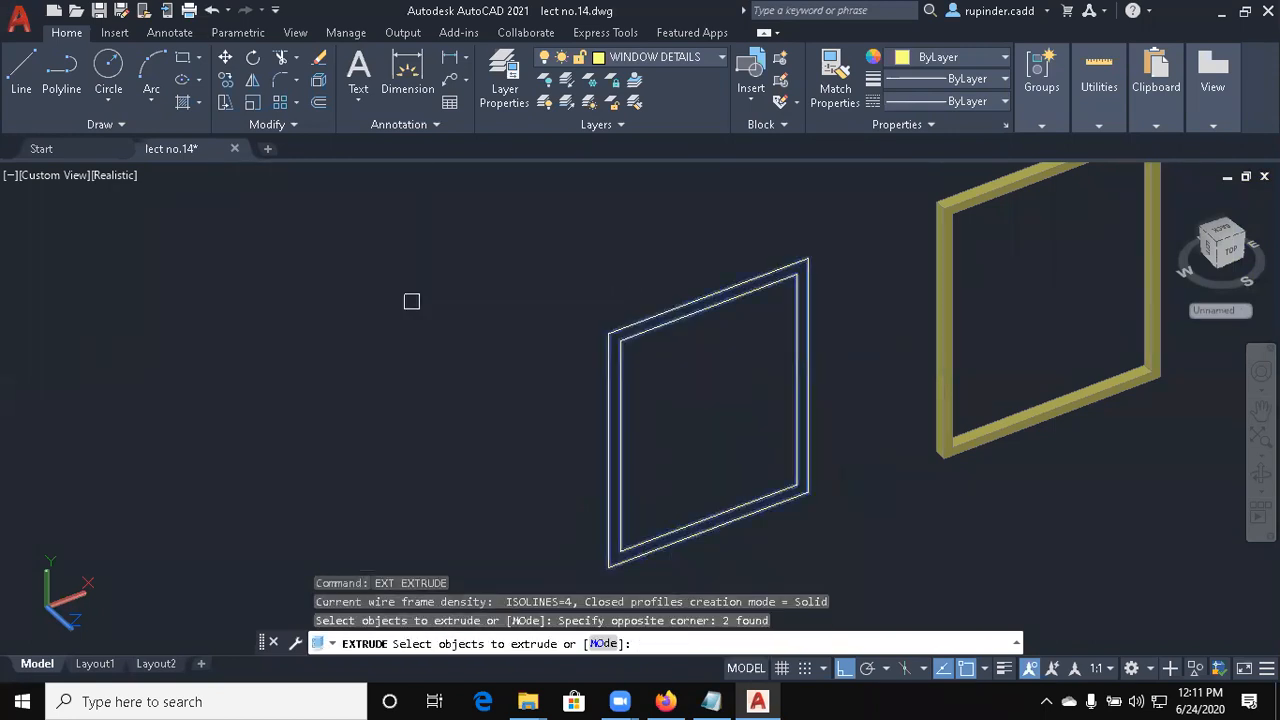
key(Return)
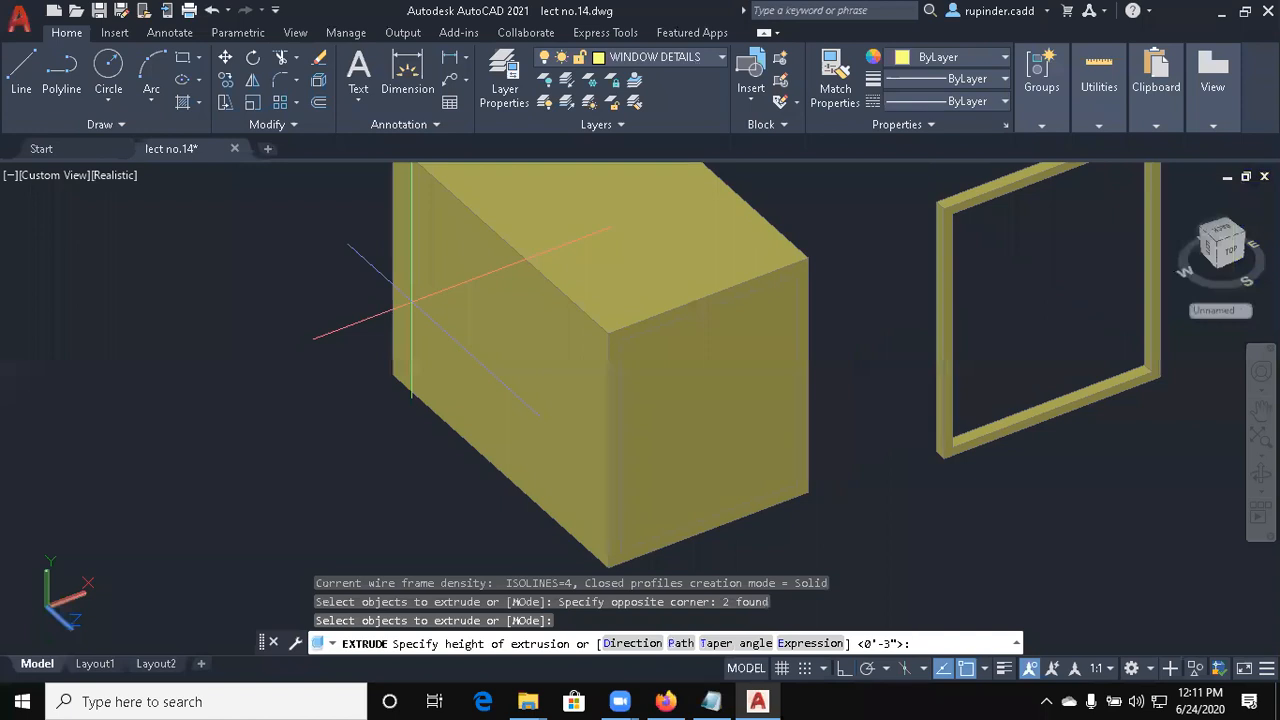
text(5)
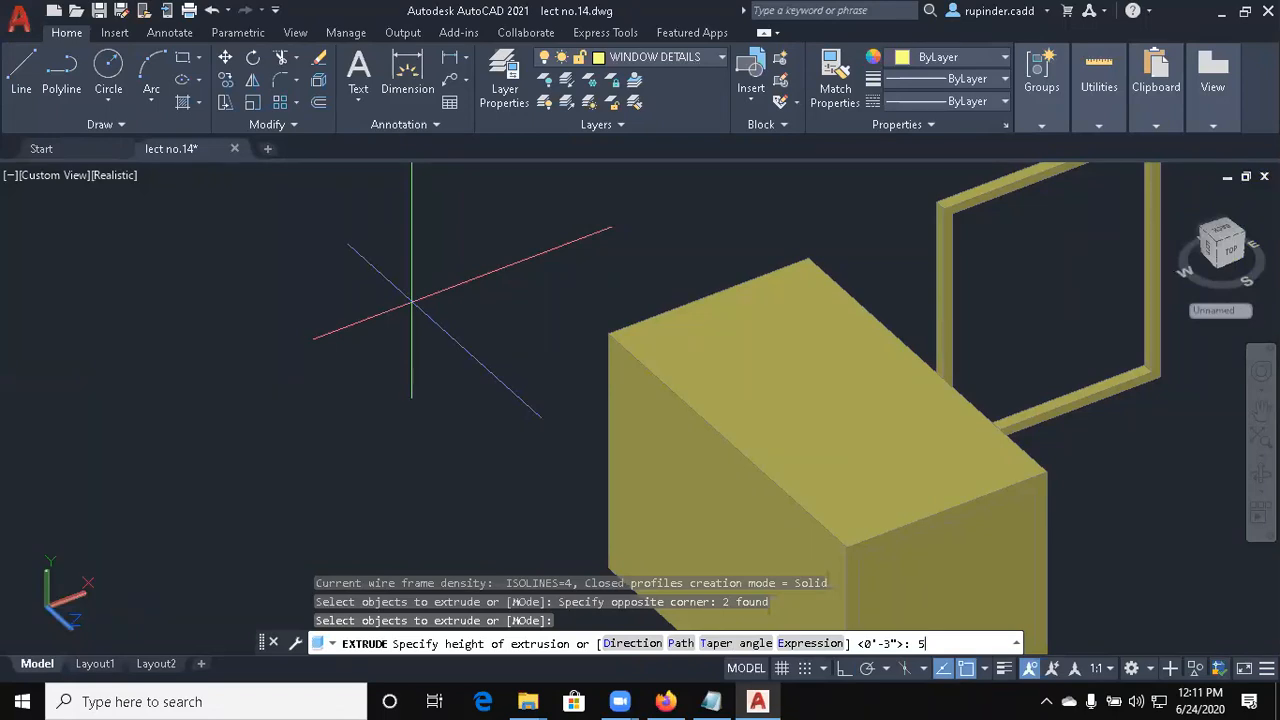
key(Return)
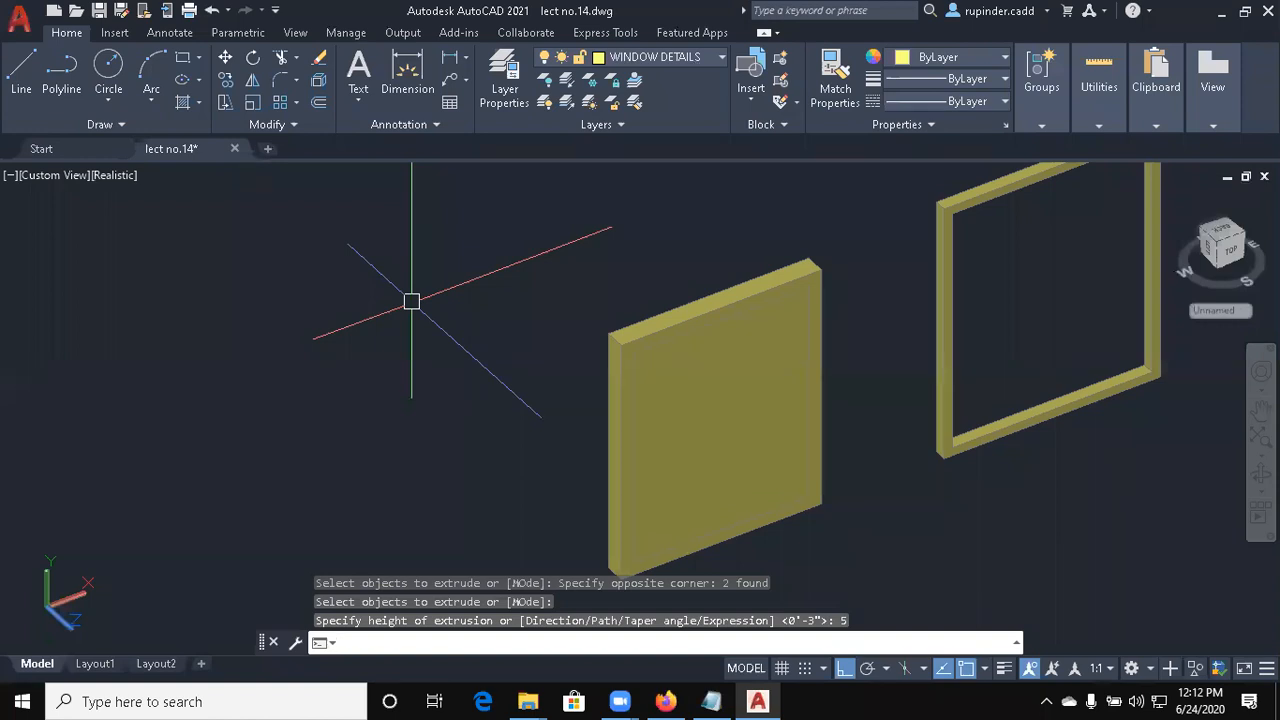
Switch the visual style to 2D Wireframe
text(s)
key(BackSpace)
text(vs)
key(Return)
text(2)
key(Return)
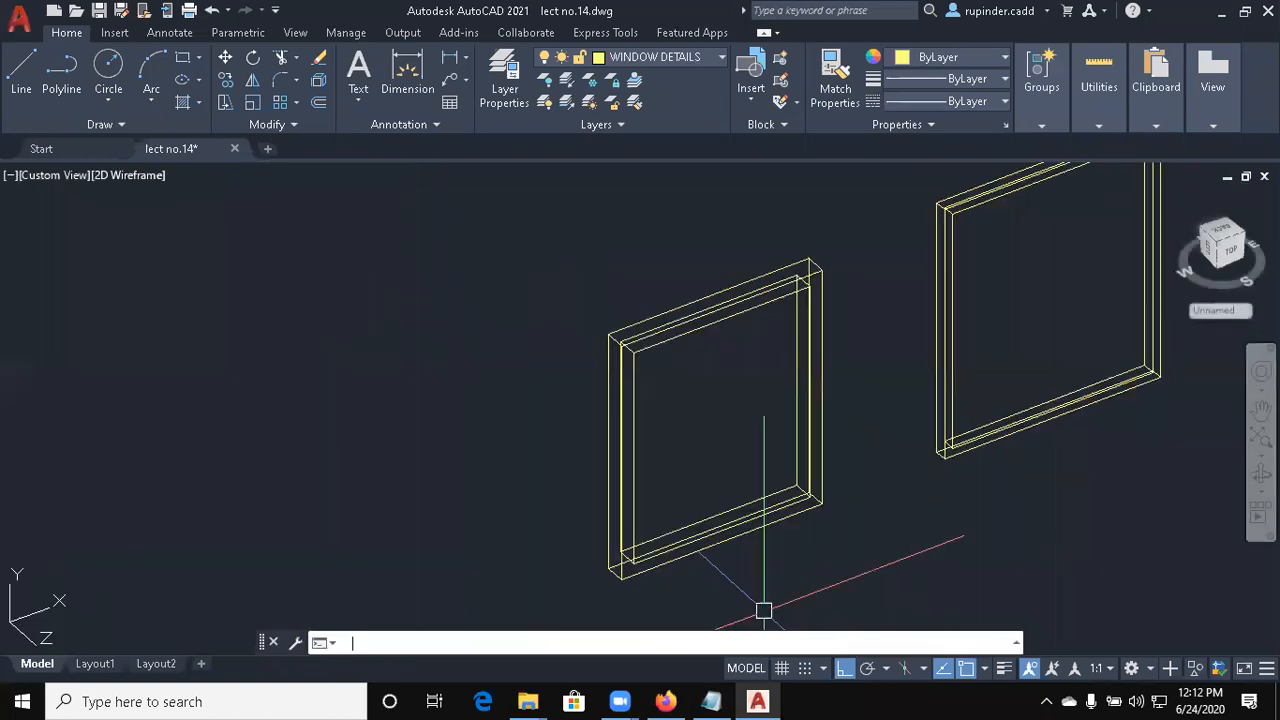
Subtract the inner body from the outer body of the second window to leave a hollow inner frame
text(su)
key(Return)
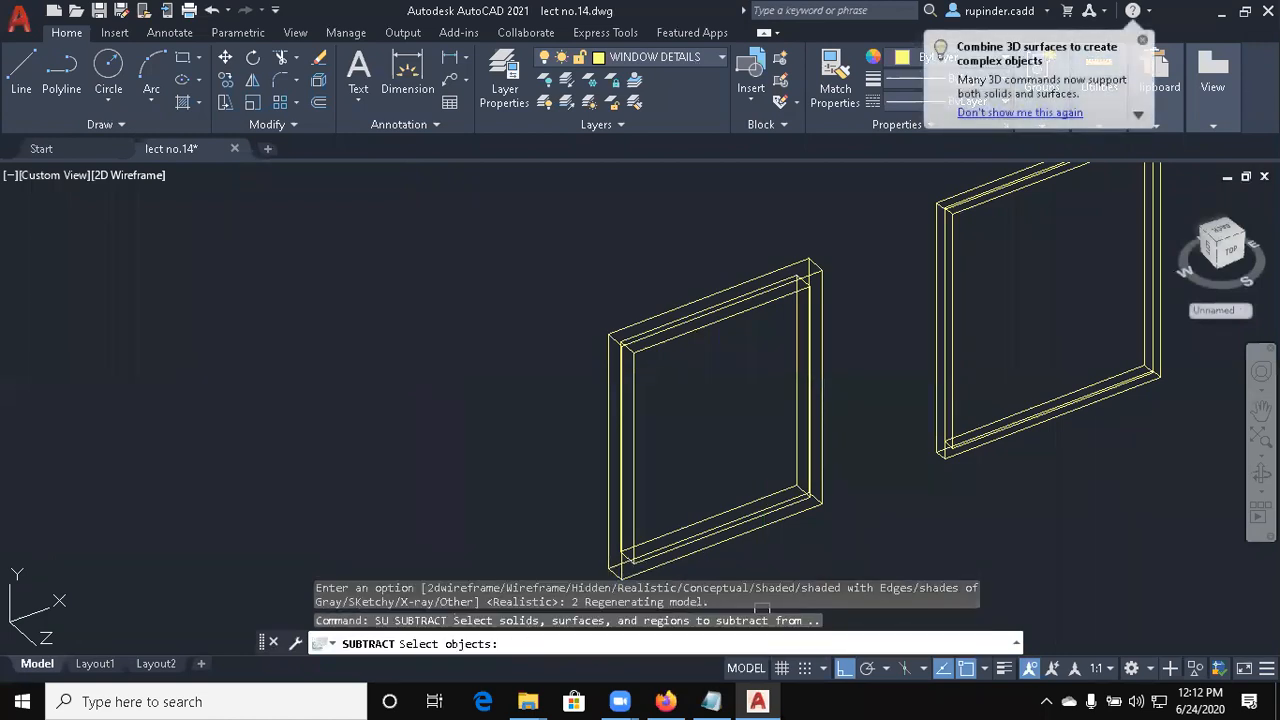
scroll(590, 473, up, 4)
scroll(547, 476, down, 4)
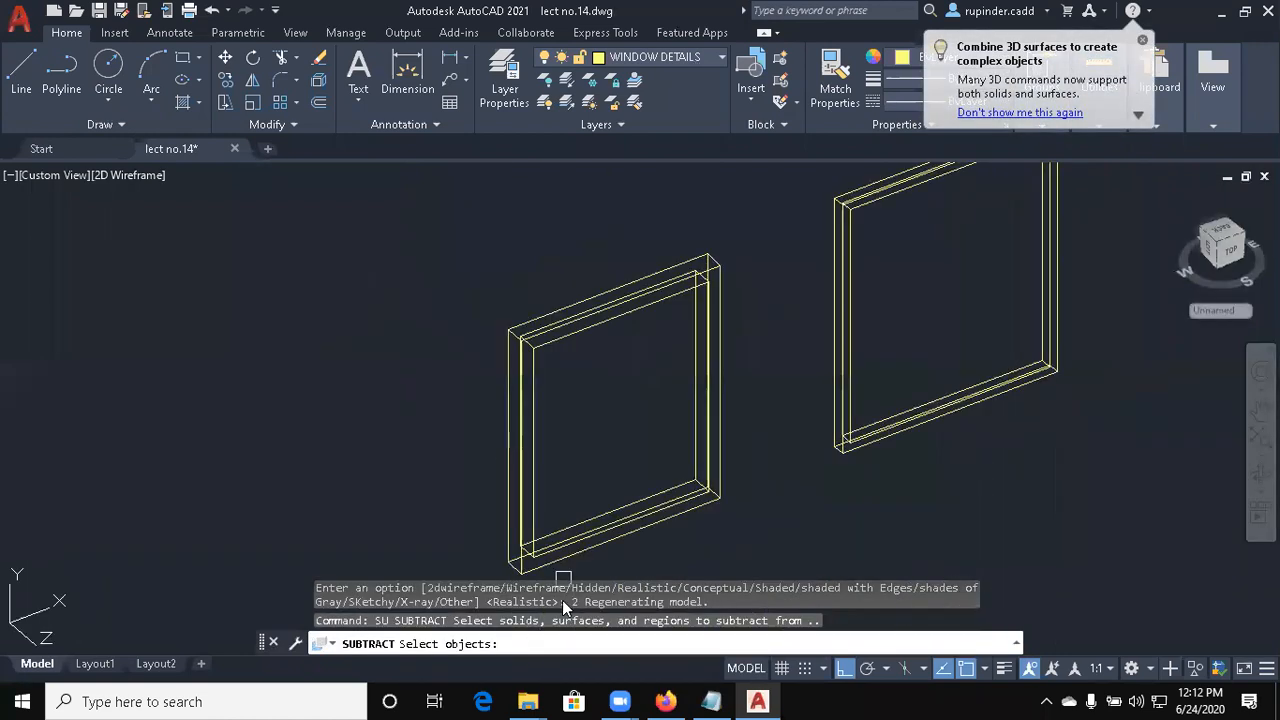
click(600, 531)
key(Return)
click(530, 490)
key(Return)
Set the visual style to Realistic and inspect the two hollow window frames side by side
text(vs)
key(Return)
text(r)
key(Return)
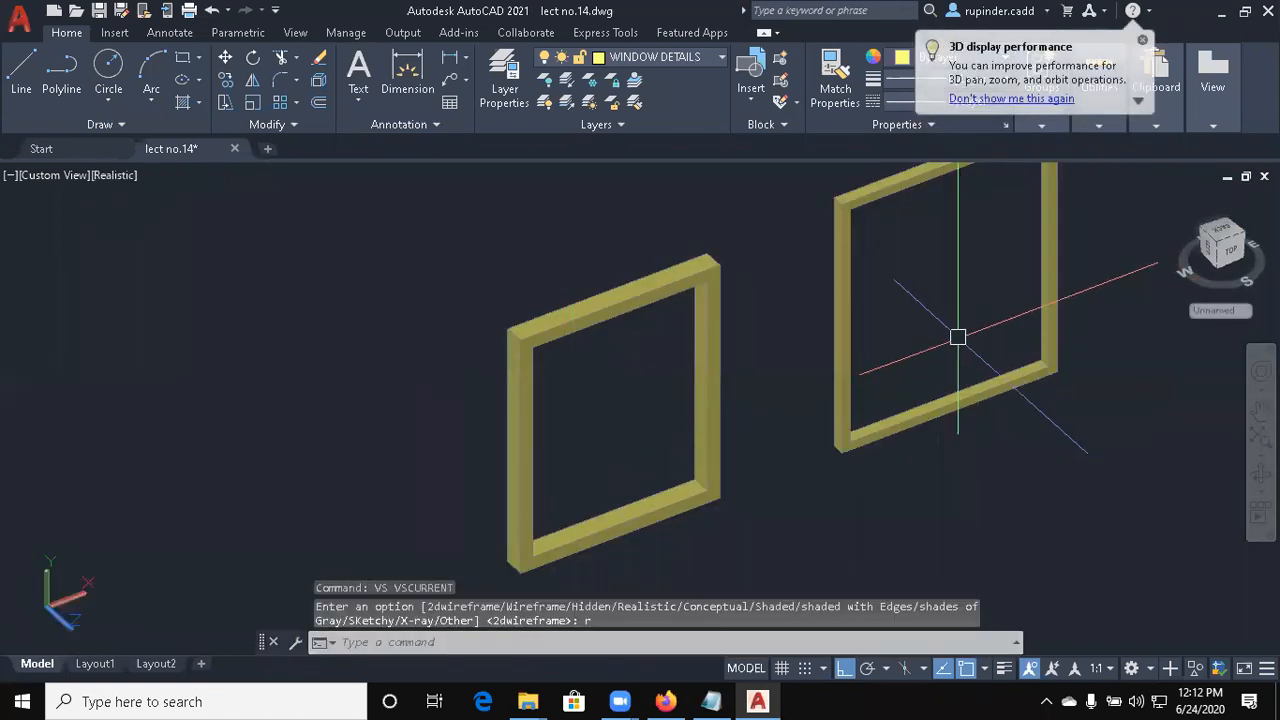
middle_drag(957, 337, 906, 459)
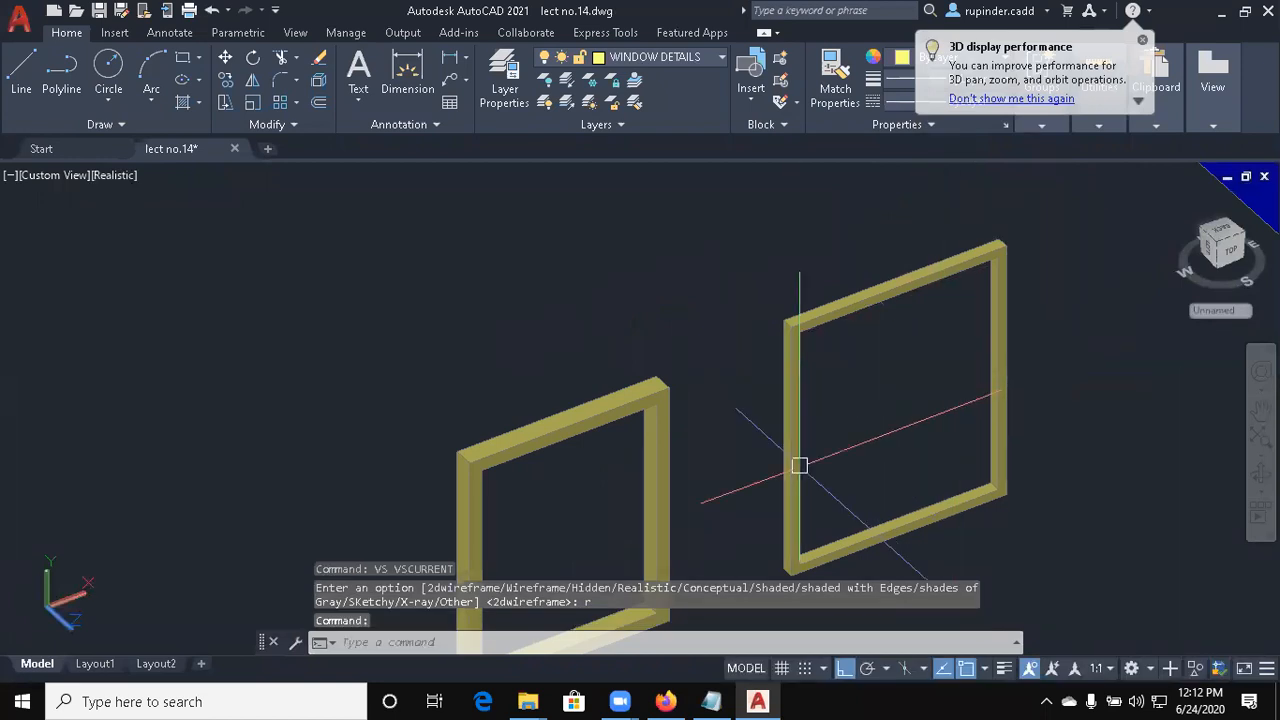
scroll(886, 482, down, 4)
middle_drag(807, 548, 802, 428)
scroll(777, 449, up, 6)
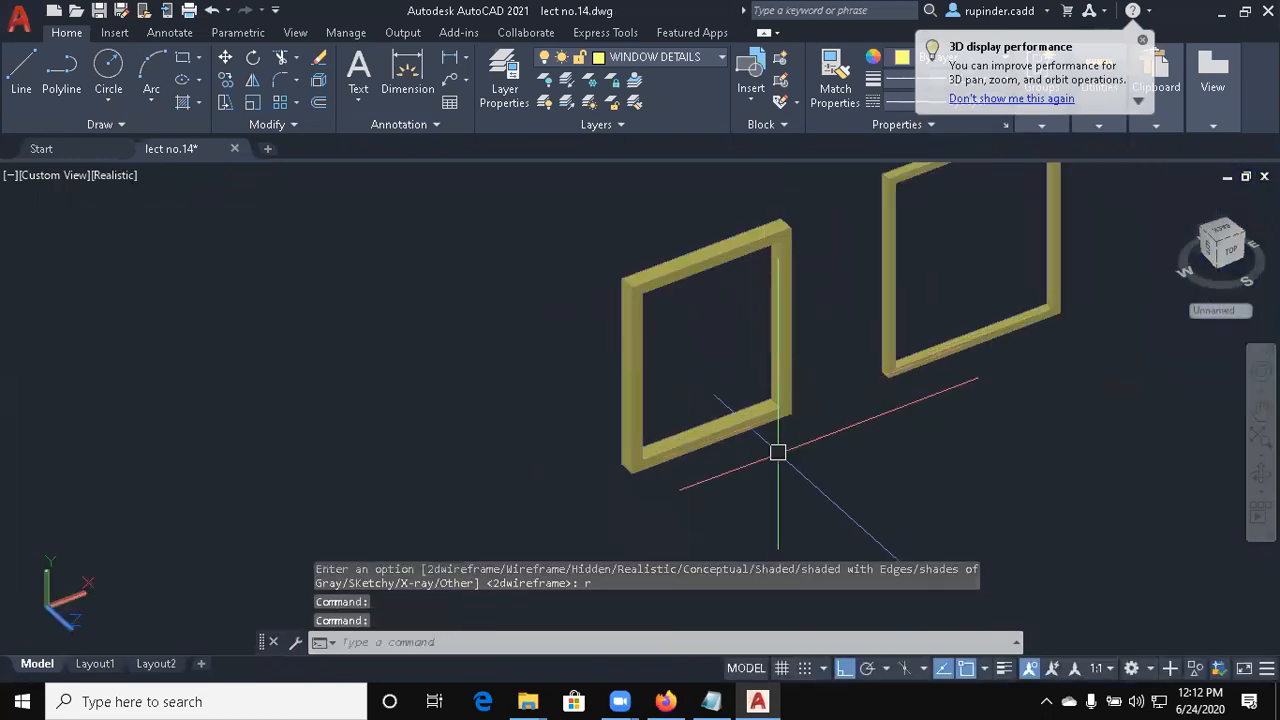
scroll(789, 406, down, 4)
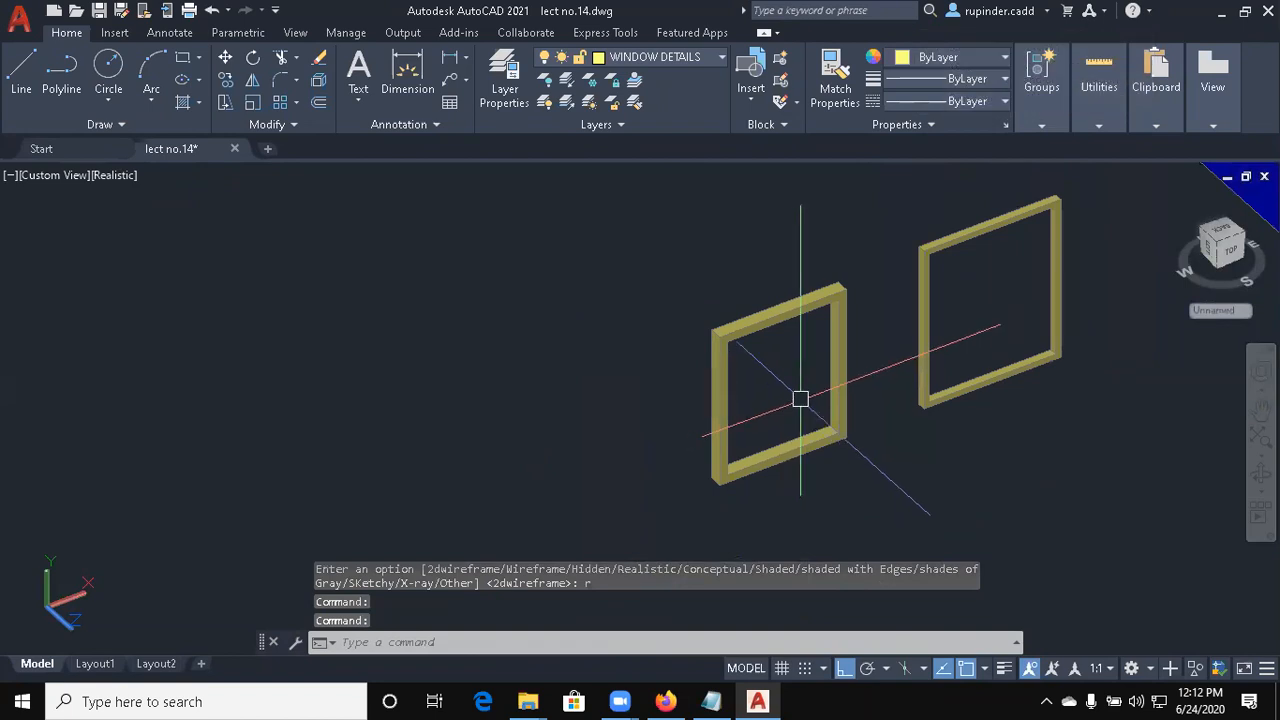
scroll(691, 349, up, 2)
scroll(829, 414, up, 1)
scroll(826, 414, down, 4)
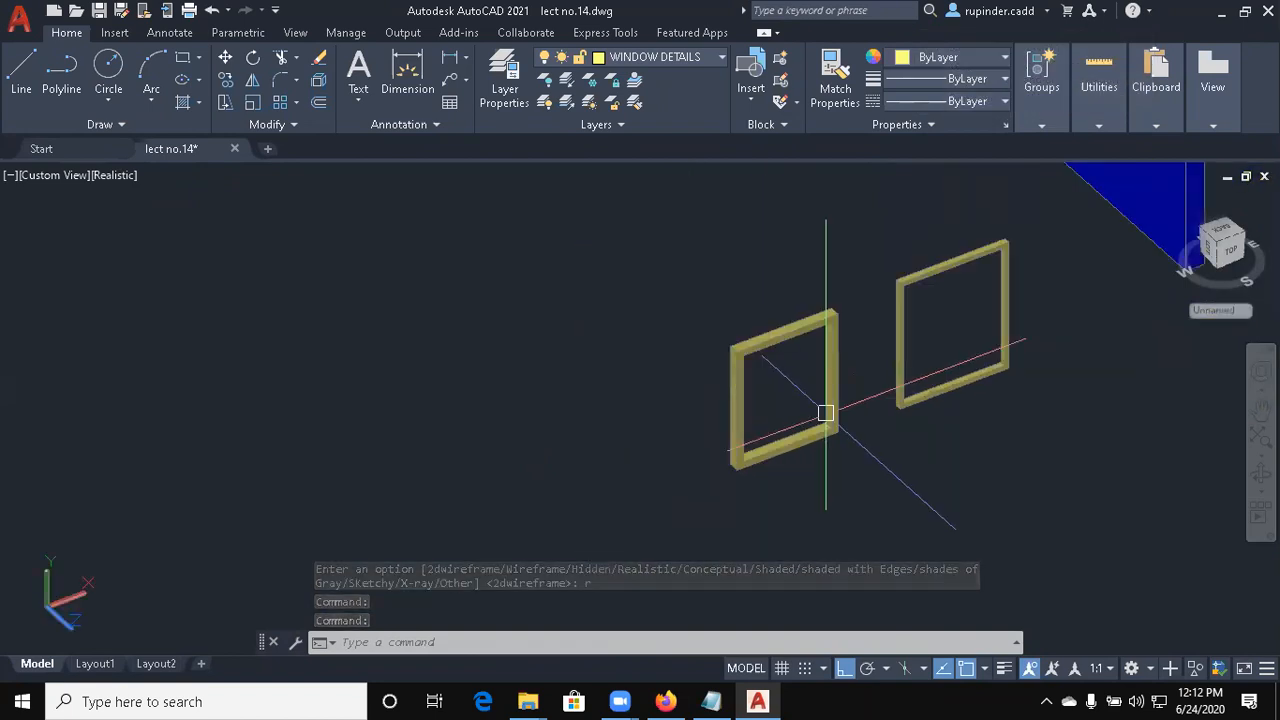
Create a layer named glass with color 131 and make it the current layer
text(la)
key(Return)
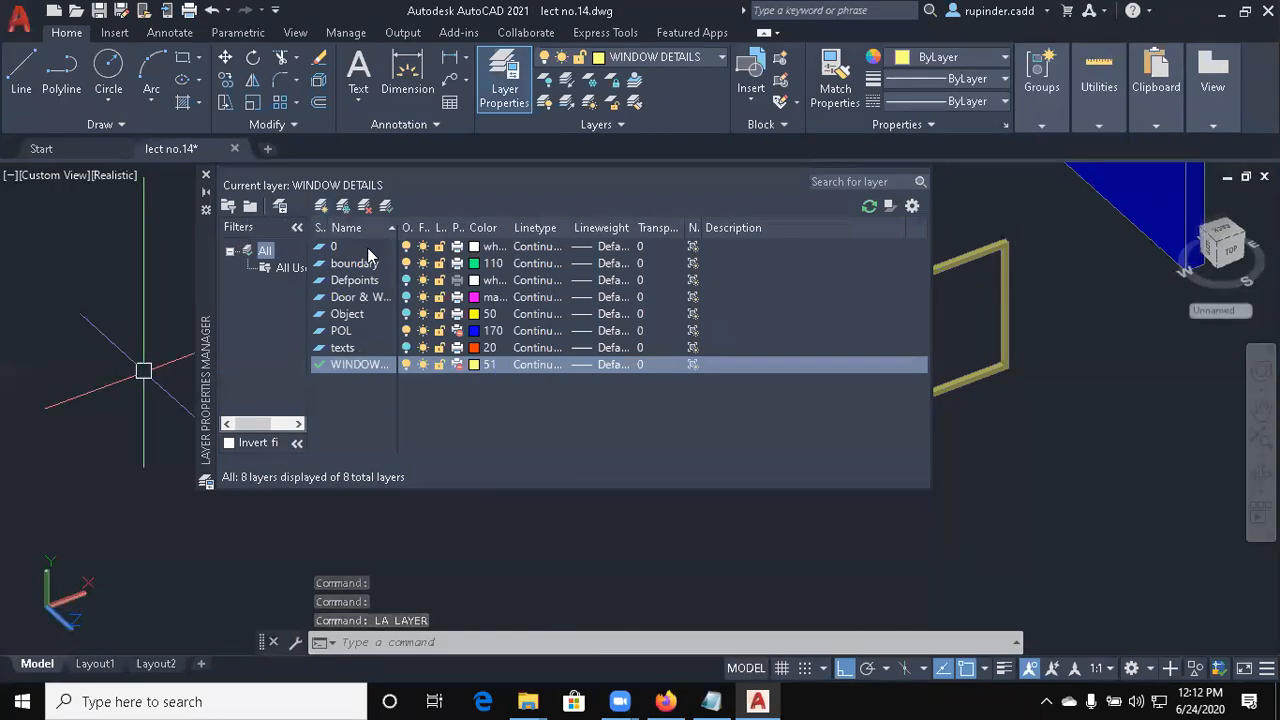
key(alt+n)
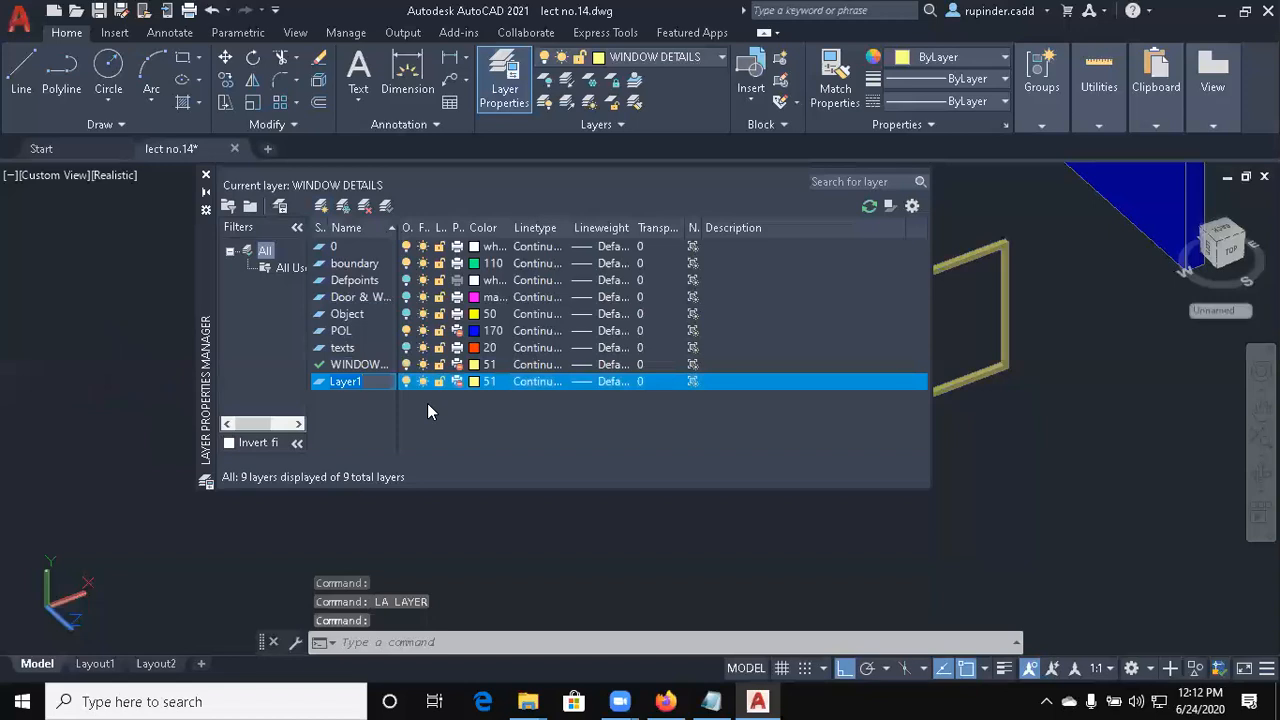
text(gla)
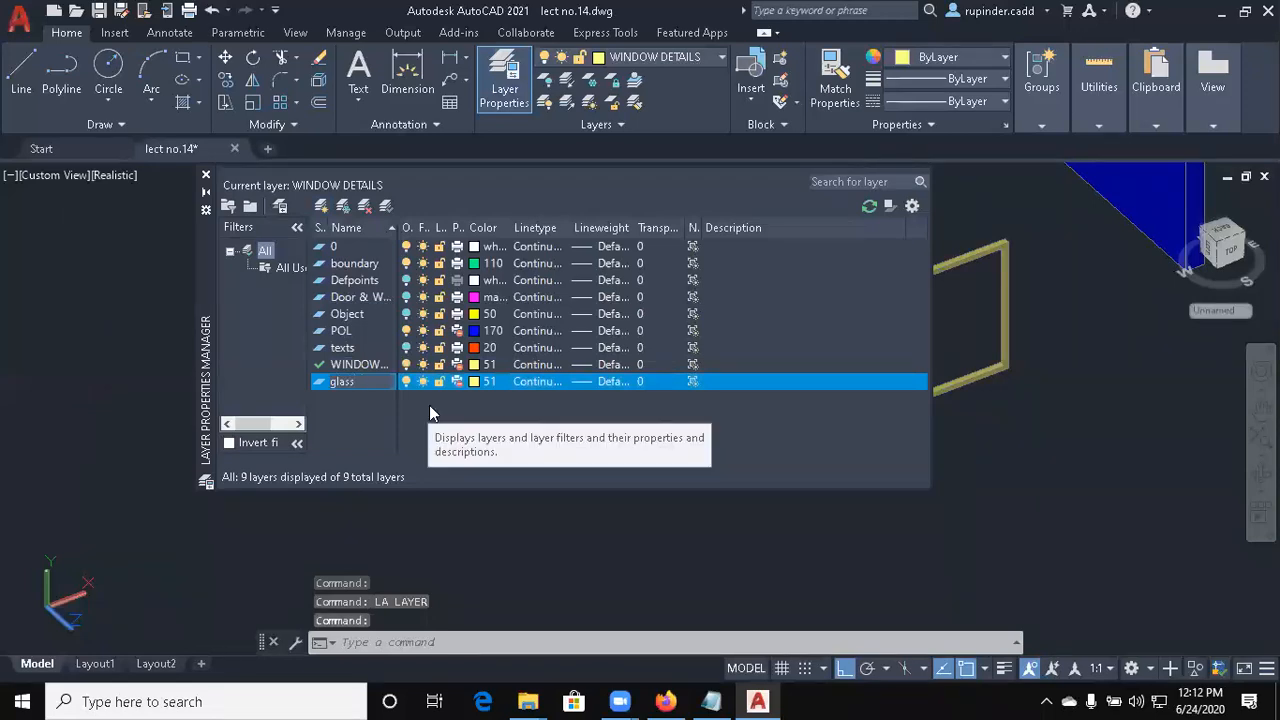
text(ss)
click(482, 381)
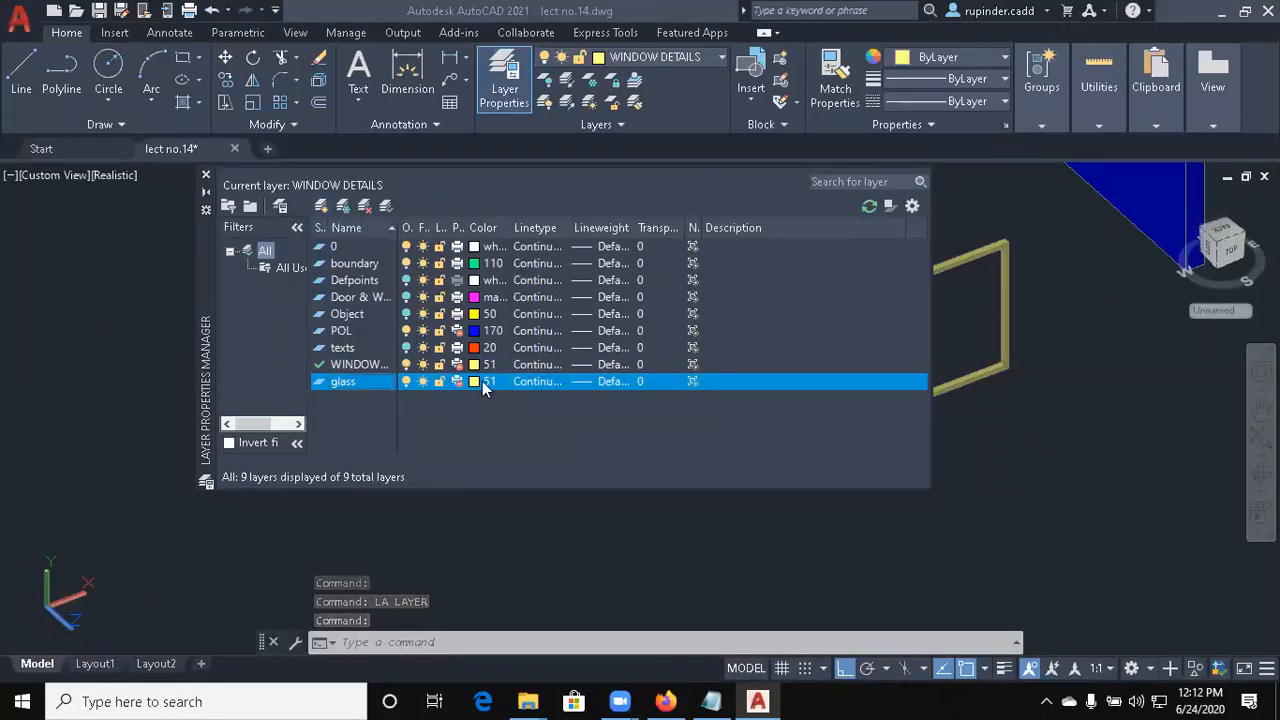
click(645, 304)
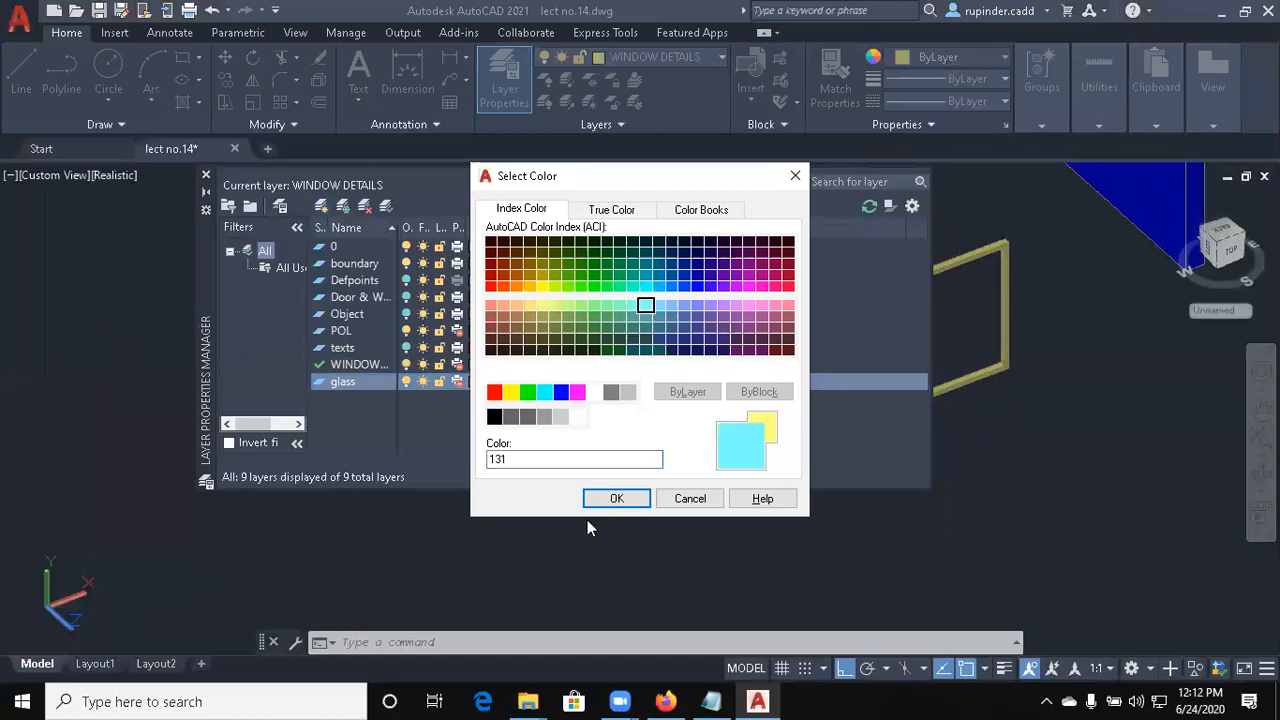
click(612, 499)
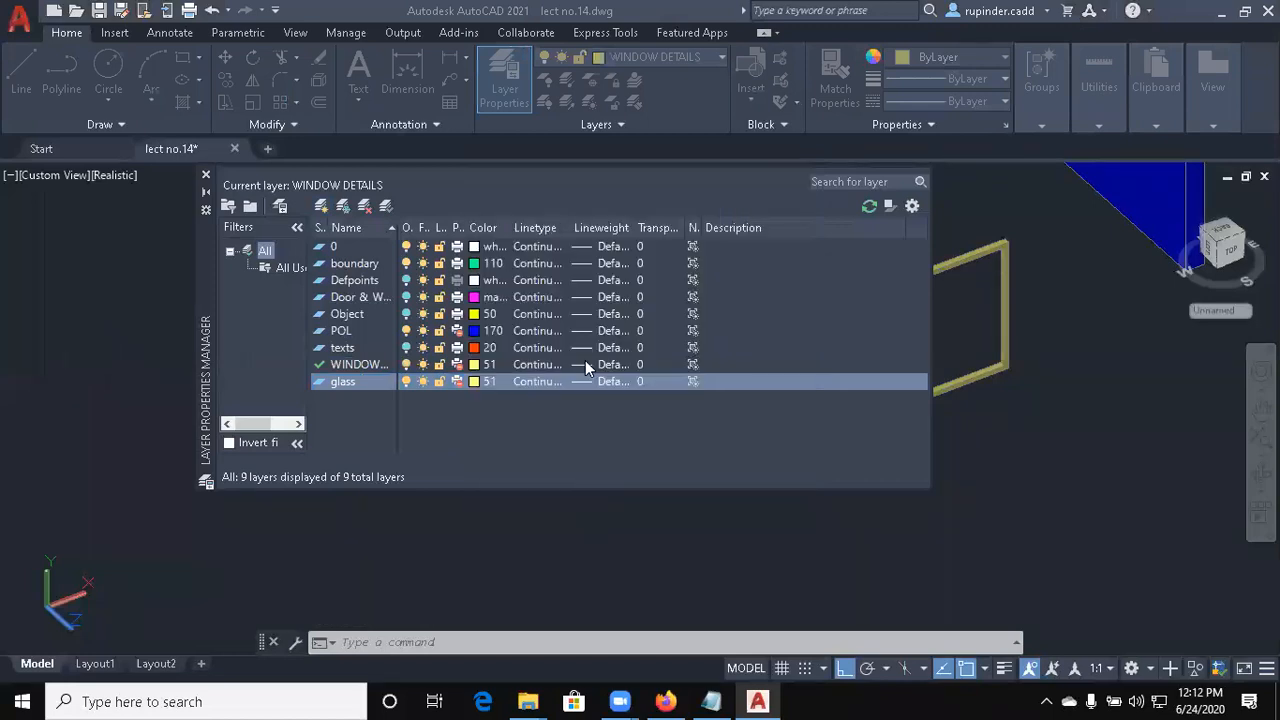
click(389, 207)
click(206, 176)
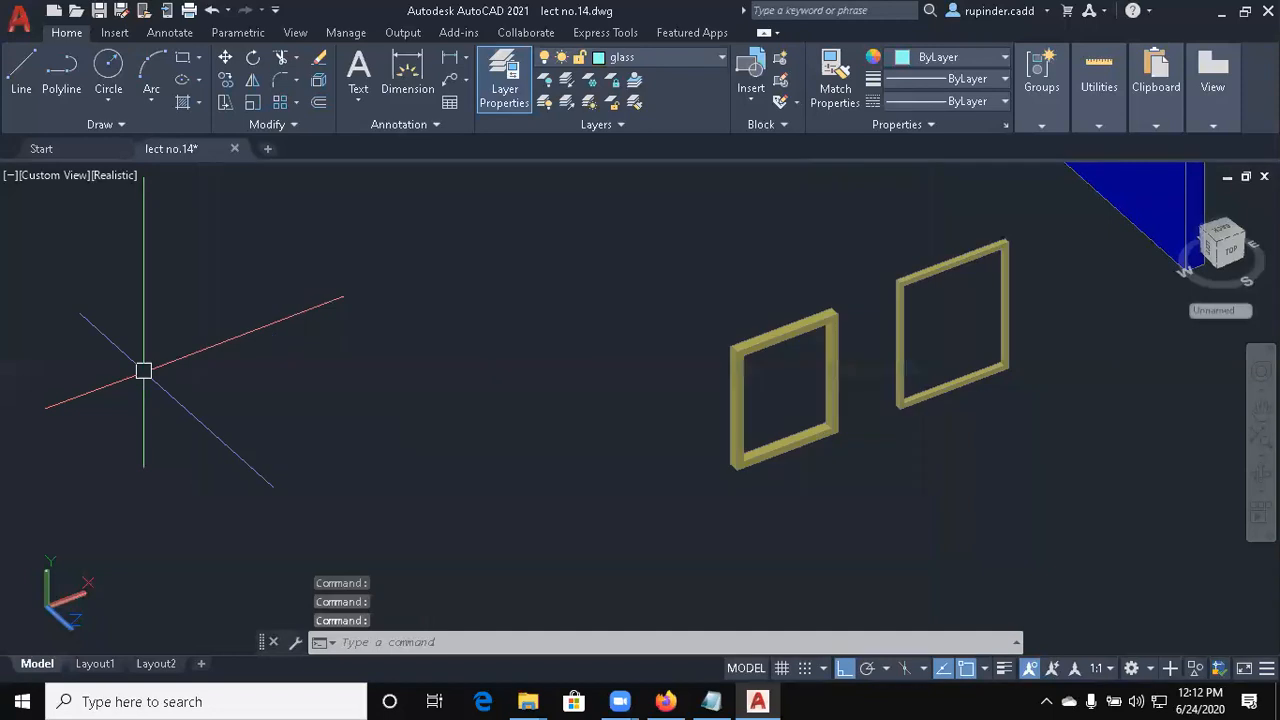
scroll(830, 405, down, 5)
middle_drag(834, 409, 478, 410)
scroll(490, 400, up, 8)
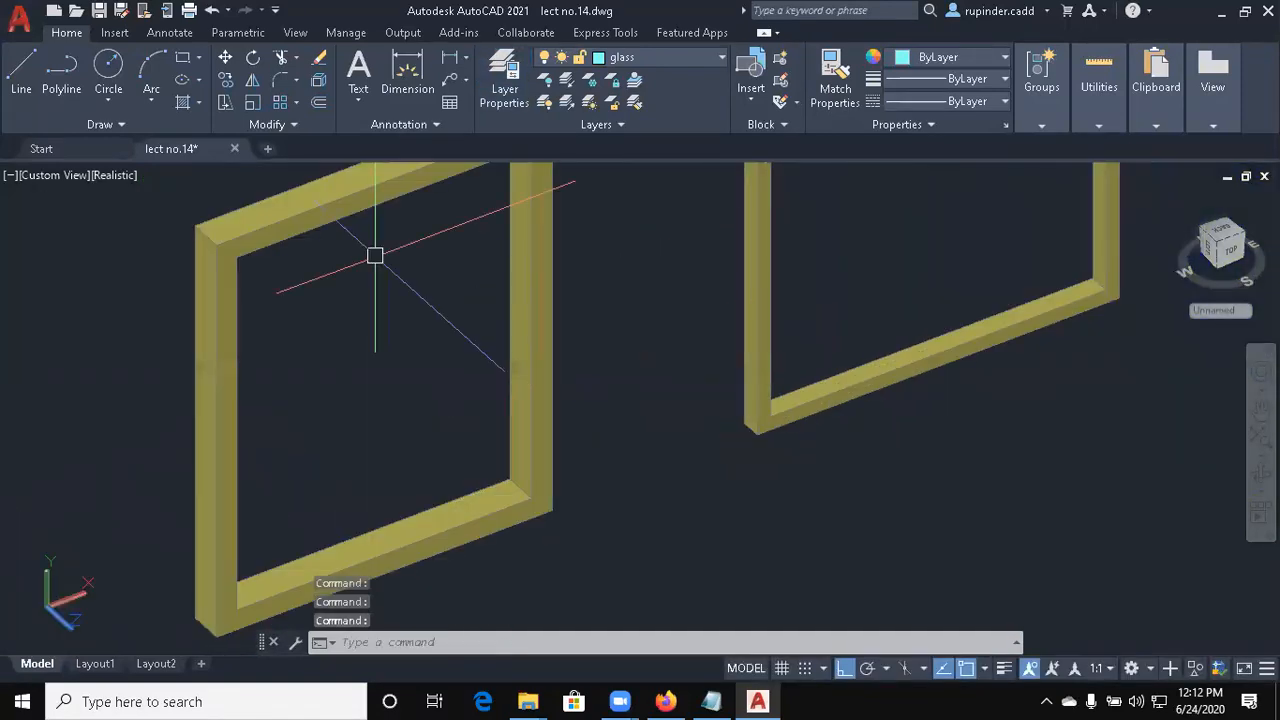
scroll(374, 420, down, 3)
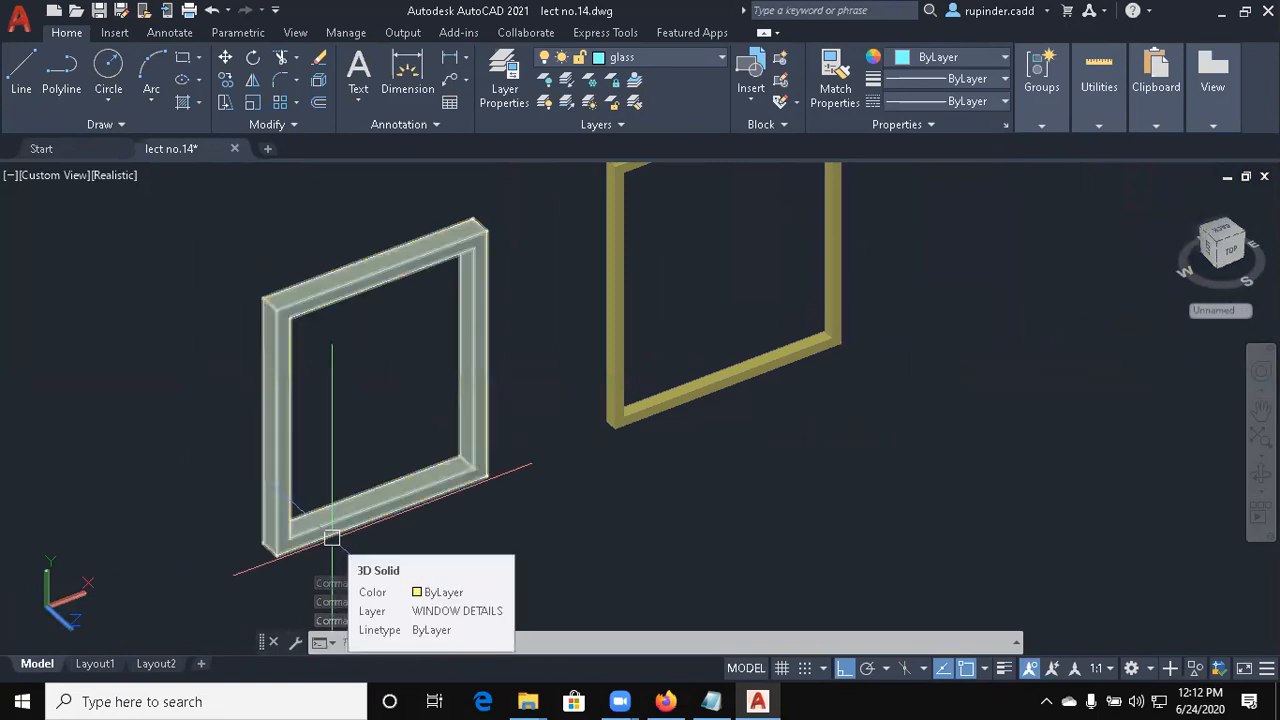
text(rec)
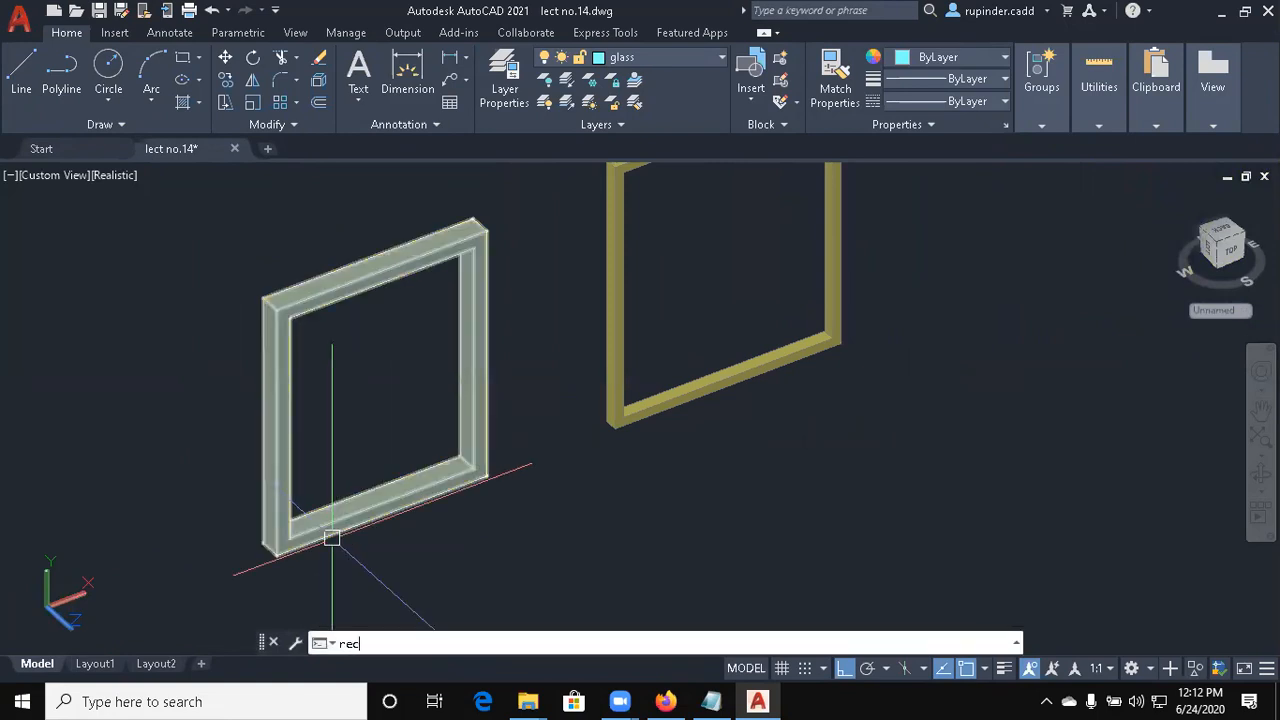
key(Return)
key(Escape)
key(Escape)
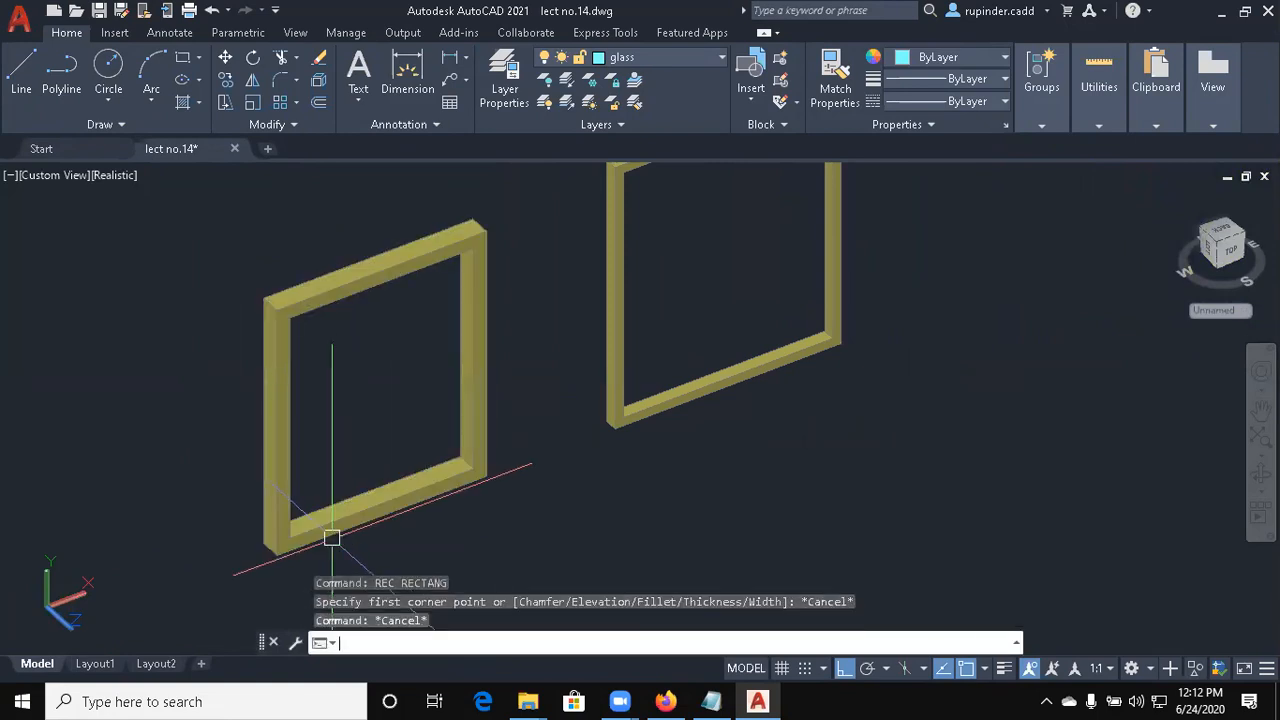
Switch the visual style to 2D Wireframe
text(v)
key(space)
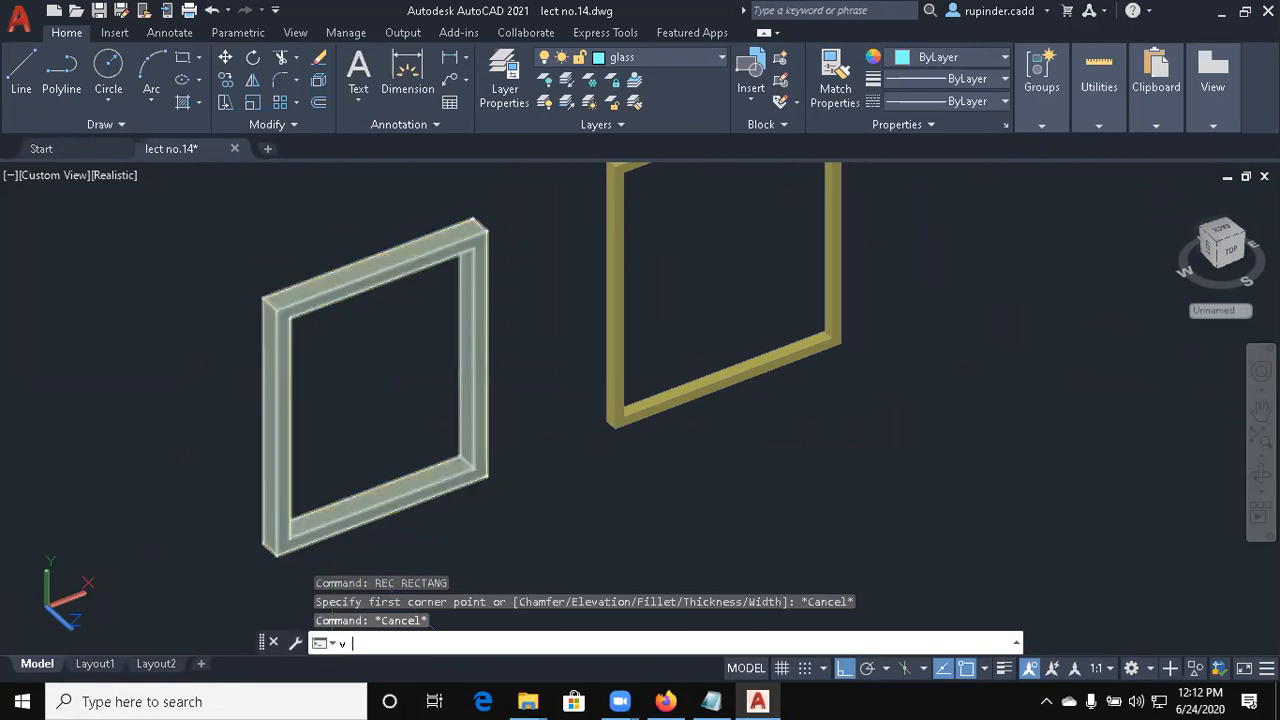
text(2)
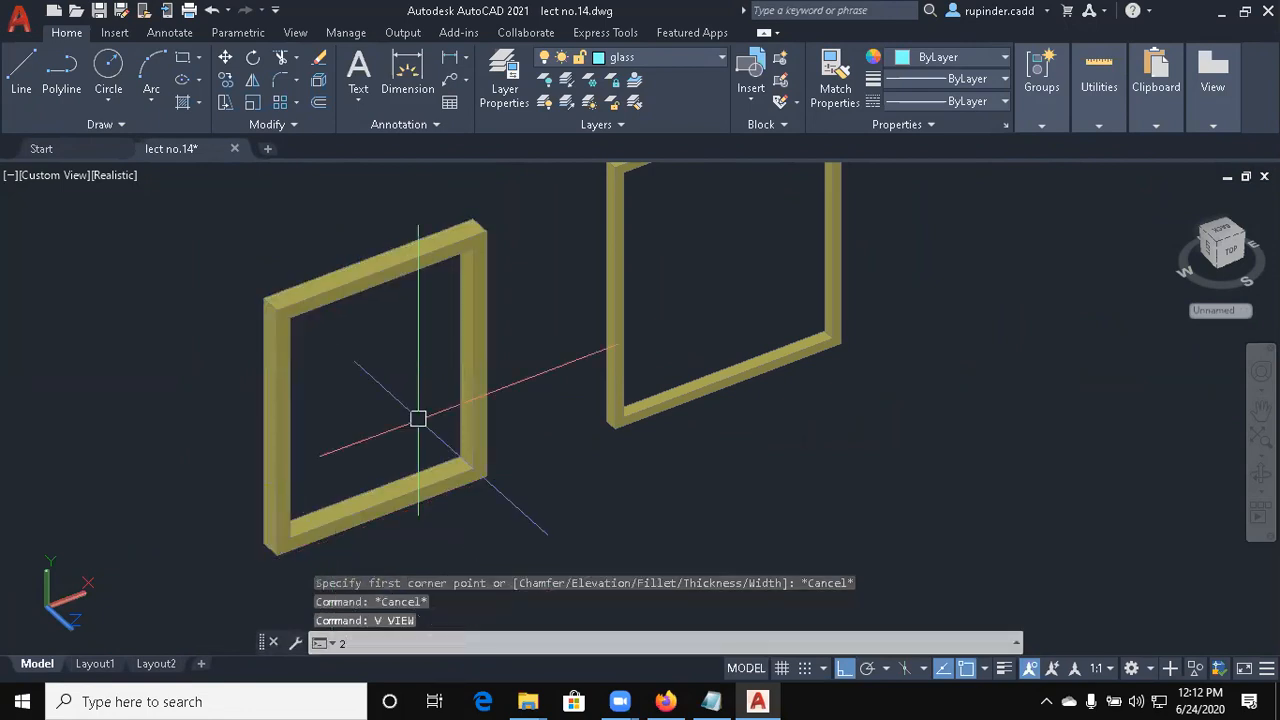
key(Escape)
key(Escape)
text(vs)
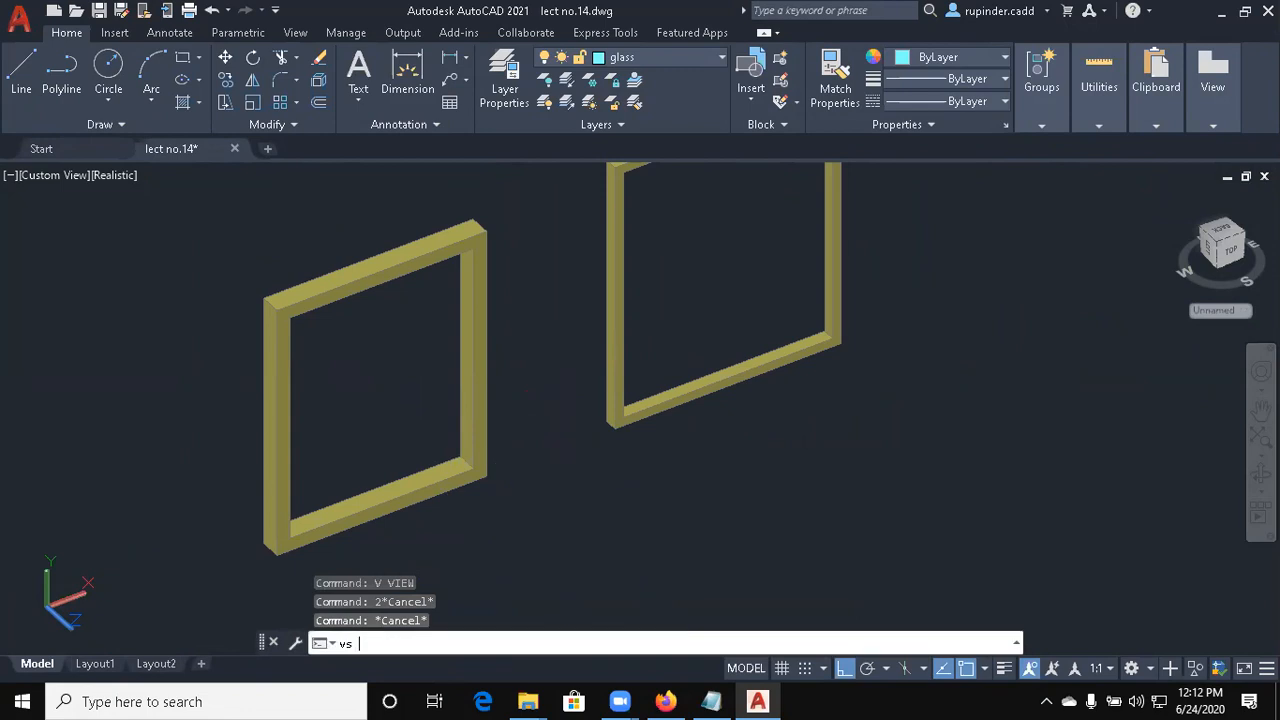
key(space)
text(2)
key(Return)
Draw a rectangle on the glass layer between opposite inner corners of the first window frame's front opening
scroll(300, 552, up, 5)
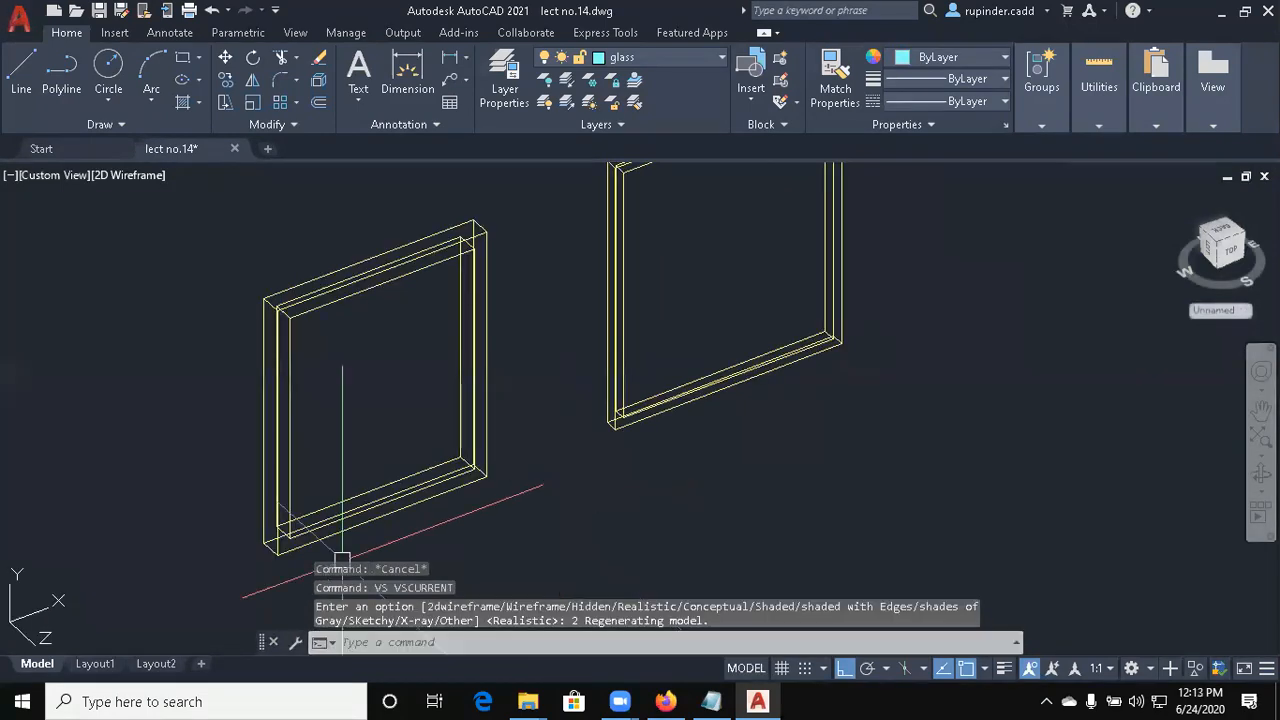
scroll(376, 594, down, 4)
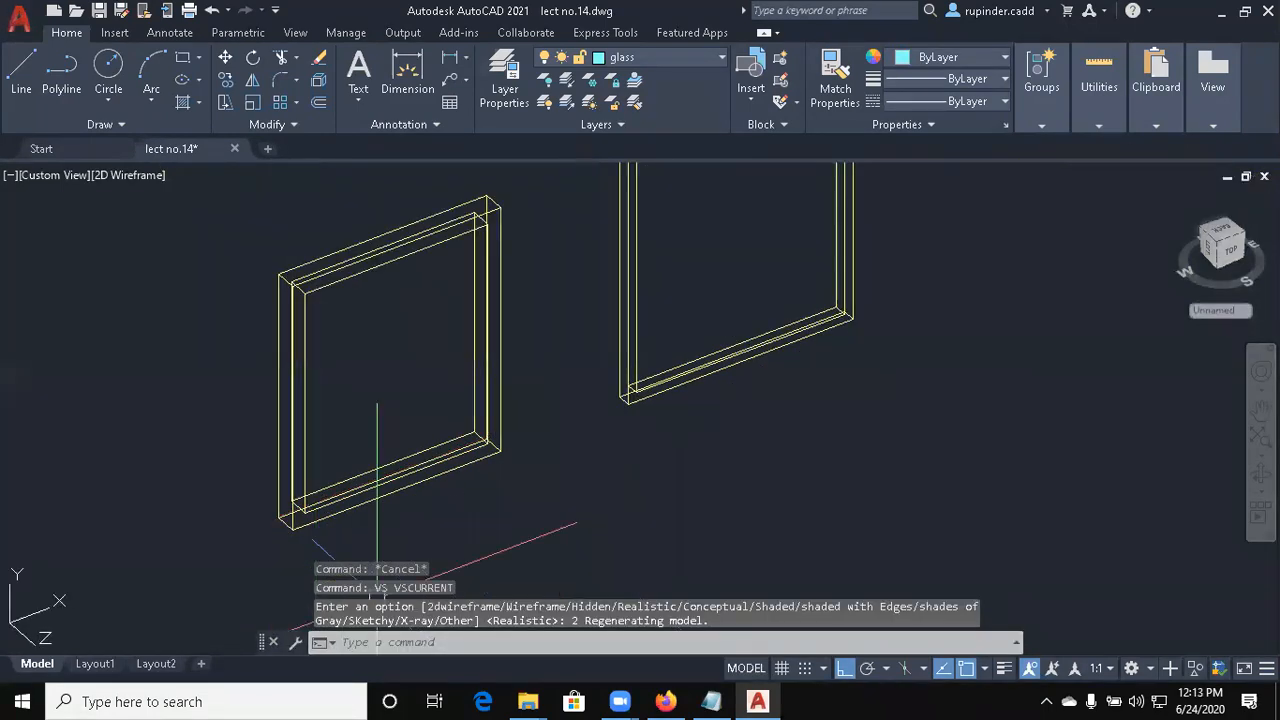
text(rec)
key(Return)
scroll(343, 329, up, 5)
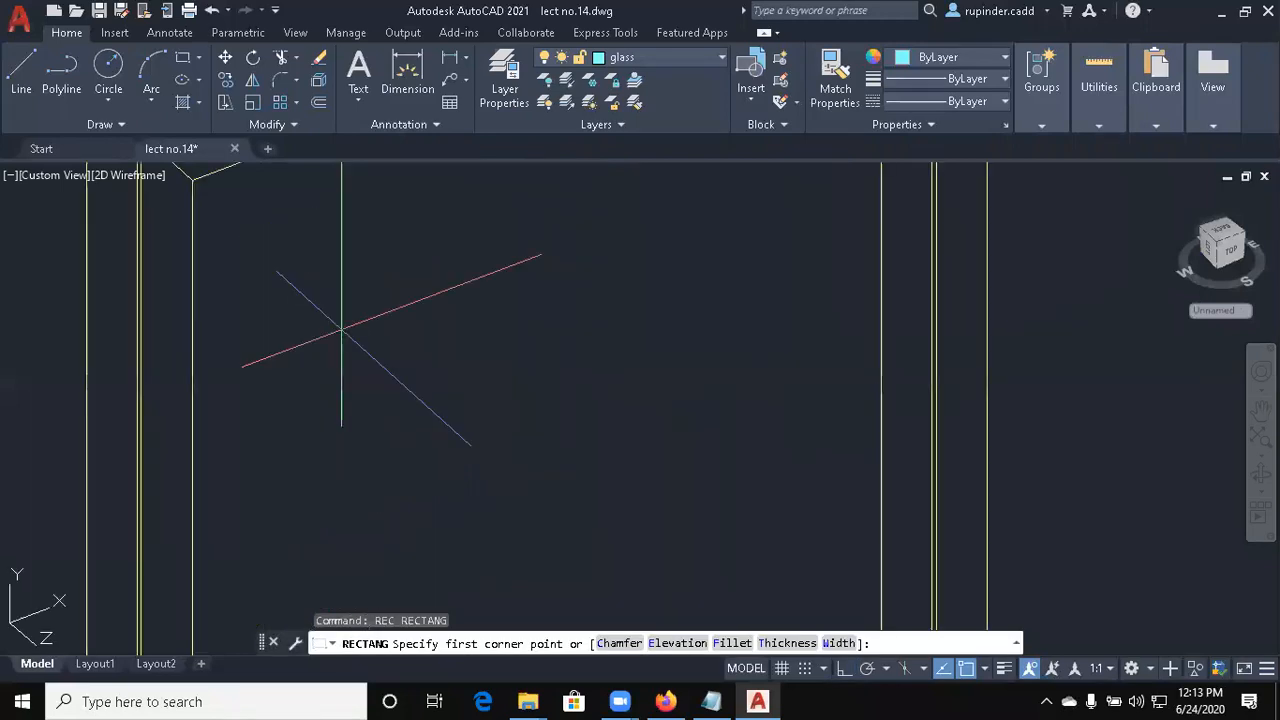
click(210, 212)
scroll(618, 565, down, 5)
scroll(618, 565, up, 6)
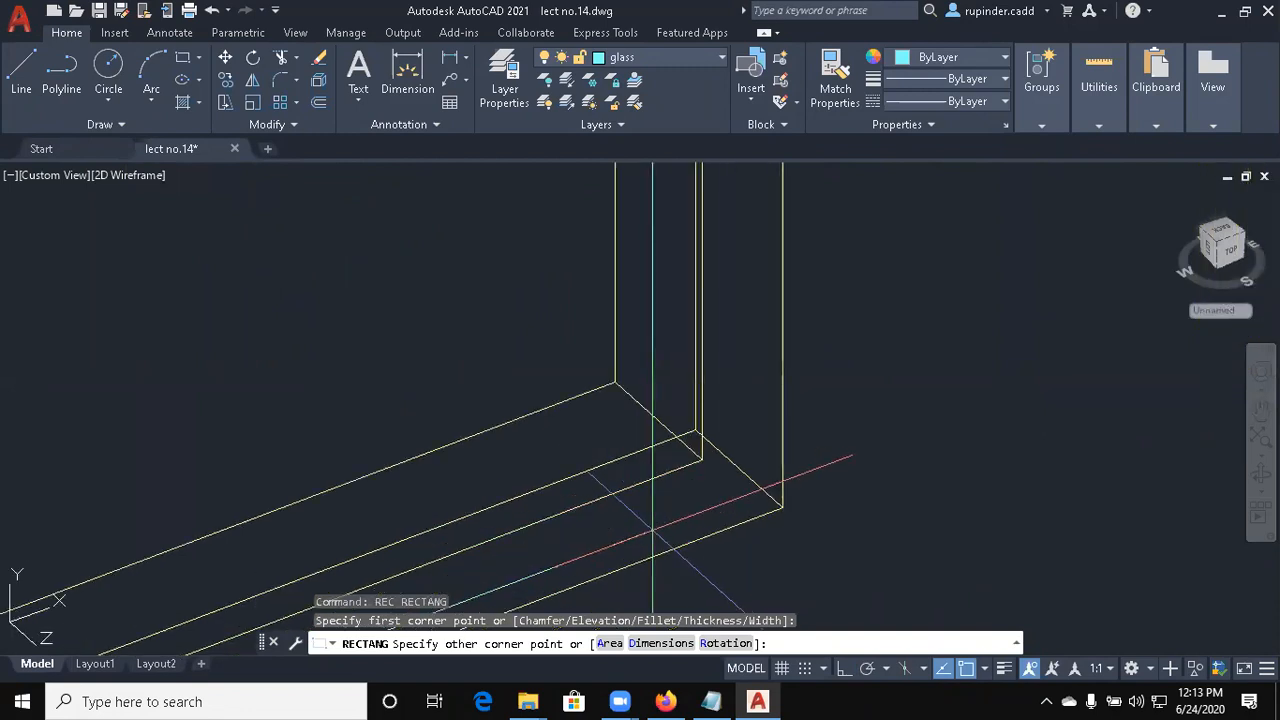
click(700, 459)
scroll(614, 480, down, 4)
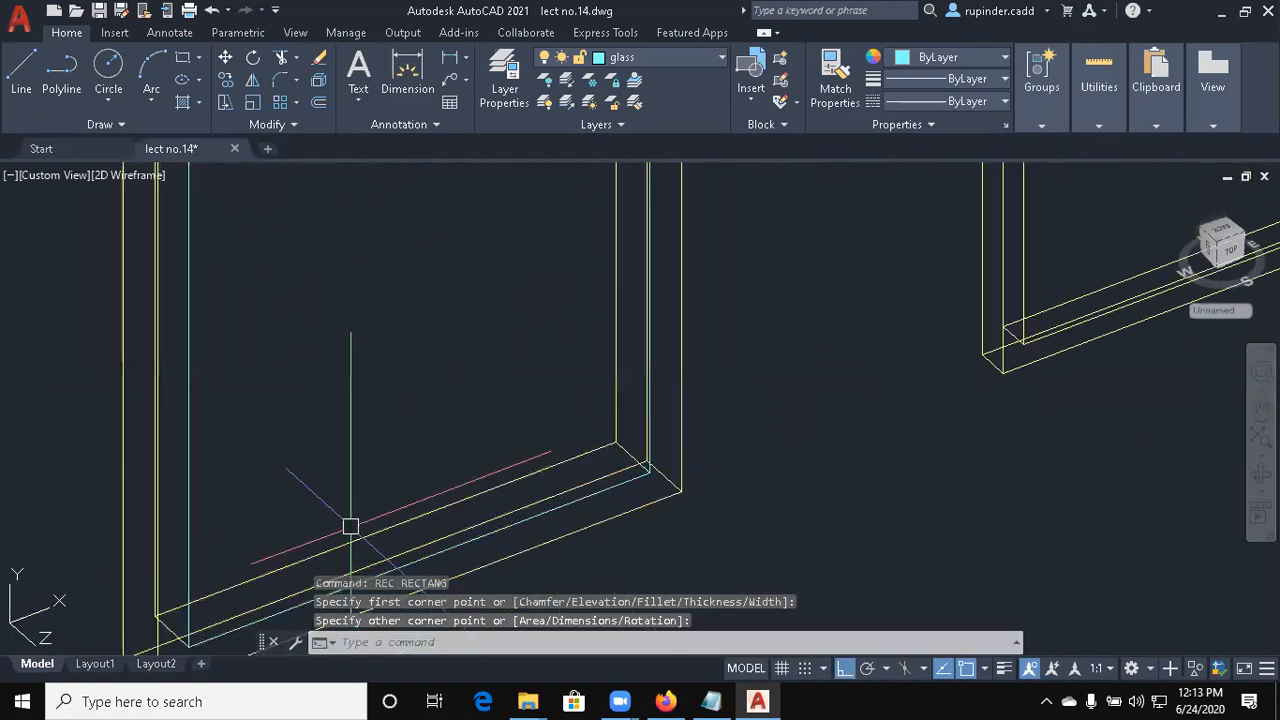
Move the glass rectangle about 5'-5" out of the frame in the negative X direction
middle_drag(349, 526, 412, 408)
text(m)
key(Return)
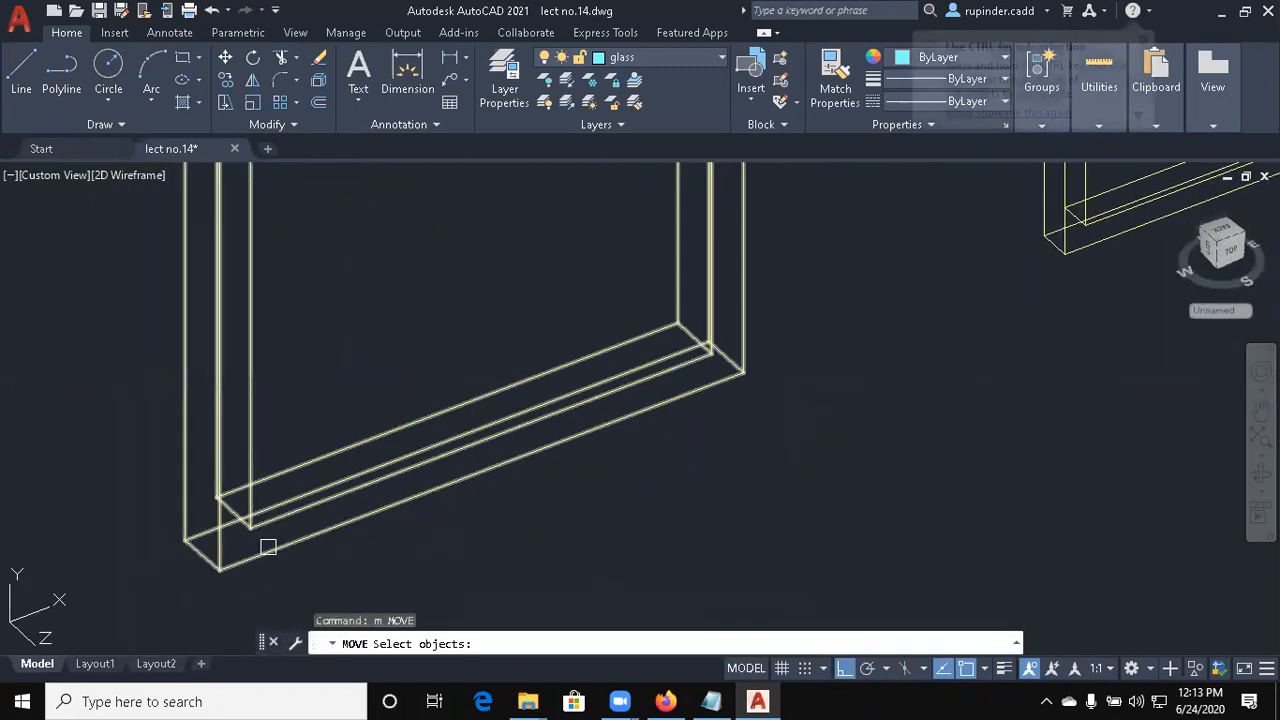
scroll(350, 415, up, 4)
click(334, 365)
key(Return)
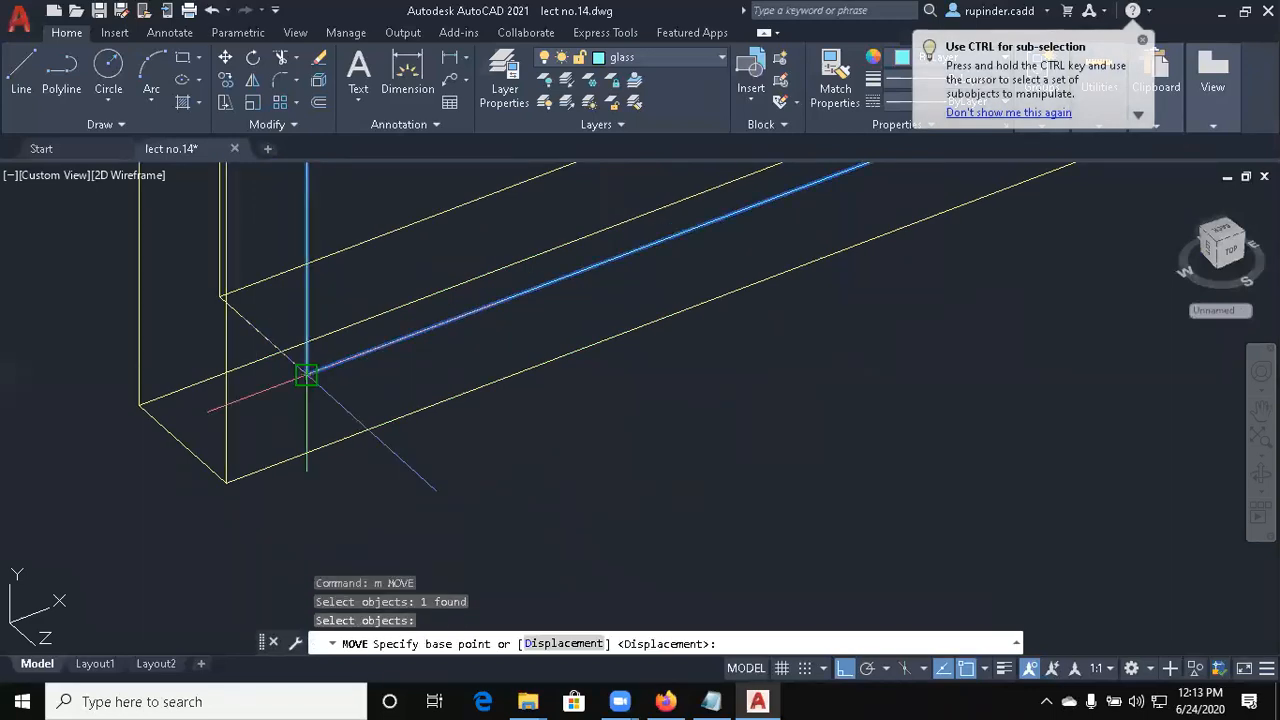
click(307, 374)
scroll(208, 416, down, 4)
middle_drag(211, 416, 910, 266)
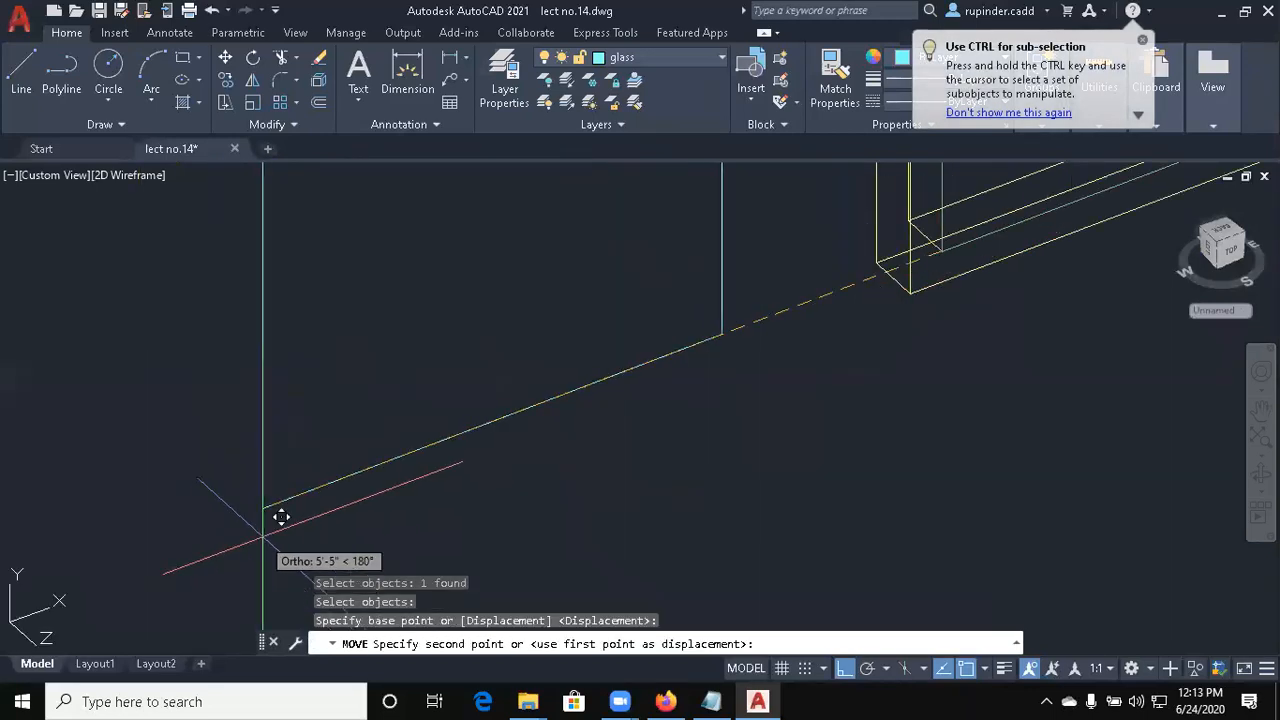
click(269, 536)
key(Escape)
scroll(422, 524, down, 2)
middle_drag(422, 524, 530, 614)
scroll(530, 614, down, 2)
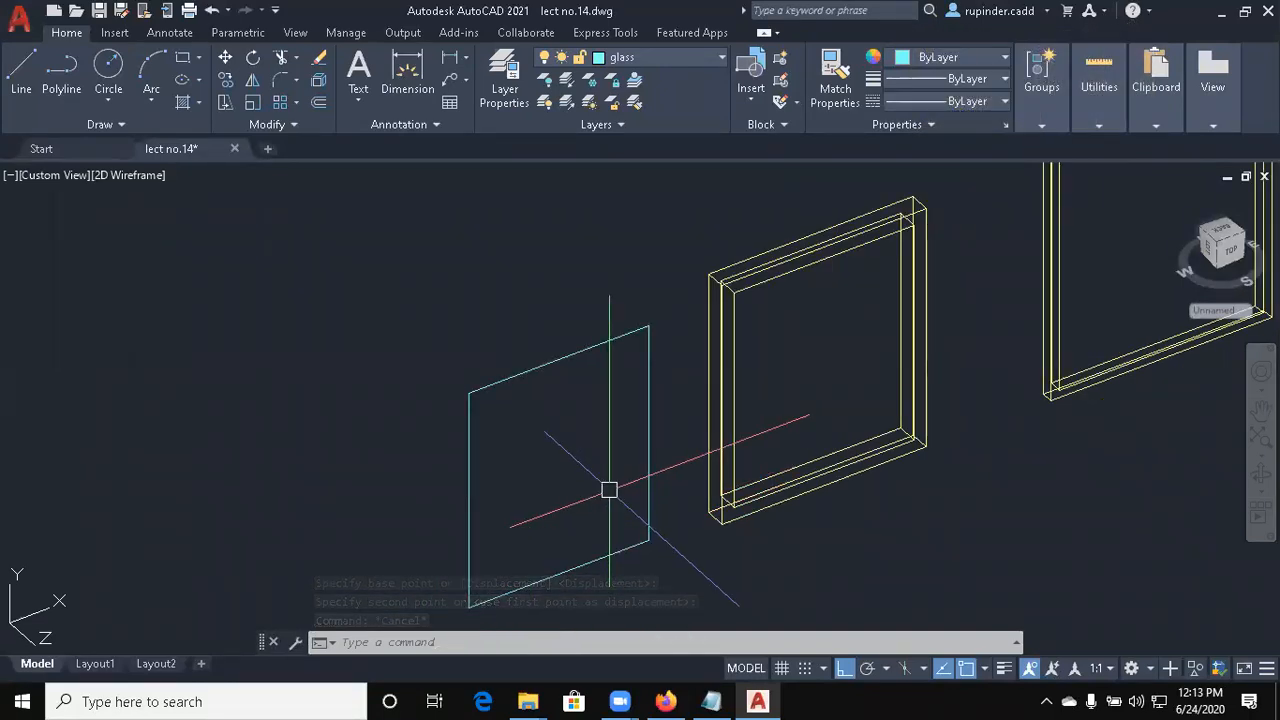
Extrude the glass rectangle by 0.4 to form a thin pane
text(e)
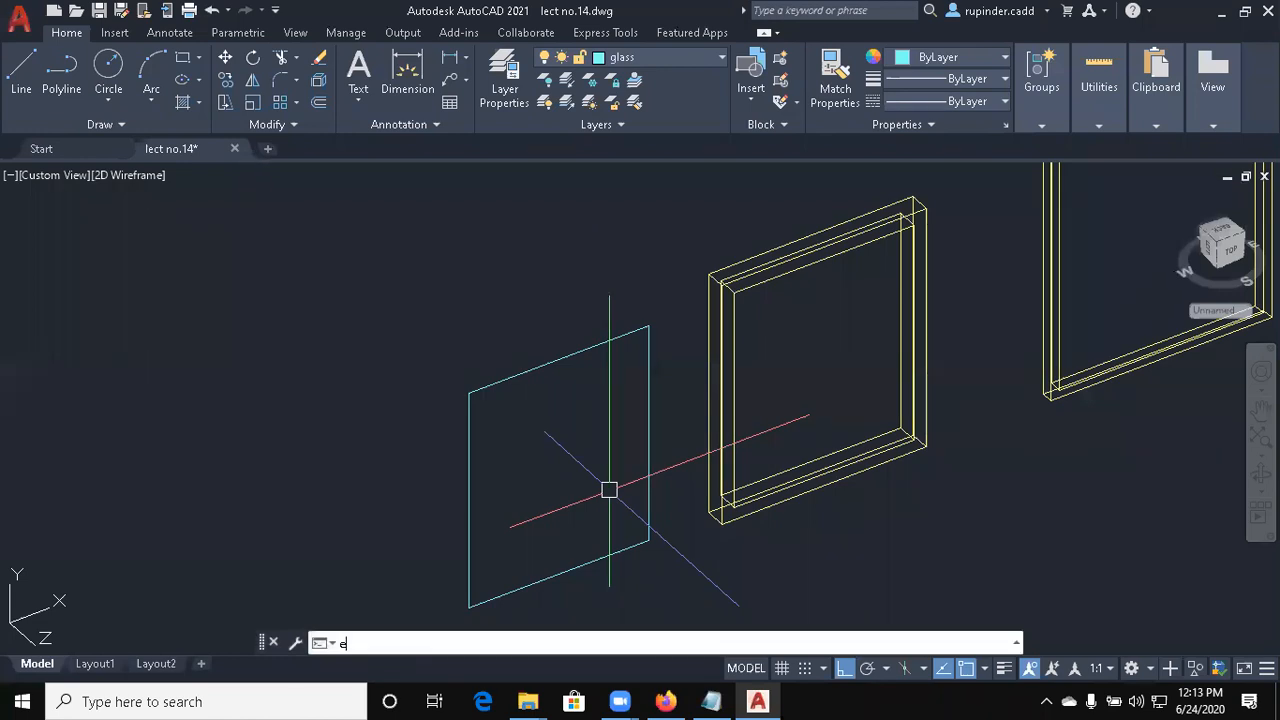
text(xt)
key(Return)
click(486, 383)
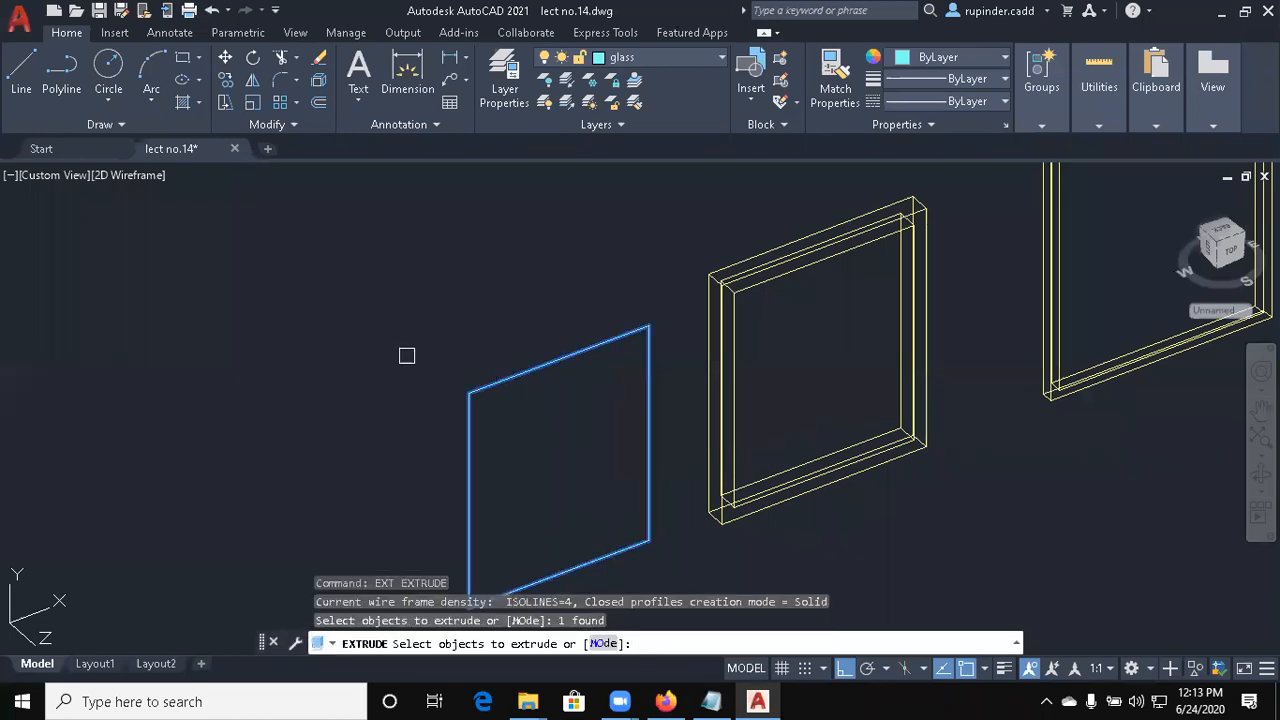
key(Return)
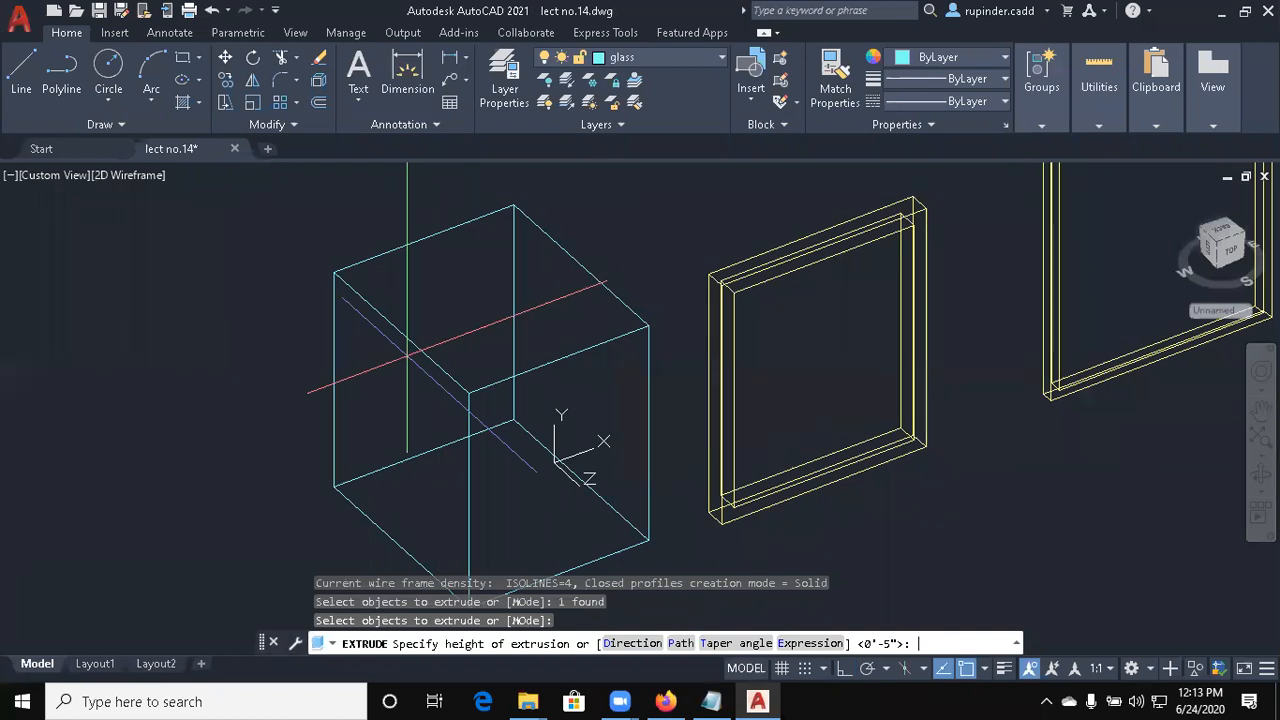
text(0)
key(Return)
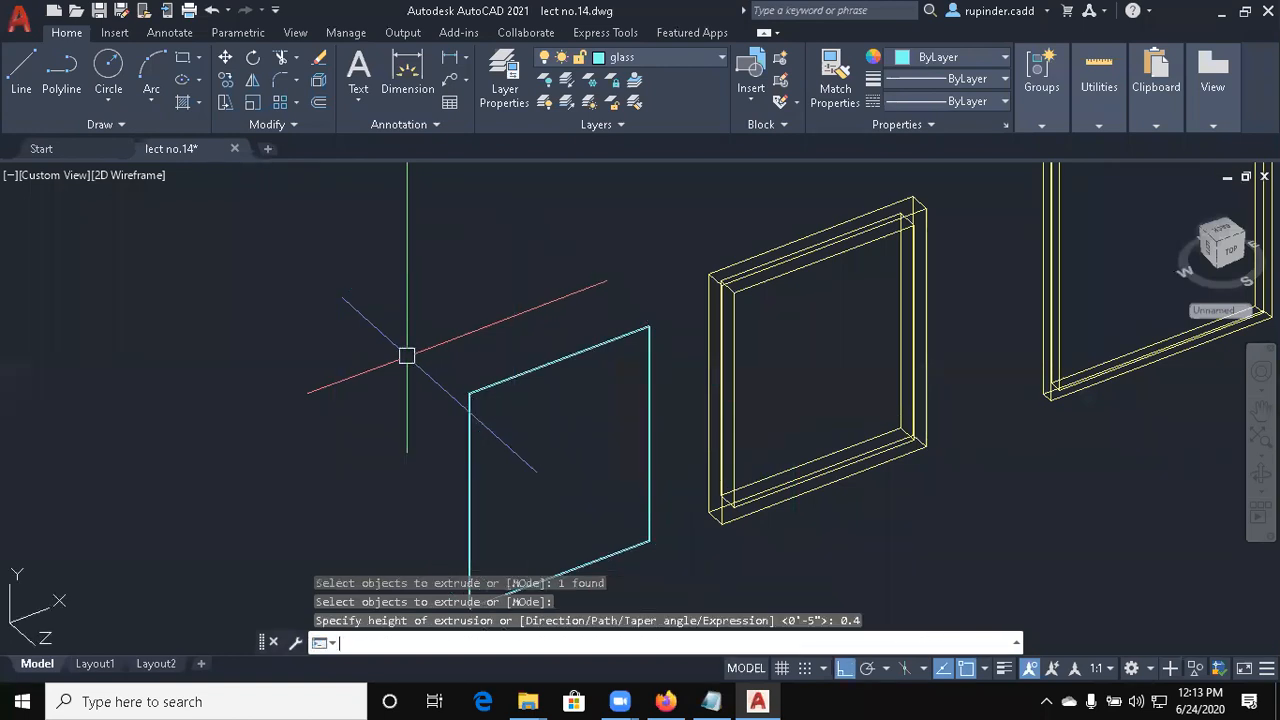
key(Escape)
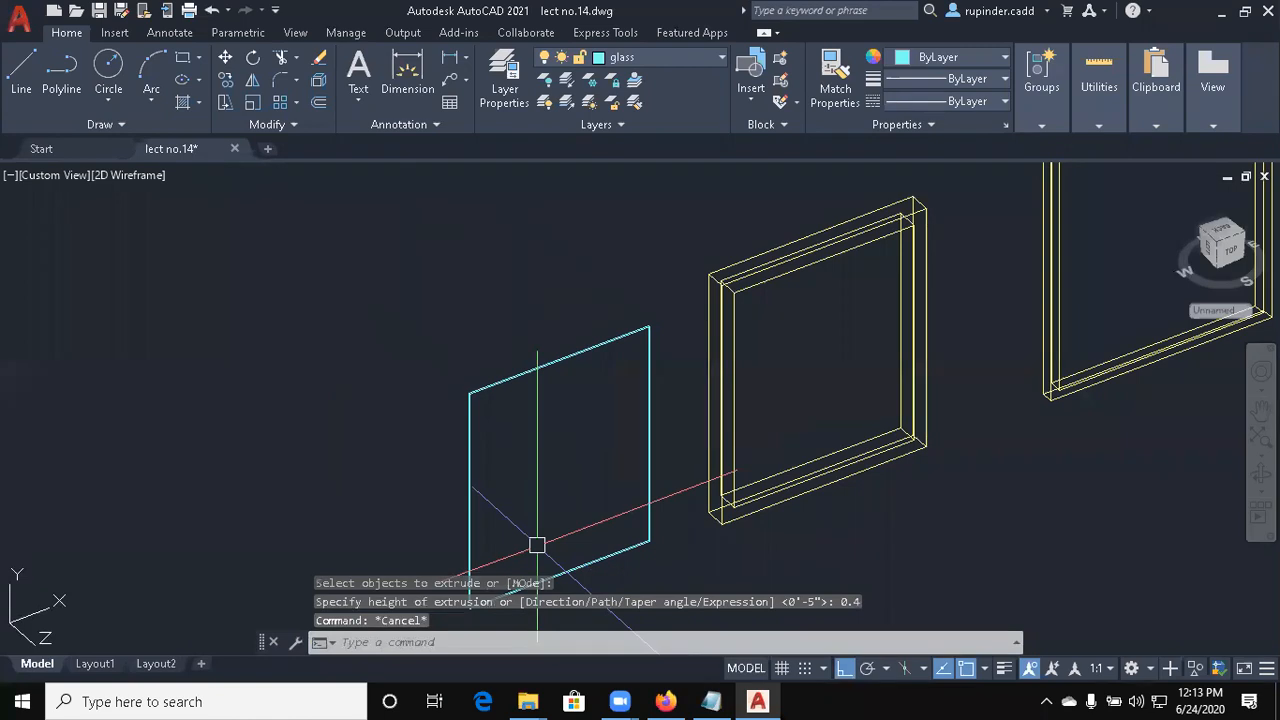
Examine the thickness of the extruded glass pane at its lower corner
scroll(537, 545, up, 6)
scroll(505, 452, up, 2)
scroll(505, 452, down, 2)
scroll(505, 452, up, 3)
scroll(505, 452, down, 3)
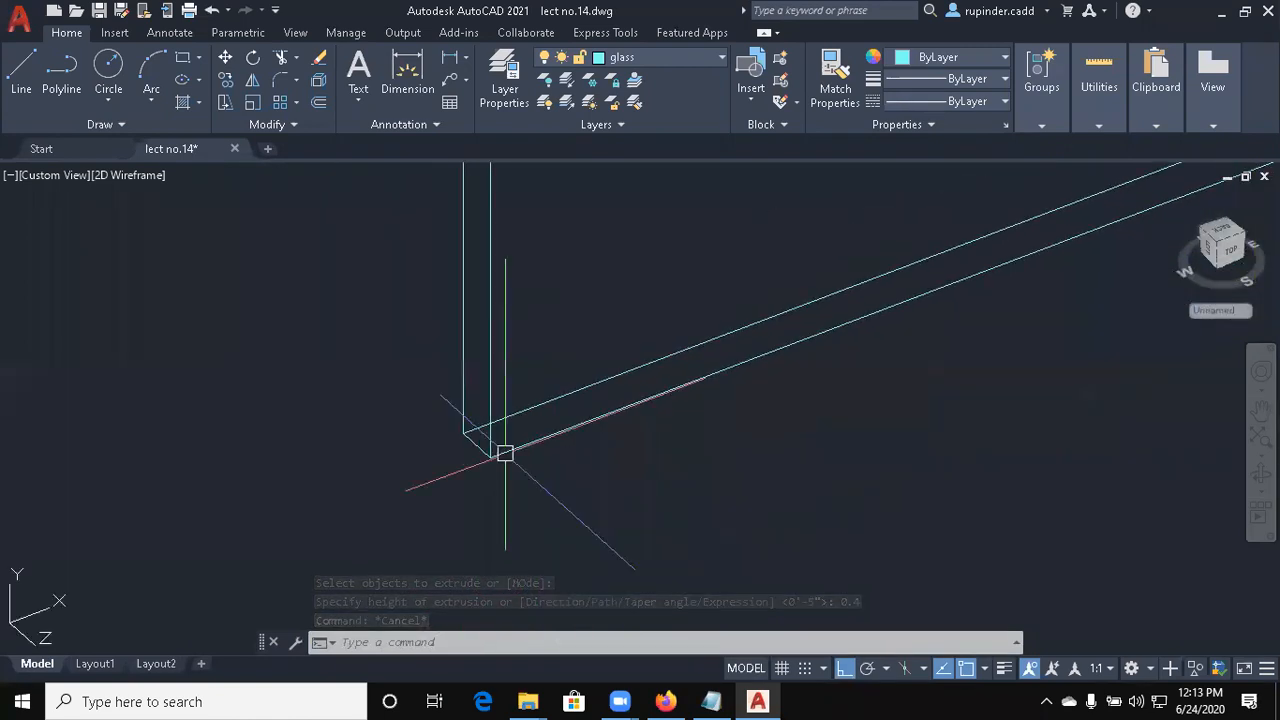
scroll(505, 452, up, 2)
scroll(674, 463, down, 9)
scroll(670, 458, up, 4)
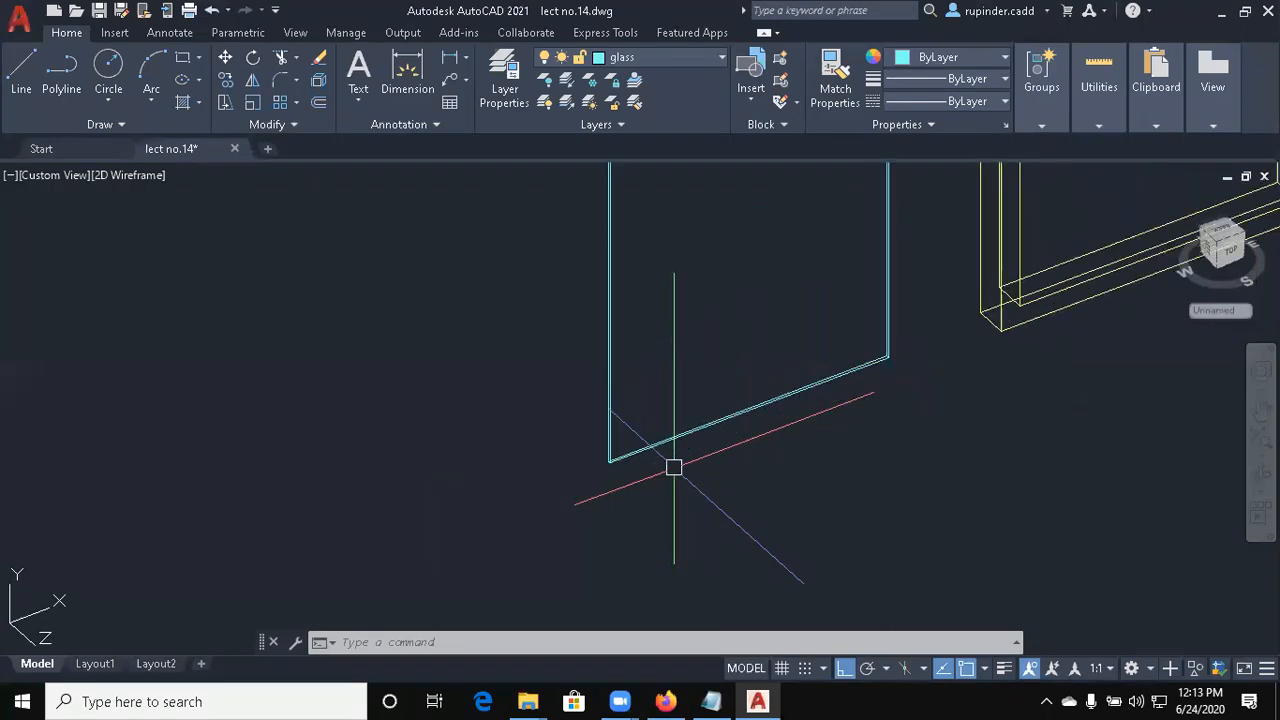
scroll(1029, 343, up, 5)
scroll(779, 479, down, 6)
scroll(779, 479, up, 3)
text(m)
key(Return)
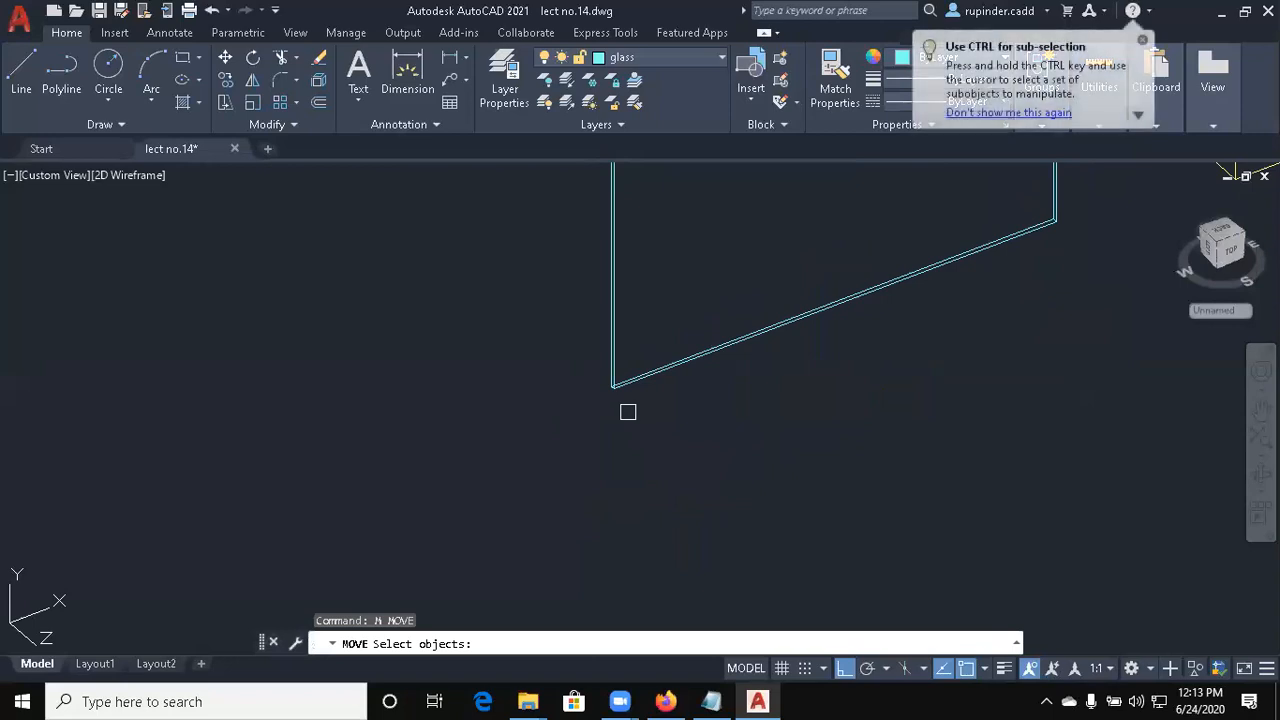
key(Escape)
Set the visual style to Realistic and inspect the glass pane next to the window frames
text(vs)
key(Return)
text(r)
key(Return)
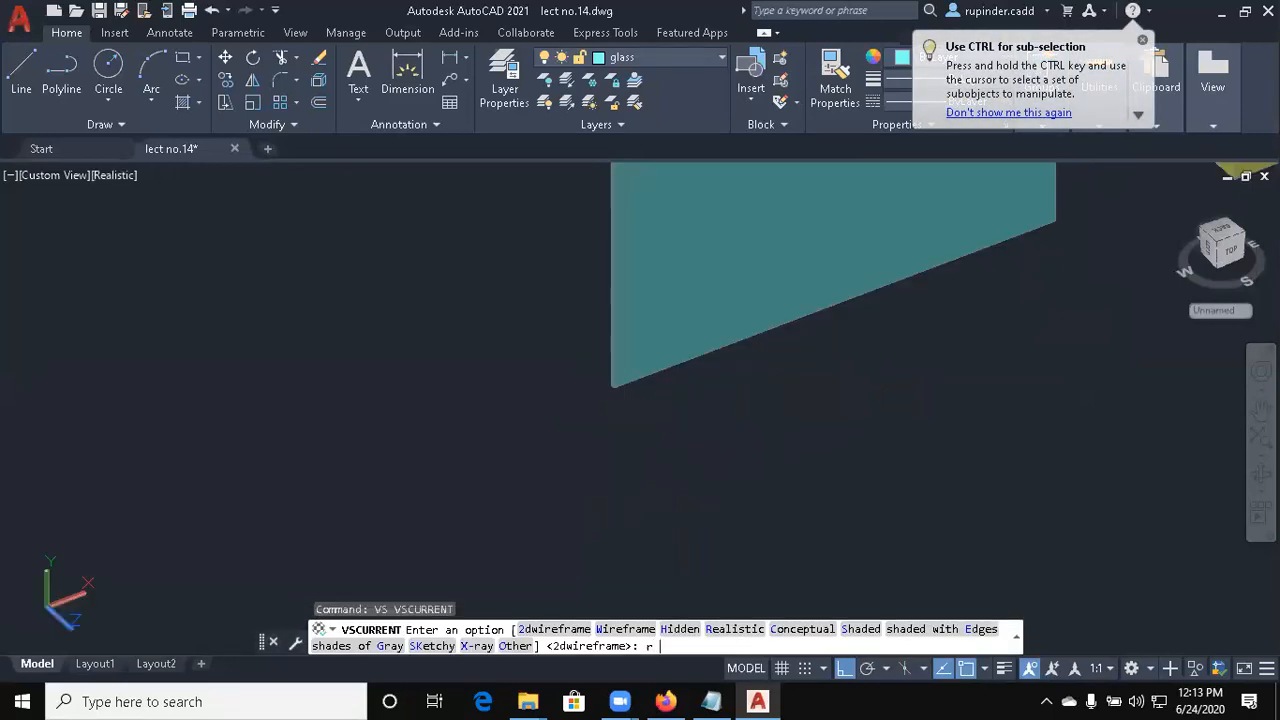
scroll(626, 409, down, 3)
scroll(666, 404, up, 2)
middle_drag(668, 405, 612, 543)
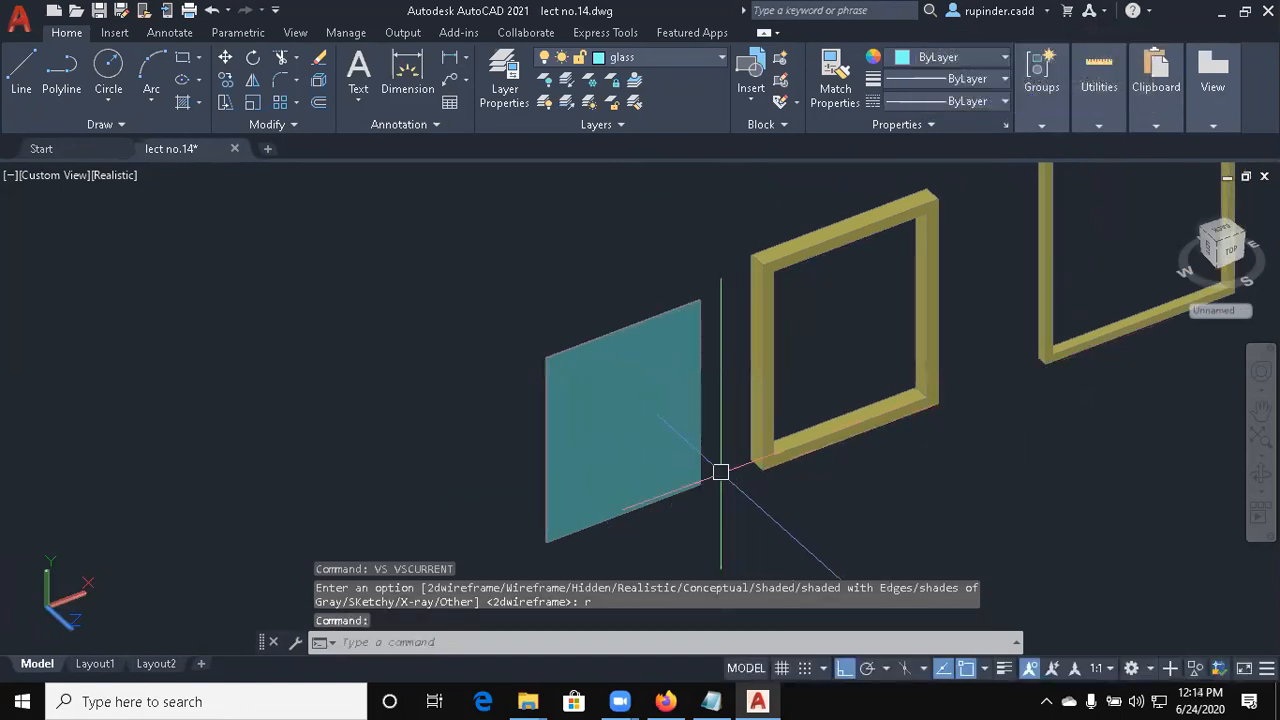
key(Escape)
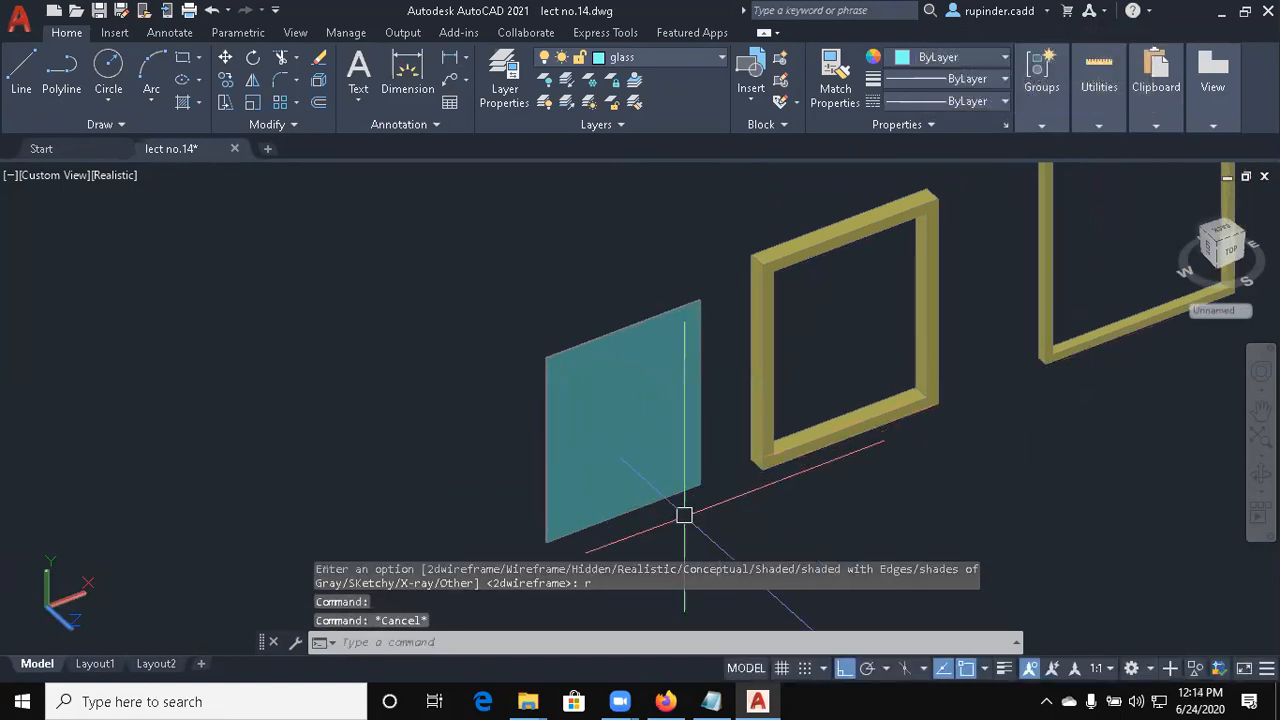
Return the visual style to 2D Wireframe
text(vs)
key(Return)
text(2)
key(Return)
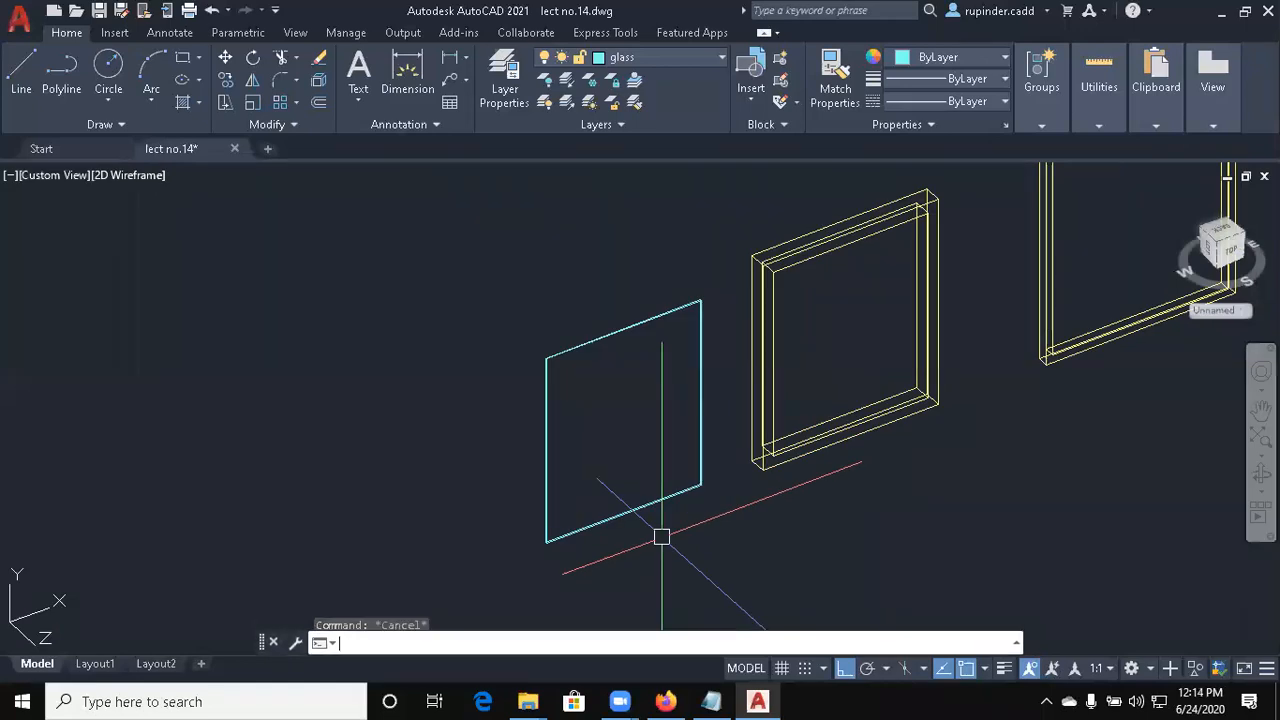
Move the glass pane from the midpoint of its short lower corner edge to the midpoint of the frame's inner corner edge, centring it in the frame's depth
scroll(580, 549, up, 3)
text(m)
key(Return)
click(580, 555)
click(457, 451)
key(Return)
scroll(480, 545, up, 5)
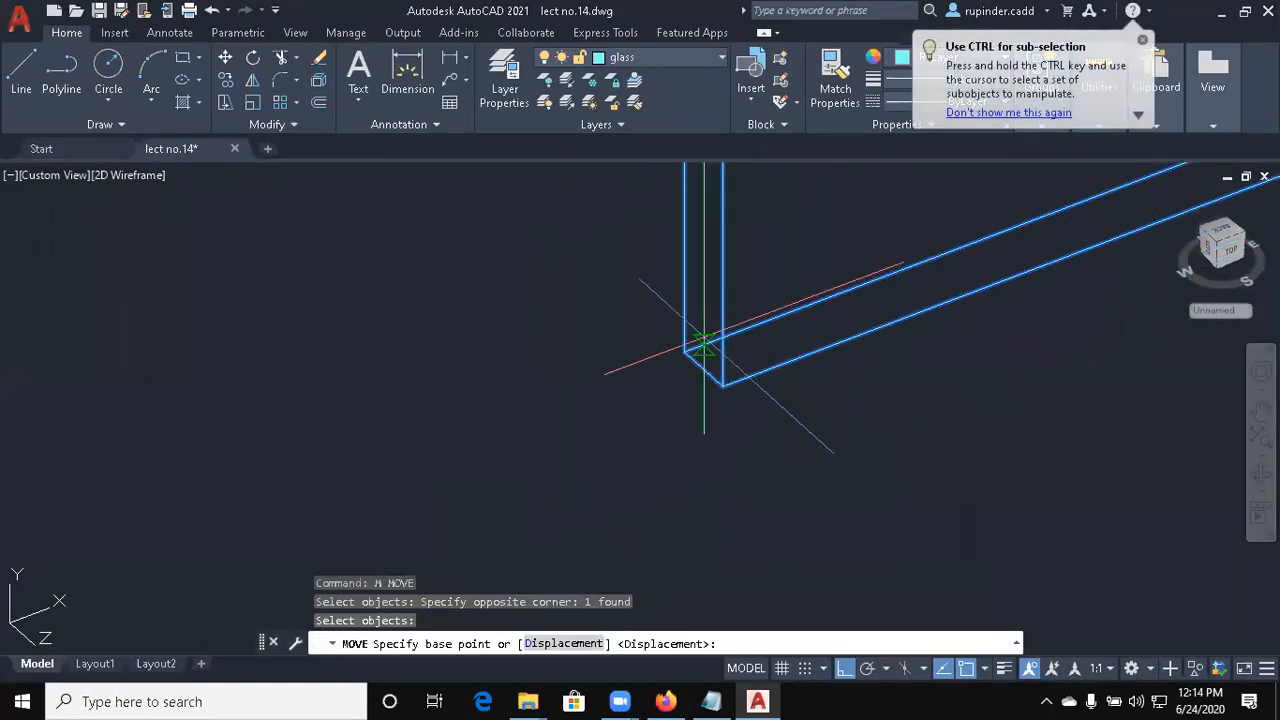
scroll(706, 354, up, 3)
click(719, 365)
scroll(1211, 257, down, 4)
middle_drag(1211, 257, 440, 535)
scroll(440, 428, down, 2)
middle_drag(463, 420, 3, 698)
middle_drag(914, 270, 606, 434)
middle_drag(563, 477, 562, 258)
scroll(585, 318, up, 3)
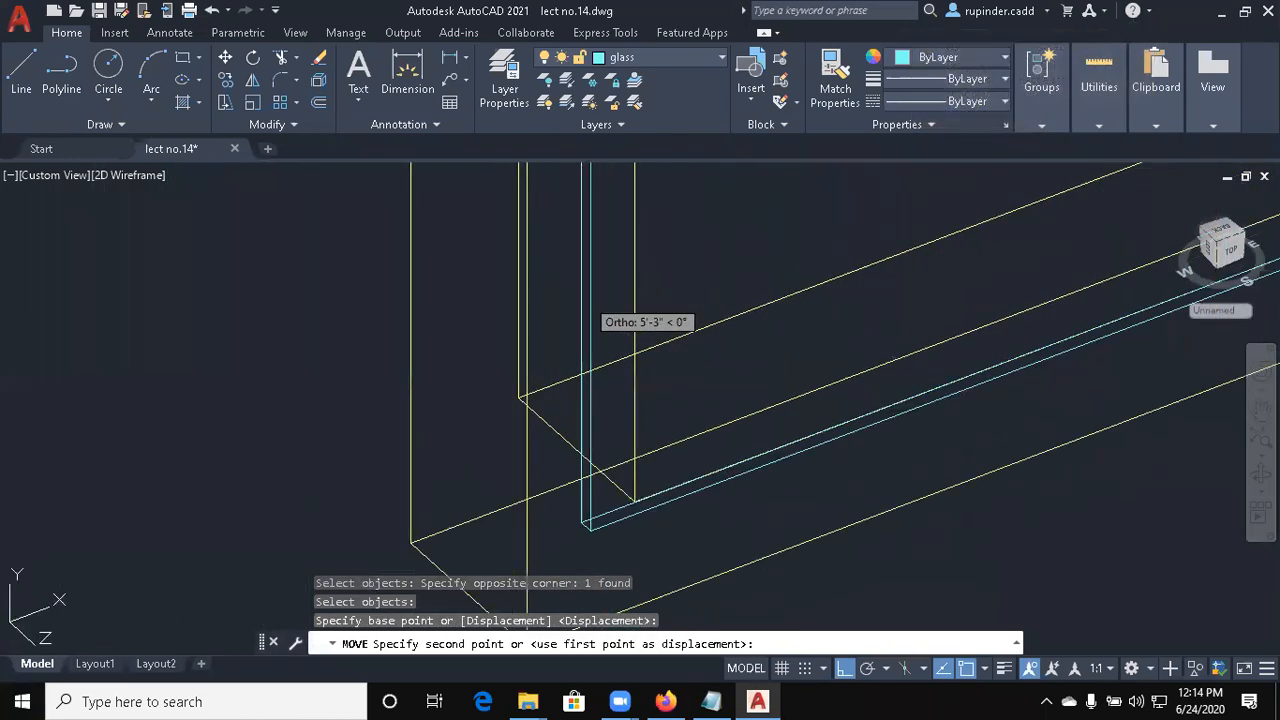
click(589, 520)
scroll(809, 457, down, 5)
middle_drag(849, 417, 751, 532)
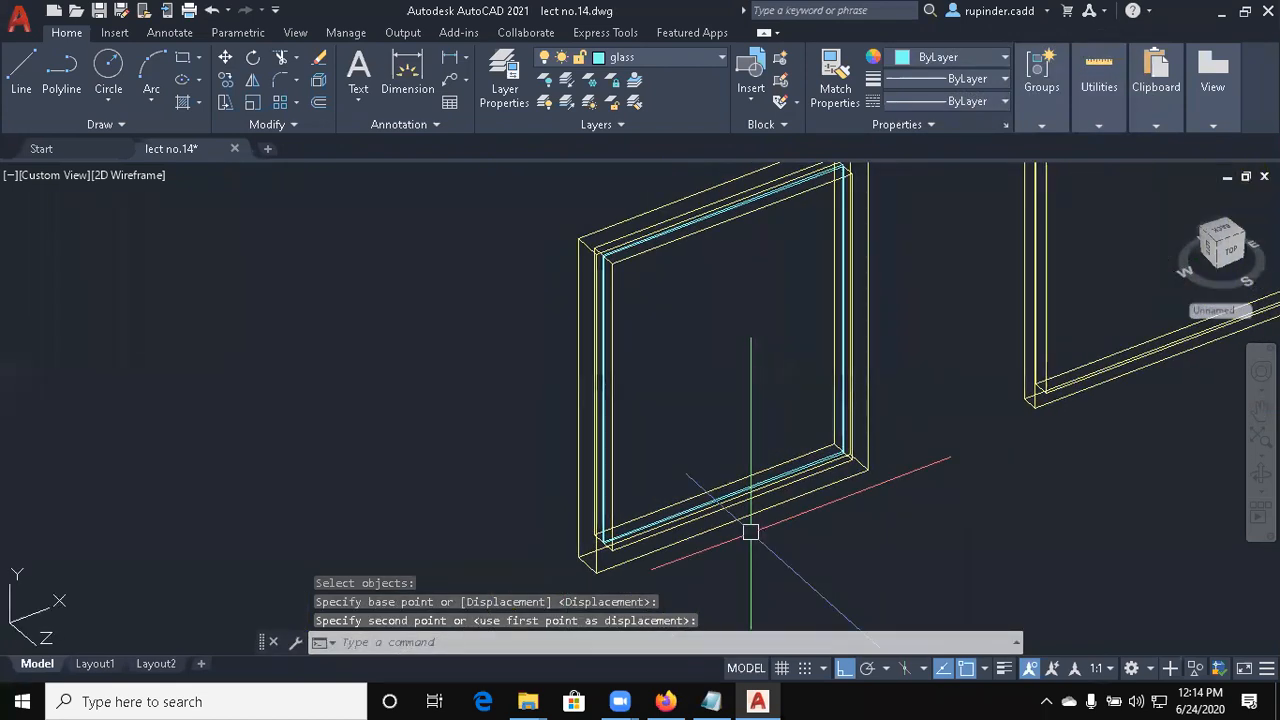
Check the pane's position in the frame up close and in the Realistic visual style
scroll(586, 523, up, 6)
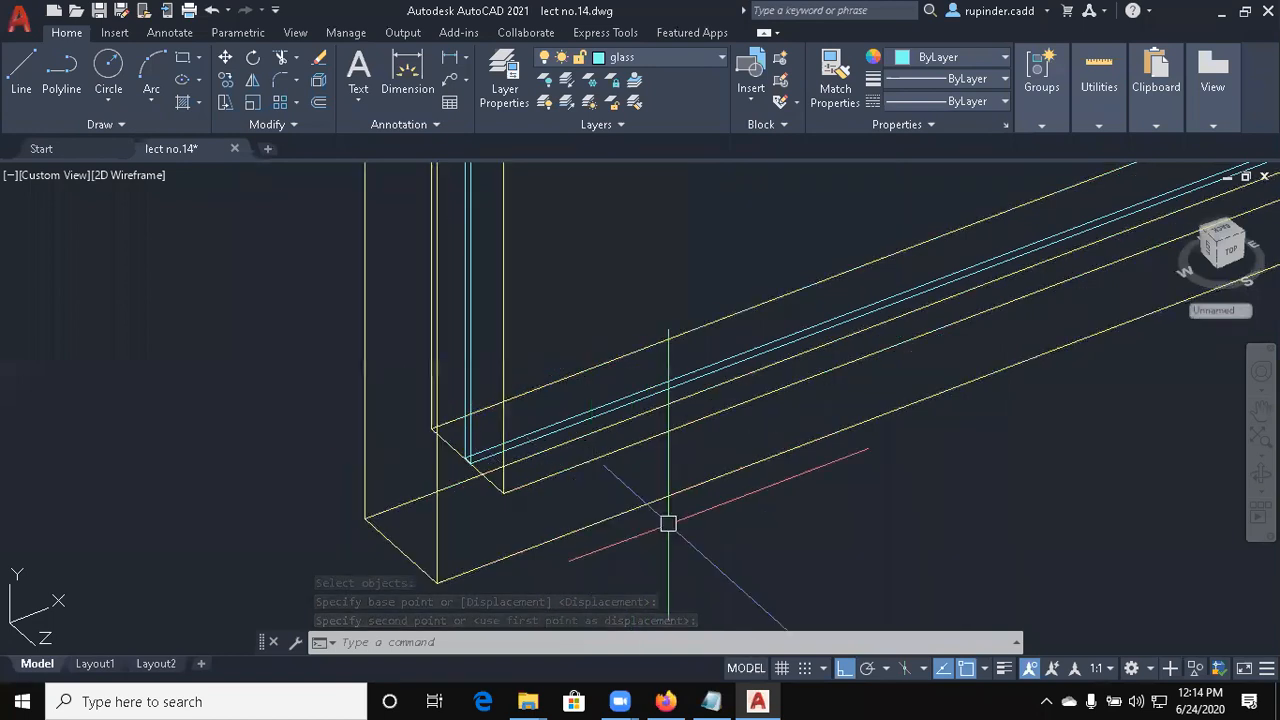
scroll(718, 455, up, 4)
scroll(724, 459, down, 3)
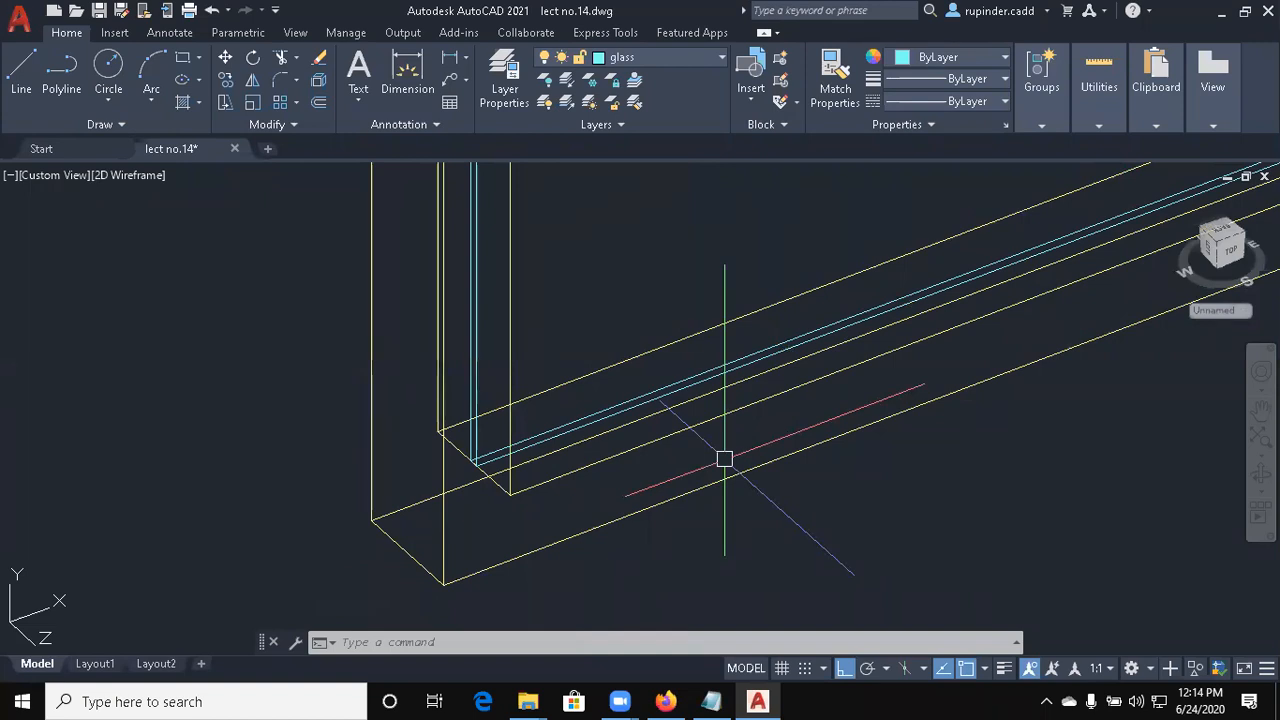
scroll(724, 459, down, 5)
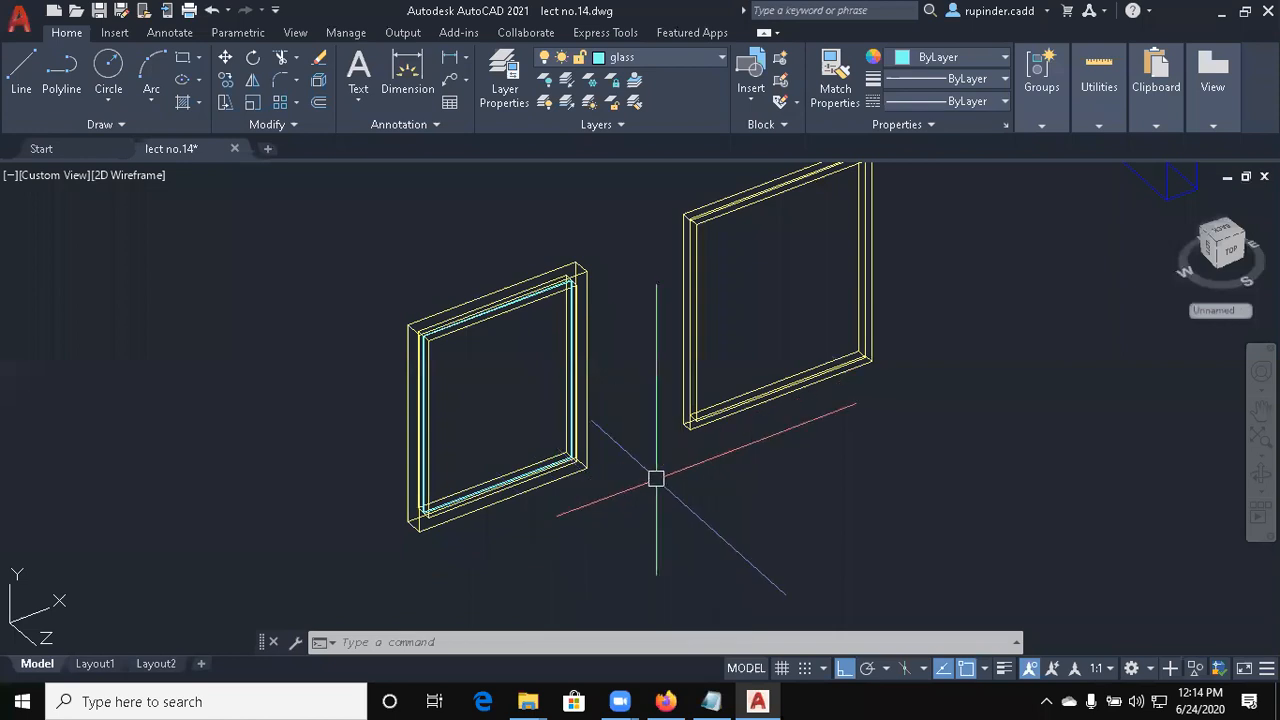
text(vs)
key(Return)
text(r)
key(Return)
middle_drag(766, 419, 746, 499)
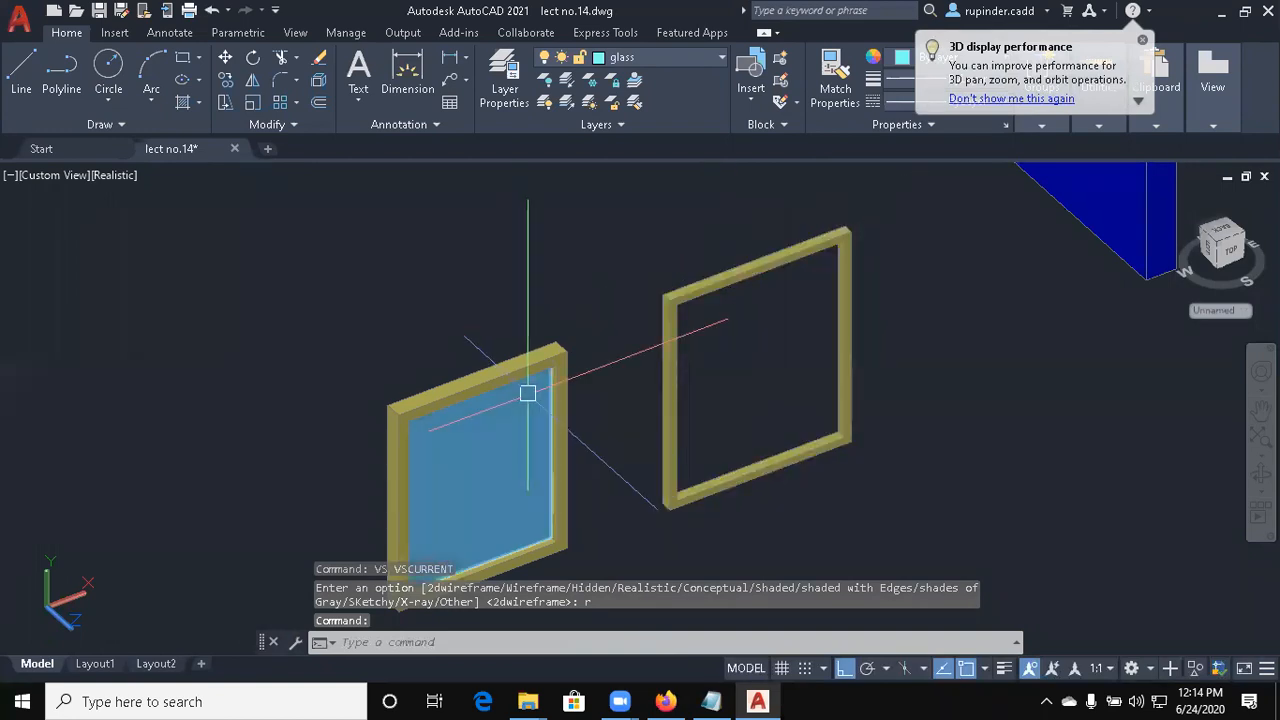
scroll(529, 391, up, 3)
scroll(593, 324, down, 3)
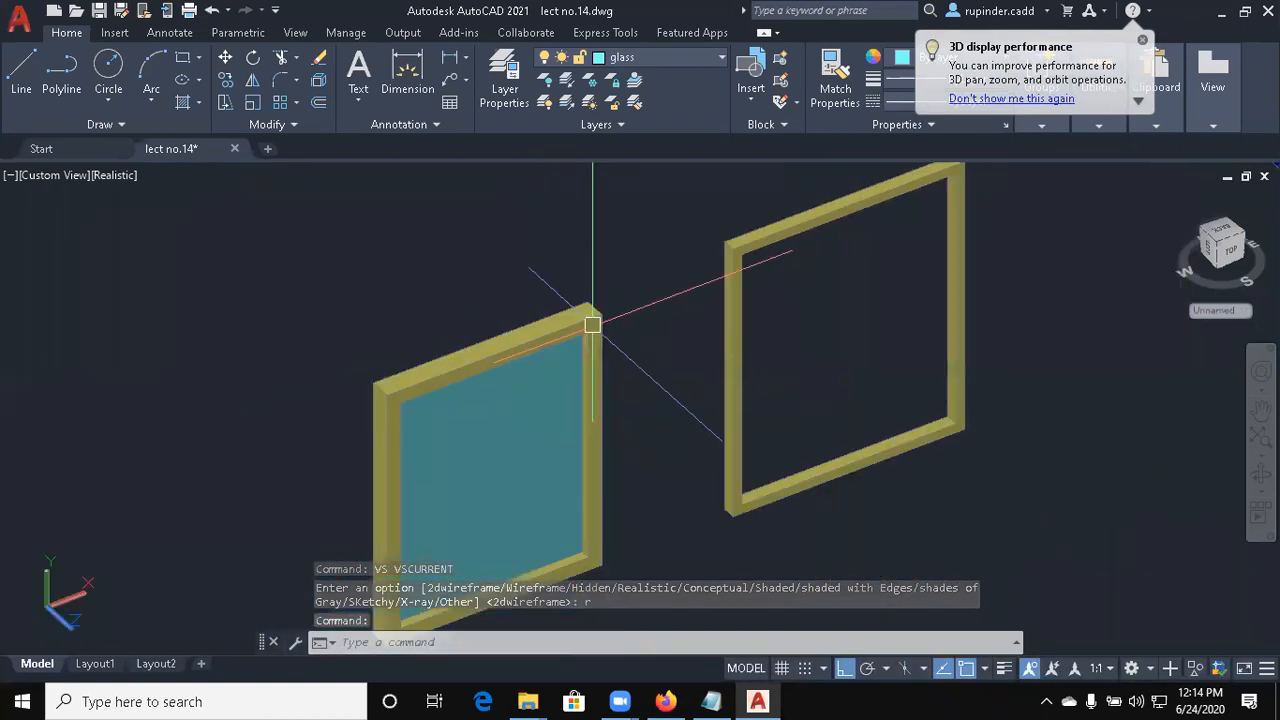
key(Escape)
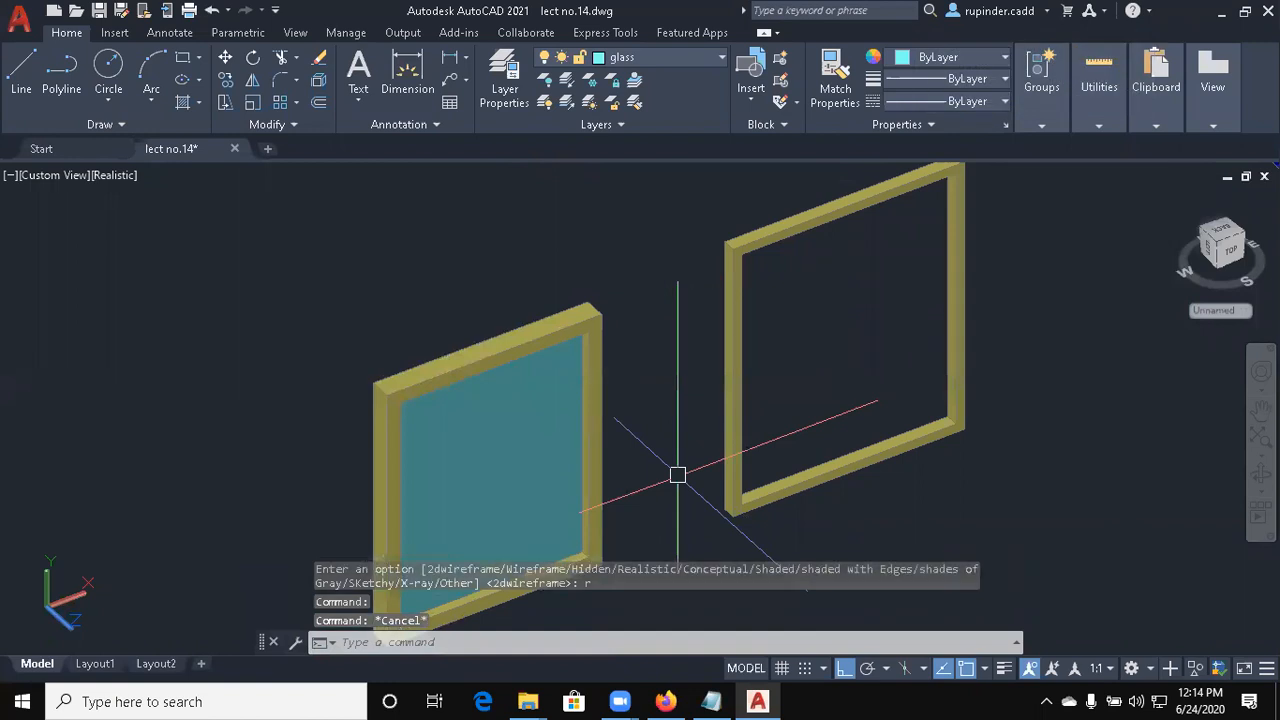
Create a layer named wooden frame with colour 34 and make it the current layer
text(la)
key(Return)
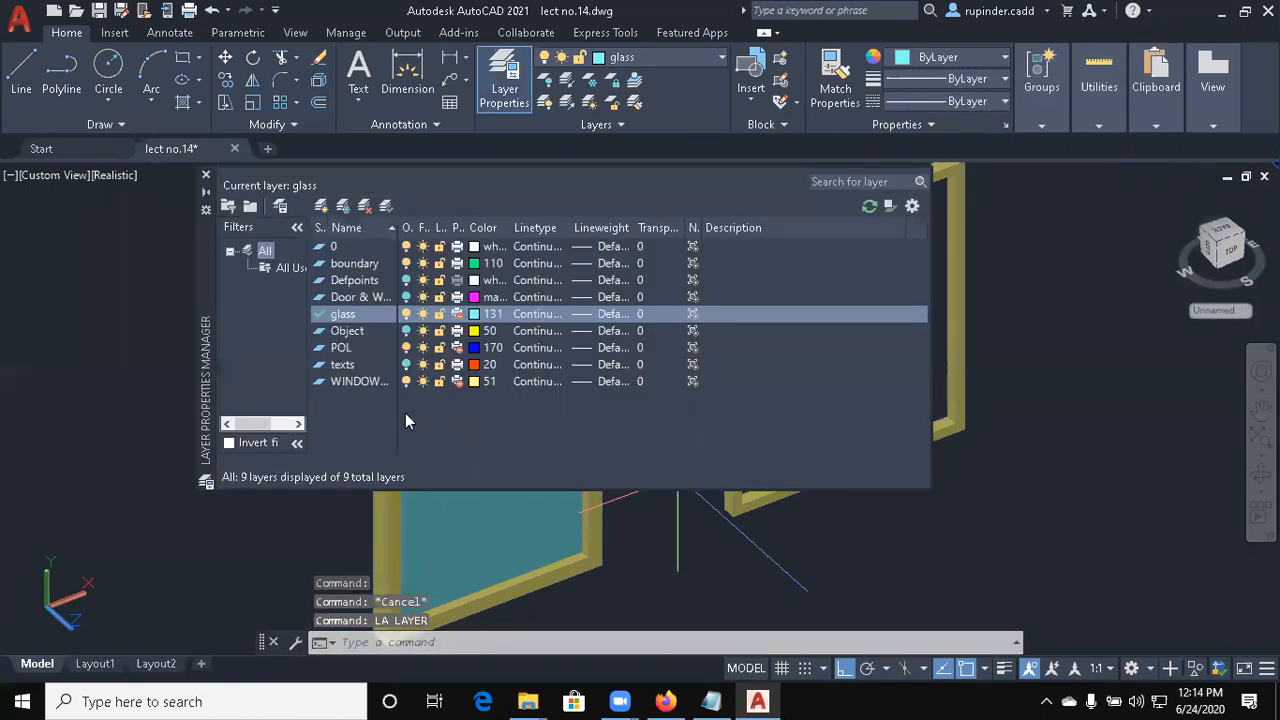
click(321, 205)
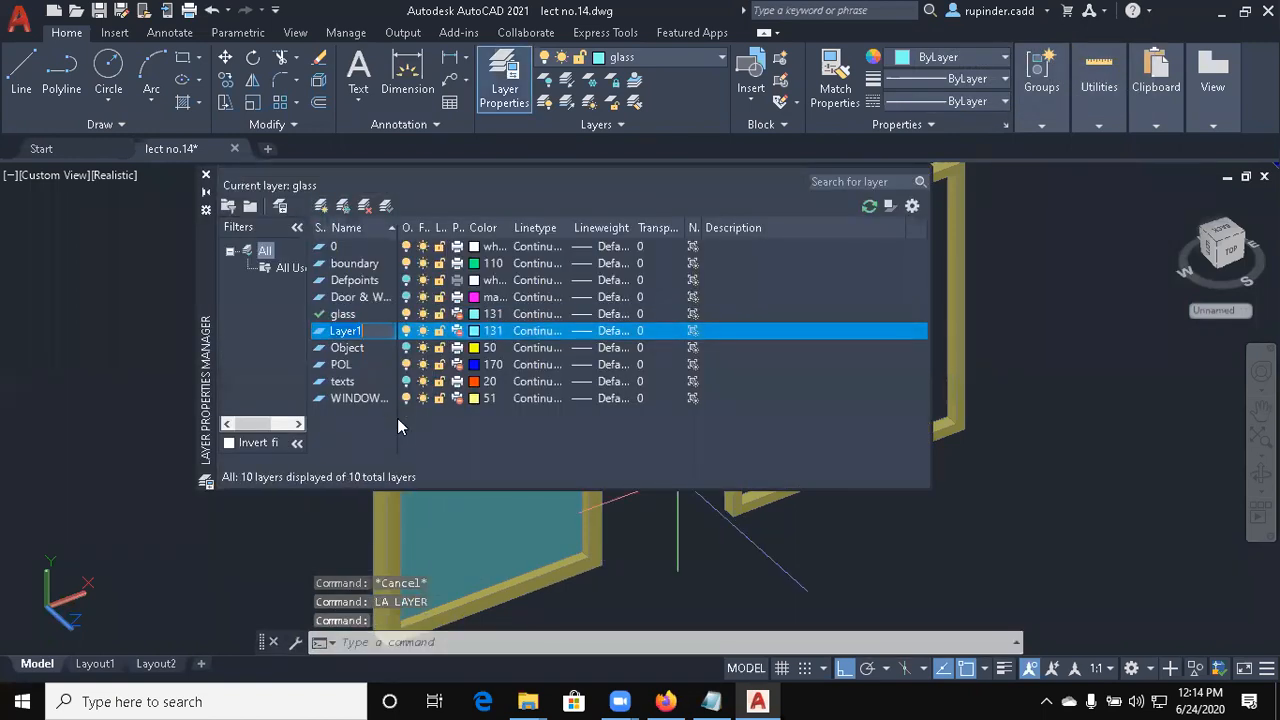
text(wooden frame)
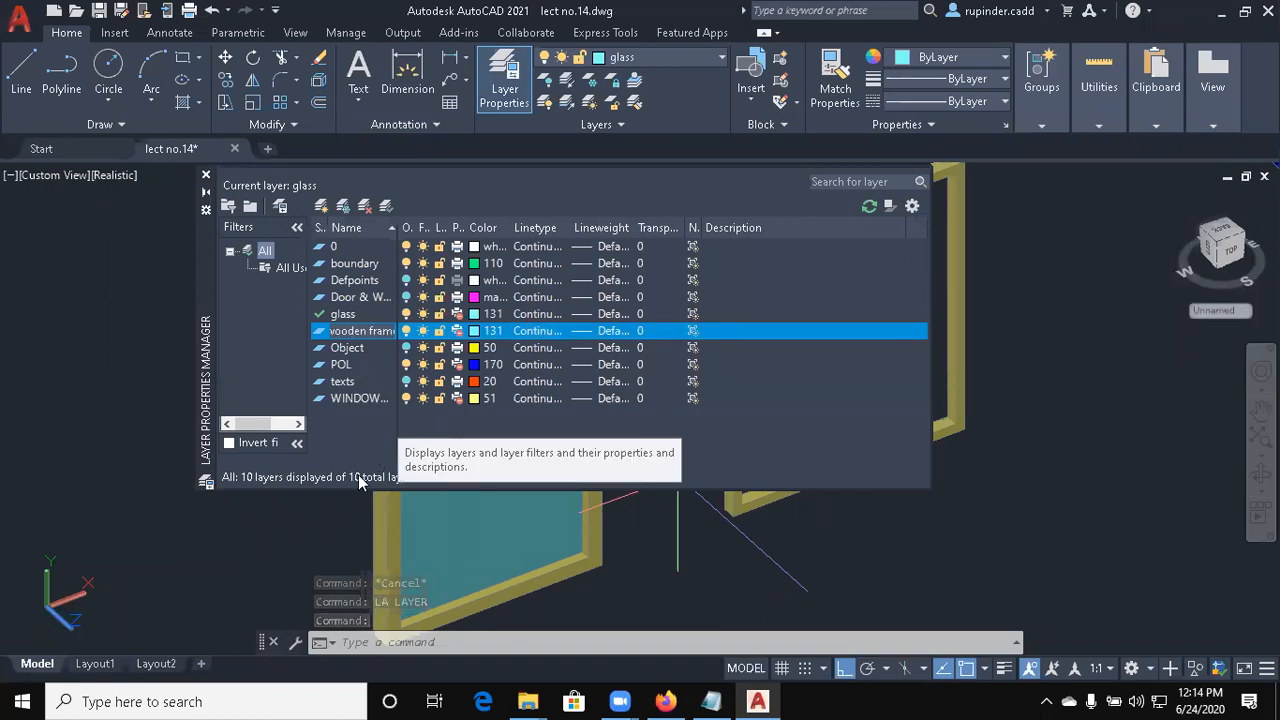
key(Return)
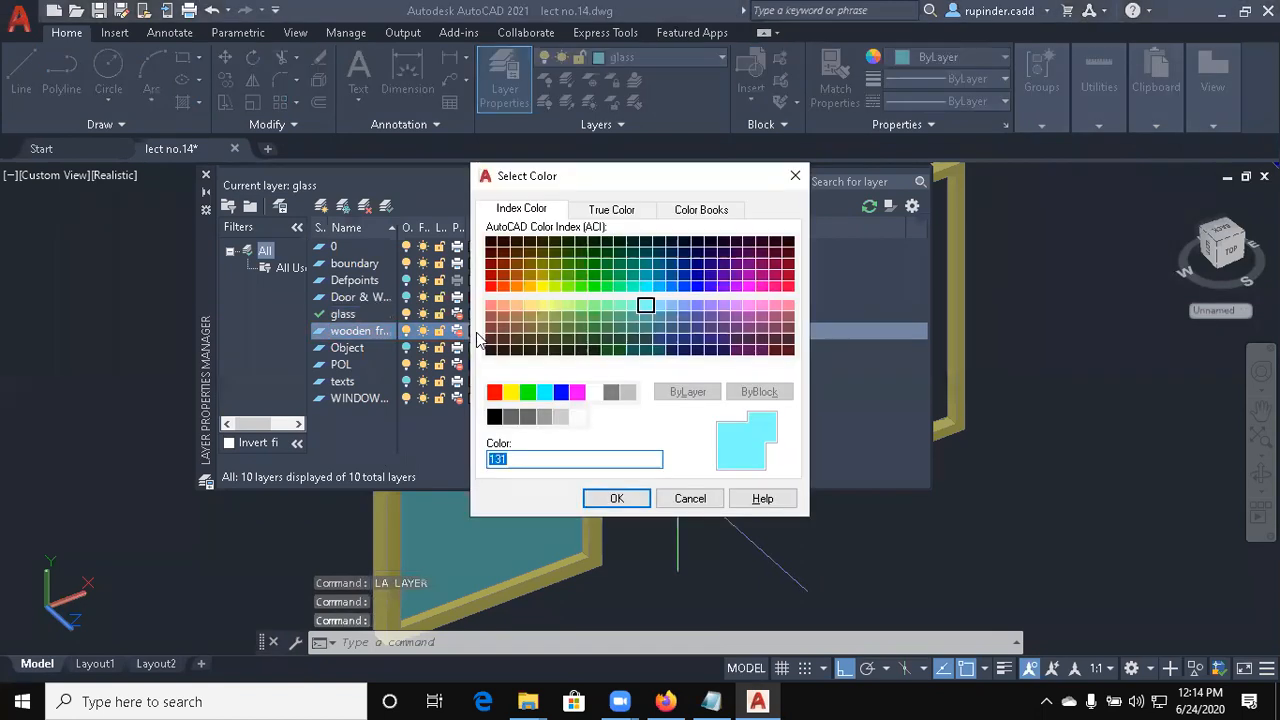
click(516, 340)
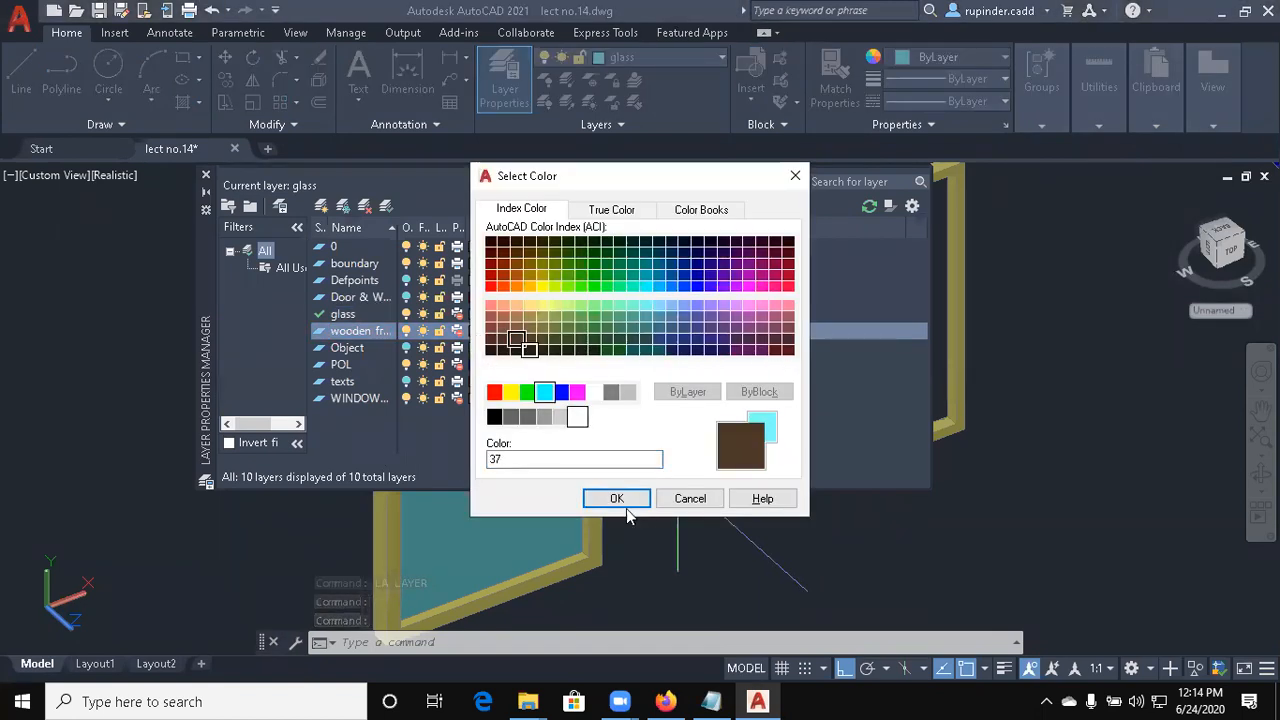
click(518, 267)
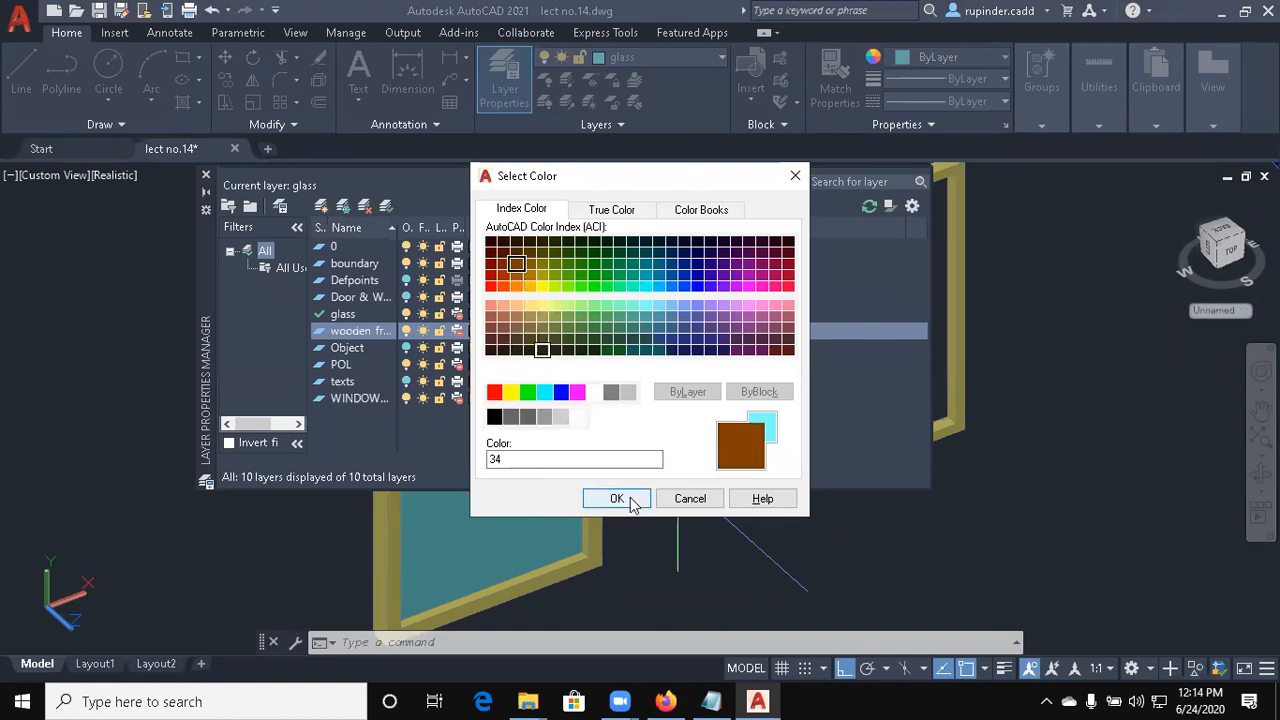
click(617, 498)
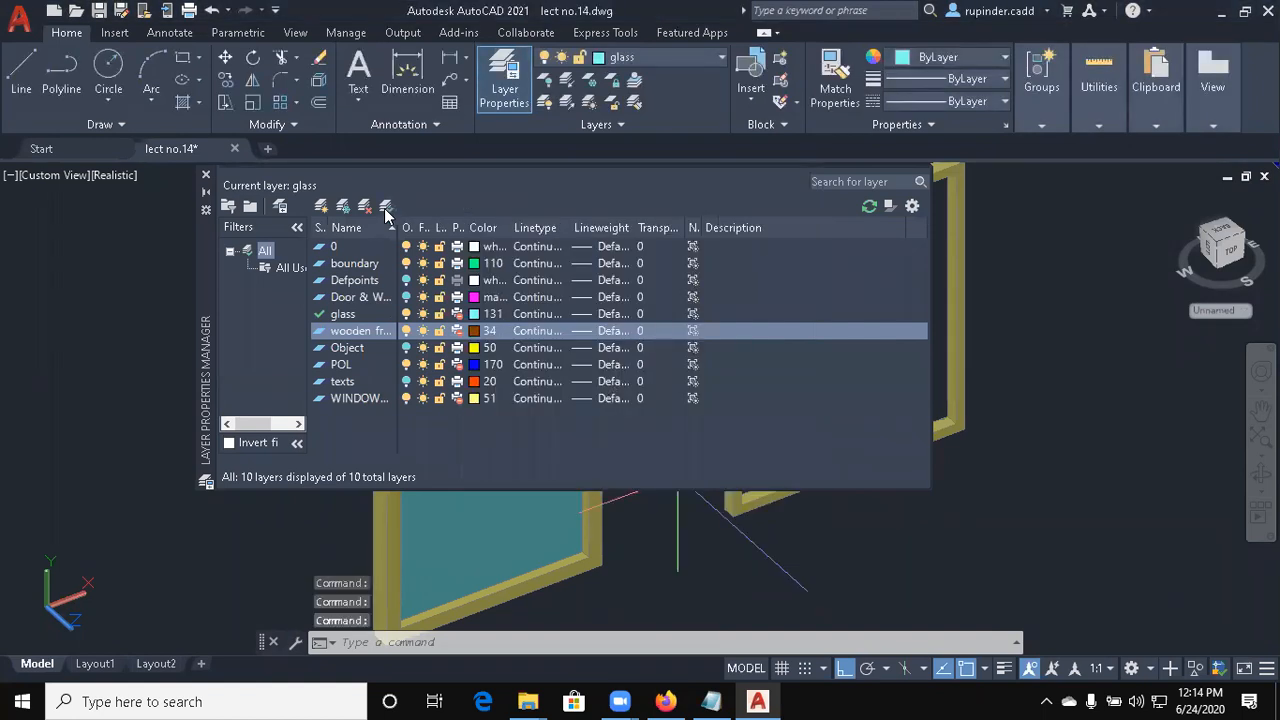
click(206, 177)
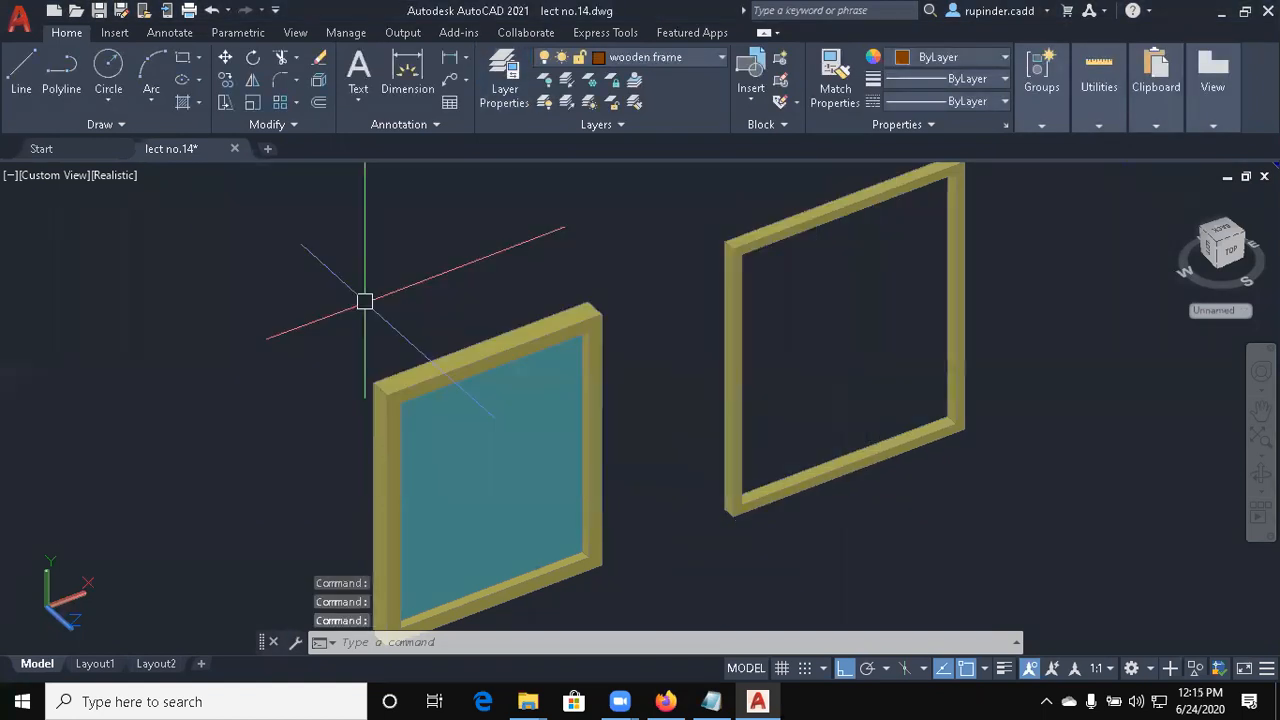
Draw a short line on the wooden frame layer in the empty space below the yellow window frame
scroll(548, 353, down, 2)
text(l)
key(Return)
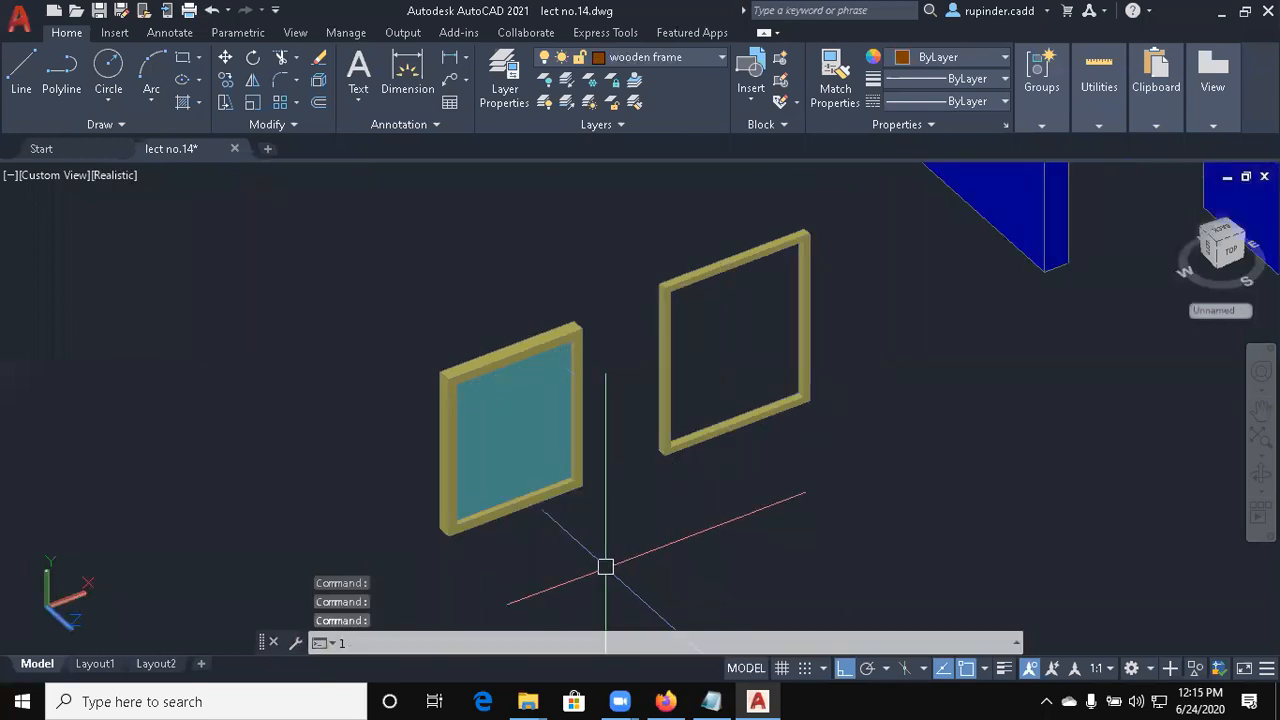
click(663, 552)
click(761, 516)
key(Escape)
text(m)
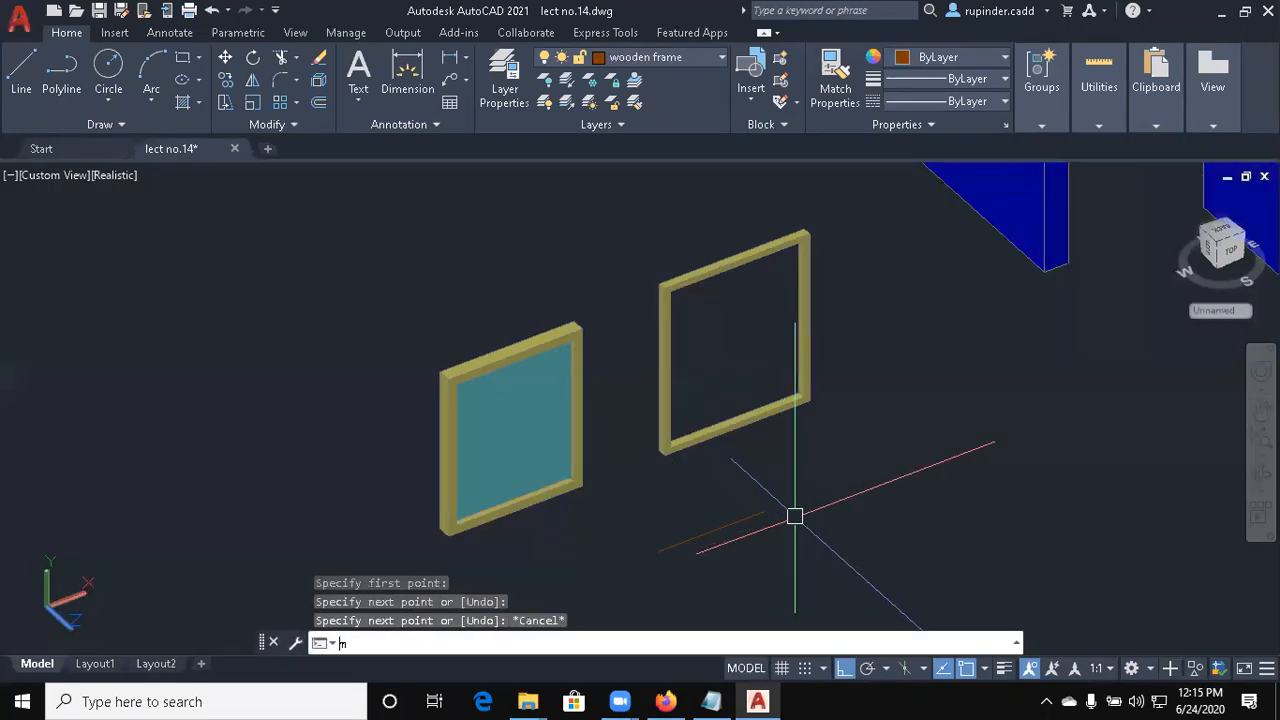
key(Return)
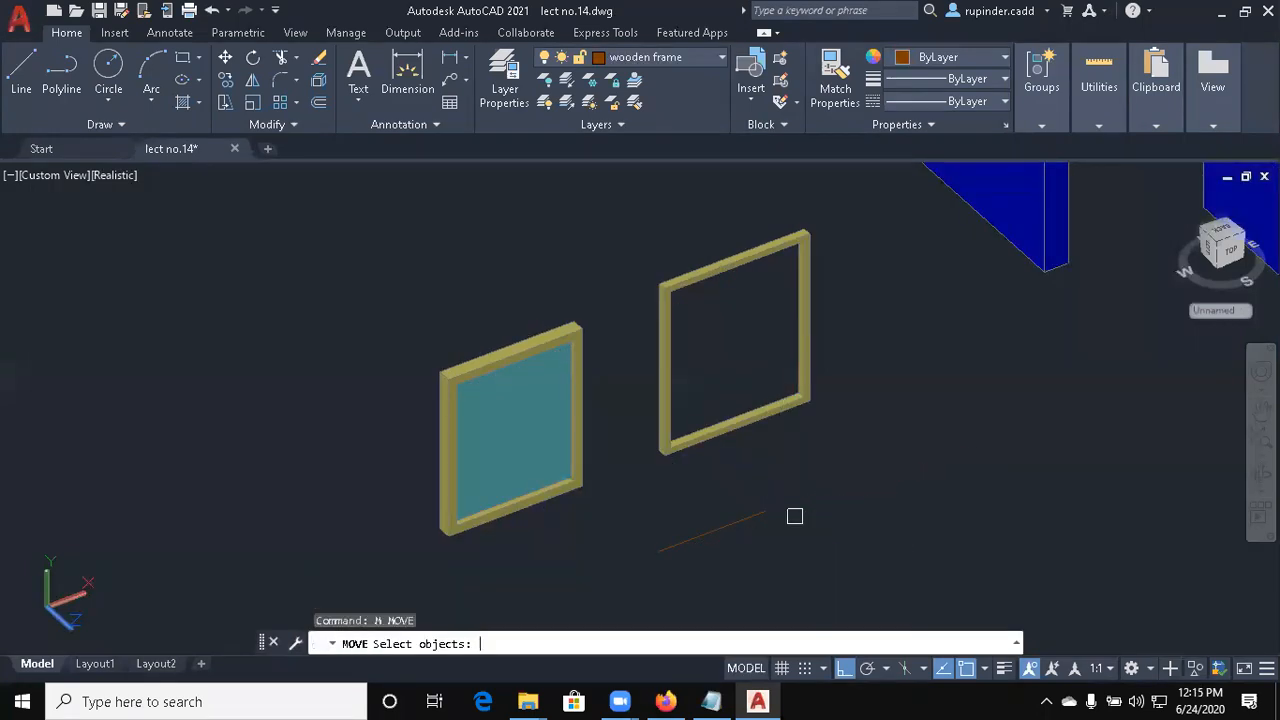
click(695, 539)
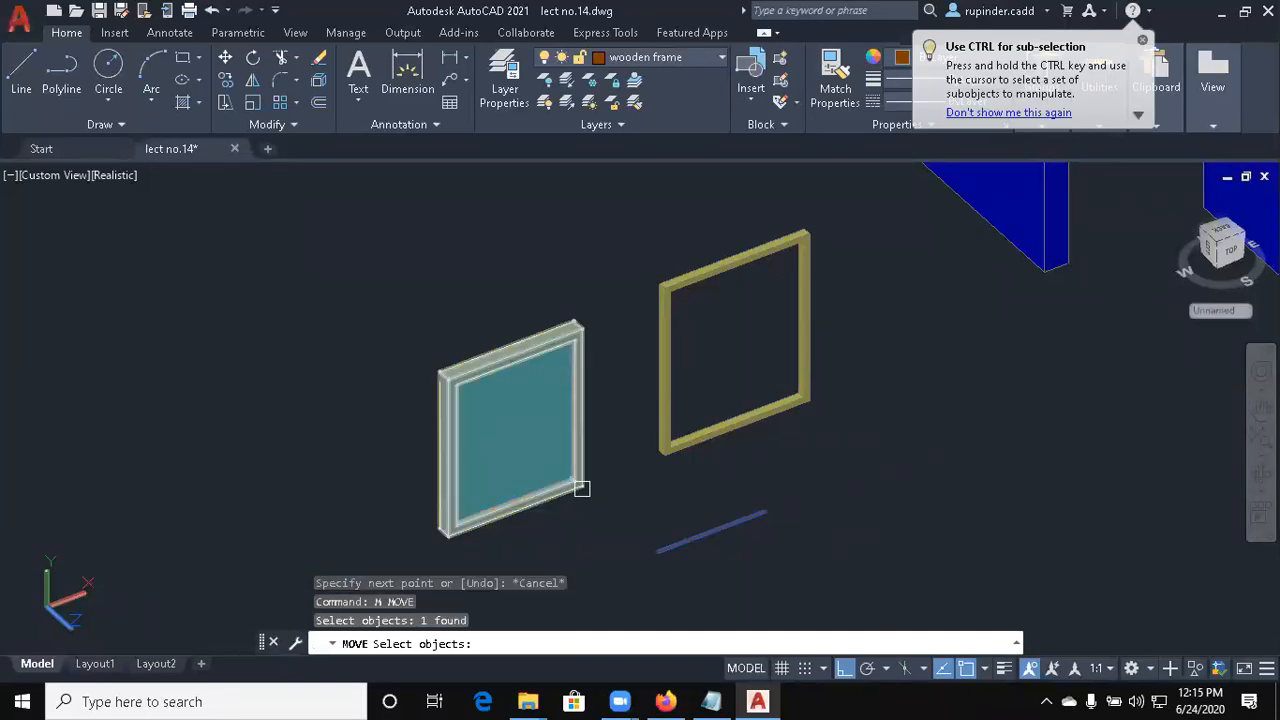
click(583, 489)
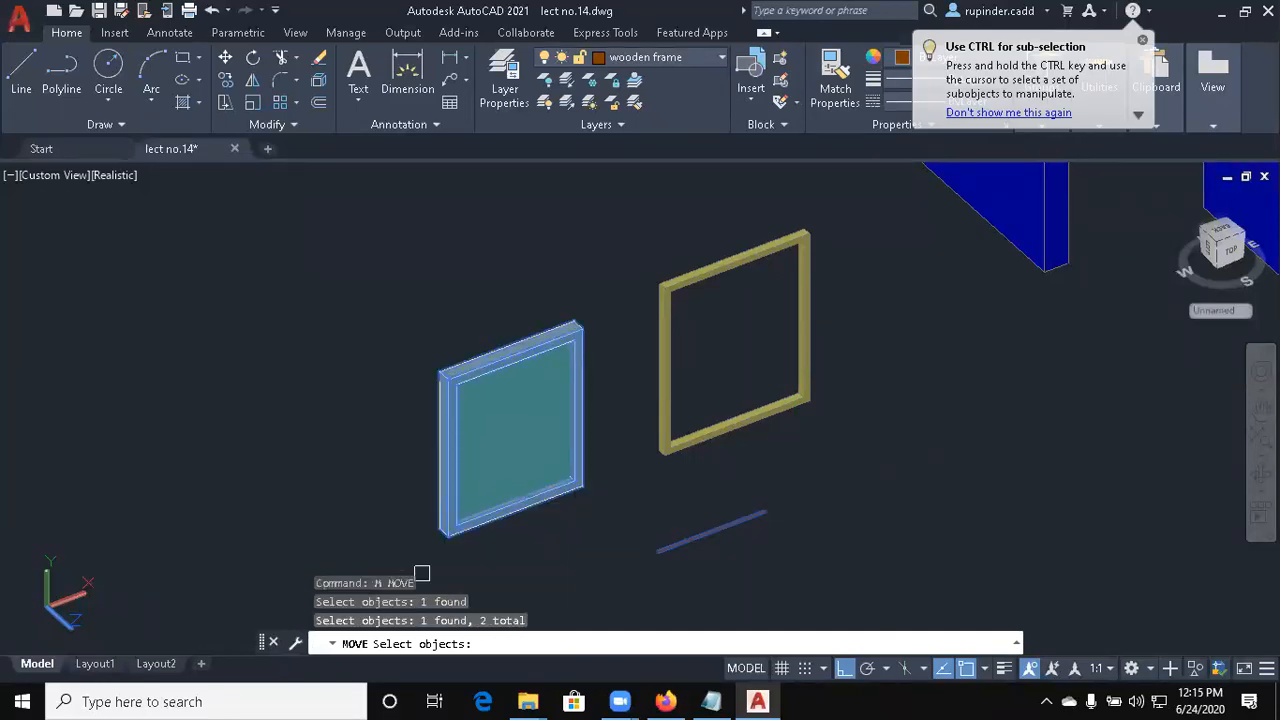
key(Escape)
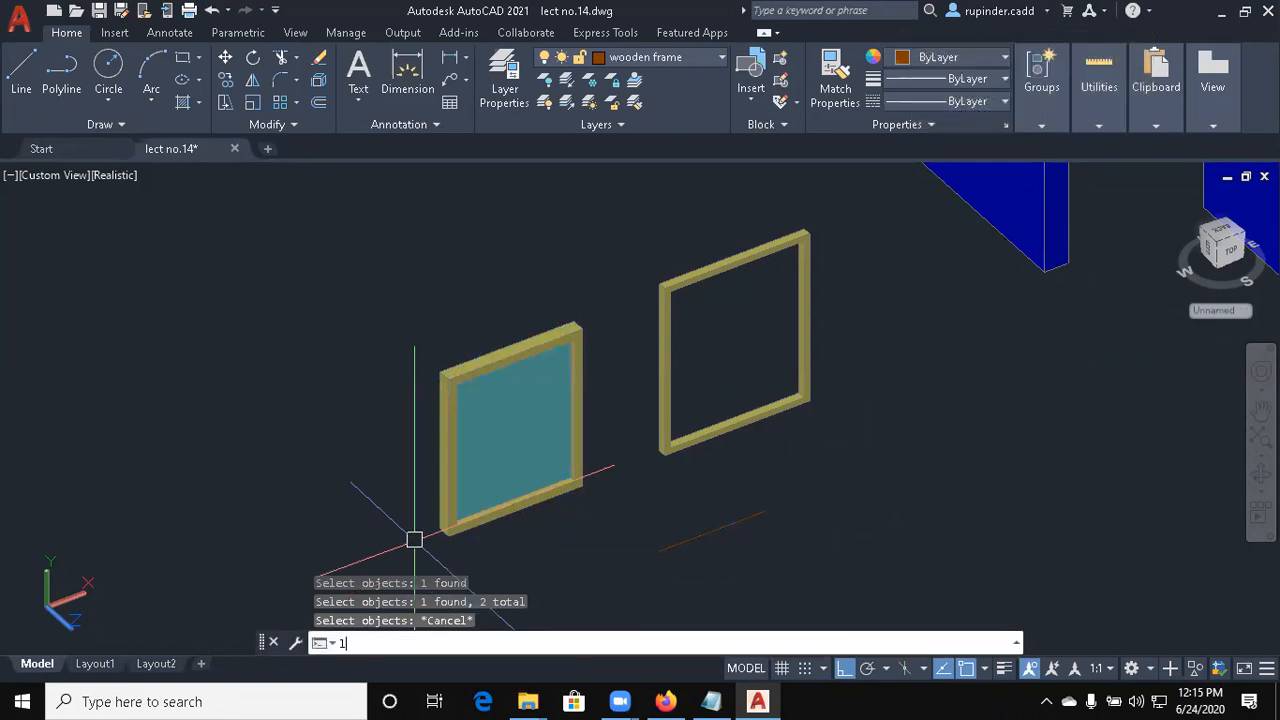
Match the properties of the short brown line onto the frame around the glass pane
text(ma)
key(Return)
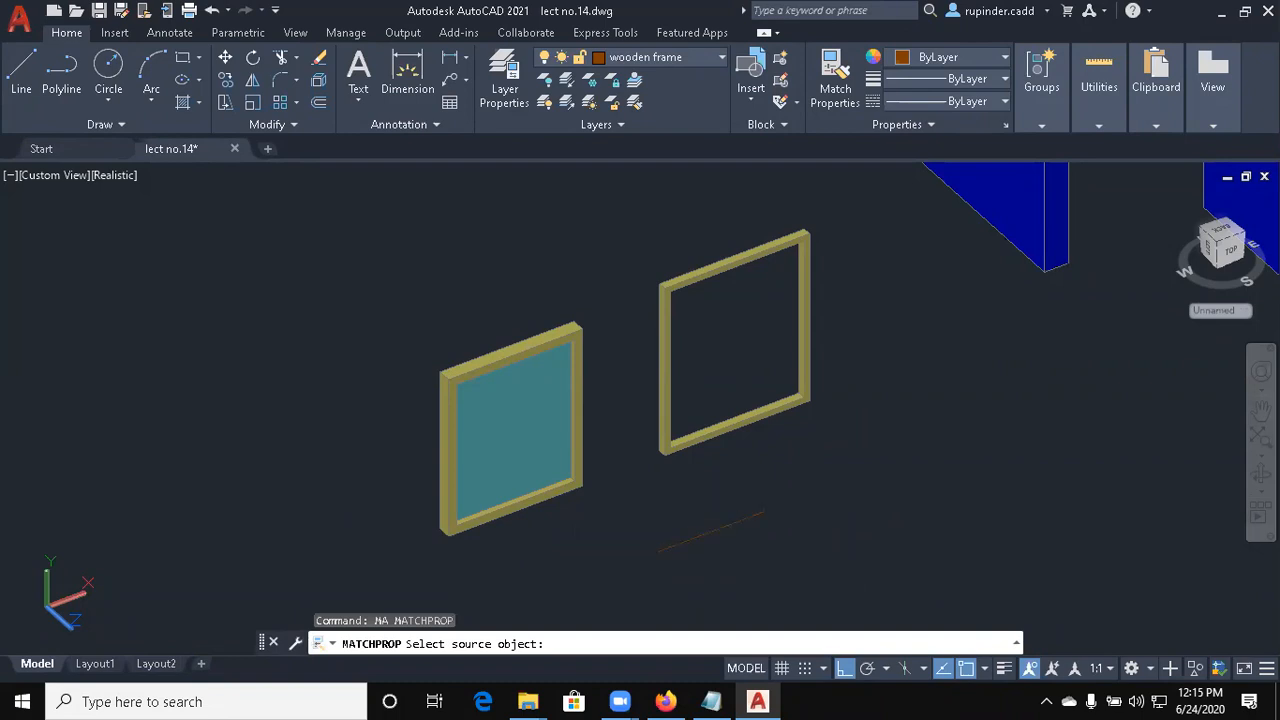
click(711, 531)
click(538, 495)
scroll(545, 501, up, 4)
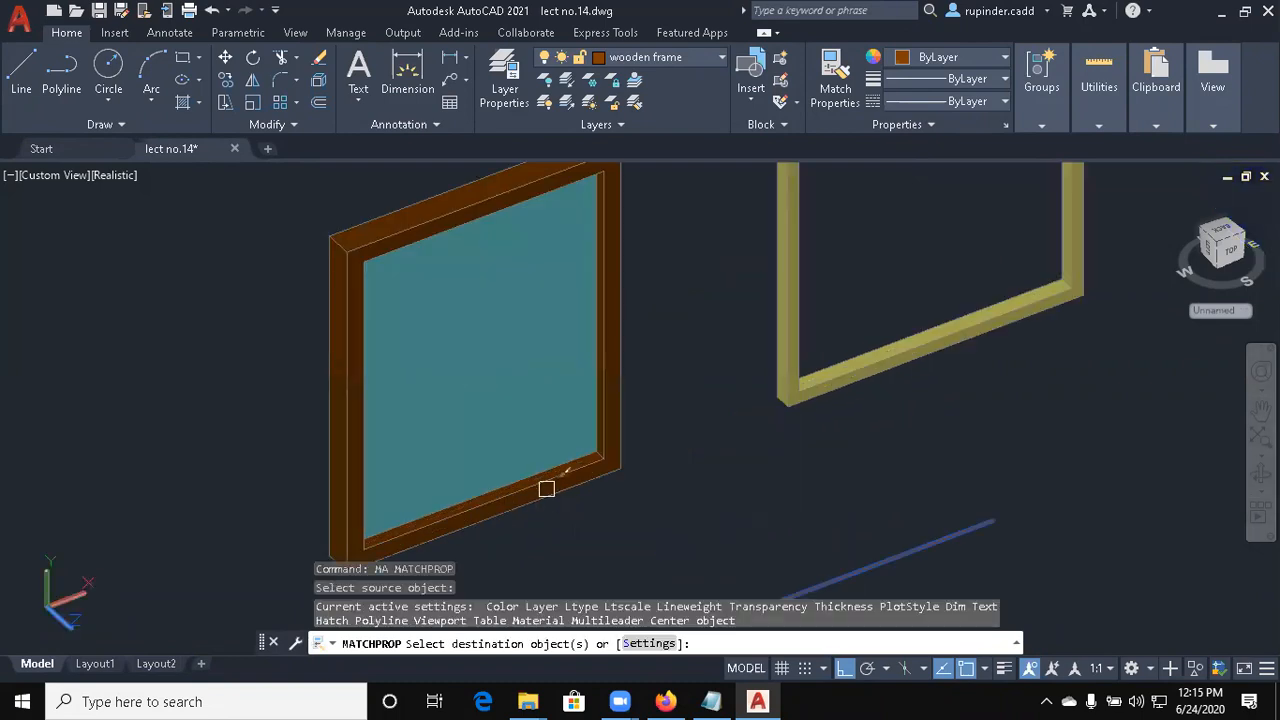
key(Escape)
Look over both window frames beside the walls and return the visual style to 2D Wireframe
scroll(677, 463, down, 5)
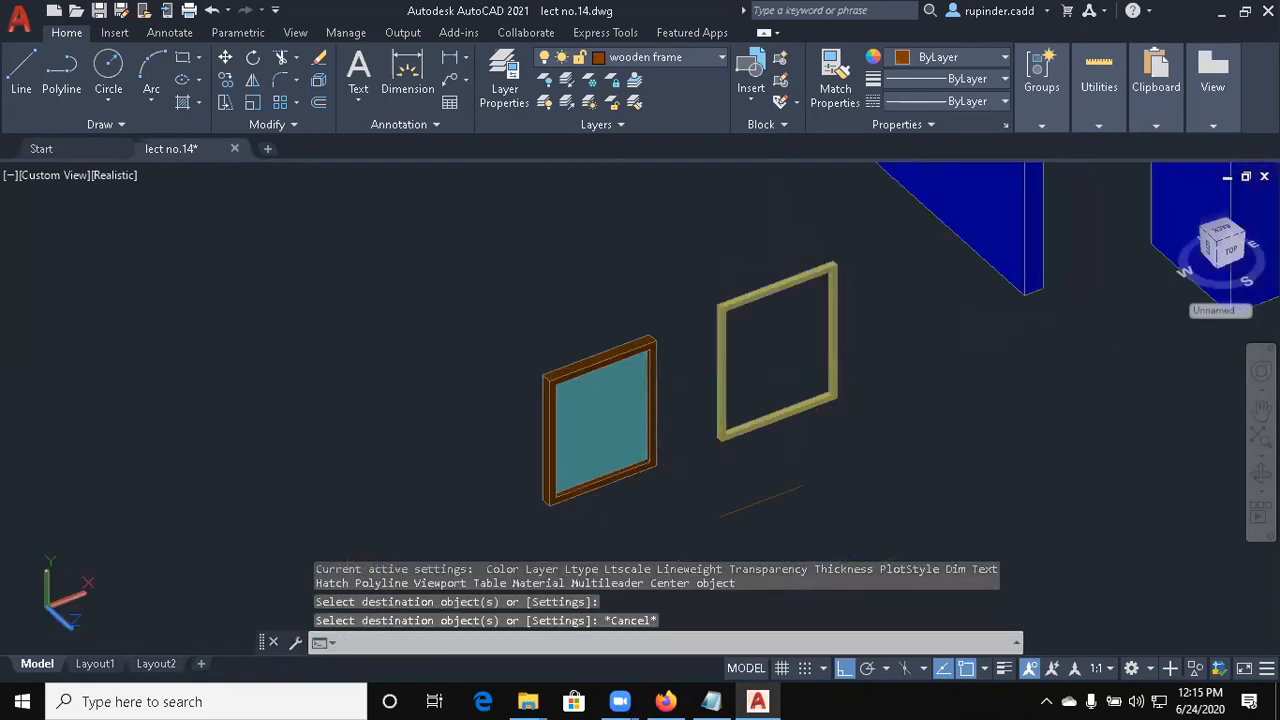
scroll(677, 463, down, 3)
scroll(769, 491, up, 4)
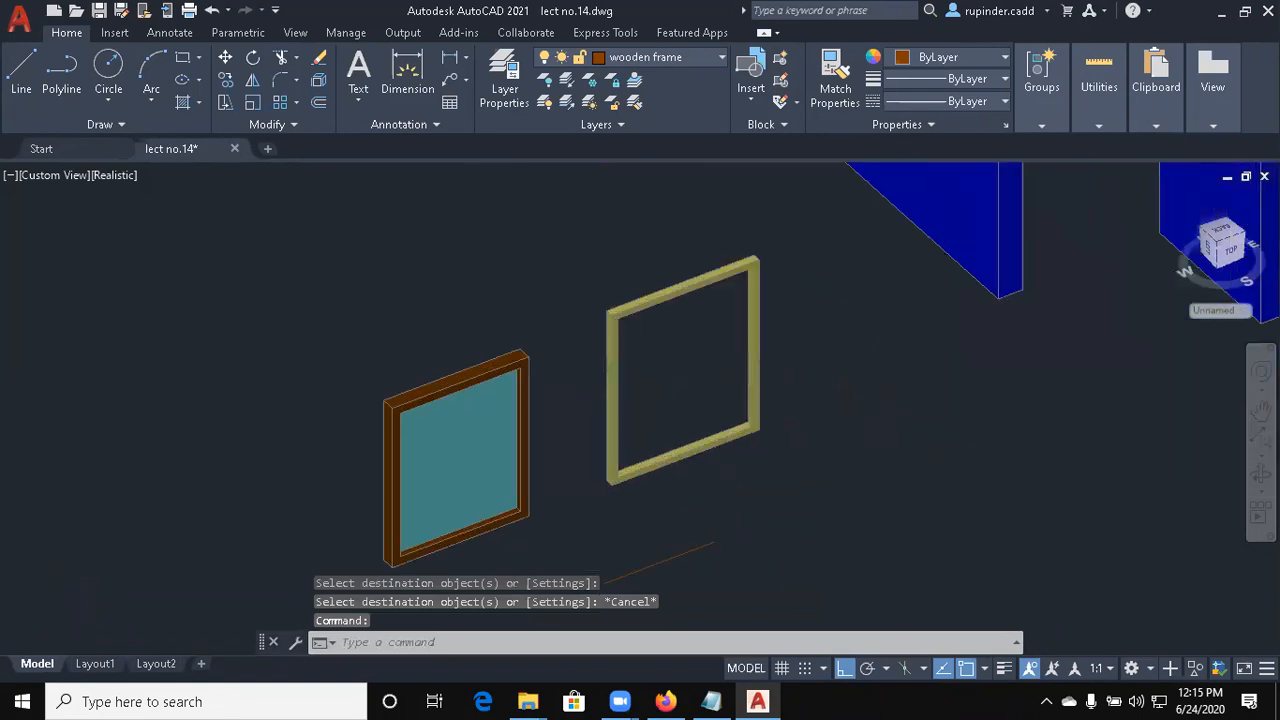
middle_drag(734, 433, 637, 500)
key(Escape)
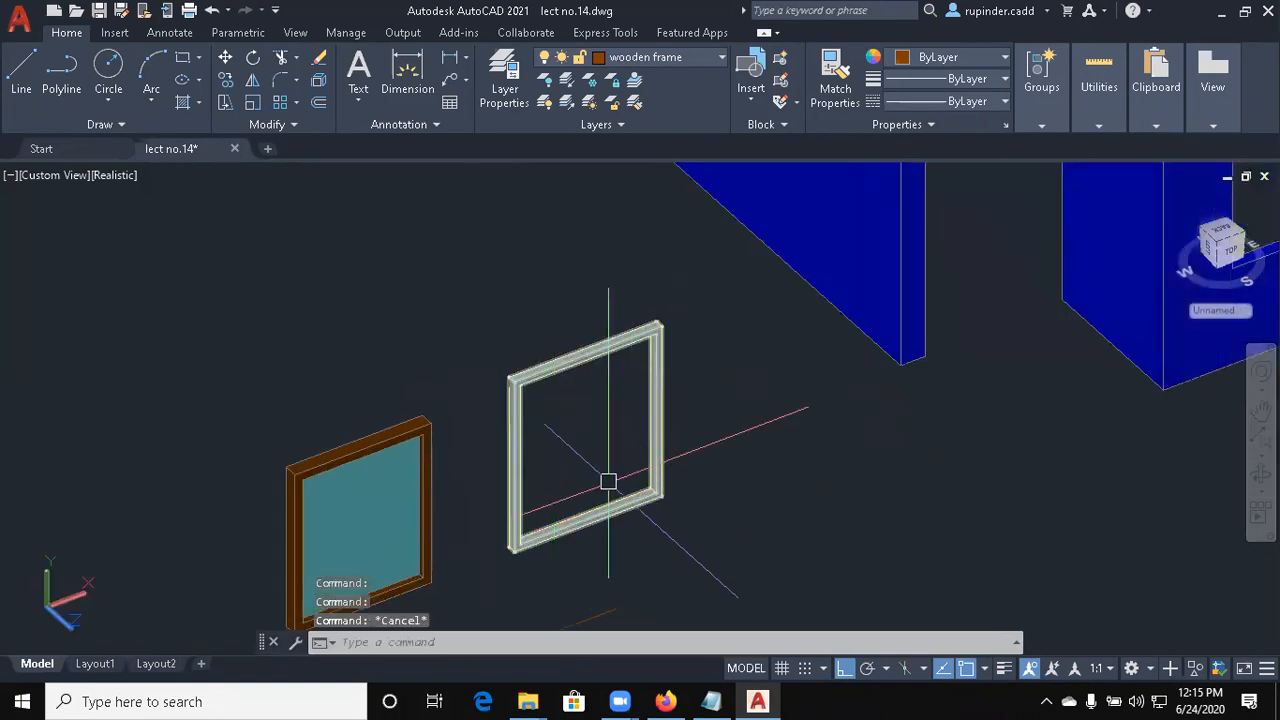
scroll(900, 420, down, 2)
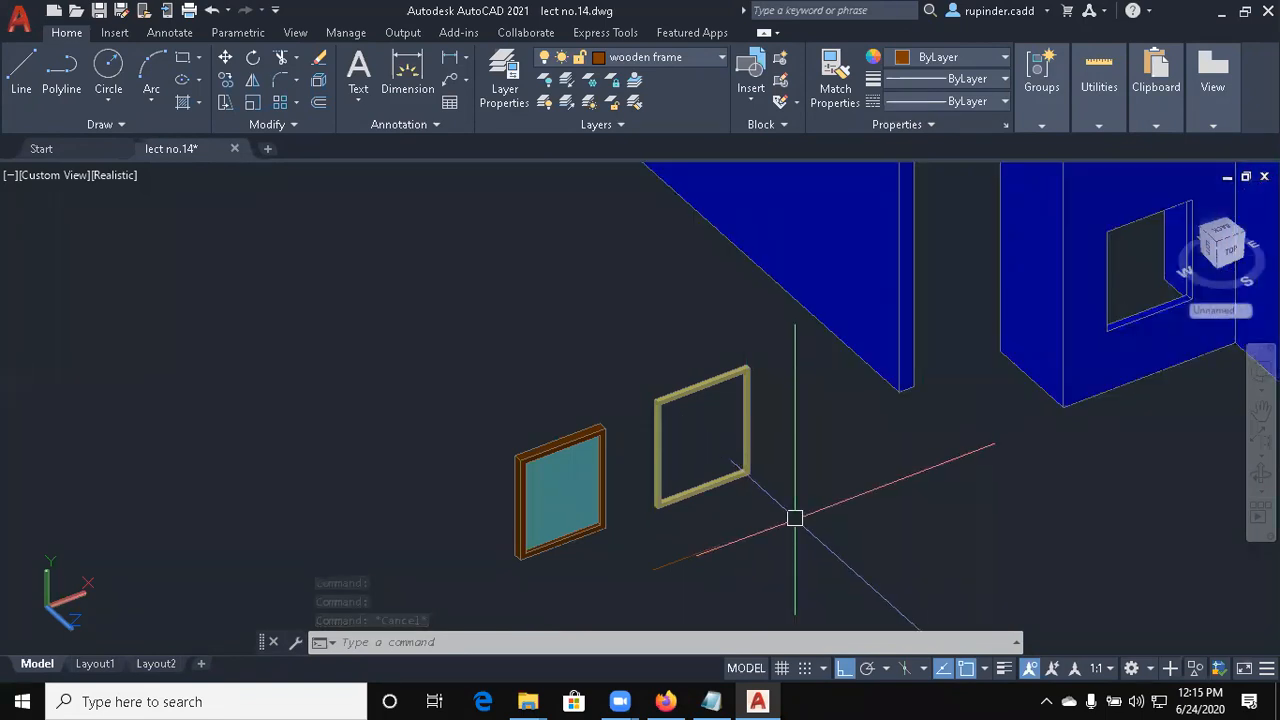
text(vs)
key(Return)
text(2)
key(Return)
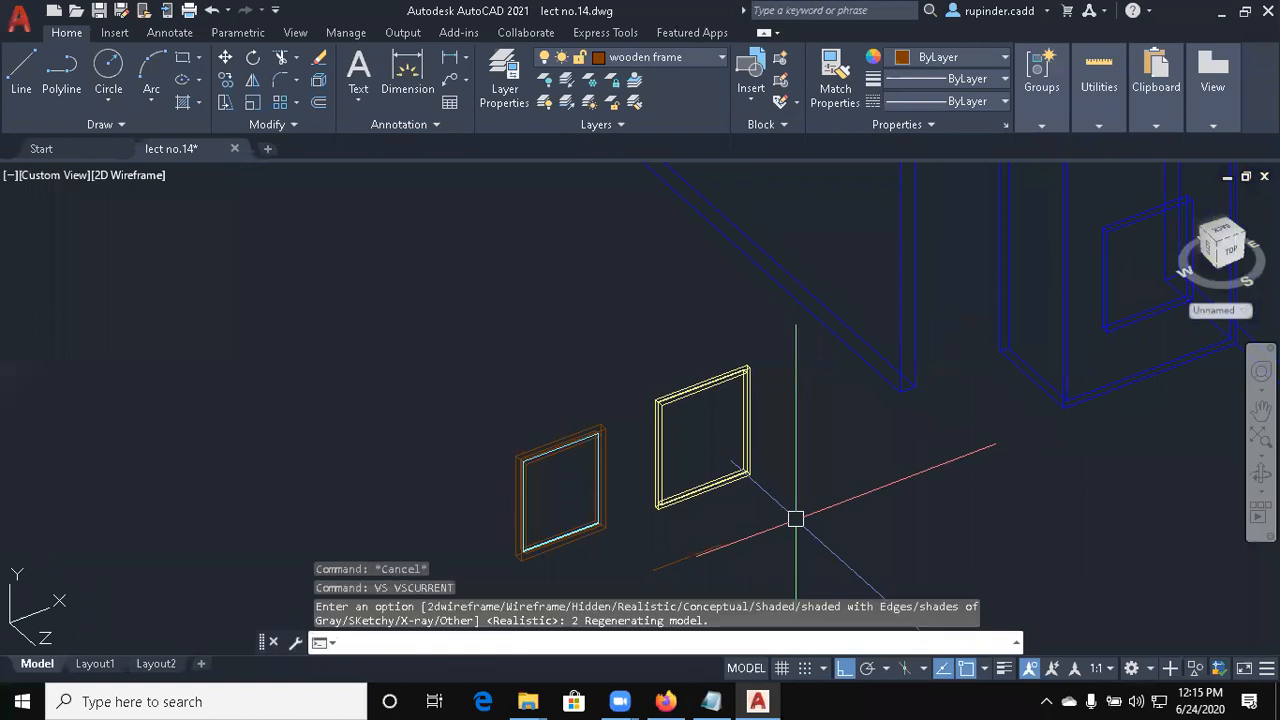
Try to move the yellow frame by its lower inner corner to the window opening in the wall
text(m)
key(Return)
scroll(774, 520, up, 5)
click(365, 500)
click(189, 366)
key(Return)
scroll(237, 452, up, 3)
scroll(237, 452, down, 3)
scroll(829, 500, down, 3)
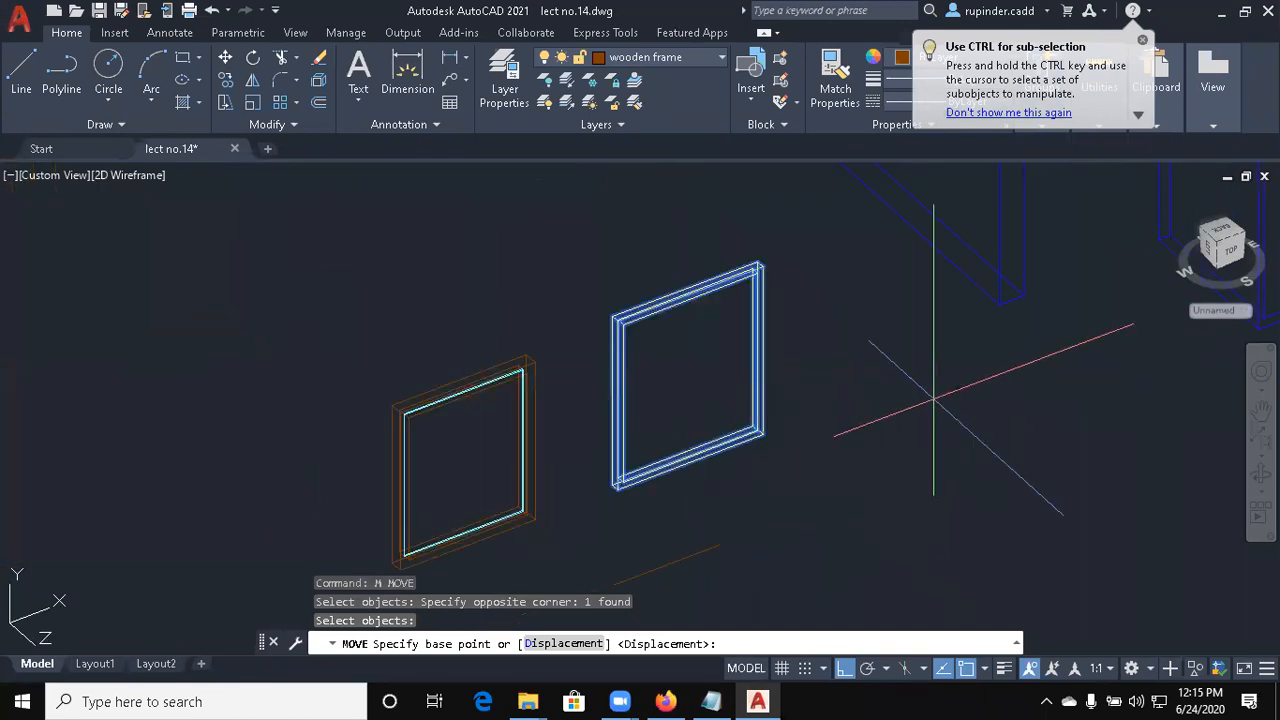
scroll(620, 475, up, 6)
scroll(556, 482, up, 6)
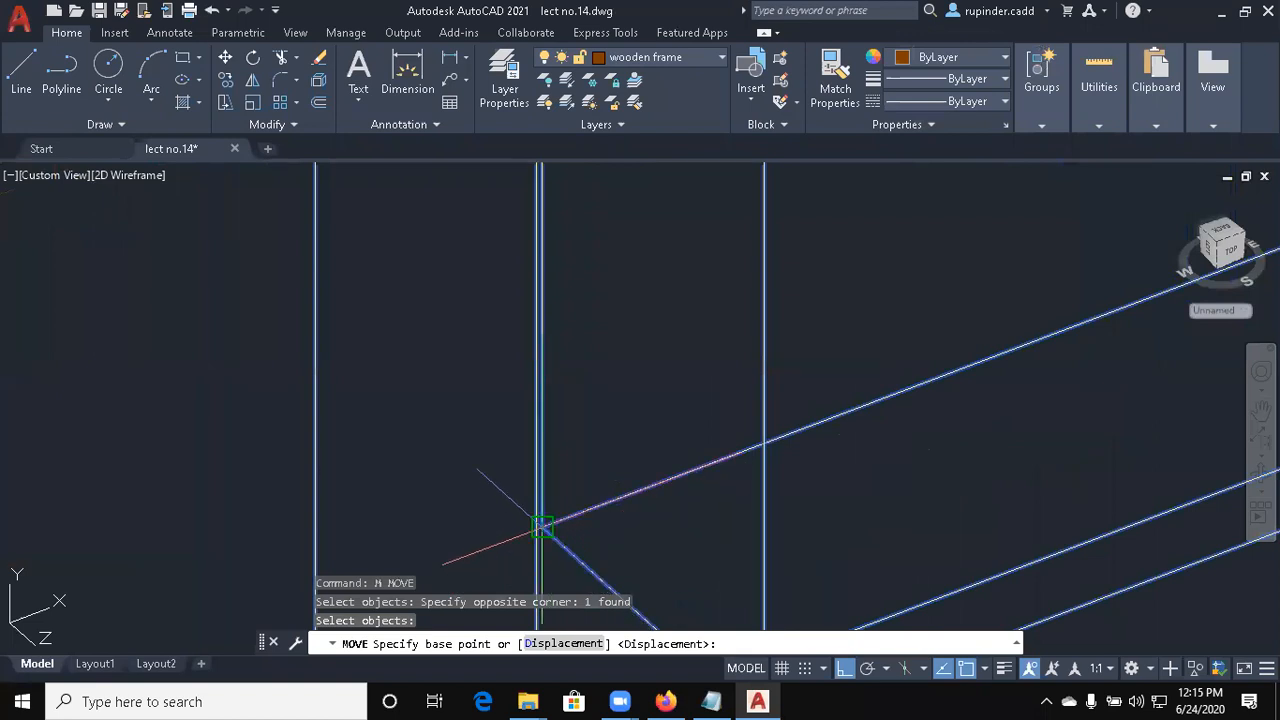
click(541, 527)
scroll(900, 366, down, 8)
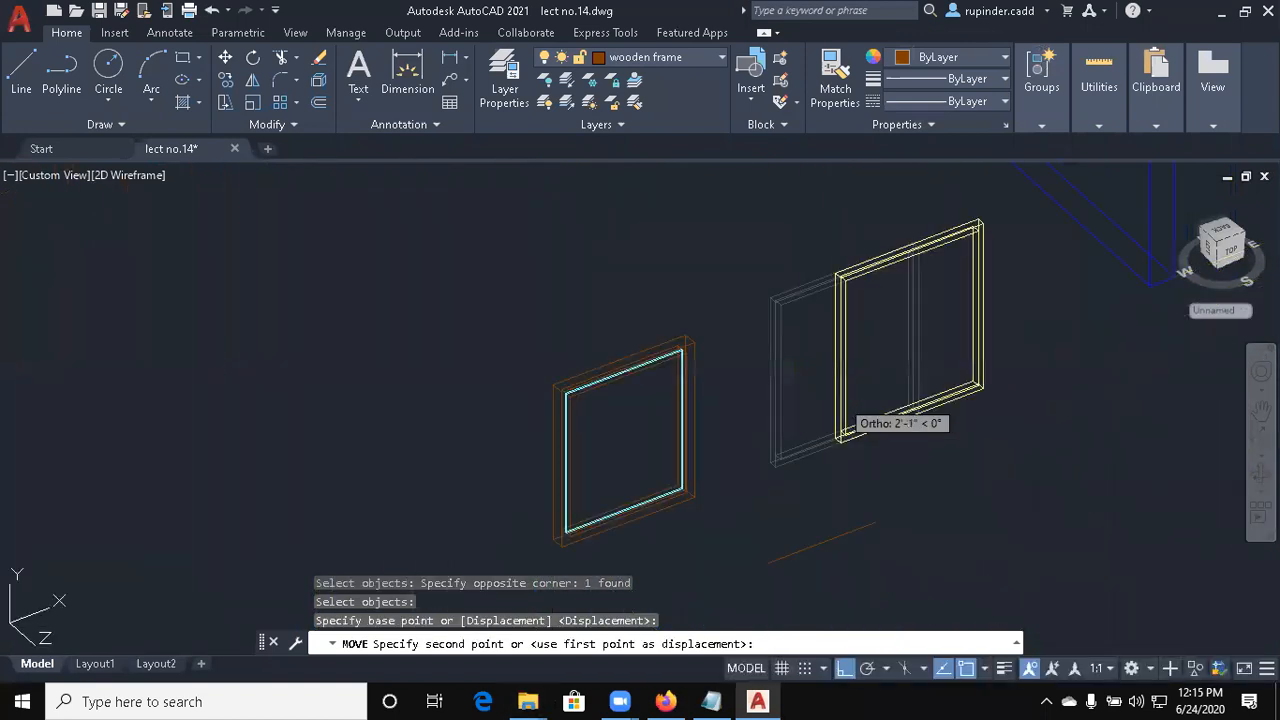
middle_drag(1074, 343, 247, 623)
scroll(570, 498, up, 3)
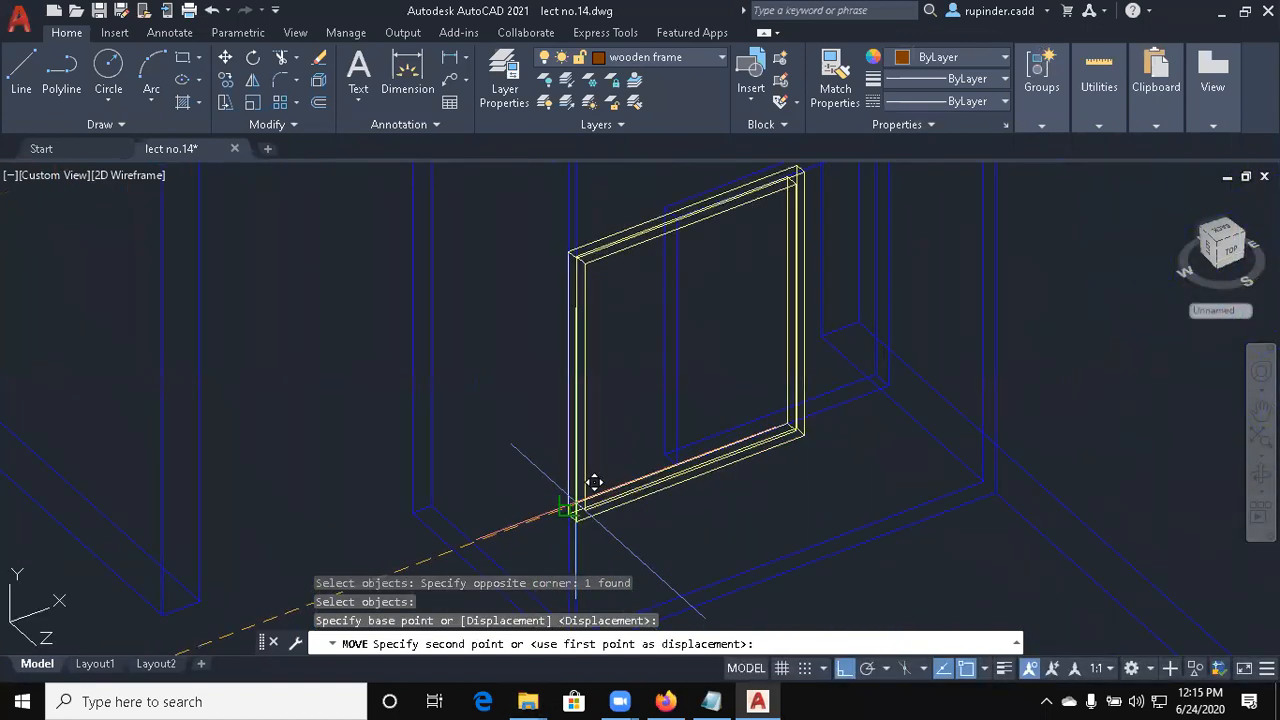
scroll(594, 482, up, 5)
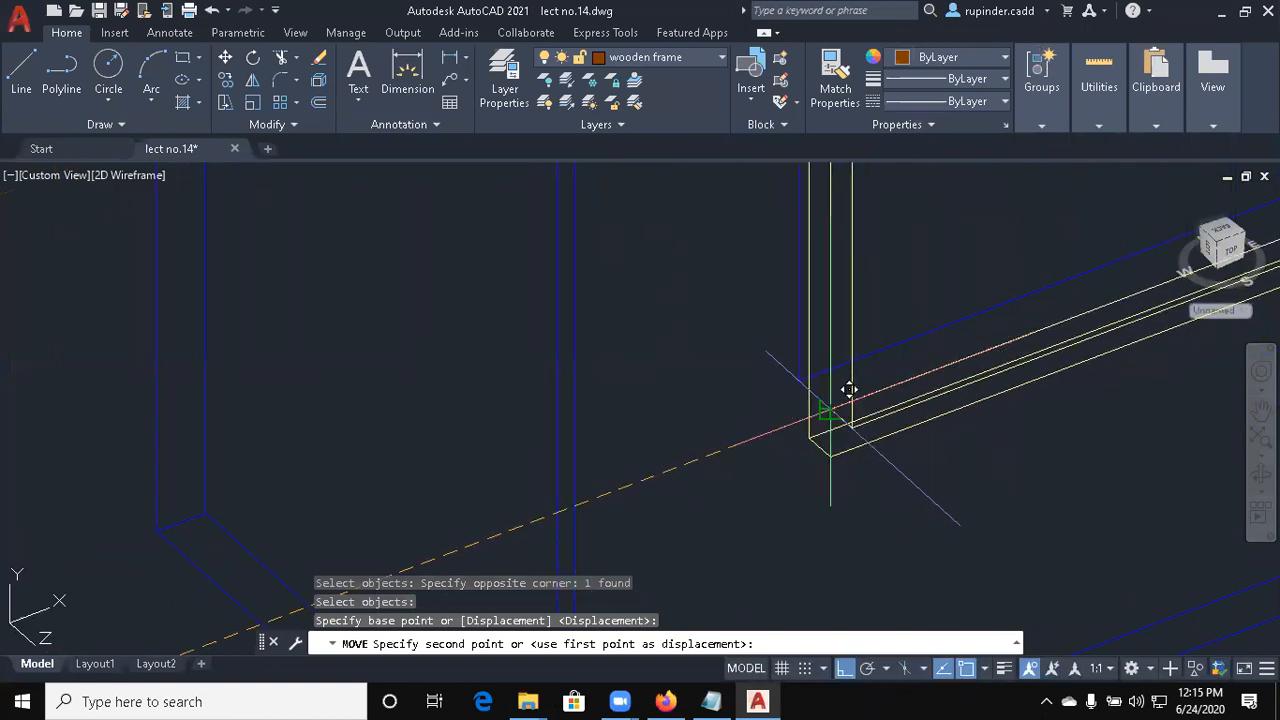
click(848, 389)
Check the yellow frame against the wall opening and undo its move
scroll(991, 509, down, 5)
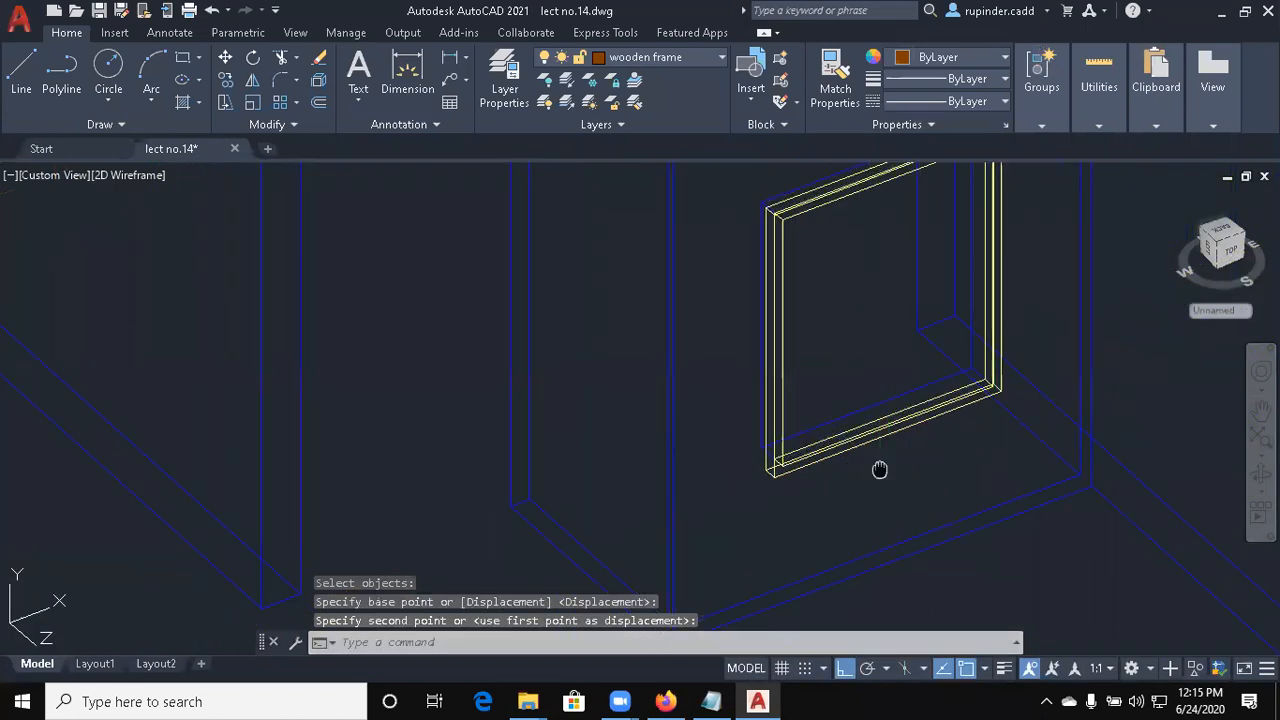
scroll(730, 577, up, 2)
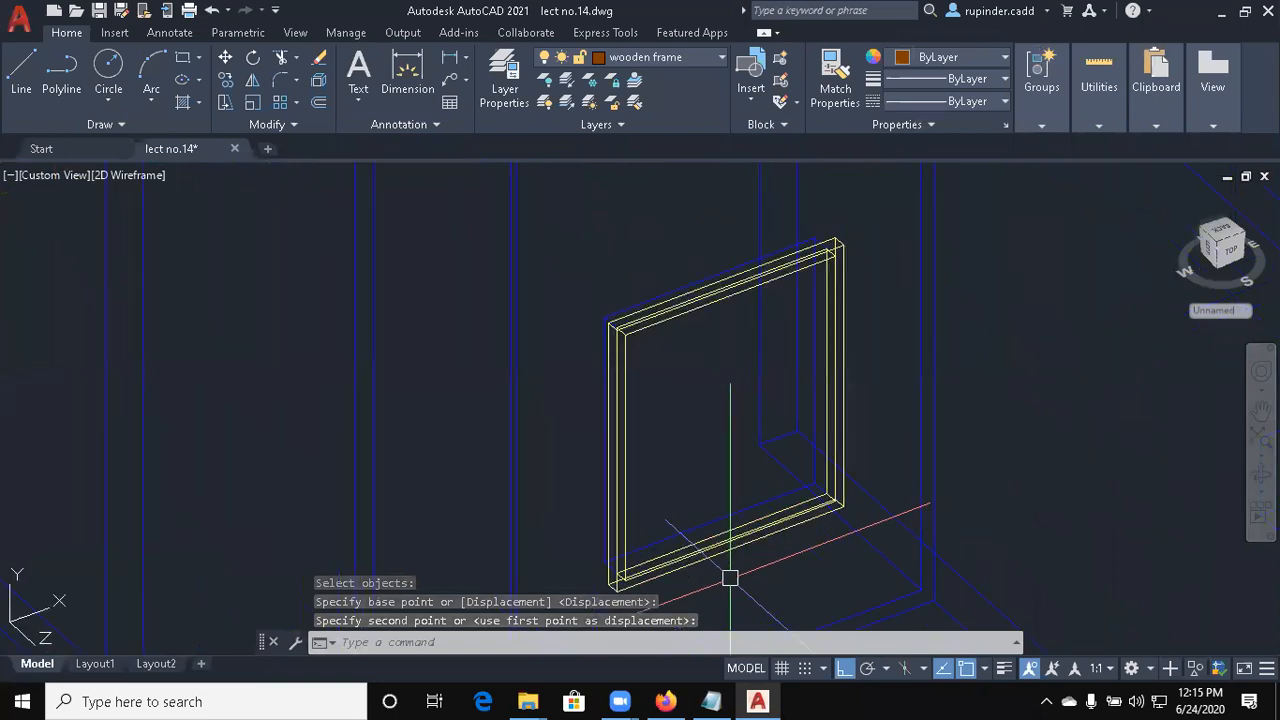
middle_drag(731, 579, 769, 494)
key(ctrl+z)
key(ctrl+z)
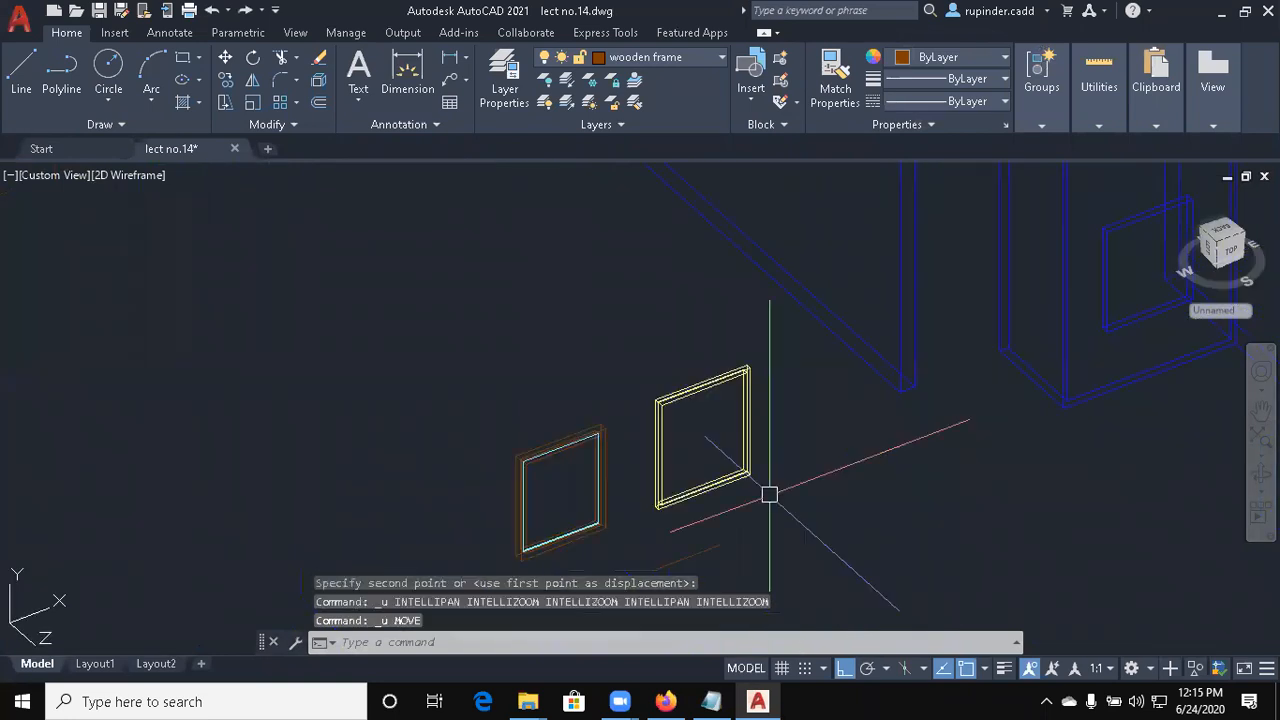
Move the yellow frame by its lower outer front corner onto the lower front corner of the window opening in the wall
text(m)
key(Return)
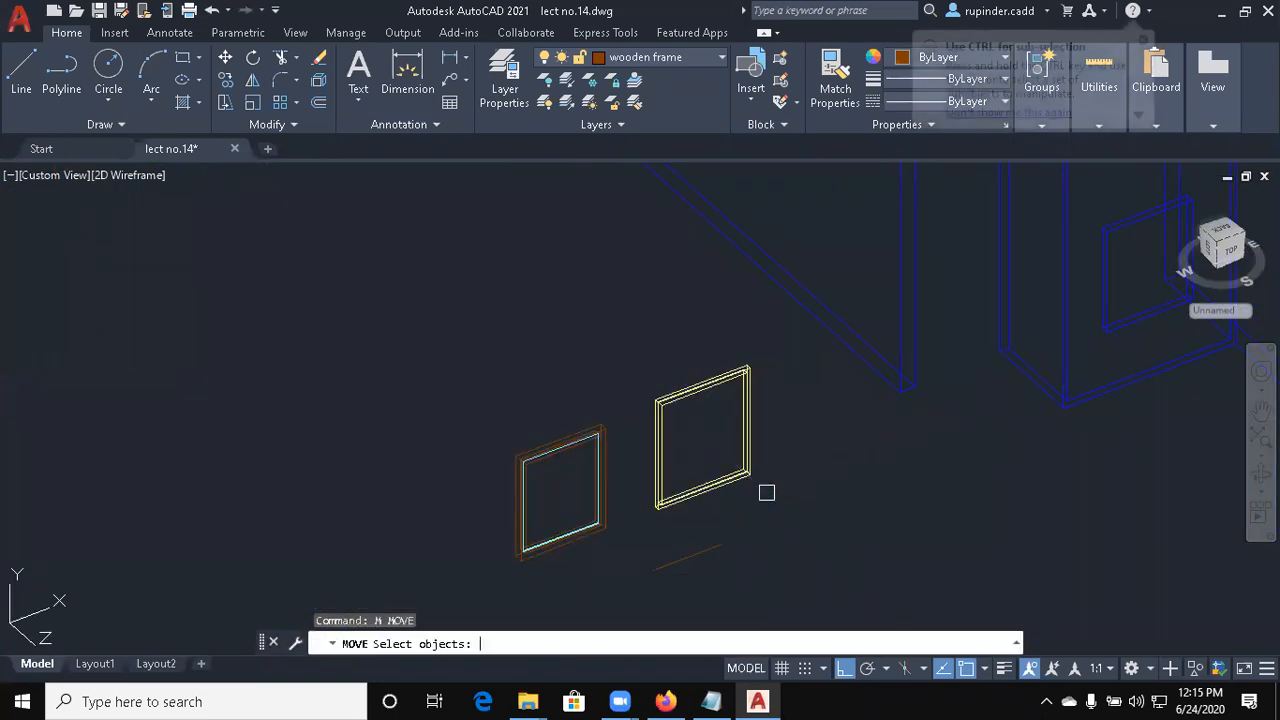
click(716, 502)
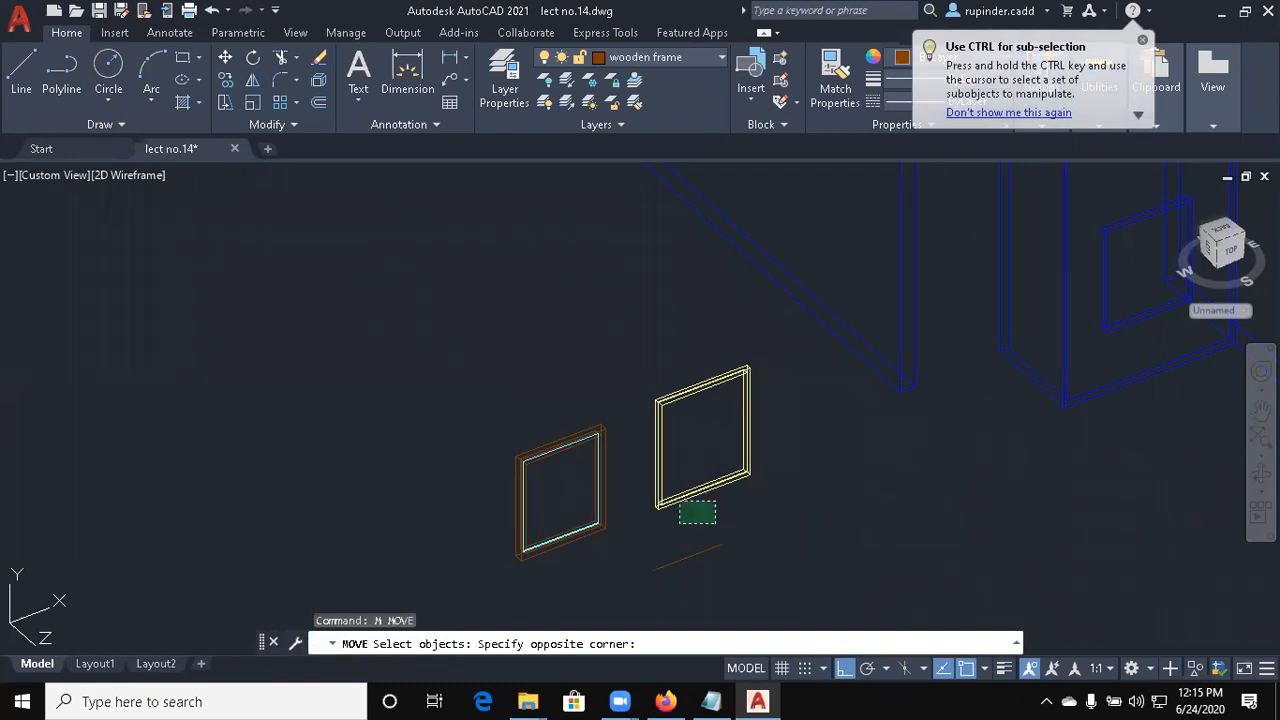
click(680, 522)
key(Return)
scroll(638, 505, up, 4)
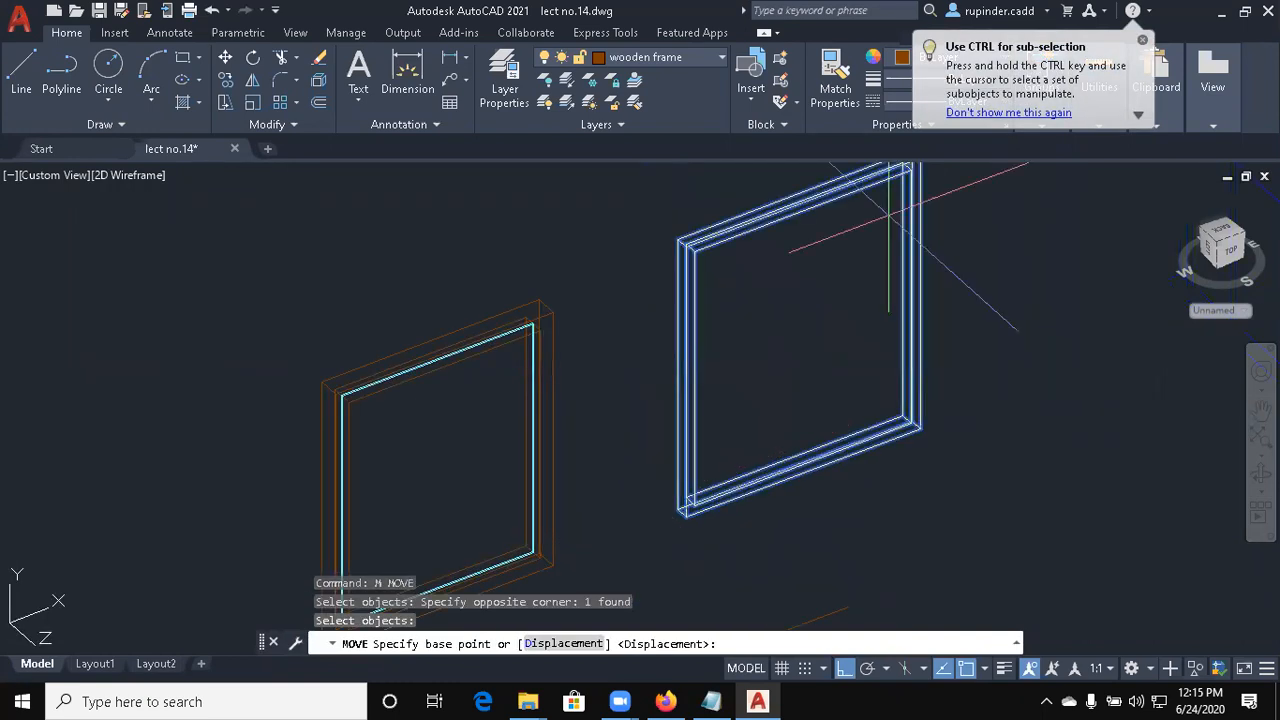
scroll(712, 540, up, 5)
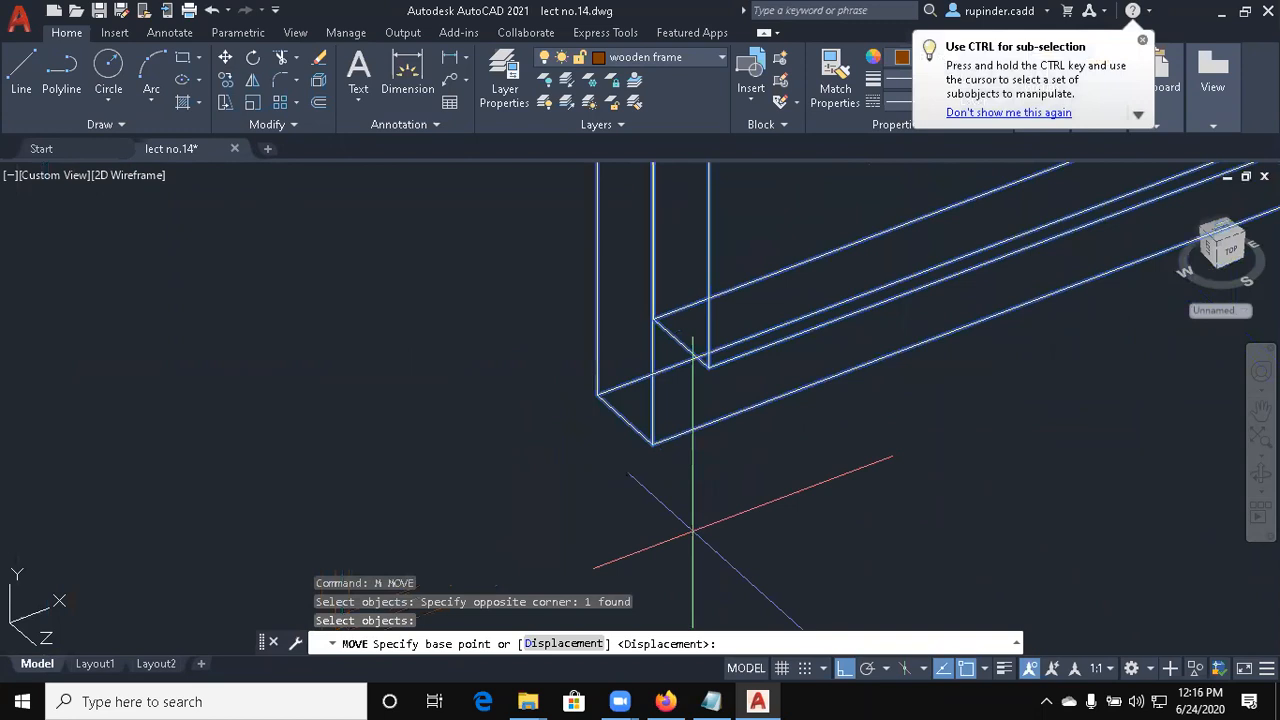
click(653, 443)
scroll(908, 332, down, 8)
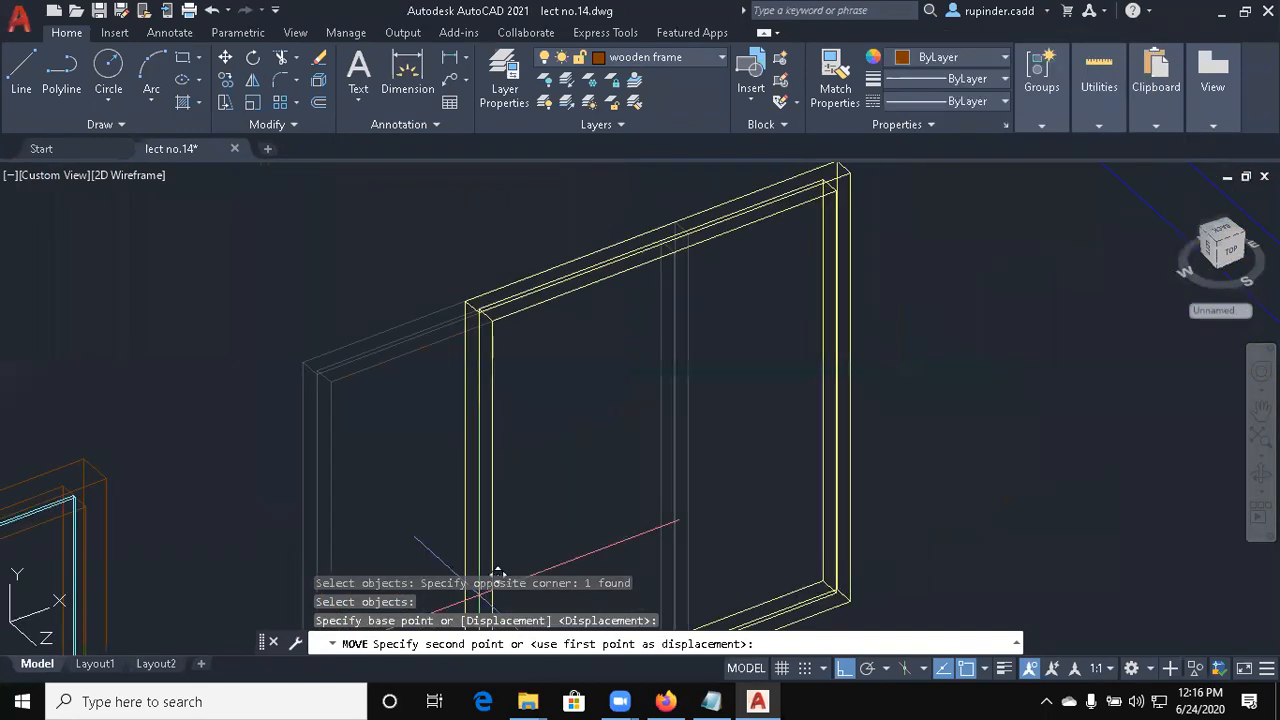
scroll(740, 435, up, 6)
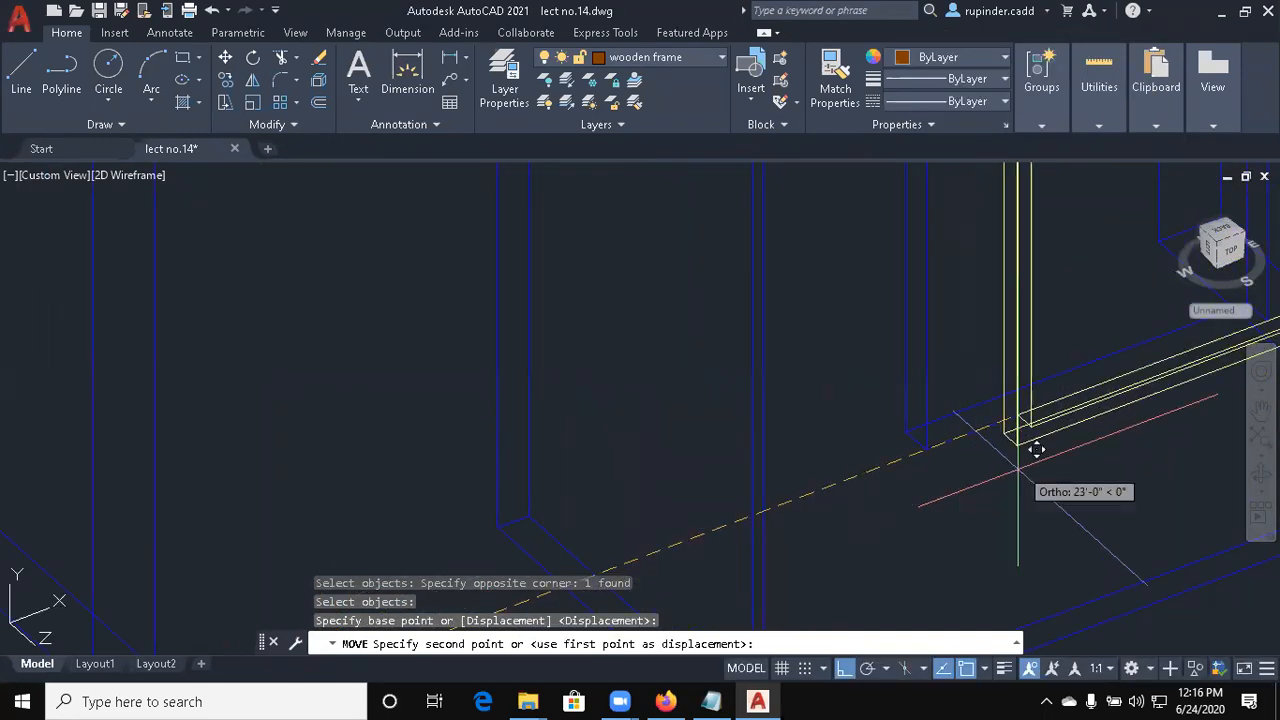
scroll(923, 429, up, 4)
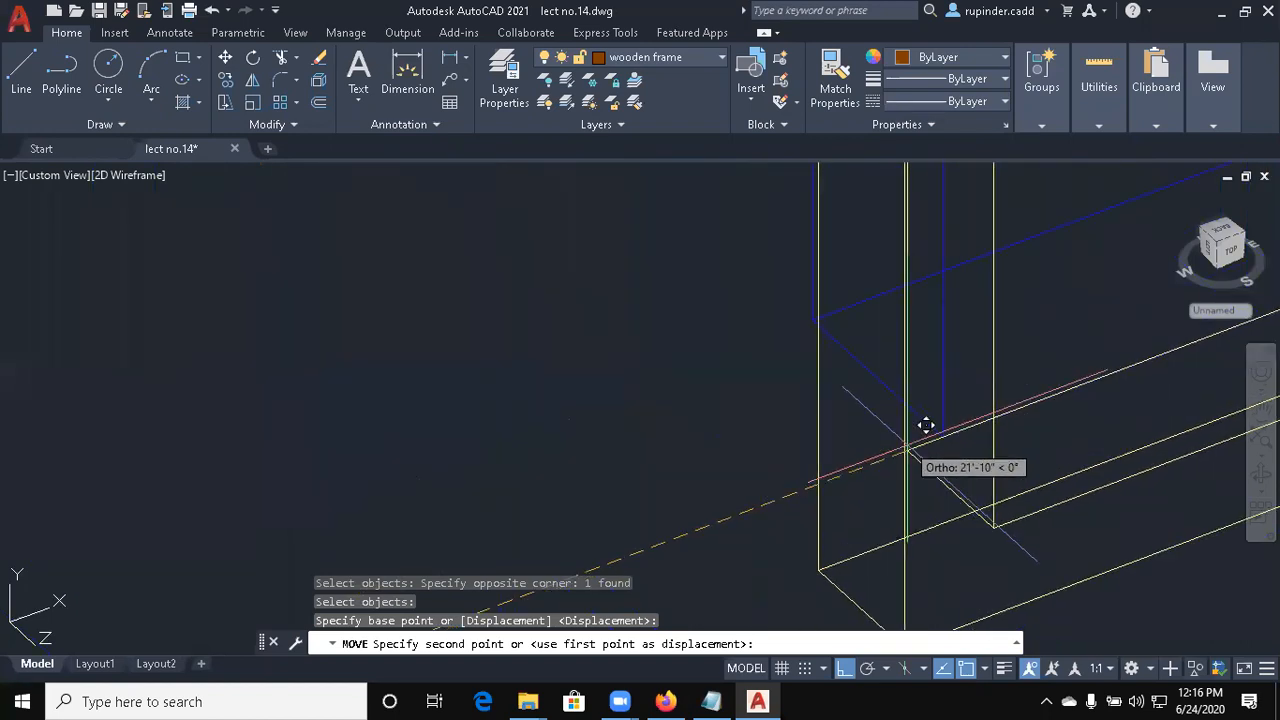
click(940, 440)
scroll(934, 434, down, 5)
middle_drag(701, 542, 813, 441)
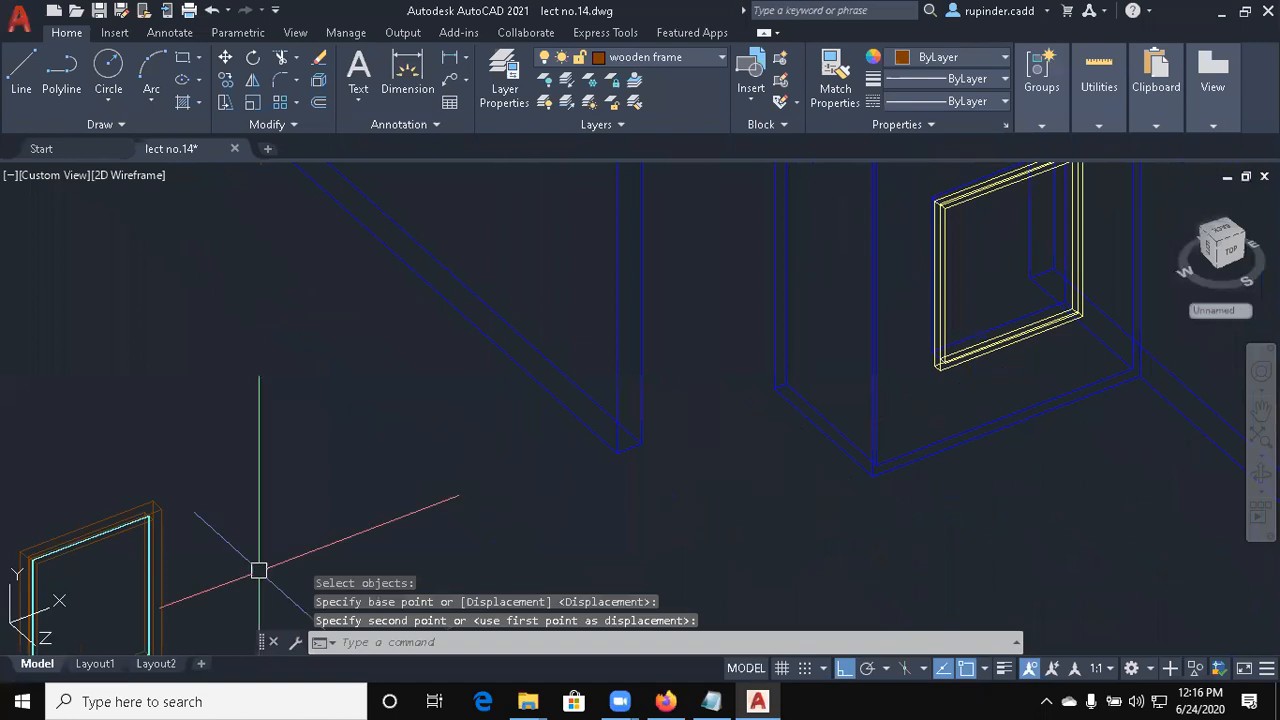
Move the brown frame and glass pane from the midpoint of the frame's lower depth edge to the midpoint of the wall opening's matching edge
middle_drag(127, 617, 354, 431)
text(m)
key(Return)
click(393, 522)
click(189, 275)
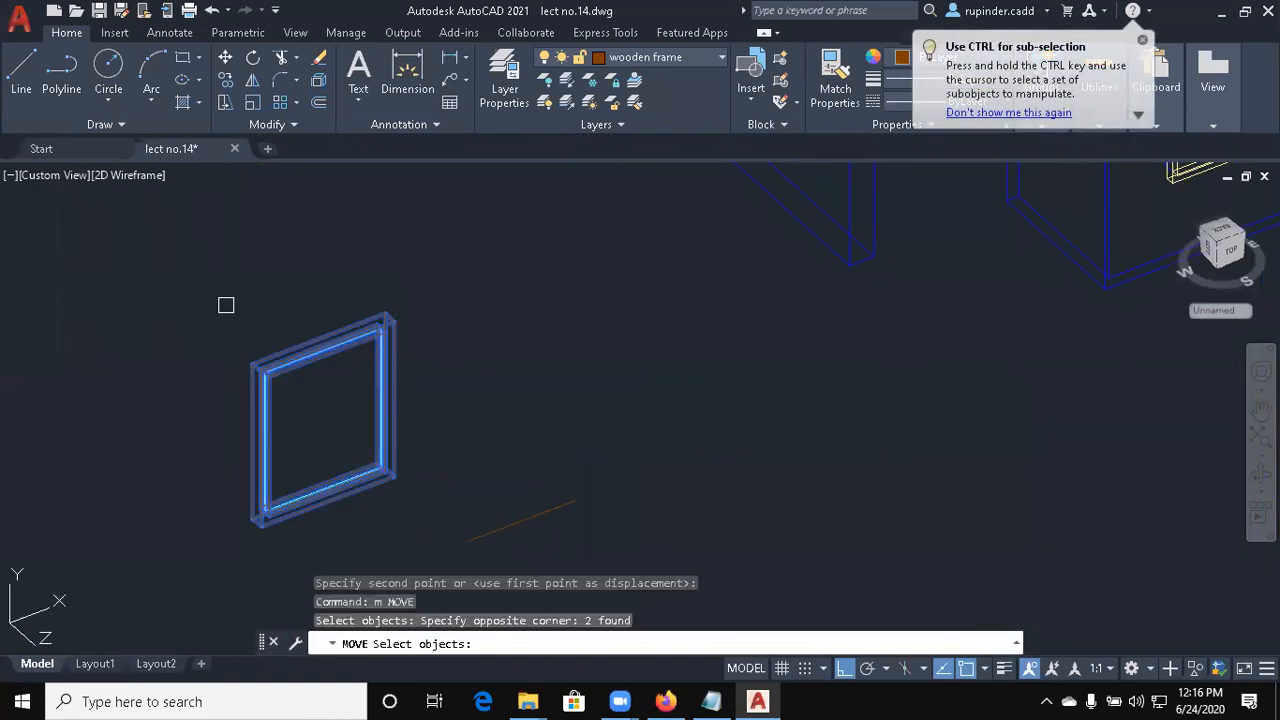
key(Return)
scroll(300, 500, up, 6)
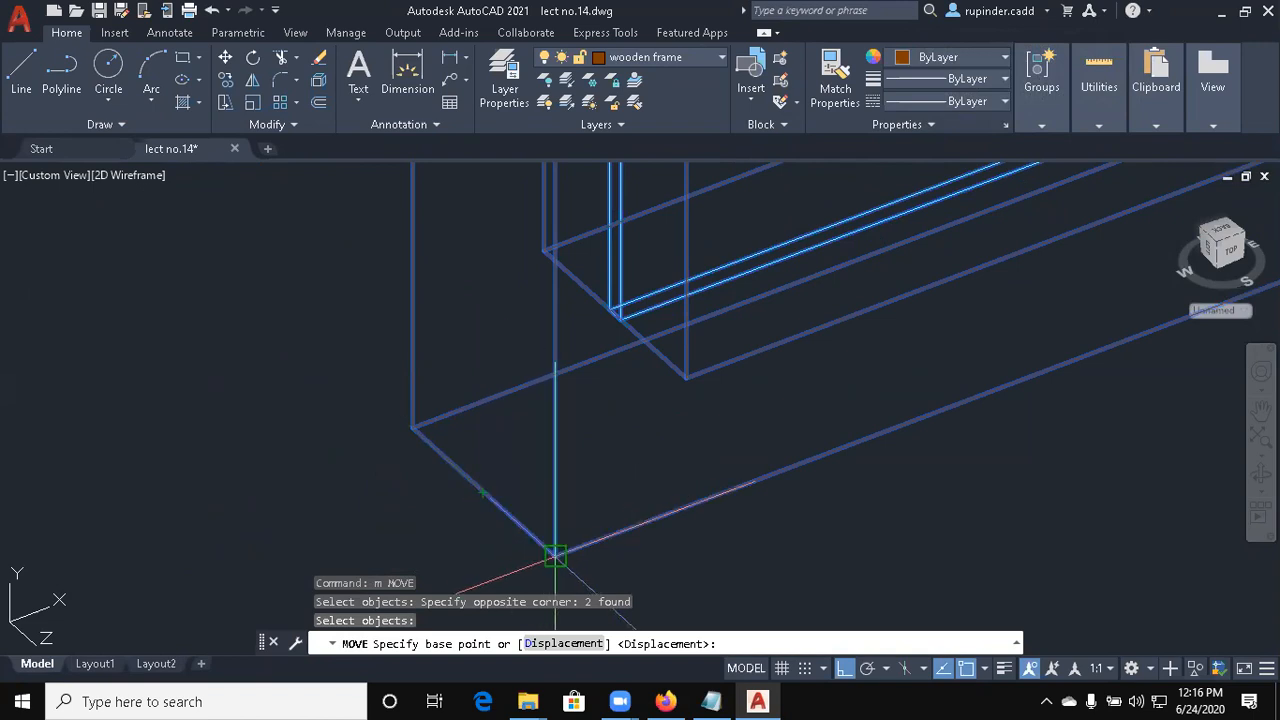
click(484, 492)
scroll(843, 354, down, 5)
middle_drag(800, 230, 668, 530)
scroll(658, 336, down, 4)
scroll(868, 278, up, 5)
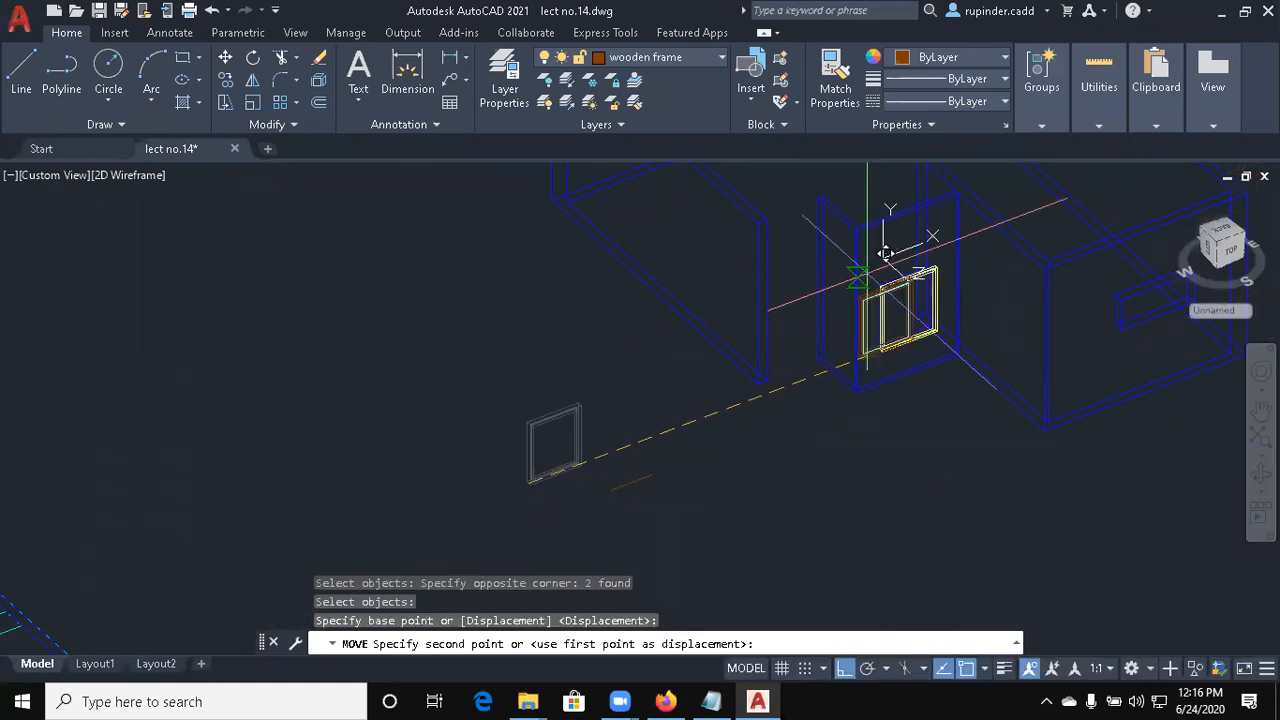
middle_drag(872, 496, 898, 290)
scroll(899, 292, up, 1)
scroll(871, 560, up, 1)
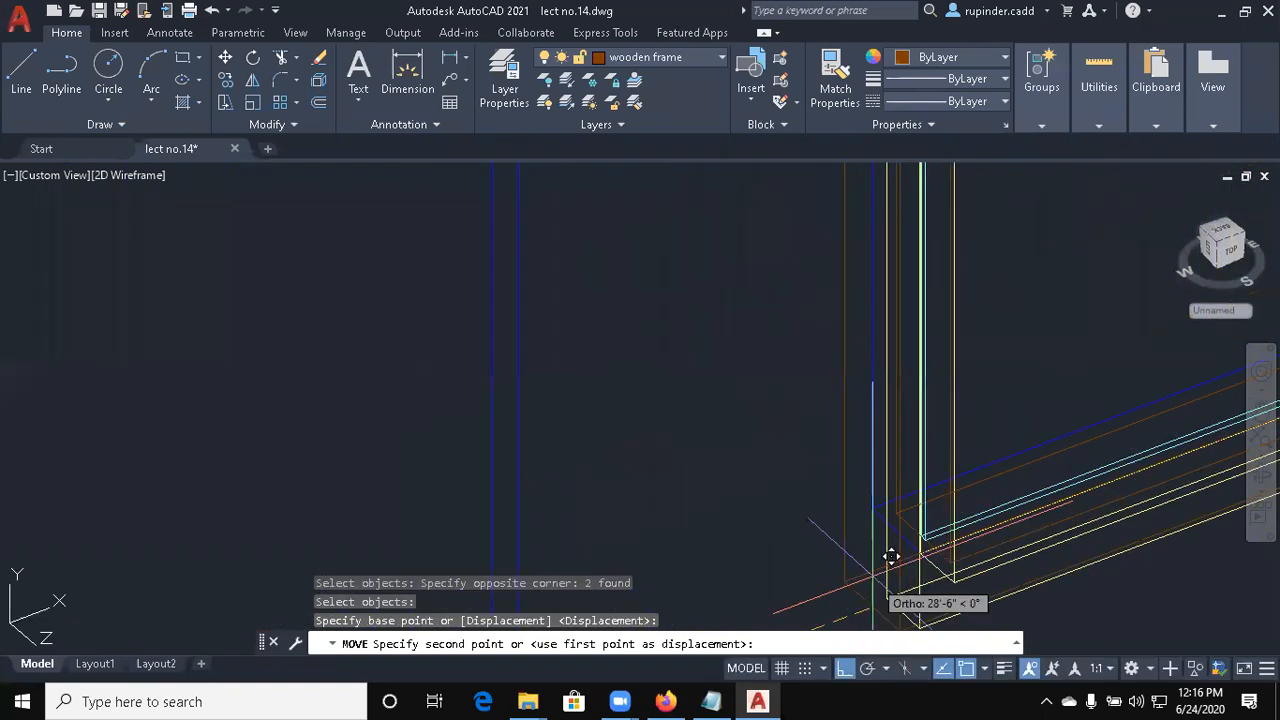
scroll(909, 598, up, 2)
scroll(894, 414, up, 4)
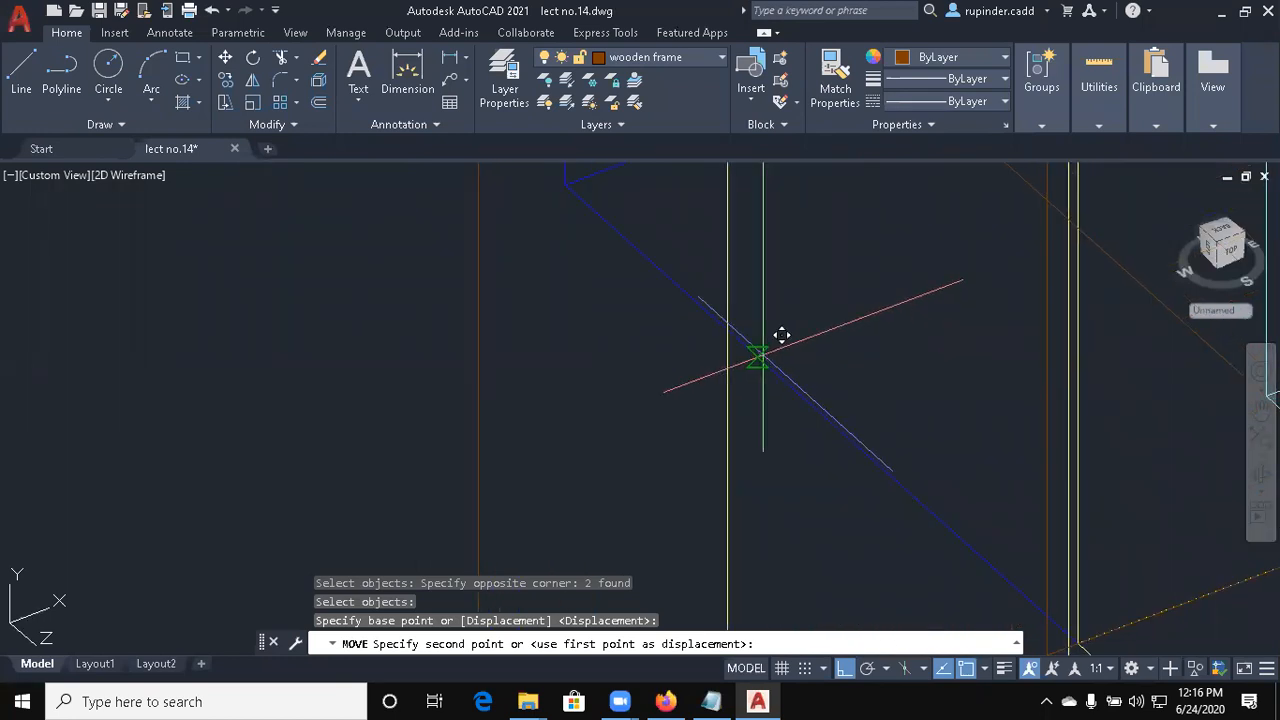
click(822, 413)
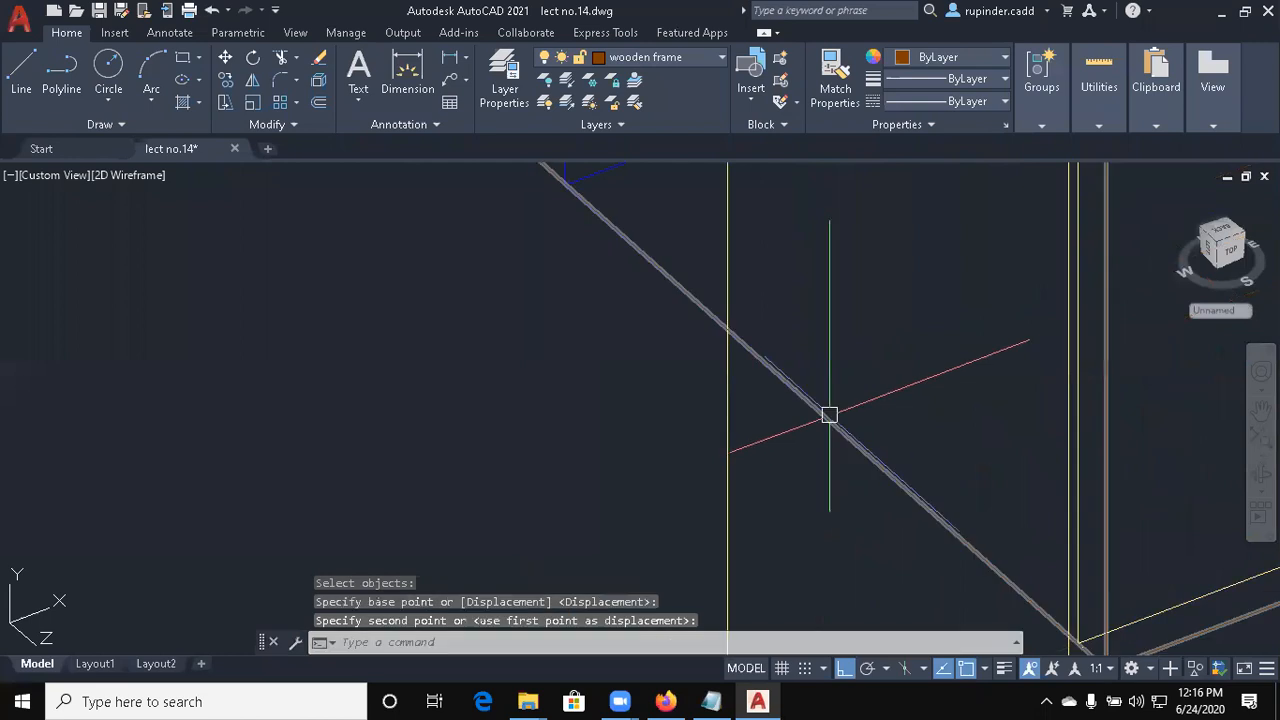
Set the visual style to Realistic with the fitted window in view
scroll(829, 414, down, 4)
scroll(1032, 471, down, 5)
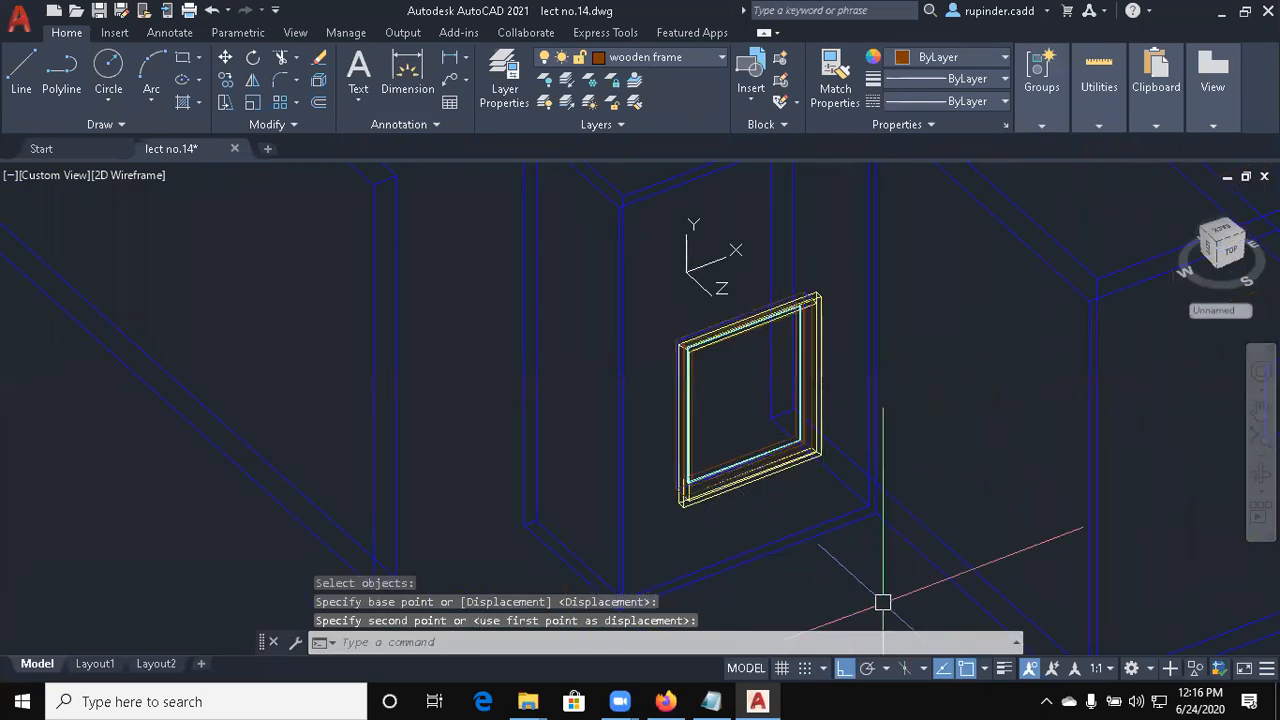
middle_drag(883, 602, 801, 534)
text(vs)
key(Return)
text(r)
key(Return)
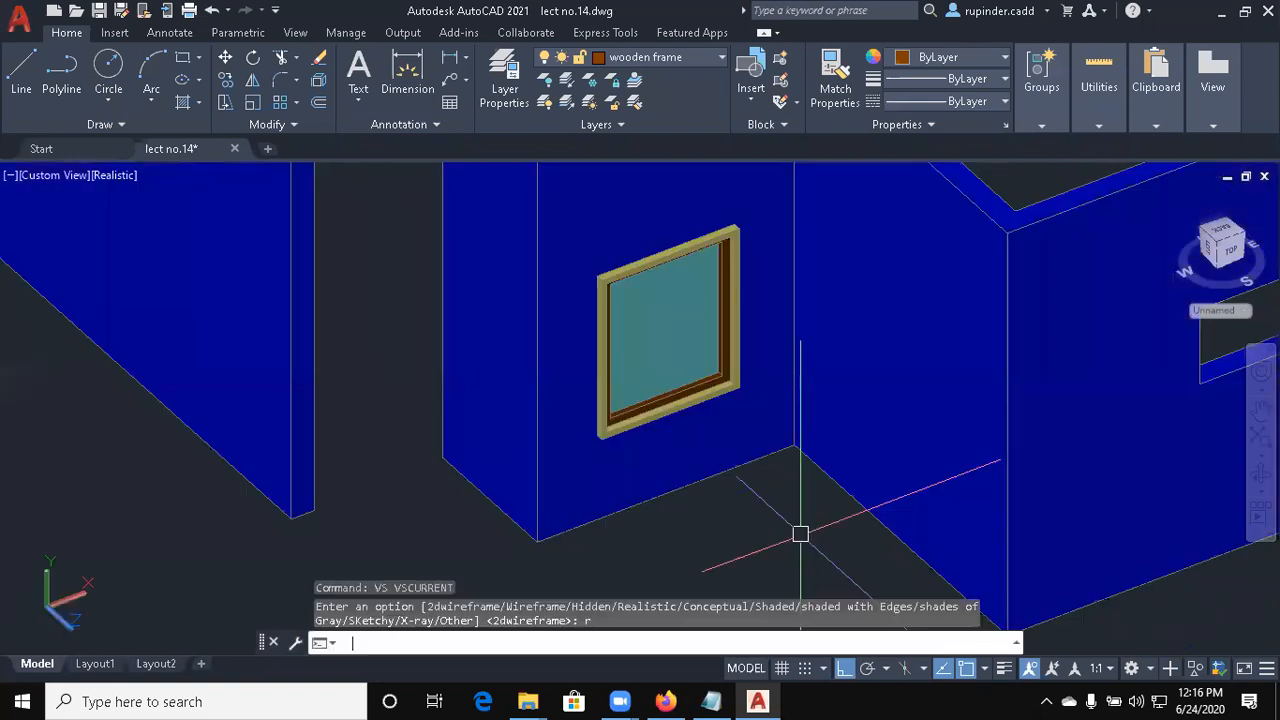
Examine how the yellow frame, brown frame and glass pane sit together in the wall opening
scroll(672, 359, up, 4)
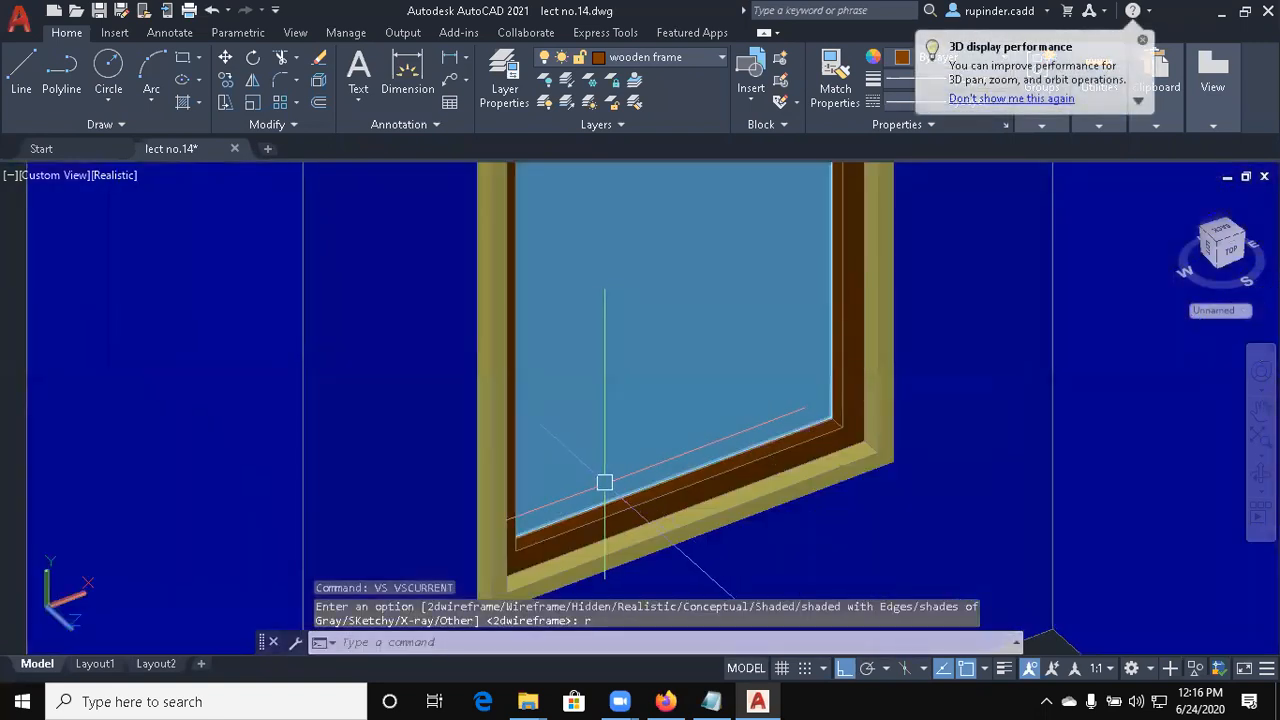
scroll(545, 440, down, 4)
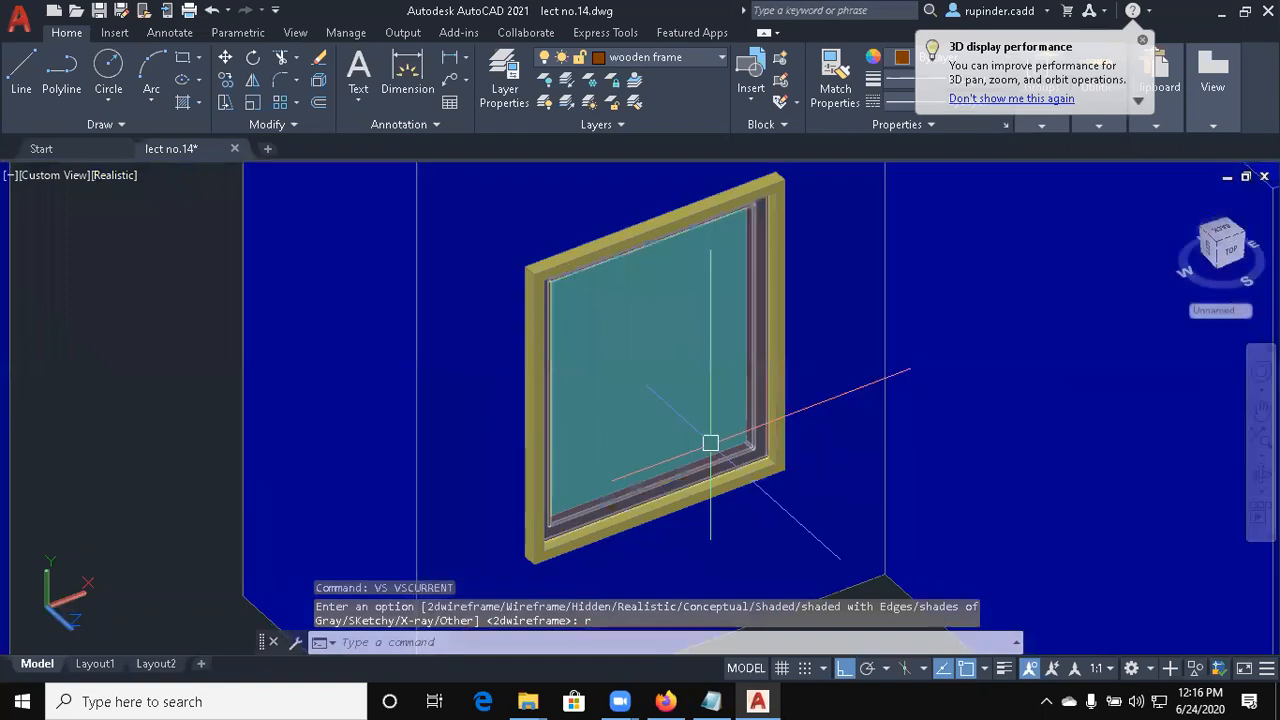
scroll(709, 443, up, 5)
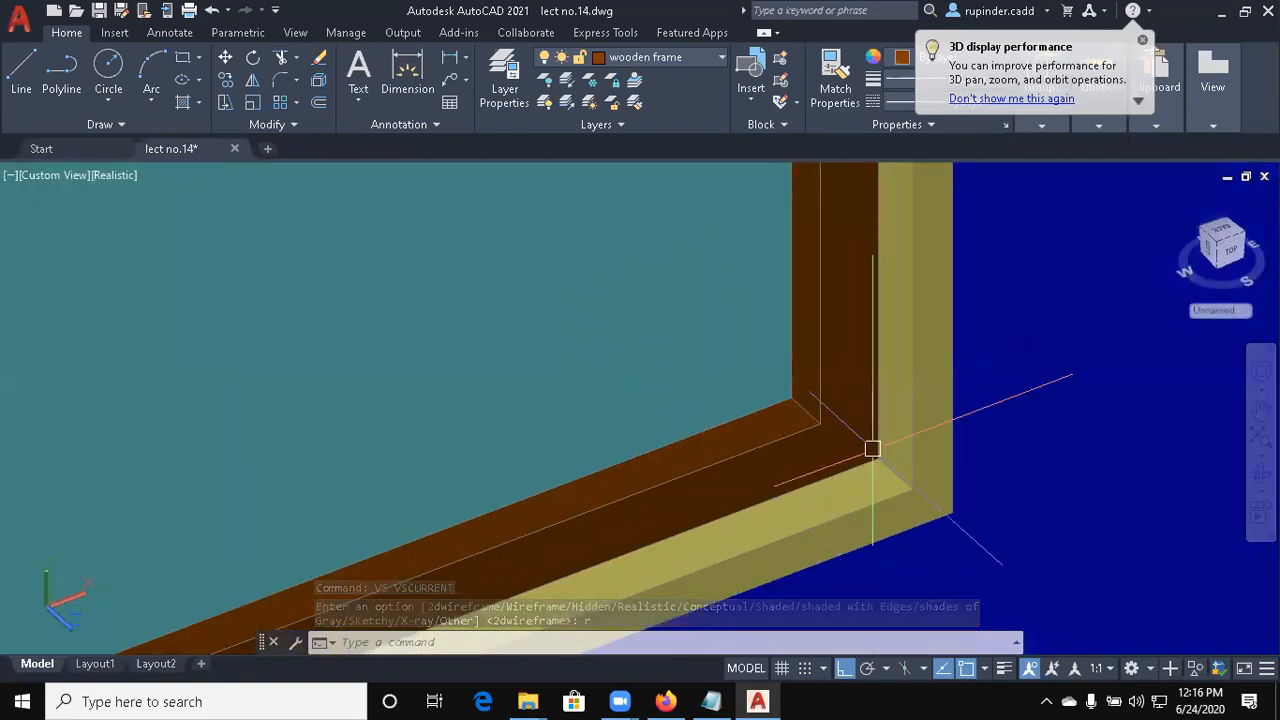
scroll(838, 433, down, 3)
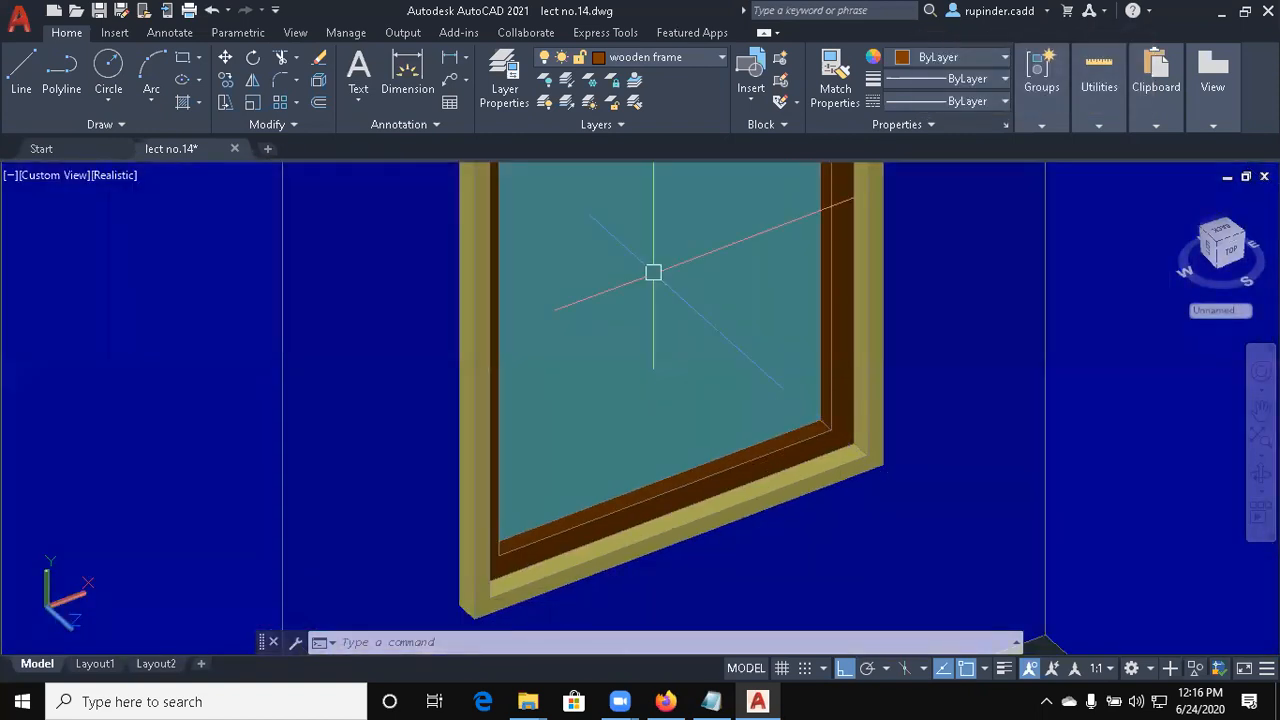
scroll(653, 272, down, 4)
scroll(596, 328, down, 5)
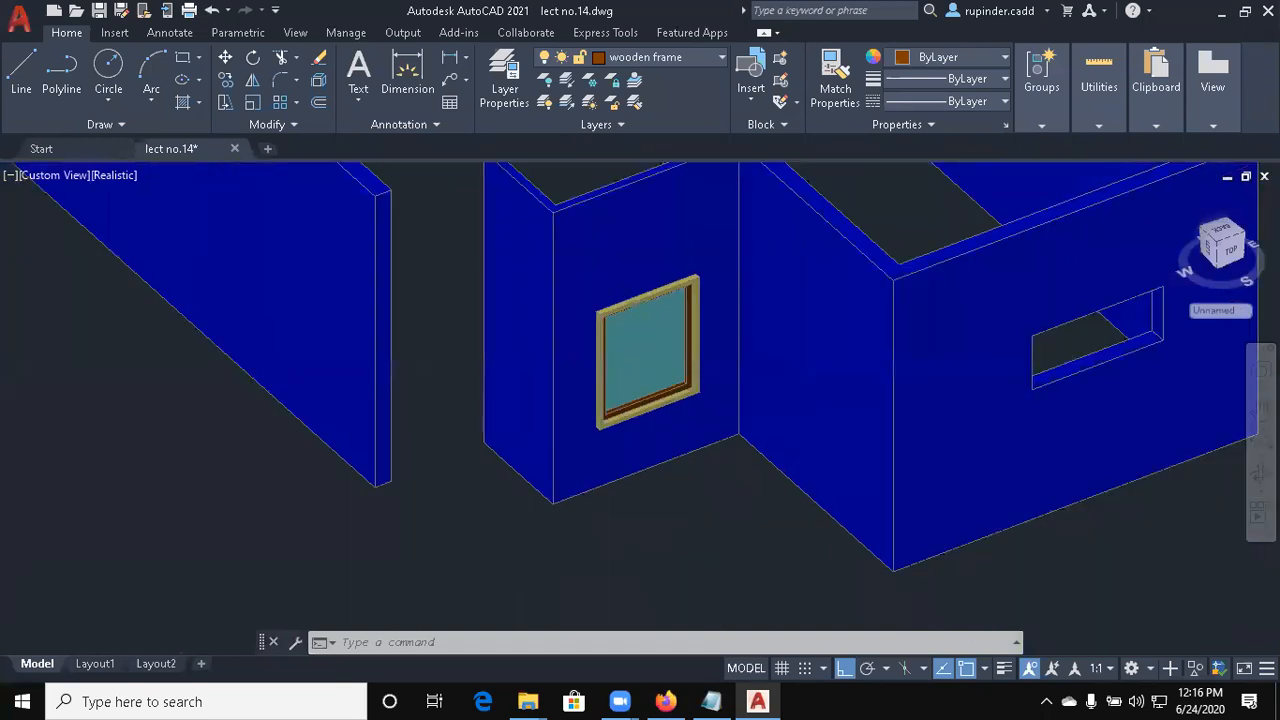
scroll(571, 271, up, 5)
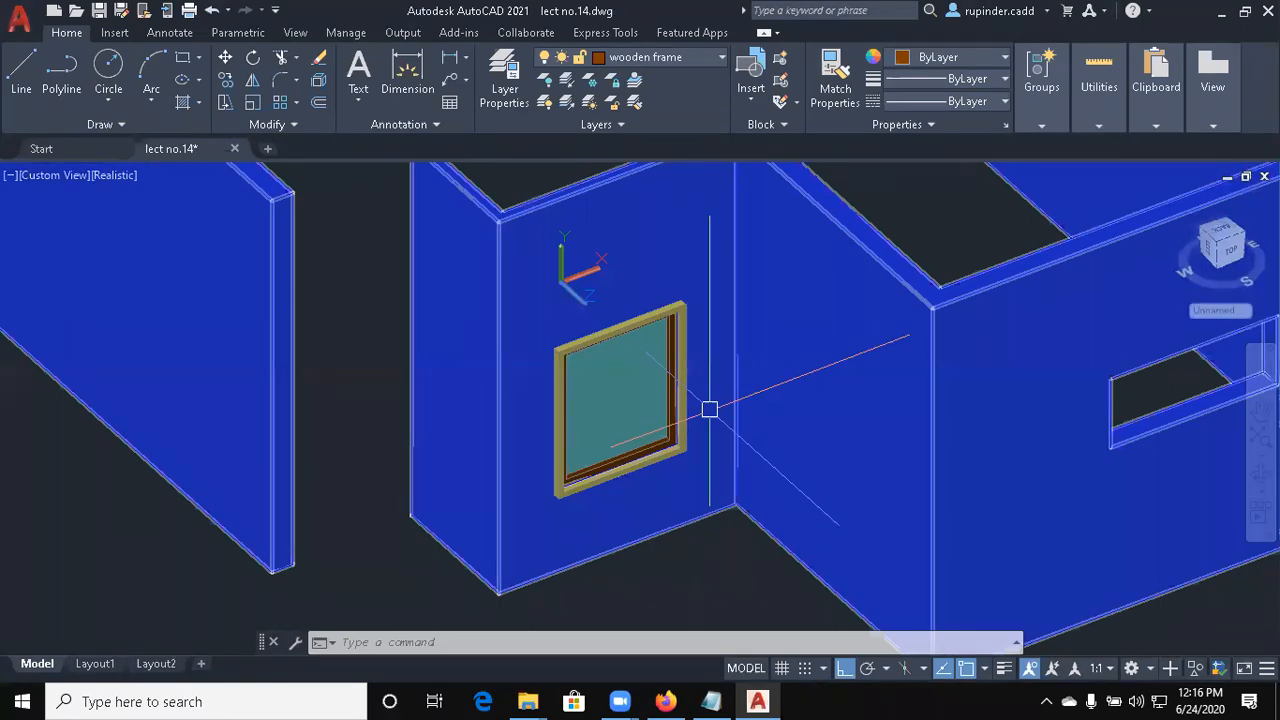
click(340, 642)
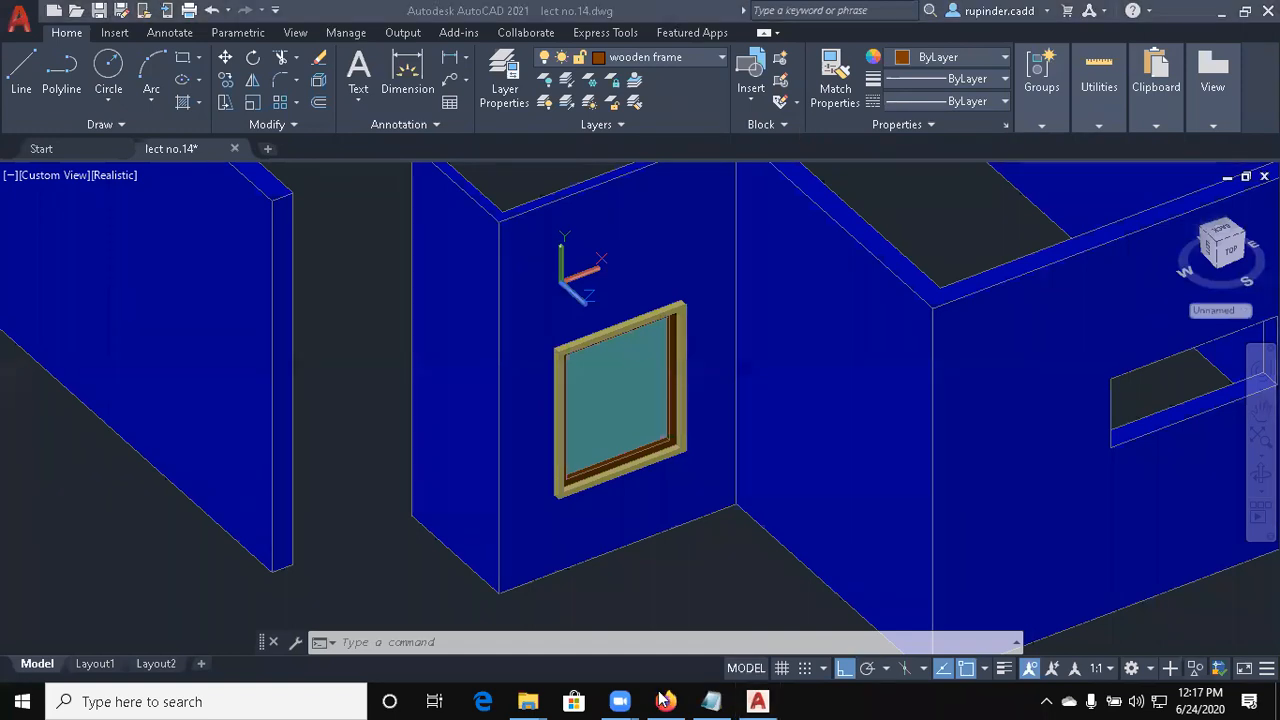
Erase the short brown line in front of the walls
scroll(868, 448, down, 5)
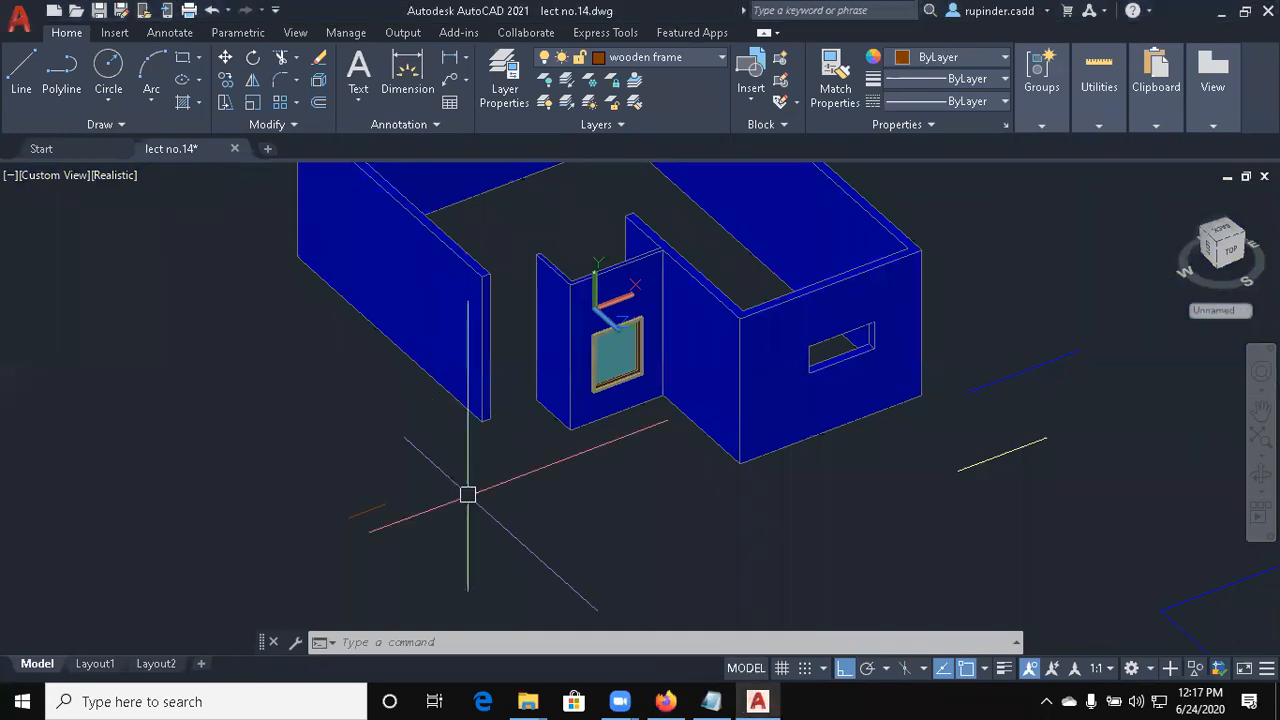
click(394, 474)
click(285, 530)
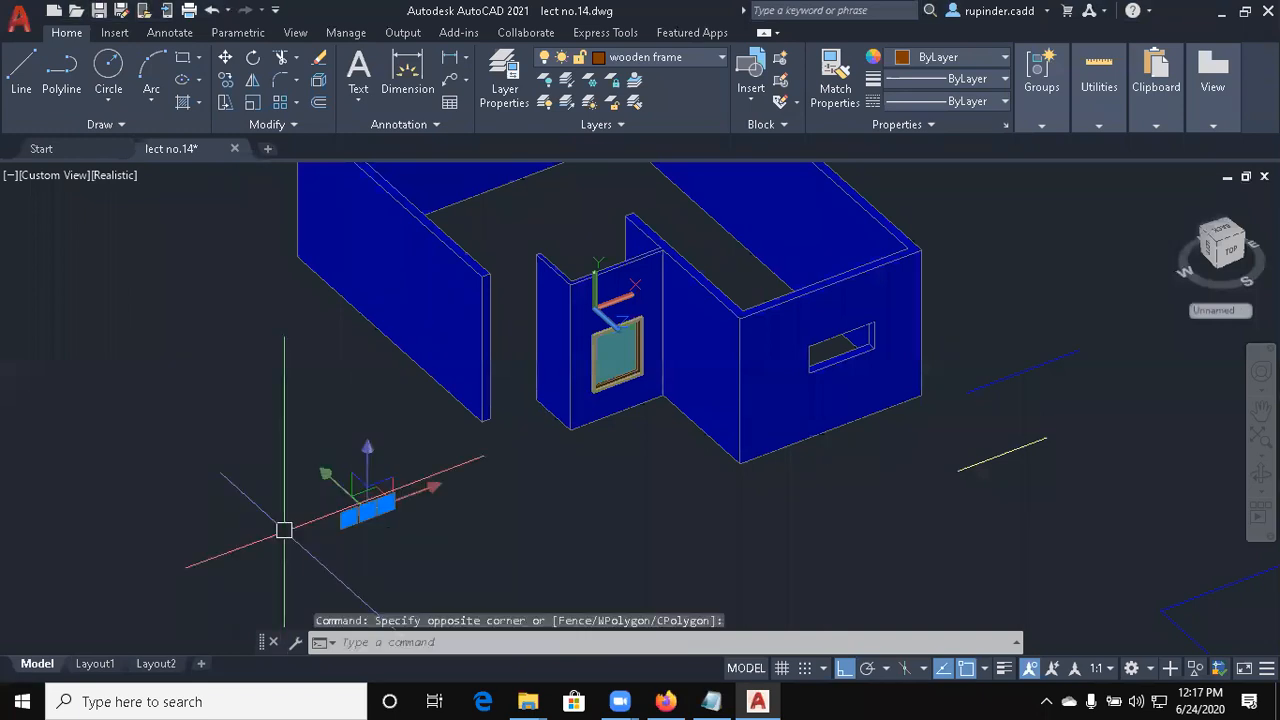
key(Delete)
middle_drag(720, 523, 772, 553)
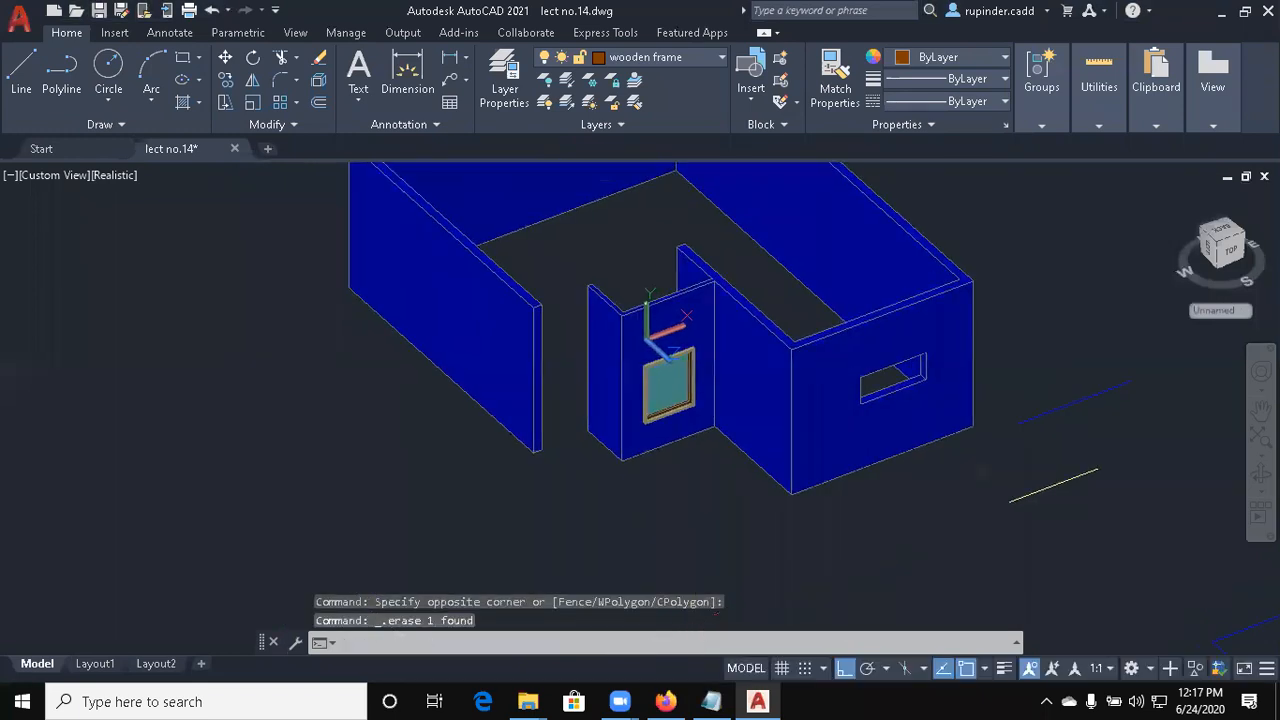
Look over the fitted window and the empty opening in the neighbouring wall
scroll(946, 368, up, 3)
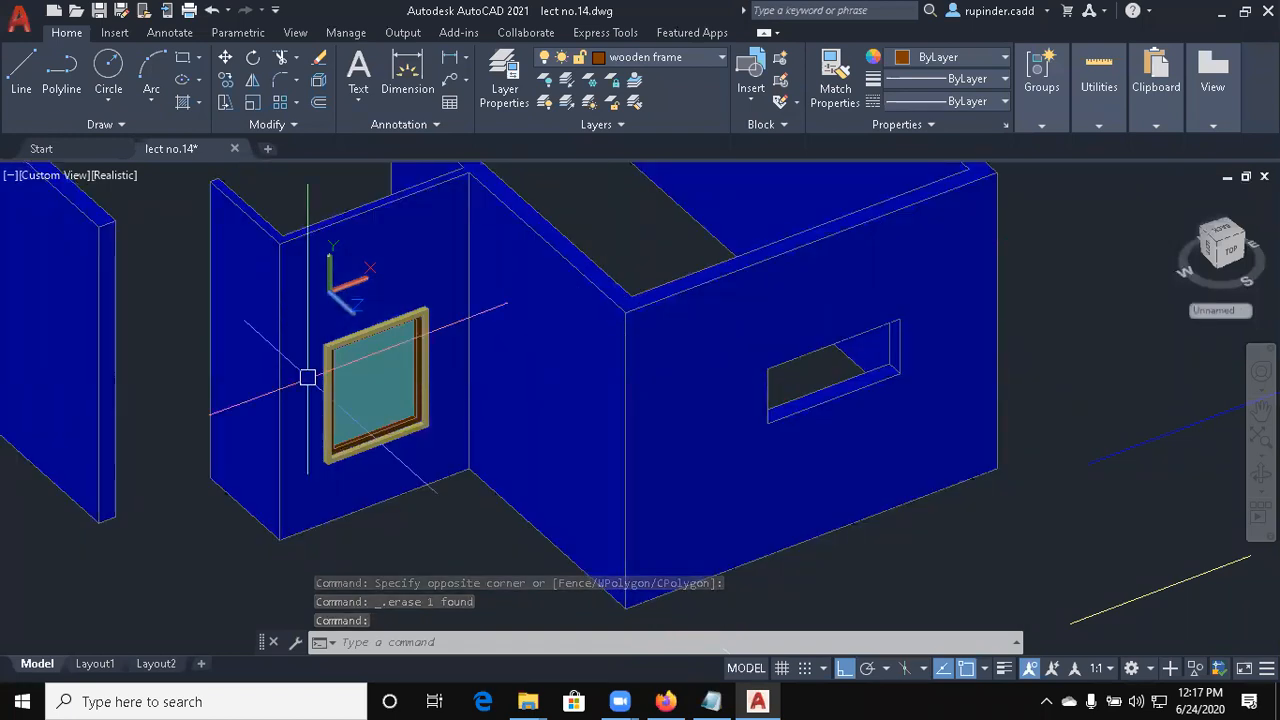
scroll(307, 377, up, 4)
scroll(218, 380, down, 2)
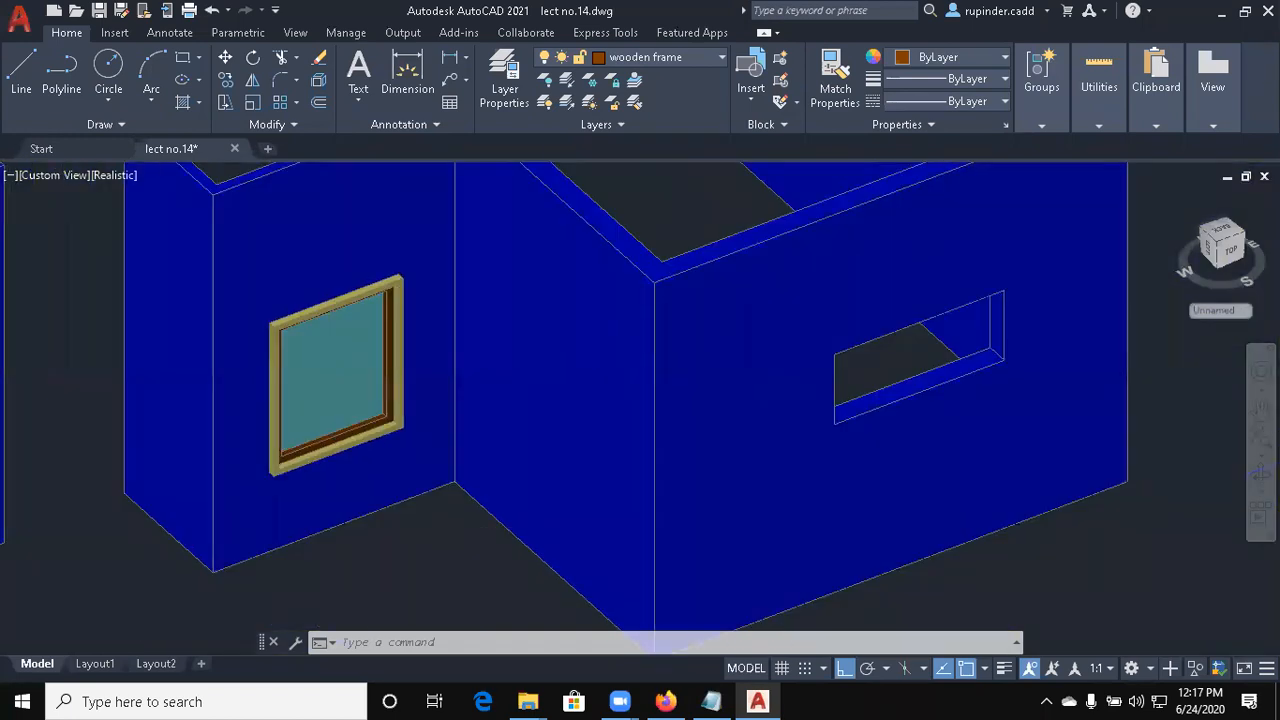
scroll(290, 300, down, 3)
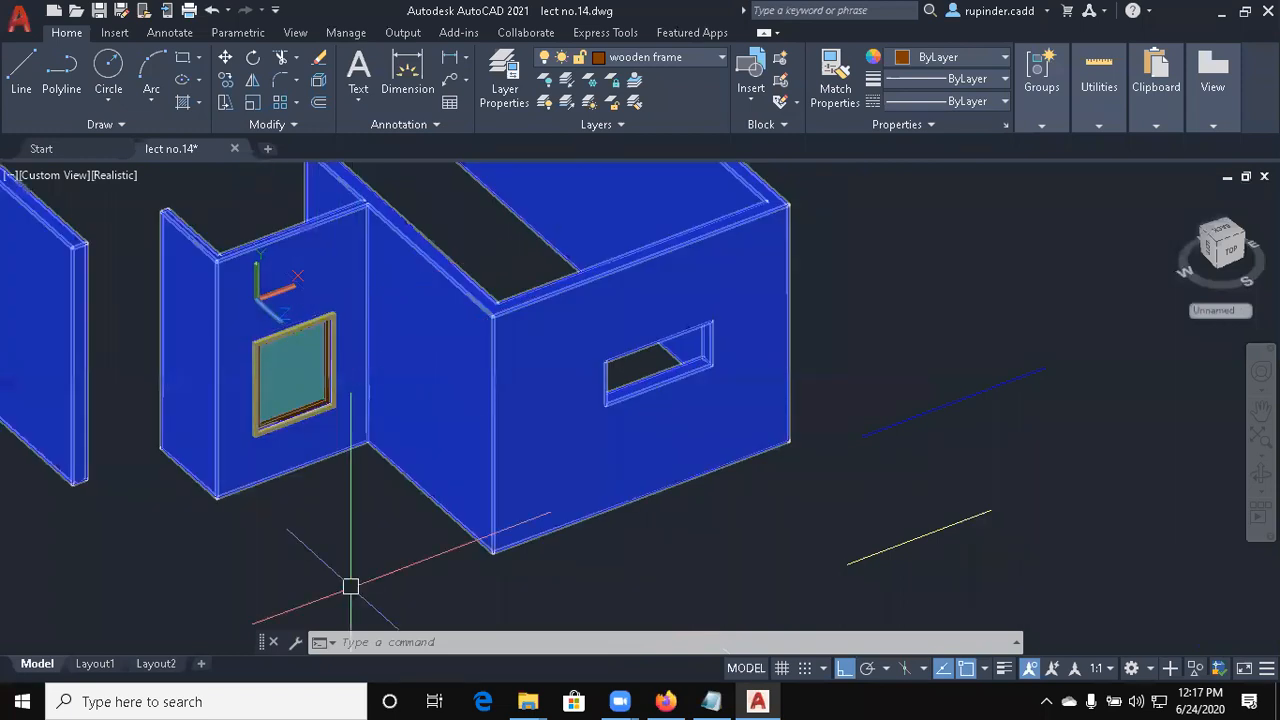
scroll(260, 426, up, 2)
middle_drag(342, 498, 411, 517)
key(Return)
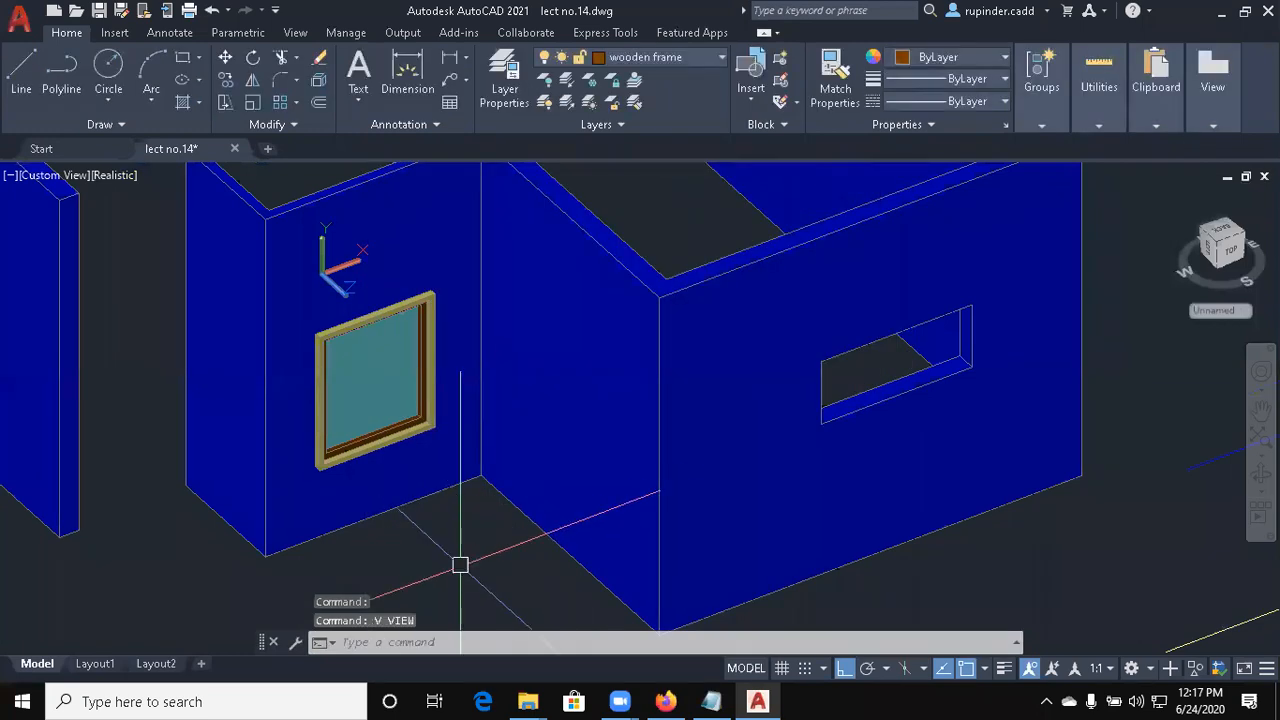
scroll(497, 568, down, 5)
middle_drag(543, 560, 640, 491)
scroll(532, 525, up, 2)
middle_drag(532, 525, 688, 487)
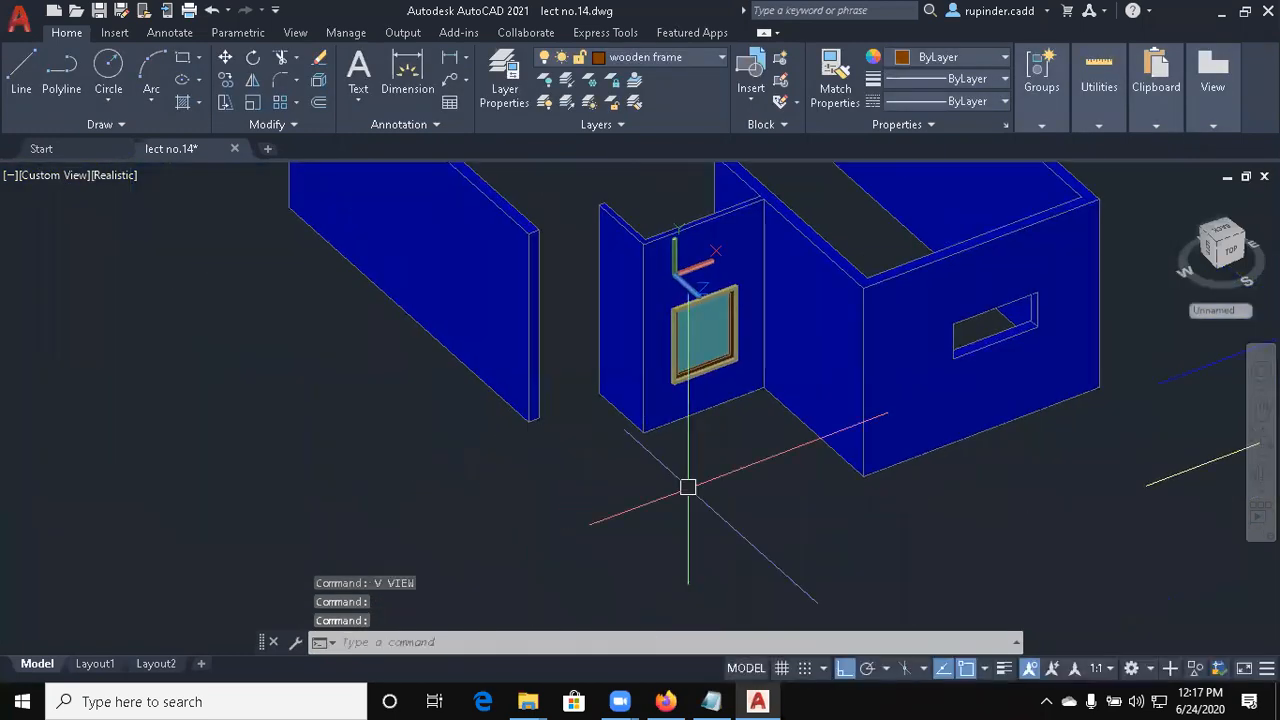
Reset the UCS to World
text(r)
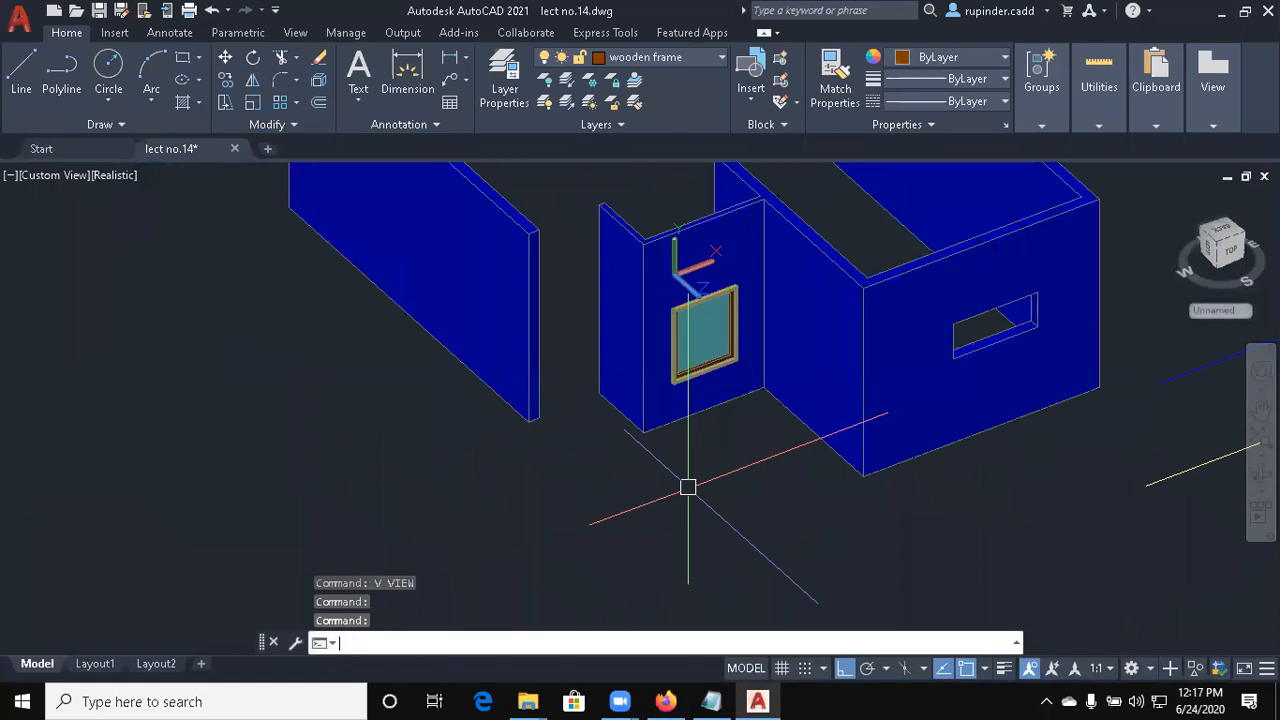
text(cs)
key(Return)
text(w)
key(Return)
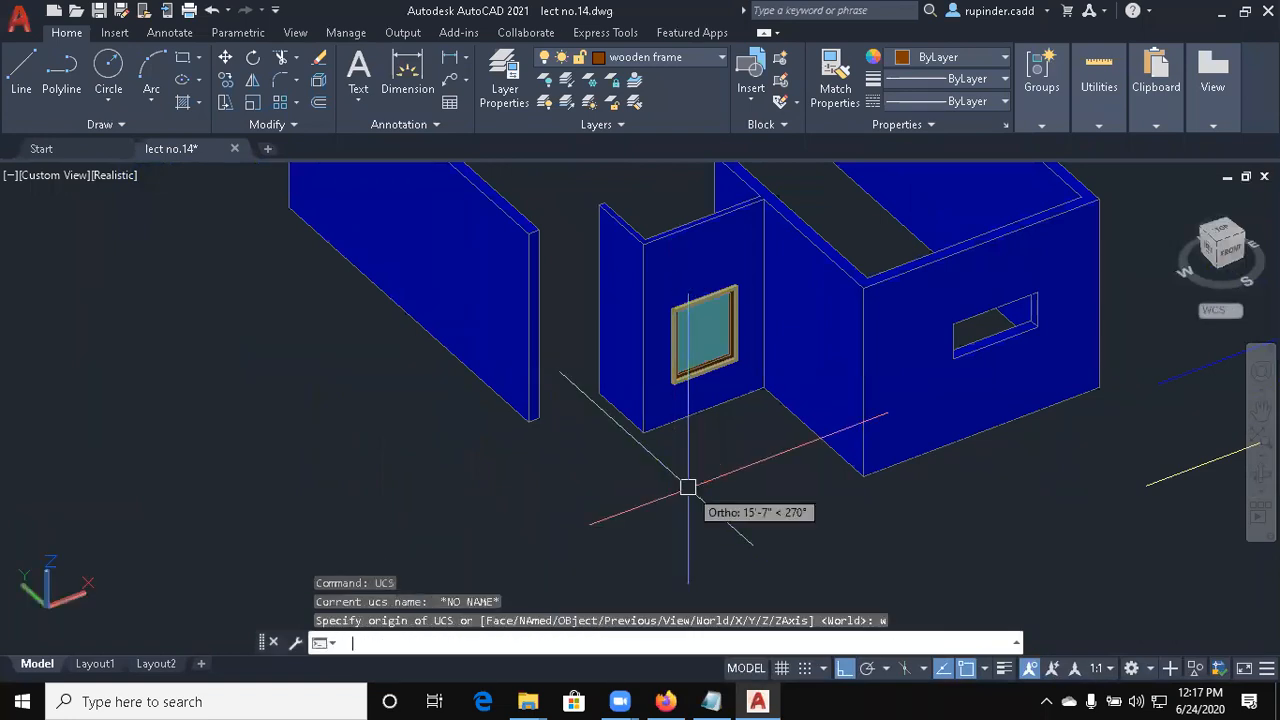
text(rec)
key(Return)
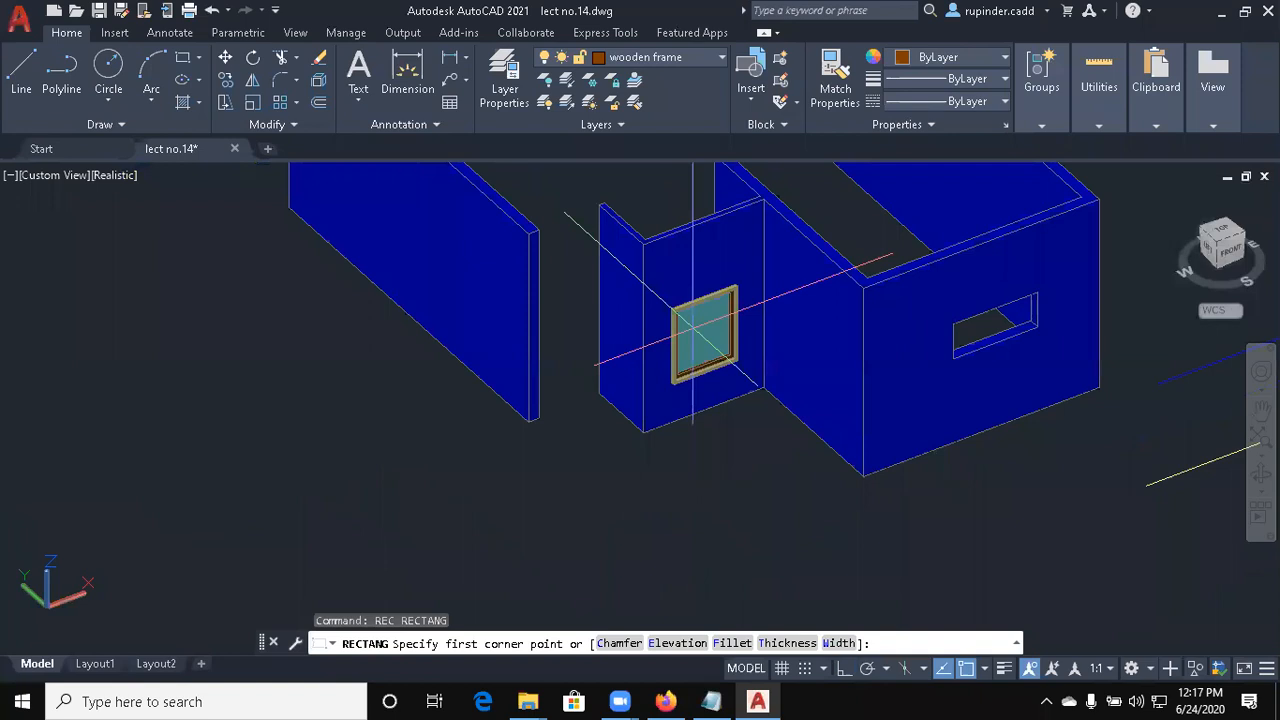
scroll(706, 298, up, 6)
key(Escape)
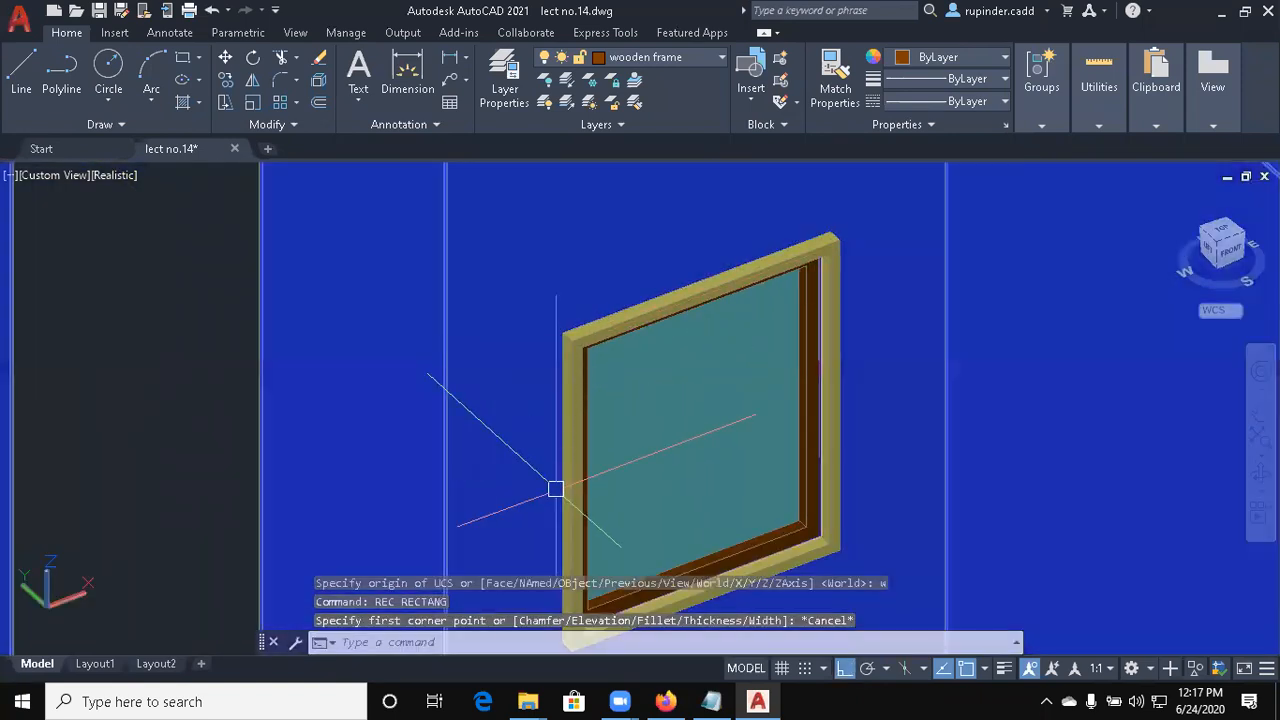
Measure the length of the yellow window frame's top outer edge
text(di)
key(Return)
scroll(604, 428, up, 4)
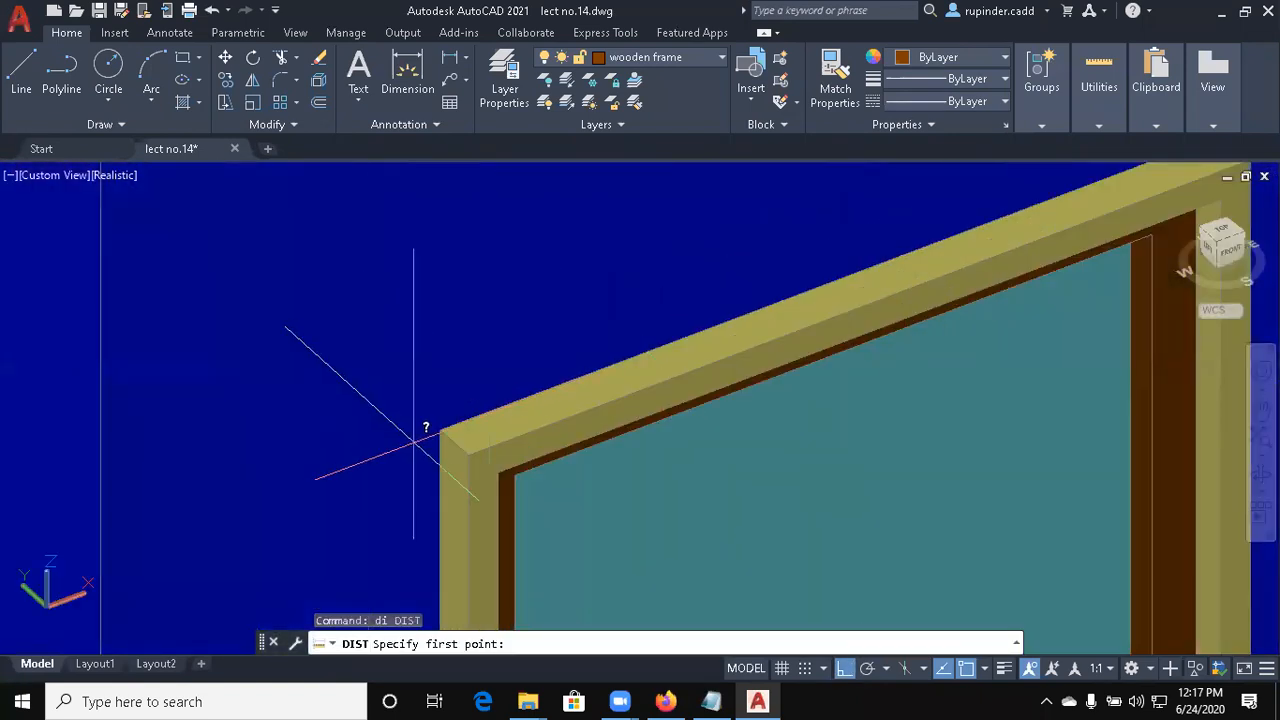
click(481, 403)
scroll(971, 231, down, 4)
middle_drag(971, 234, 786, 420)
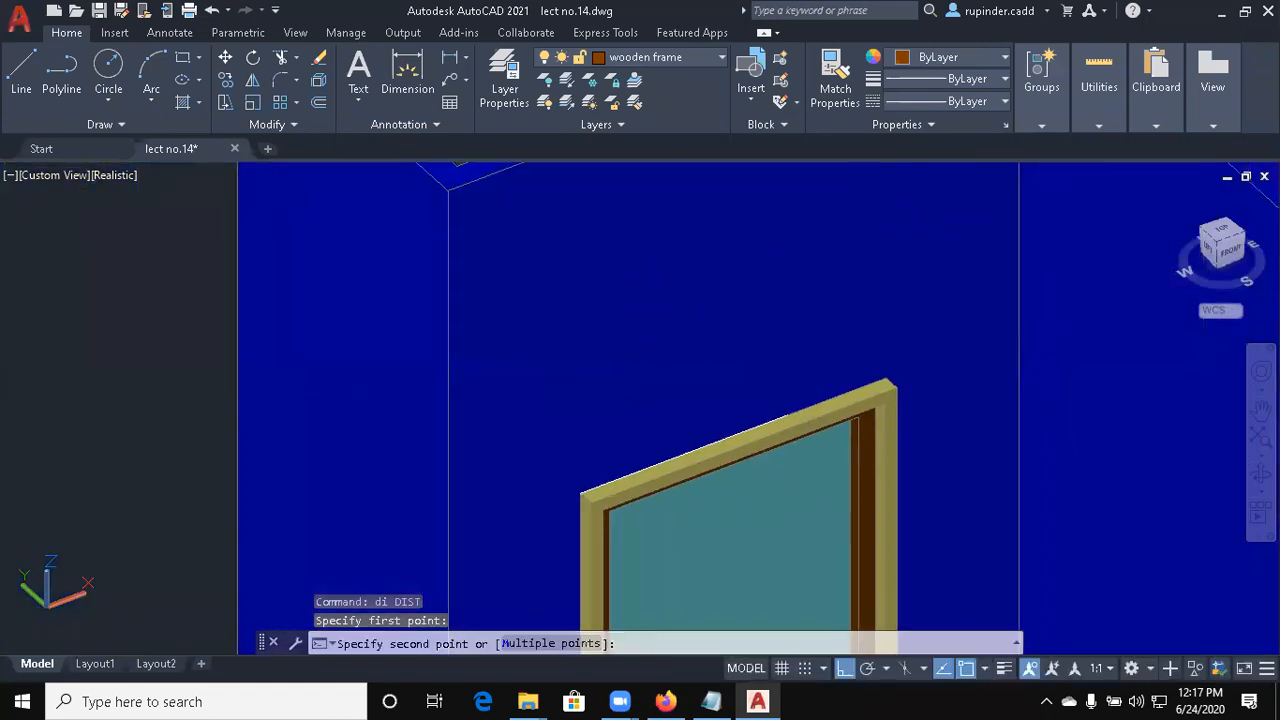
click(884, 375)
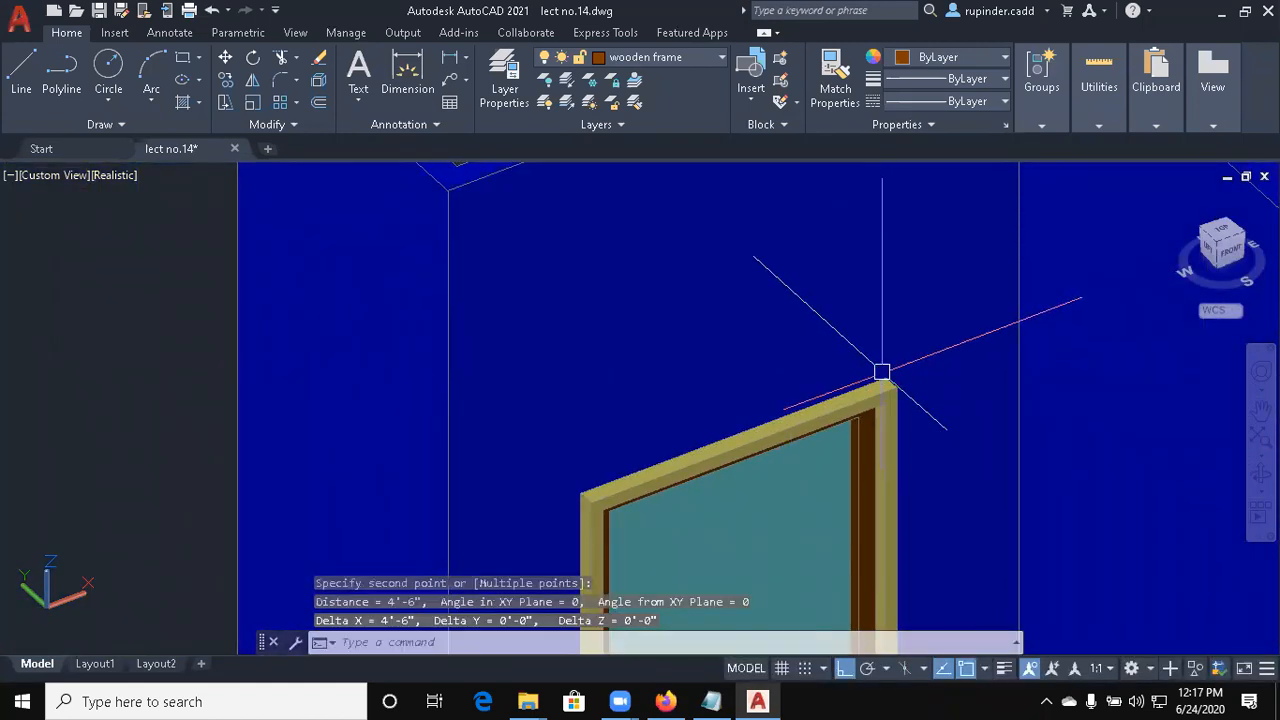
scroll(881, 372, down, 4)
scroll(789, 524, up, 3)
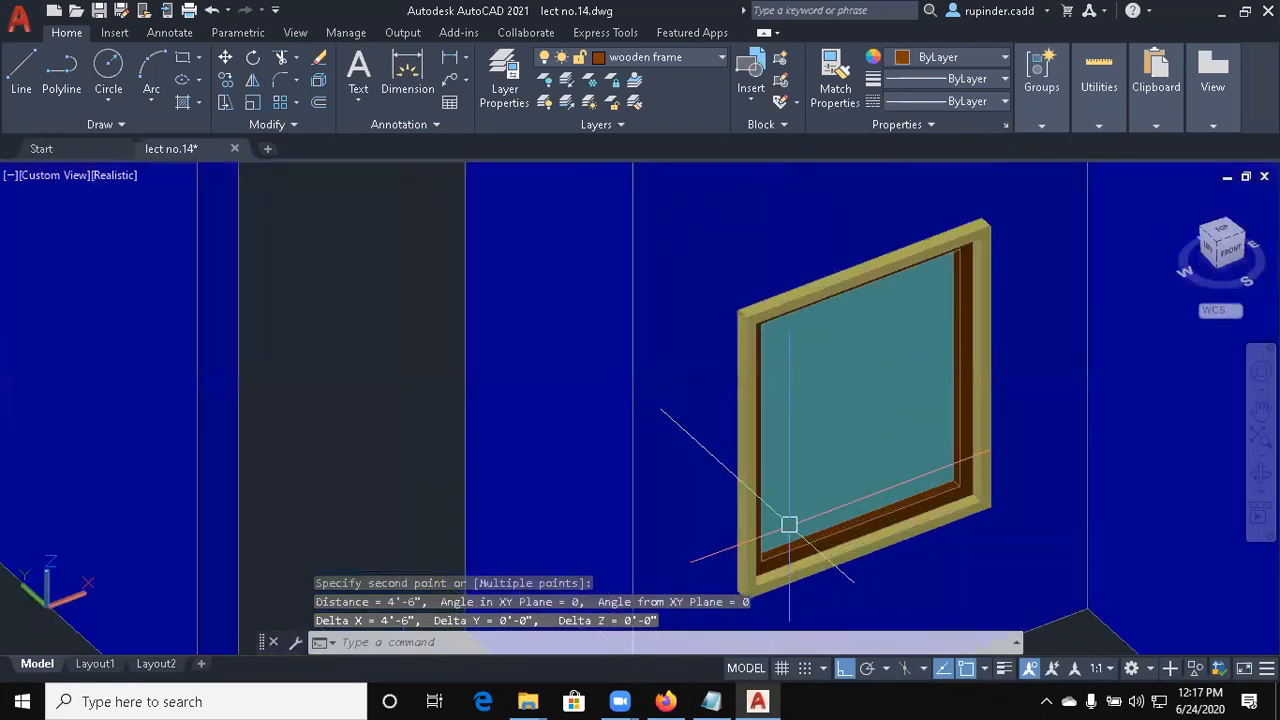
scroll(822, 208, up, 4)
scroll(822, 208, down, 7)
middle_drag(732, 523, 862, 406)
middle_drag(451, 515, 602, 408)
scroll(556, 436, down, 2)
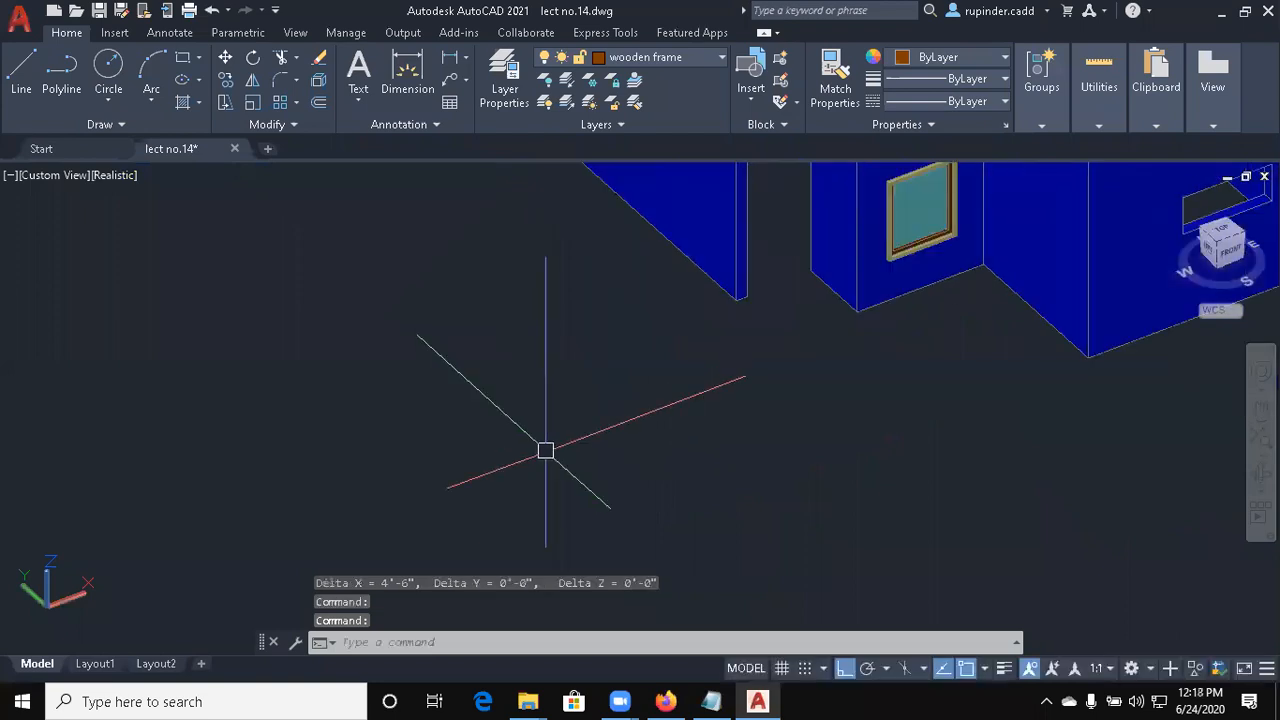
middle_drag(358, 534, 361, 555)
middle_drag(451, 506, 511, 523)
text(re)
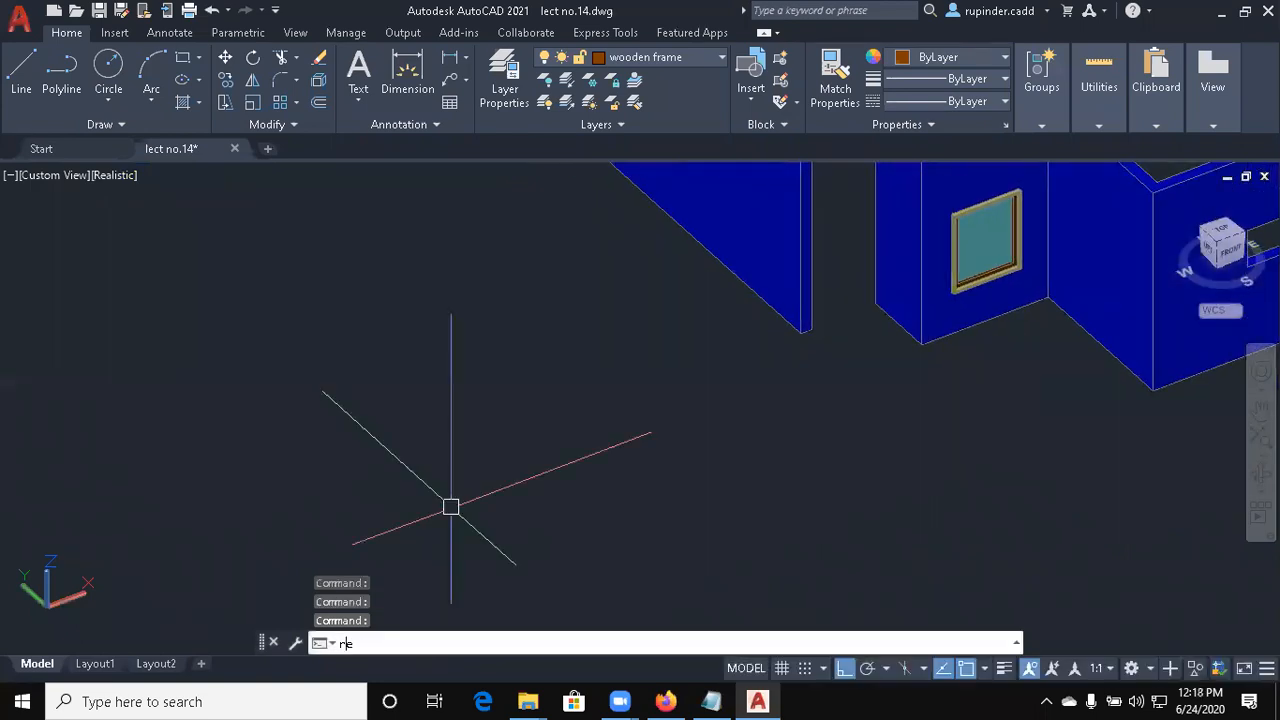
text(c)
key(Return)
click(380, 511)
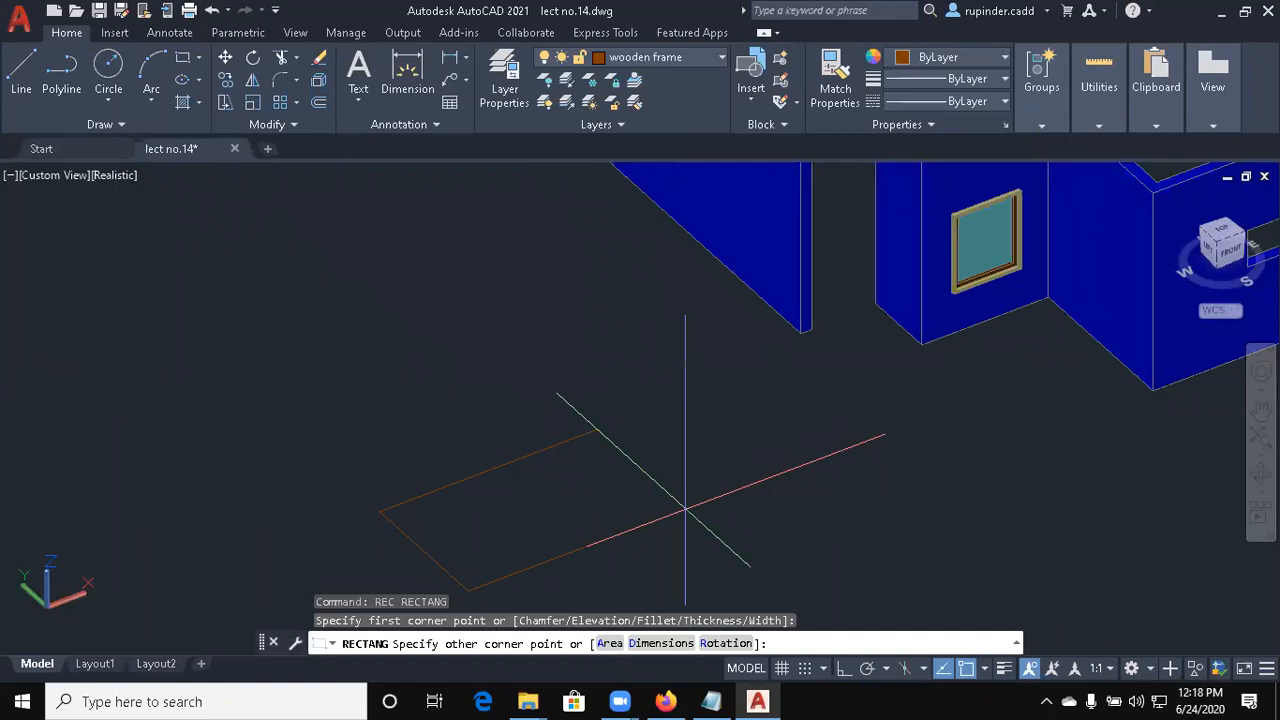
key(Return)
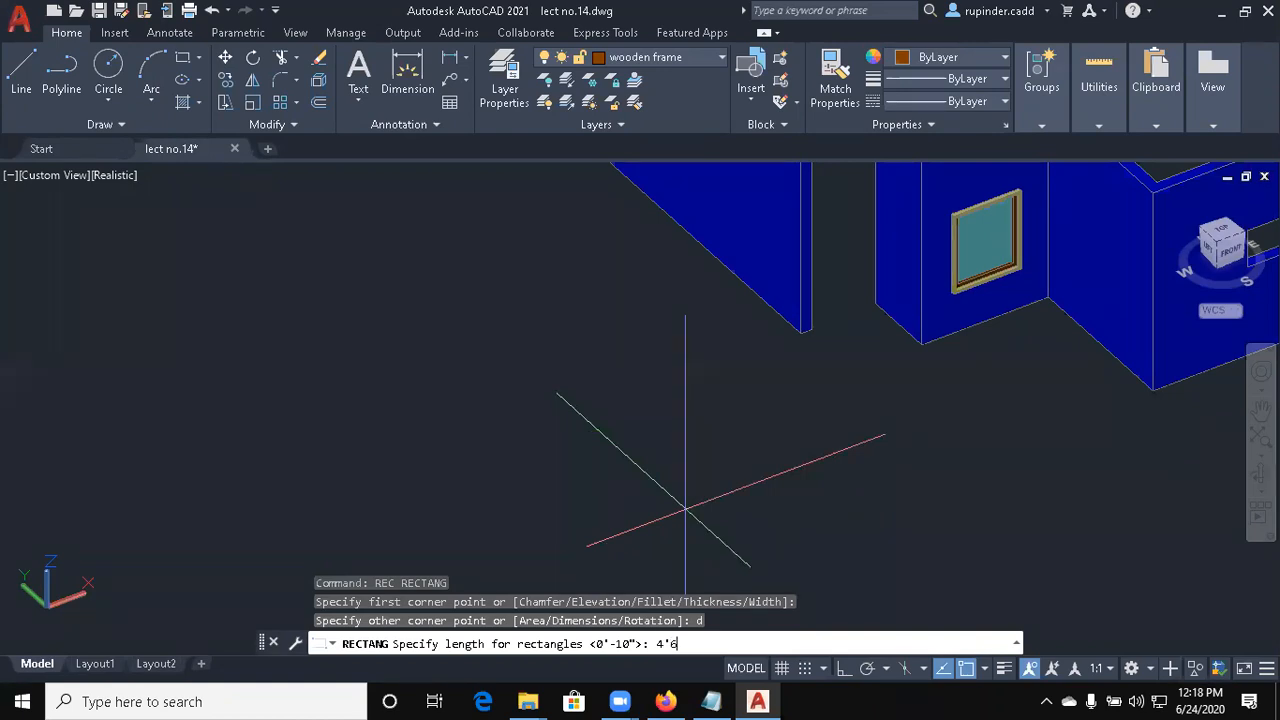
key(Return)
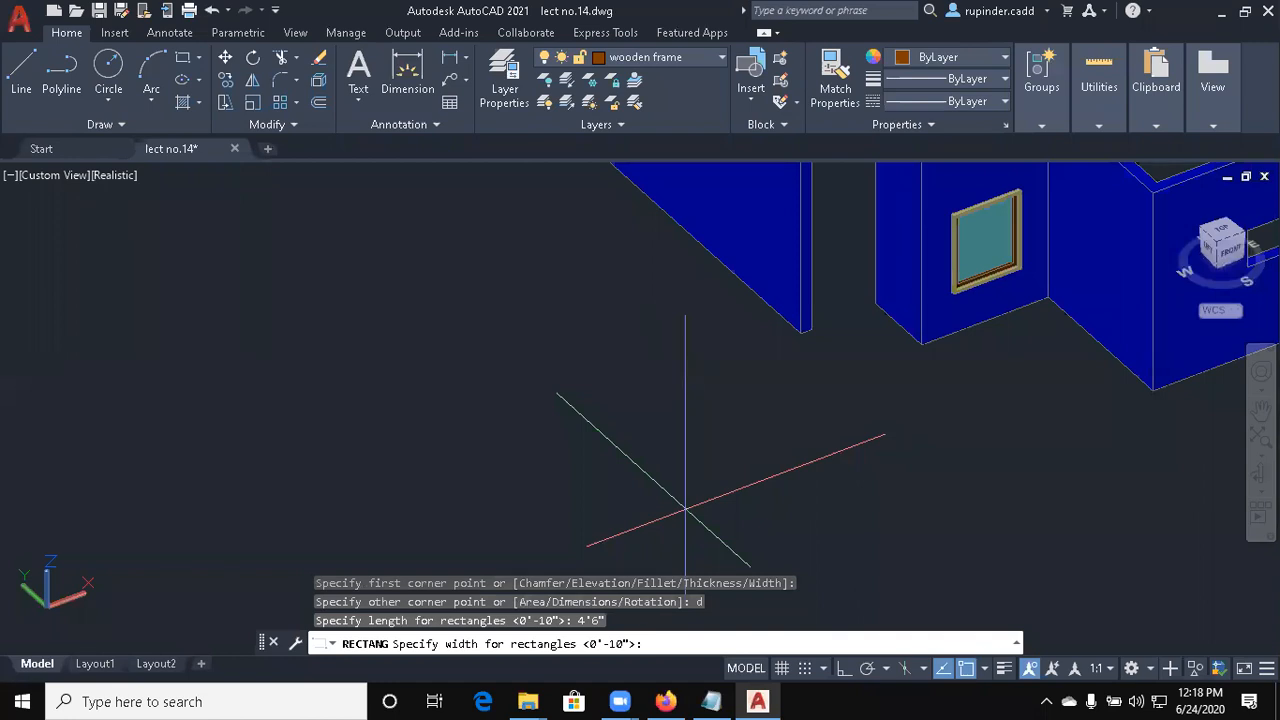
key(Return)
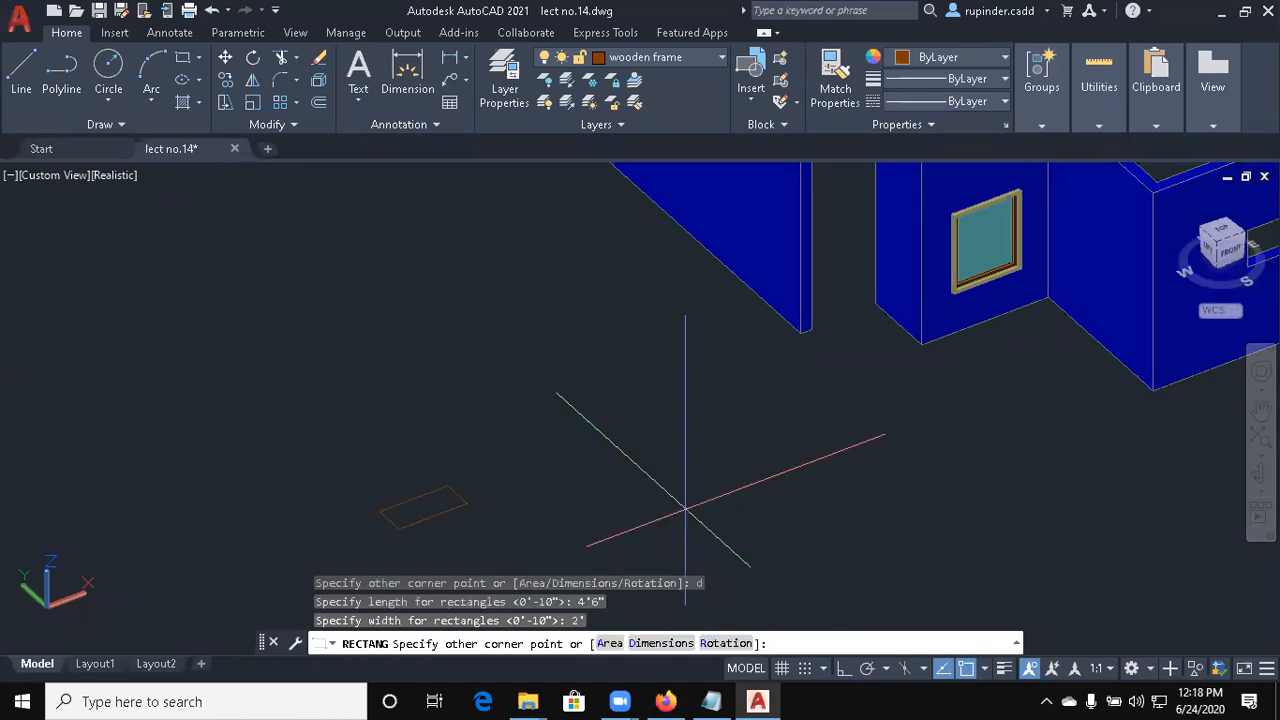
scroll(391, 514, up, 4)
middle_drag(457, 534, 808, 473)
scroll(810, 471, up, 2)
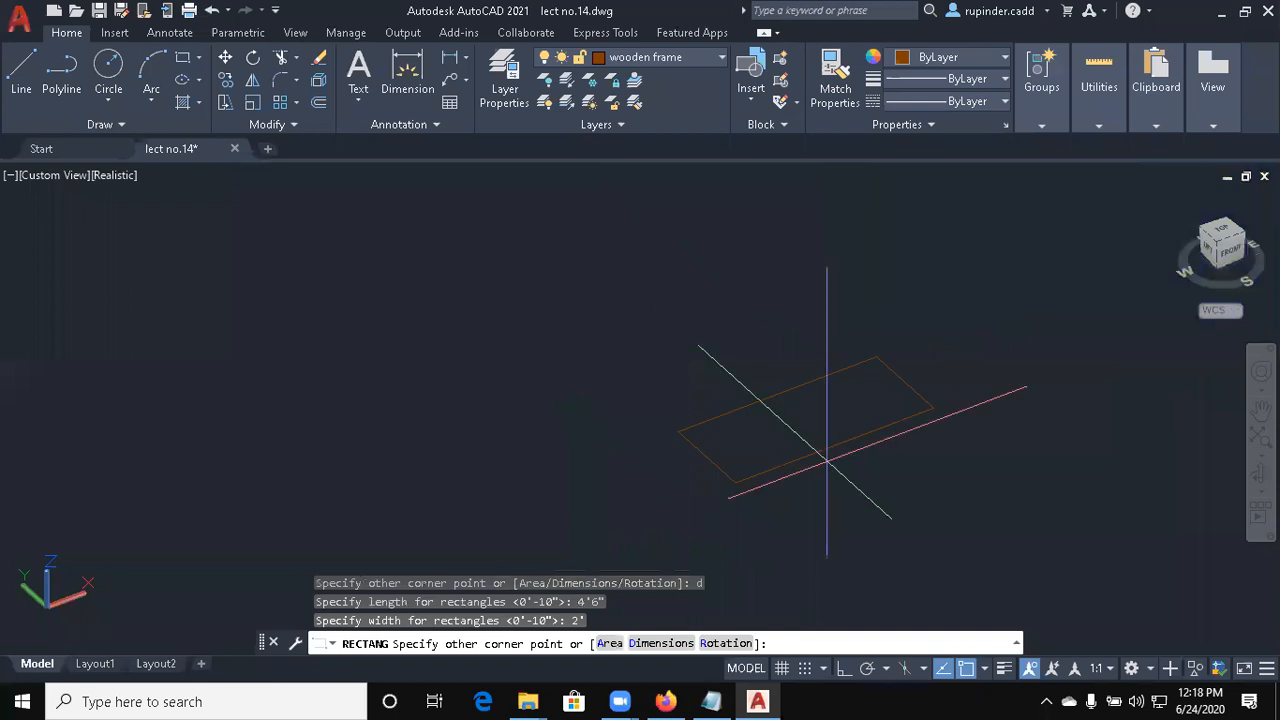
text(ext of)
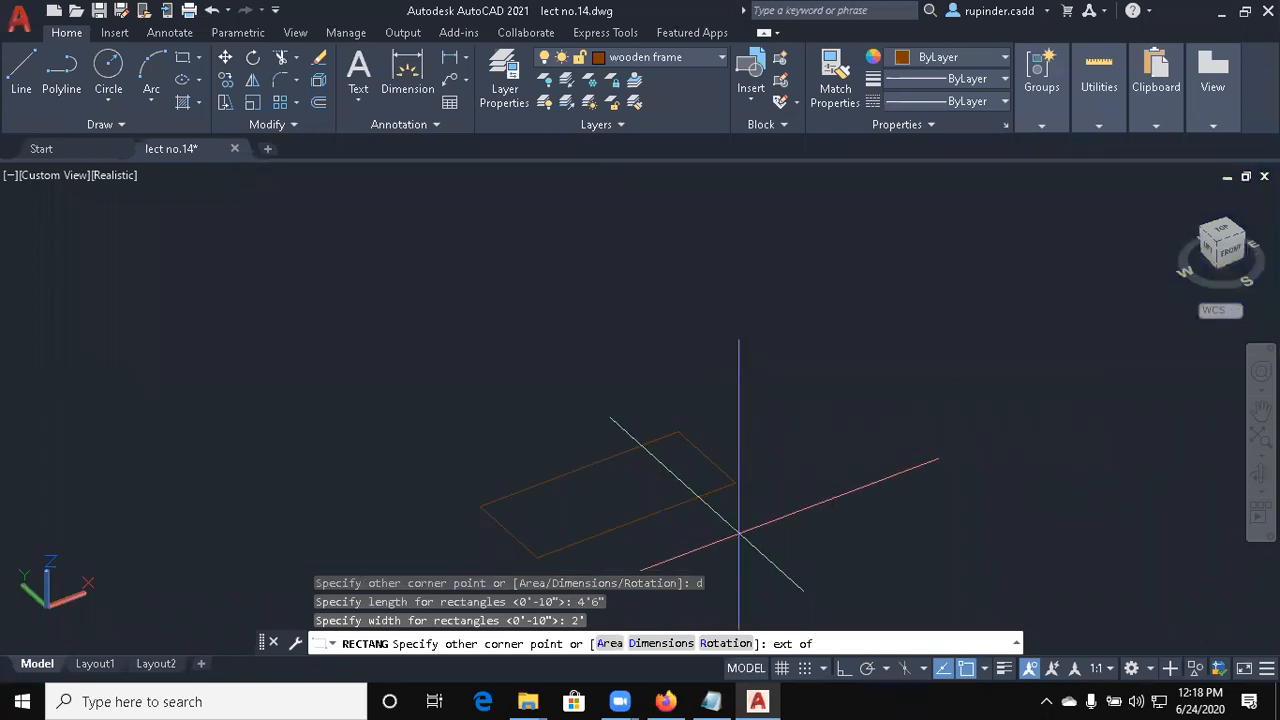
key(Escape)
text(ext)
key(Return)
key(Escape)
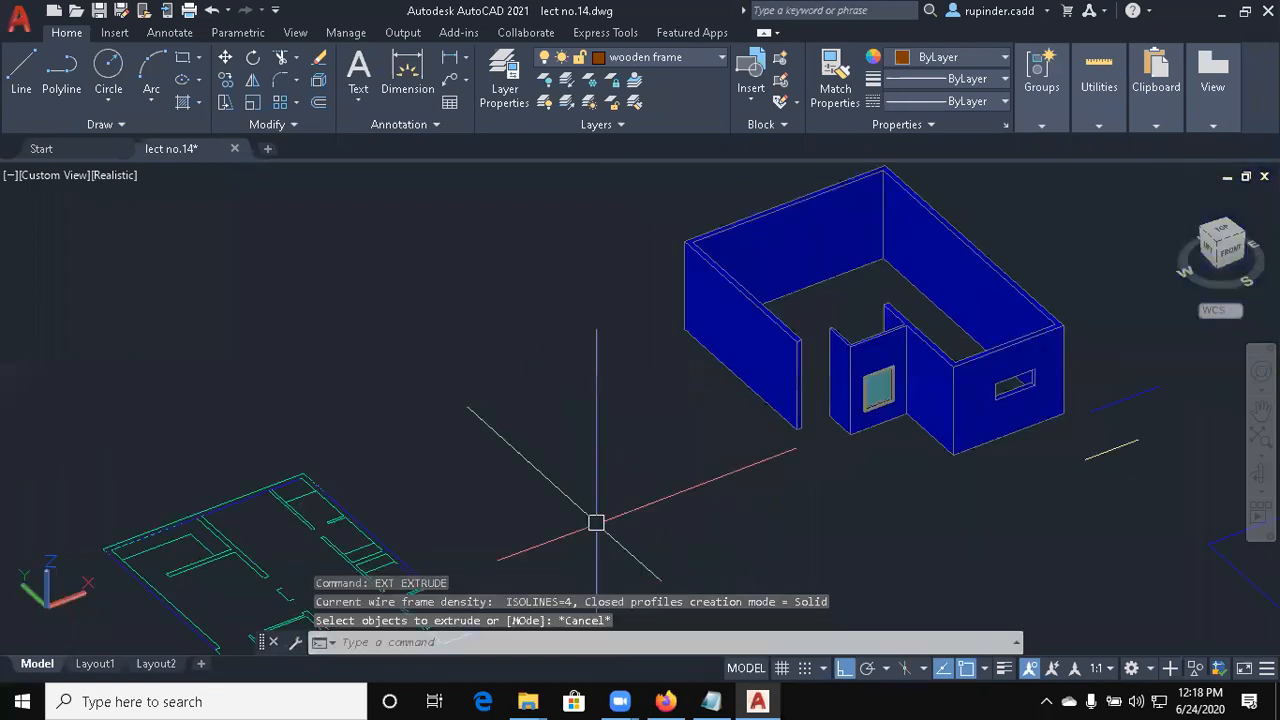
key(ctrl+z)
key(ctrl+z)
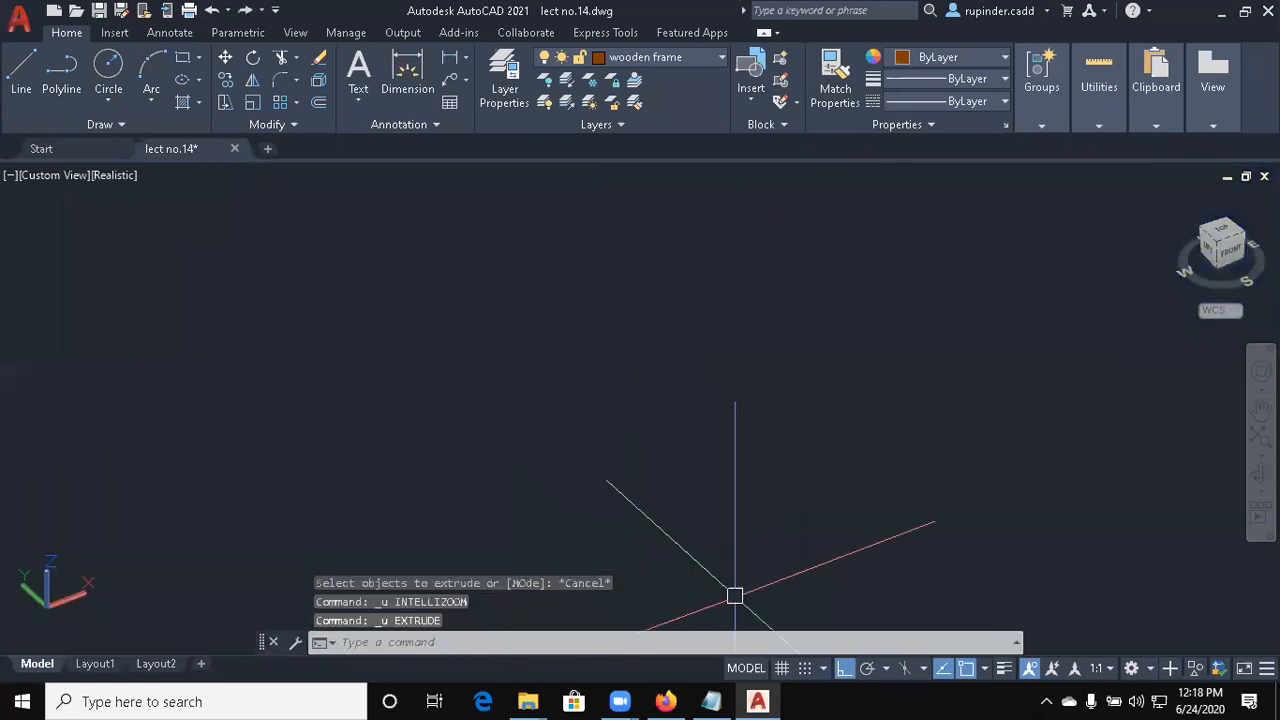
key(Escape)
key(Escape)
key(Escape)
Draw a 4.5' by 2' rectangle on the ground in front of the walls
middle_drag(714, 563, 657, 481)
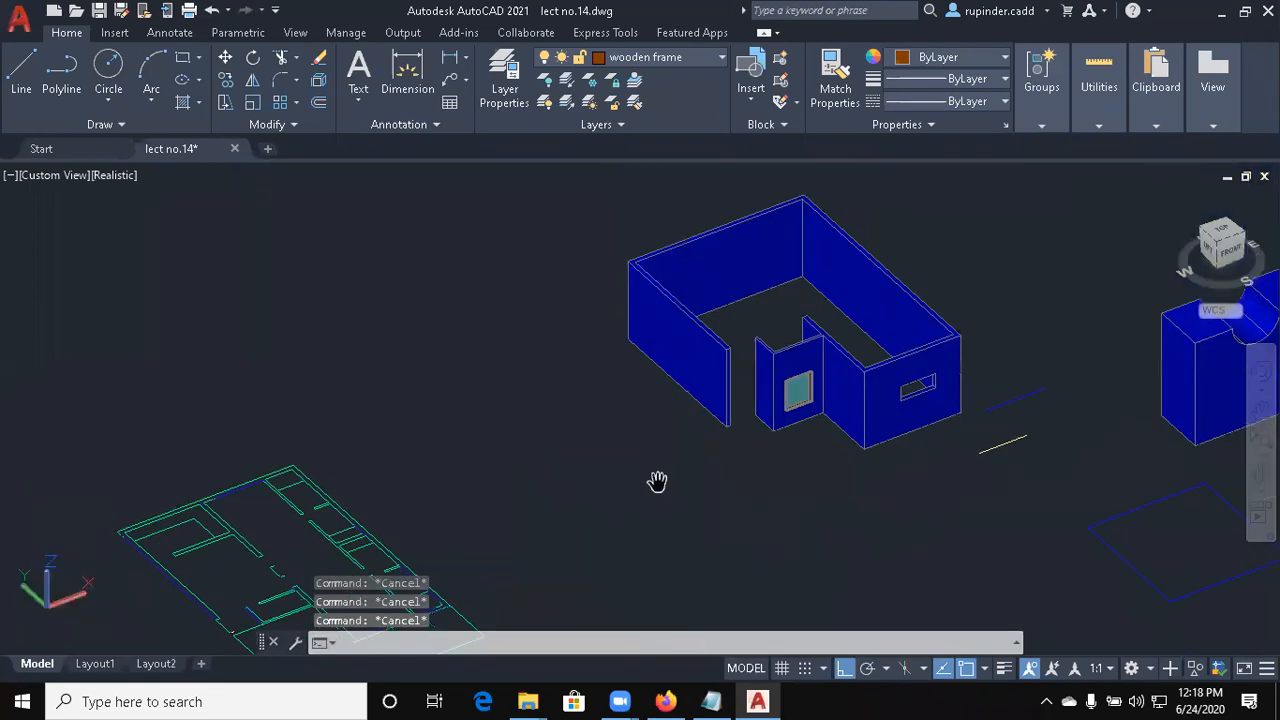
text(rec)
key(Return)
click(587, 460)
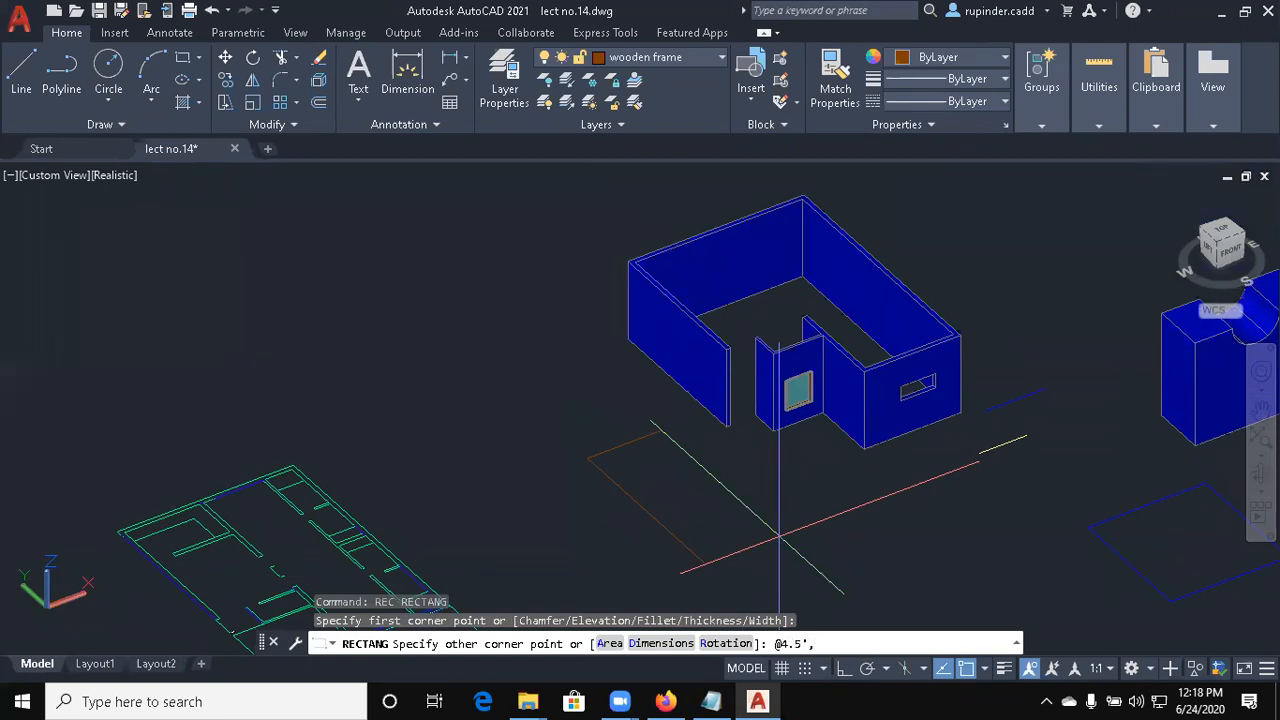
text(@4.5',2')
key(Return)
click(779, 536)
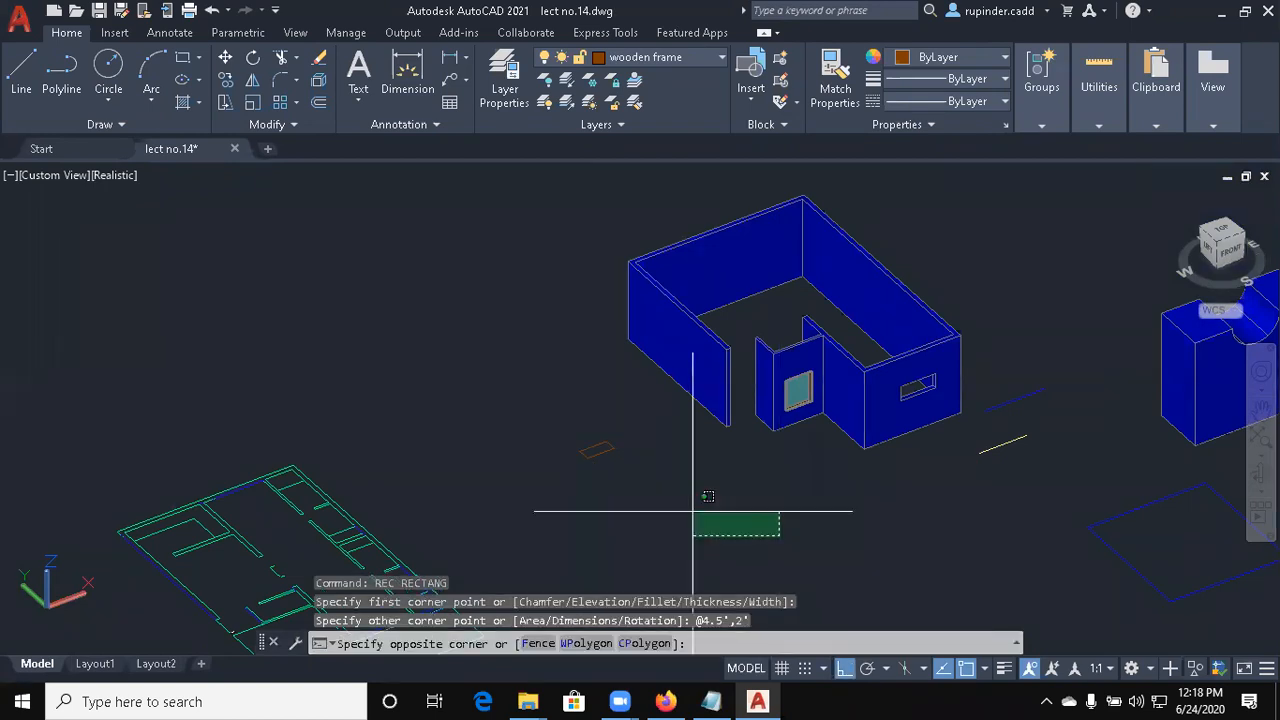
scroll(614, 490, up, 2)
click(611, 489)
Move the rectangle to the ground just in front of the wall with the fitted window, with ortho off
text(m)
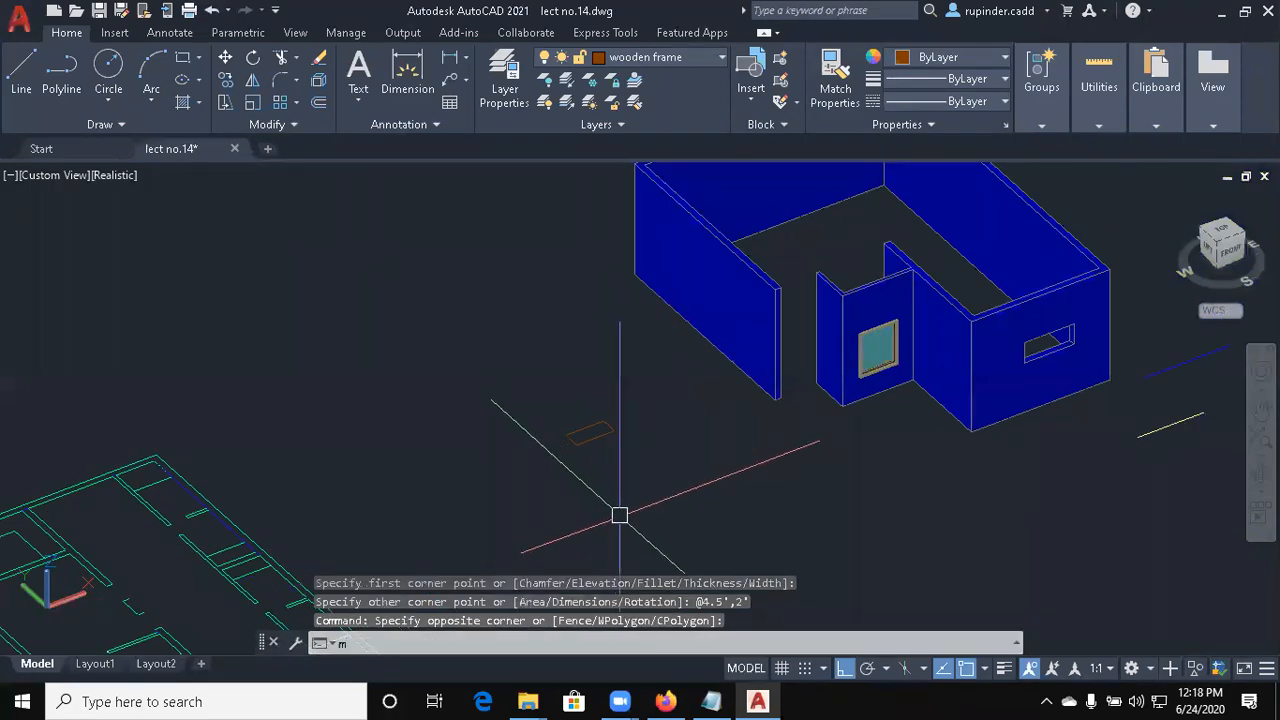
key(Return)
click(590, 433)
key(Return)
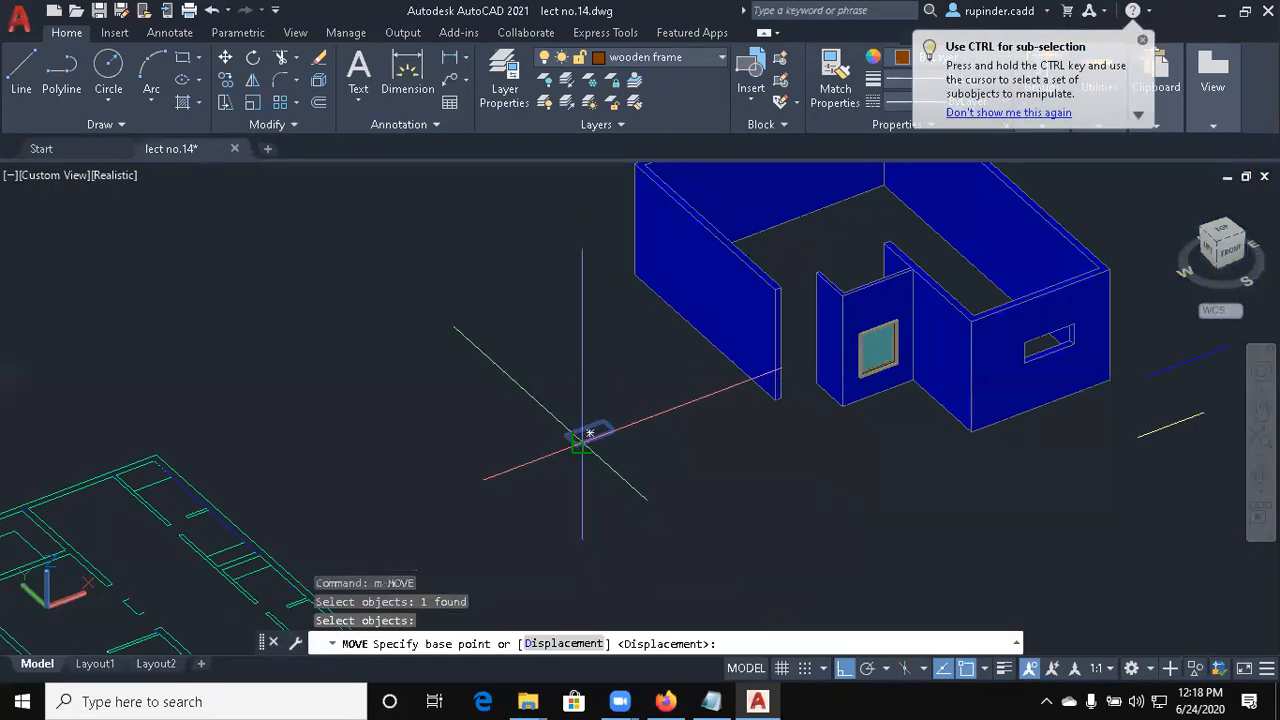
click(590, 433)
key(F8)
scroll(901, 423, up, 3)
scroll(870, 426, up, 2)
middle_drag(870, 425, 865, 593)
click(886, 471)
key(Escape)
Extrude the rectangle in front of the window to a height of 3
text(ext)
key(Return)
click(886, 531)
key(Return)
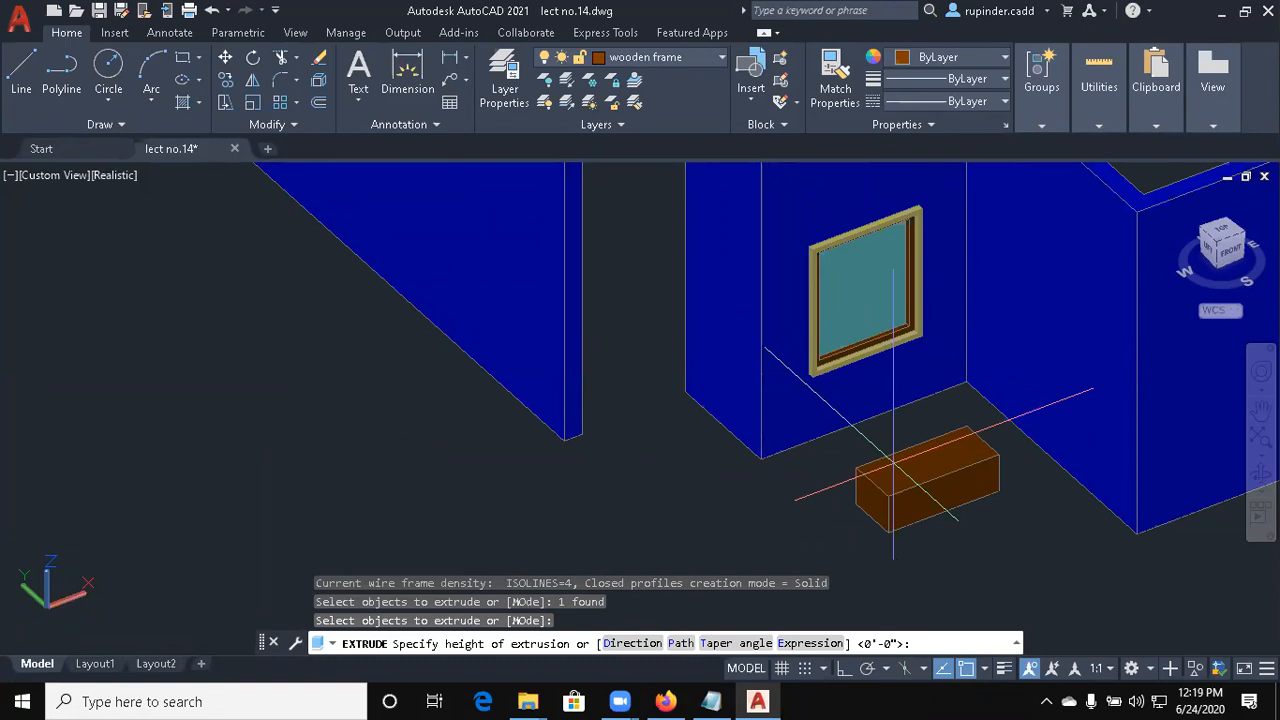
key(Return)
scroll(883, 554, up, 3)
middle_drag(830, 517, 840, 650)
scroll(771, 237, down, 4)
middle_drag(776, 225, 797, 340)
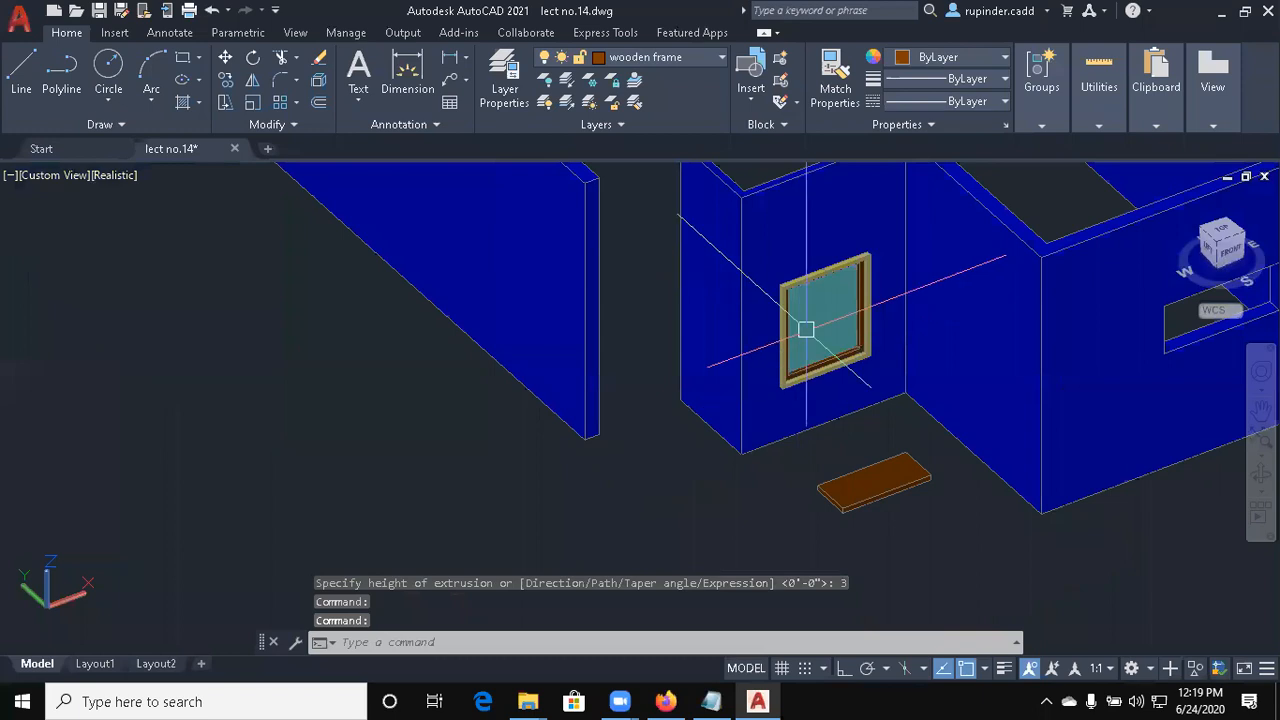
text(m)
key(Return)
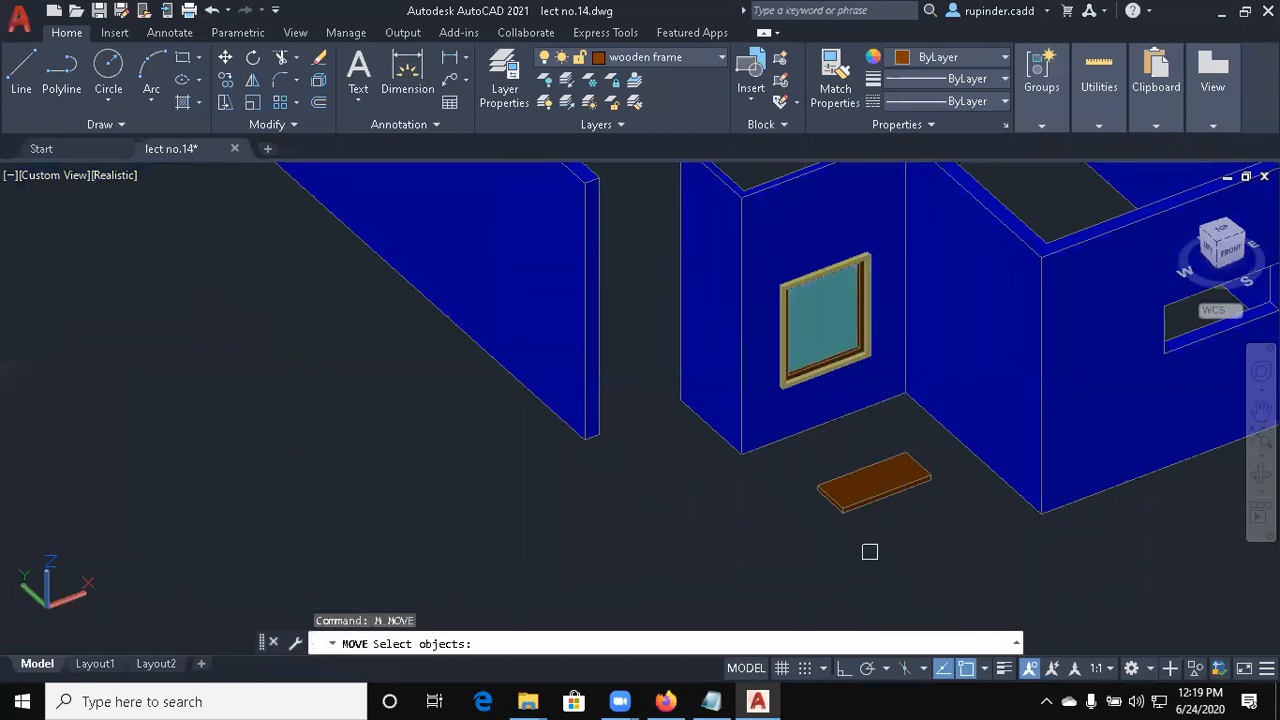
key(Escape)
Switch the visual style to 2D Wireframe
text(vs)
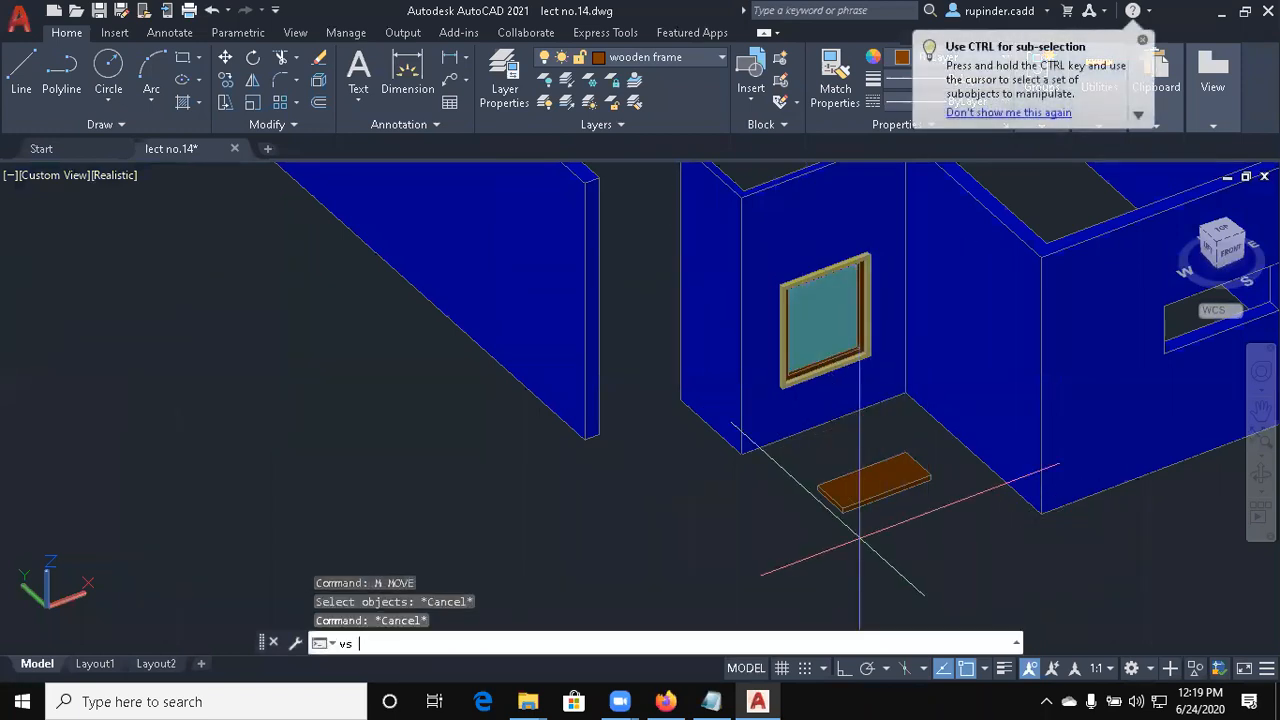
key(Return)
text(2)
key(Return)
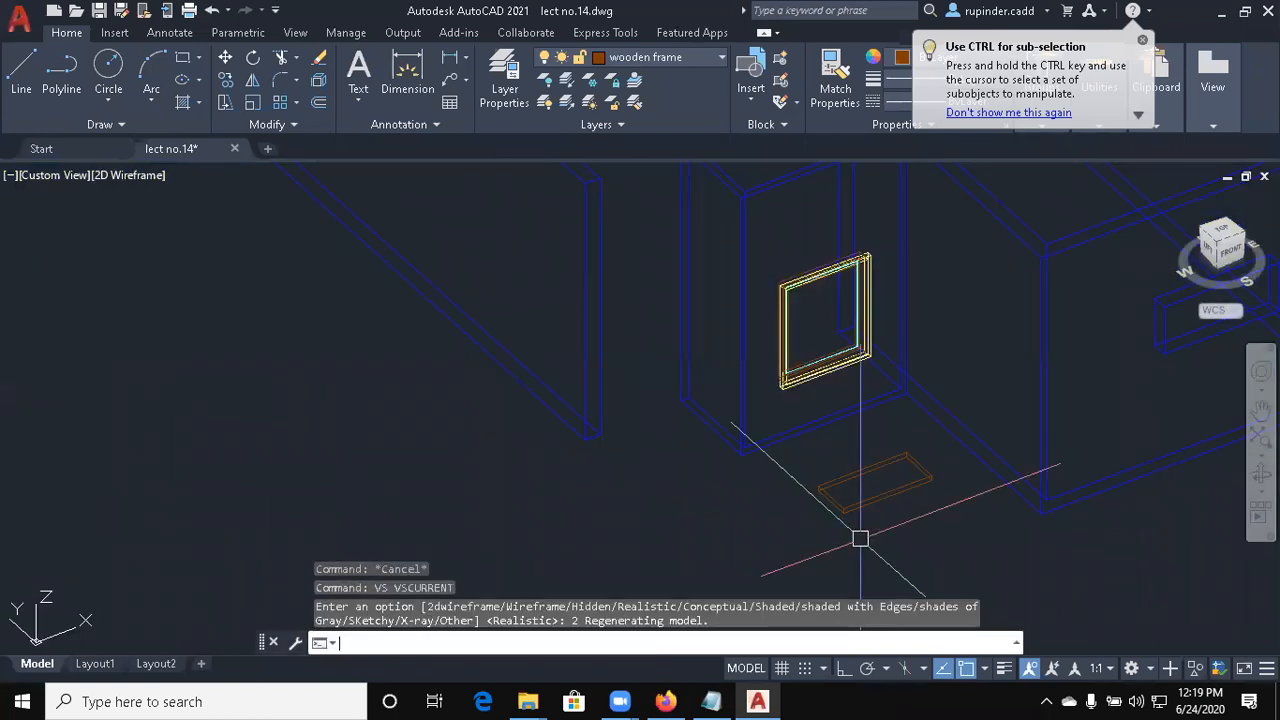
Move the brown slab by its lower rear-left corner onto the upper rear-left corner of the yellow window frame
scroll(843, 340, up, 3)
scroll(843, 340, down, 2)
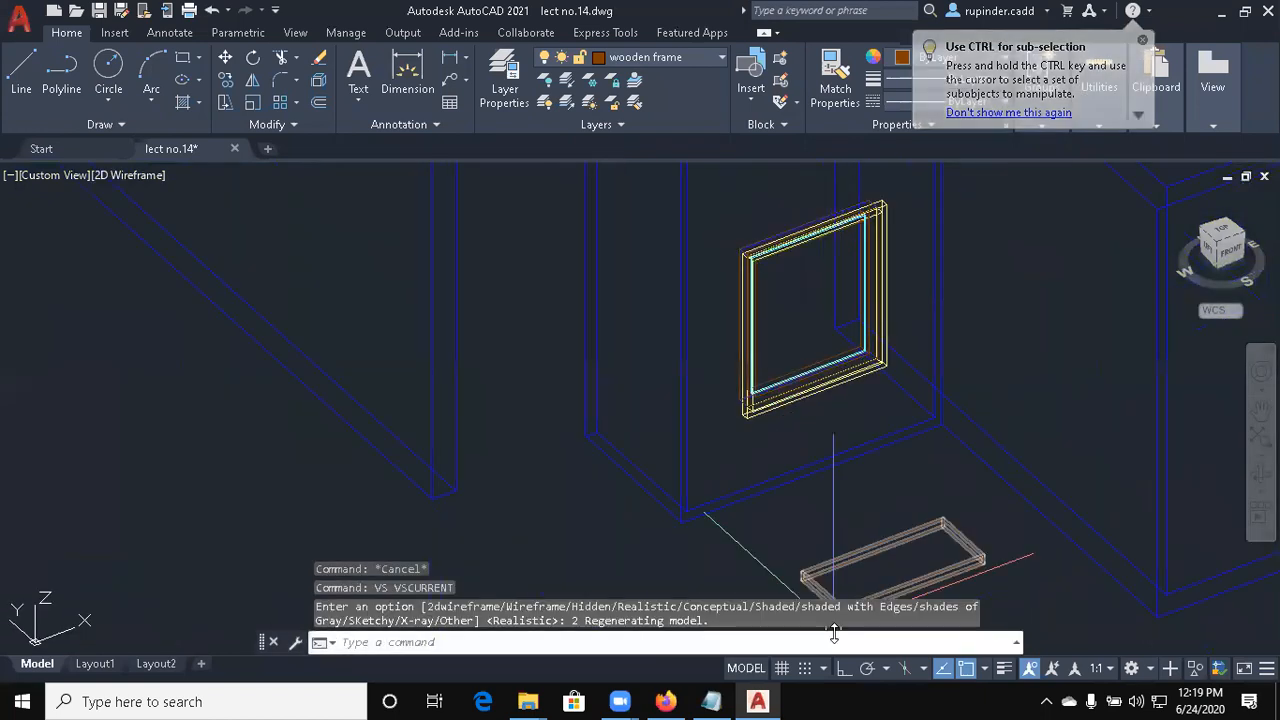
text(m)
key(Return)
scroll(786, 526, up, 5)
scroll(647, 310, up, 2)
click(647, 310)
key(Return)
click(647, 332)
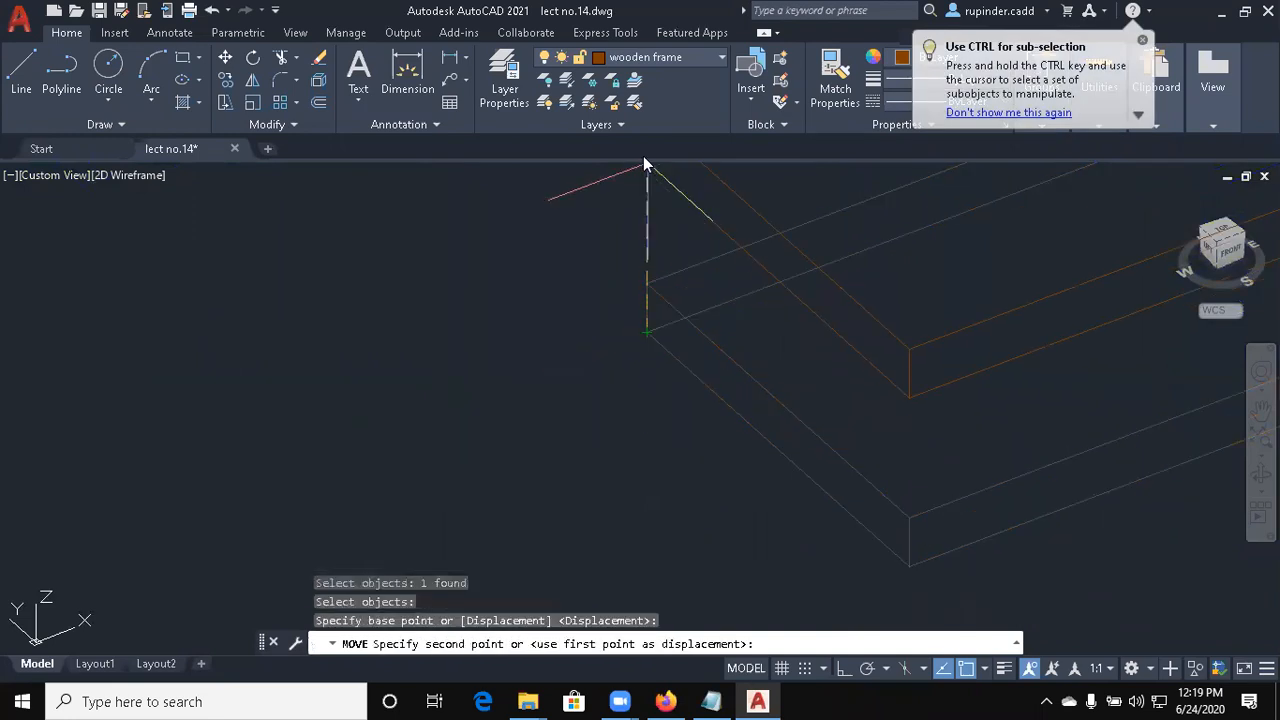
scroll(711, 491, down, 5)
scroll(614, 371, up, 4)
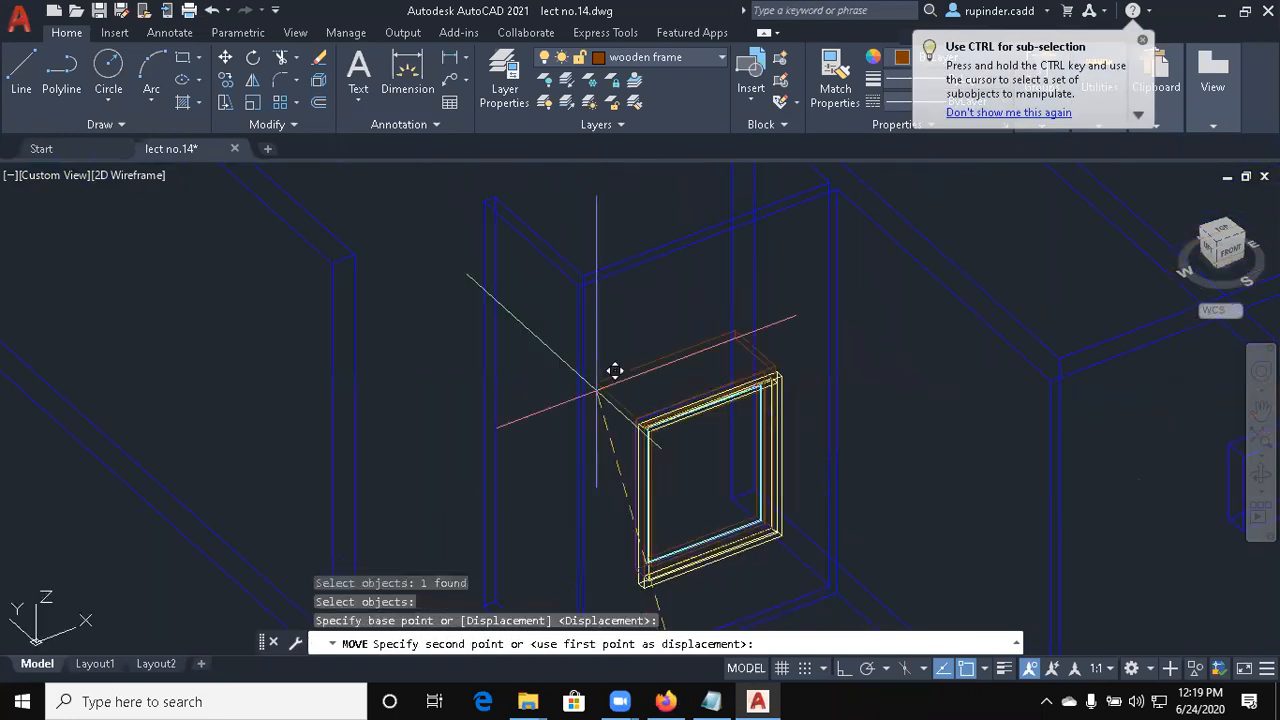
scroll(727, 532, up, 5)
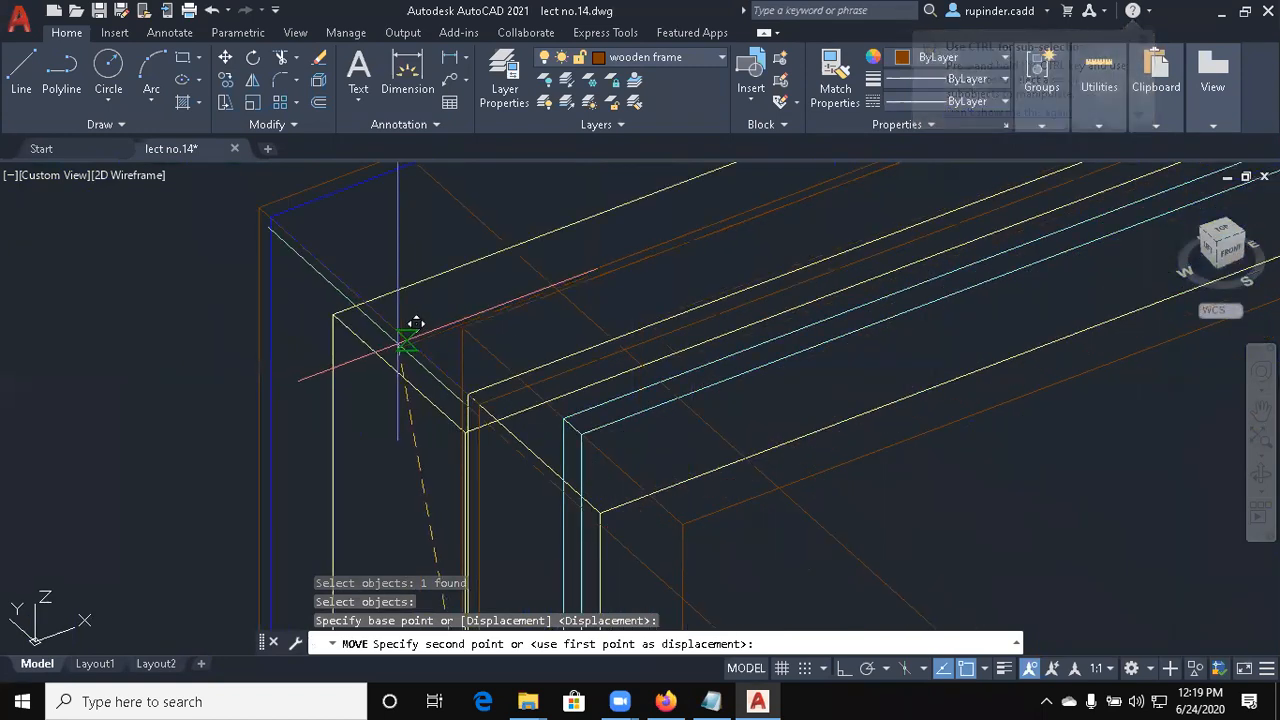
scroll(400, 343, down, 3)
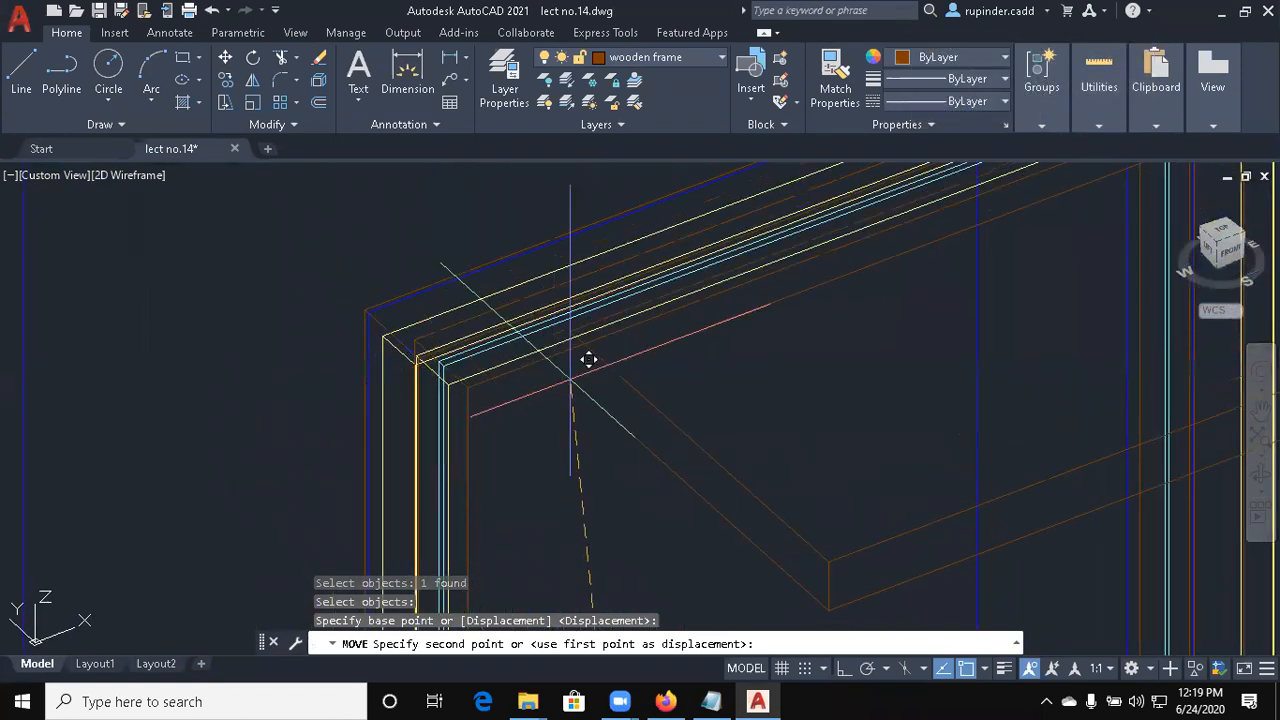
click(399, 317)
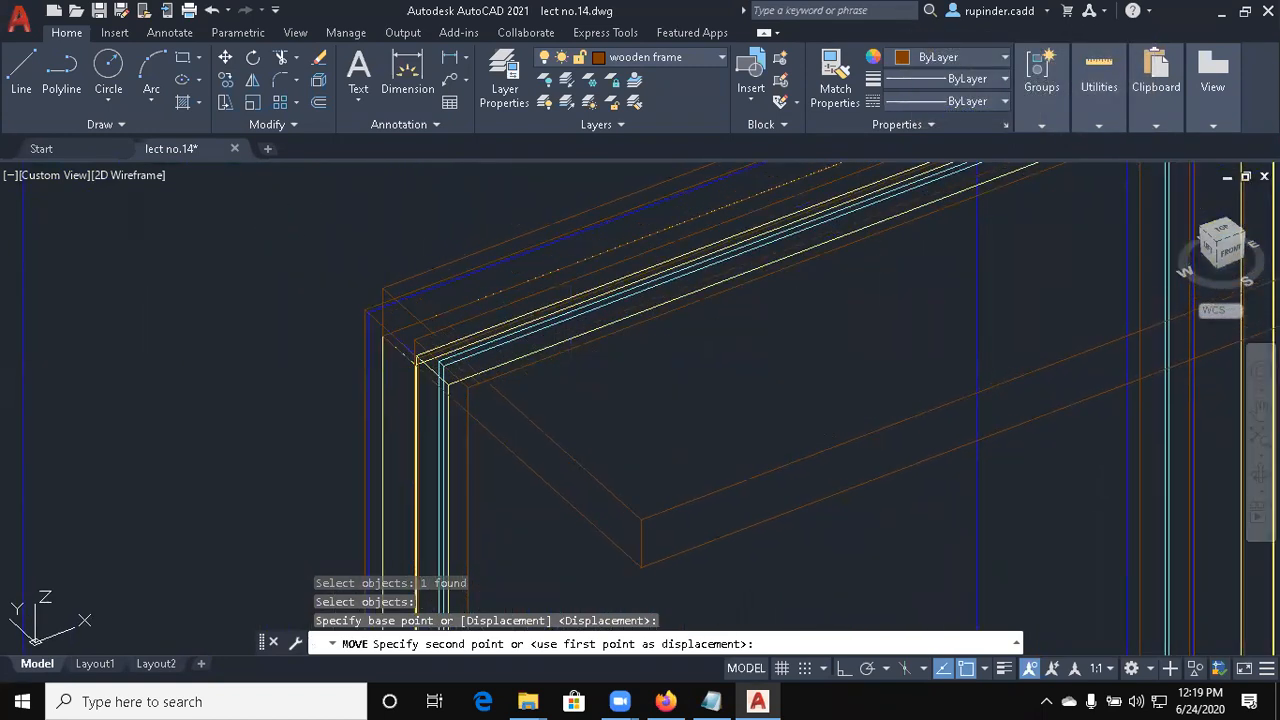
scroll(449, 320, down, 4)
mouse_move(663, 571)
middle_down()
mouse_move(636, 490)
mouse_move(656, 564)
middle_up()
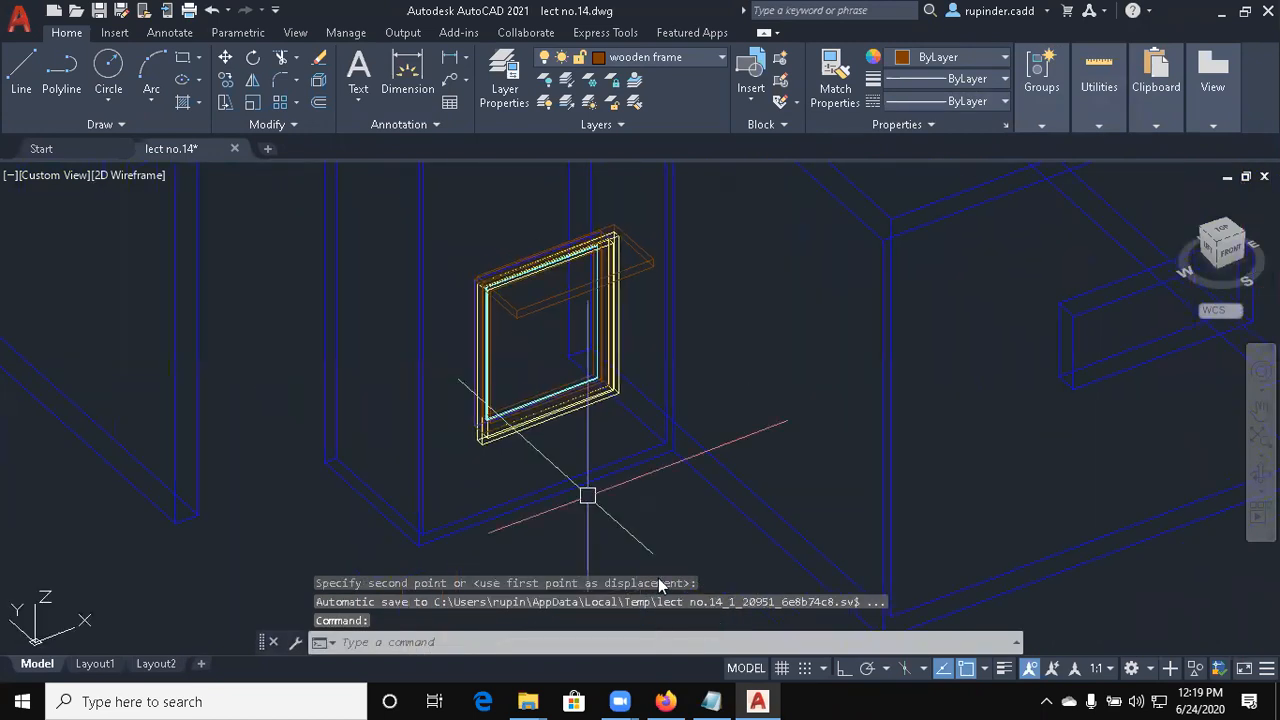
Switch the visual style back to Realistic
key(Escape)
text(vs)
key(Return)
text(r)
key(Return)
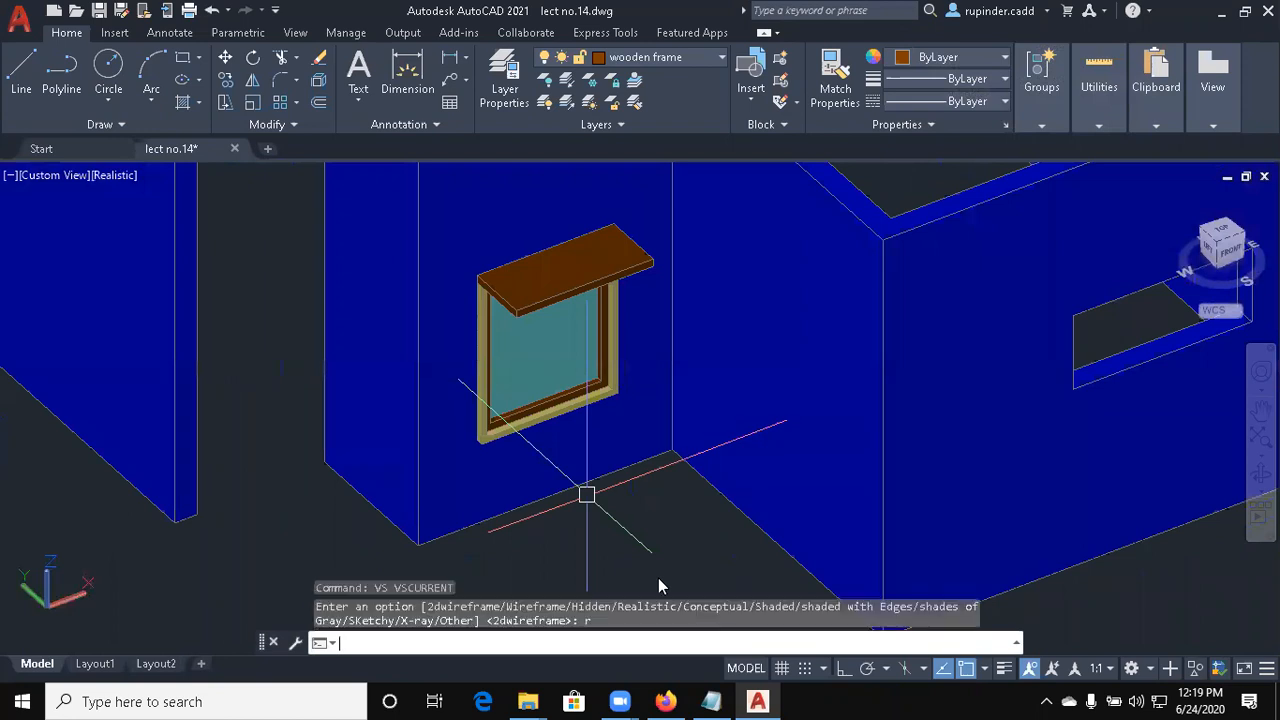
Examine how the brown slab sits on top of the window frame from several angles
scroll(711, 528, down, 5)
scroll(716, 540, up, 5)
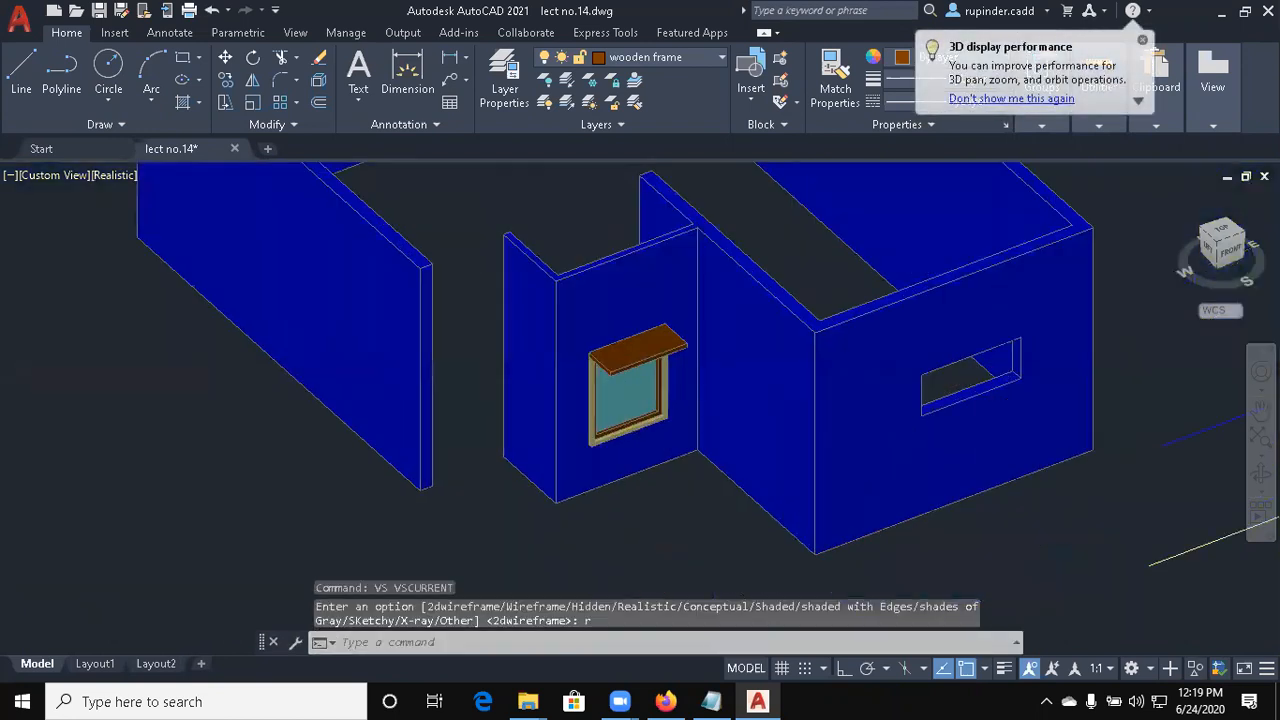
mouse_move(714, 523)
shift+middle_down()
mouse_move(627, 413)
mouse_move(726, 420)
mouse_move(729, 331)
mouse_move(722, 506)
shift+middle_up()
scroll(540, 488, up, 3)
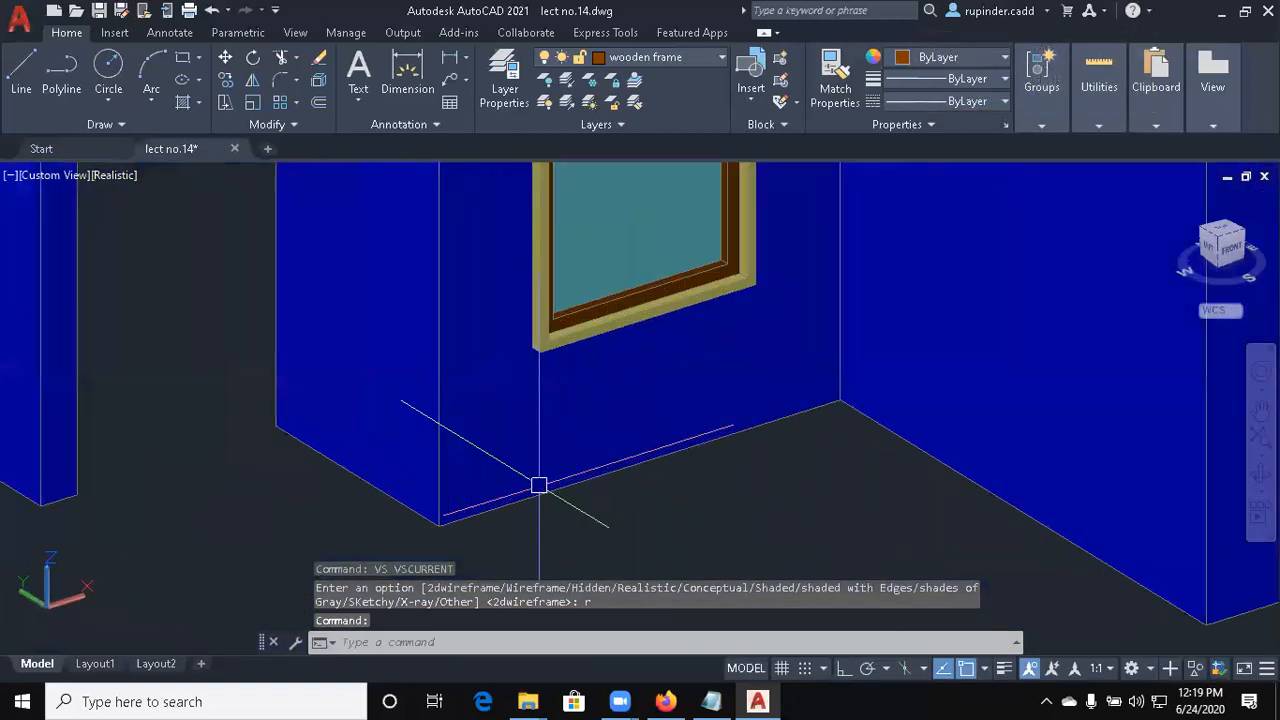
scroll(539, 485, down, 2)
middle_drag(539, 485, 568, 640)
scroll(618, 395, up, 3)
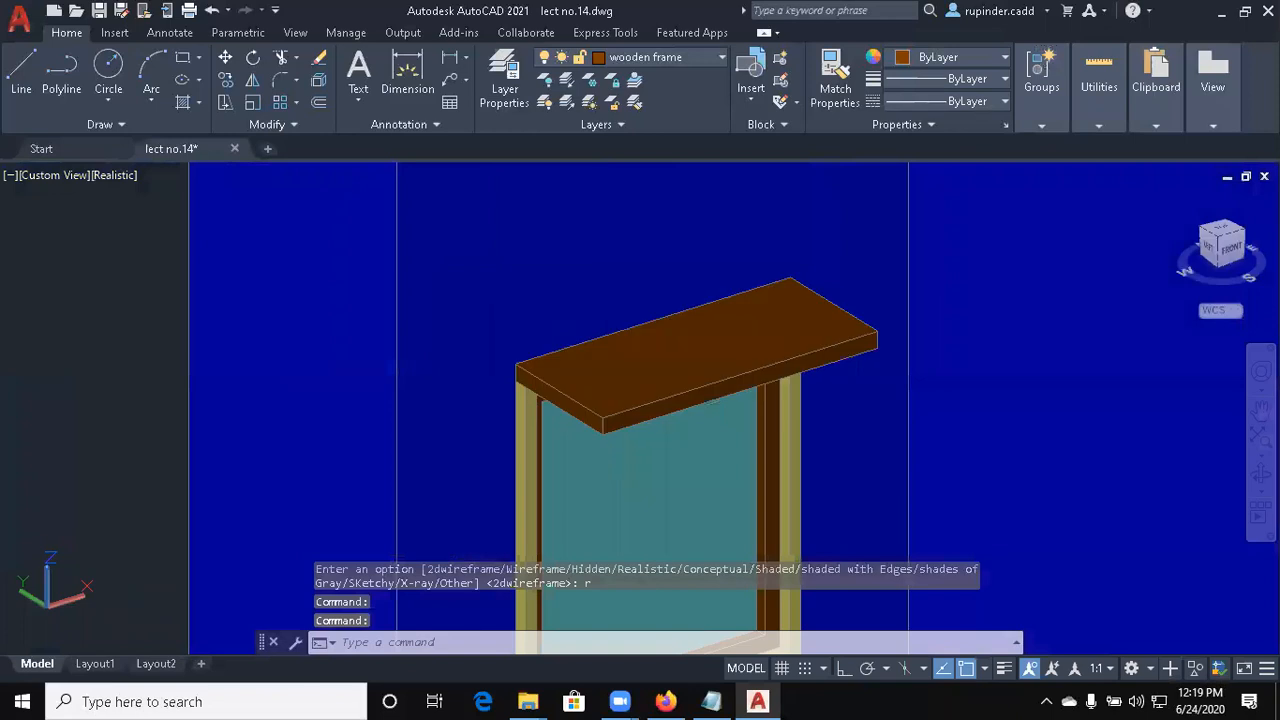
click(615, 360)
scroll(508, 268, down, 5)
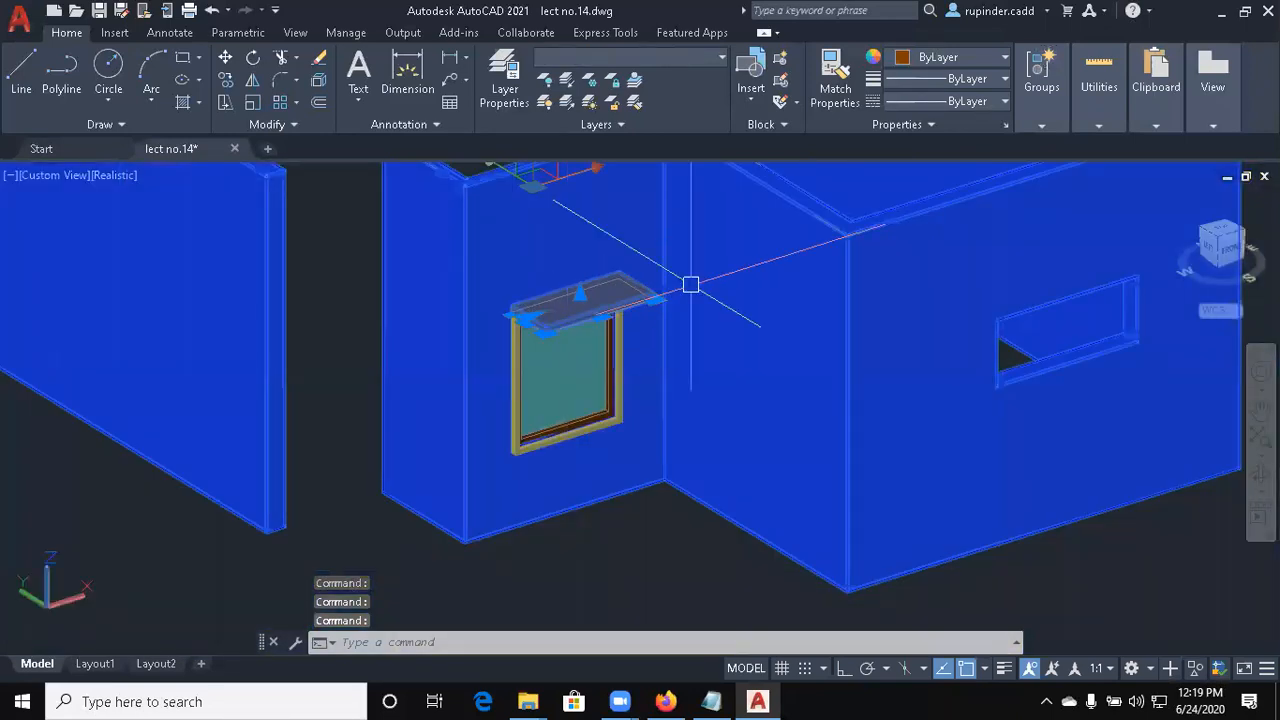
key(Escape)
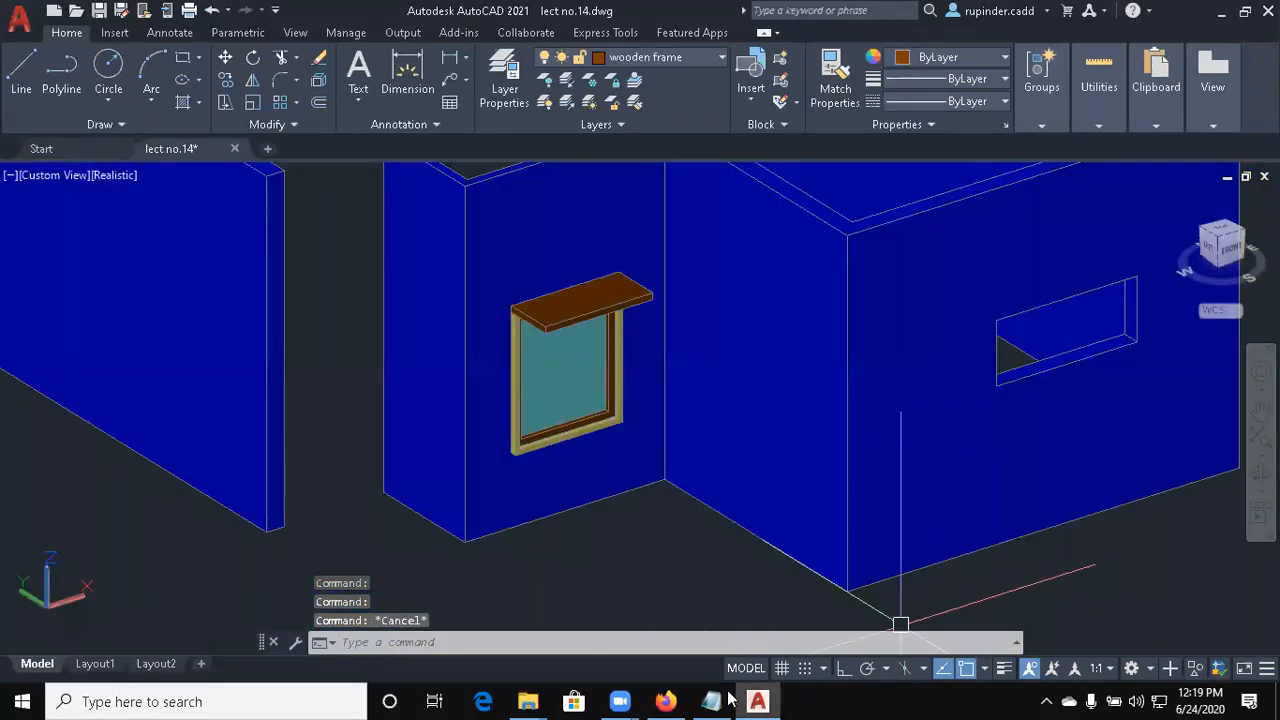
Switch to Notepad, add the lines "union" and "uni enter" below UCS in the notes, and minimize the window
click(716, 701)
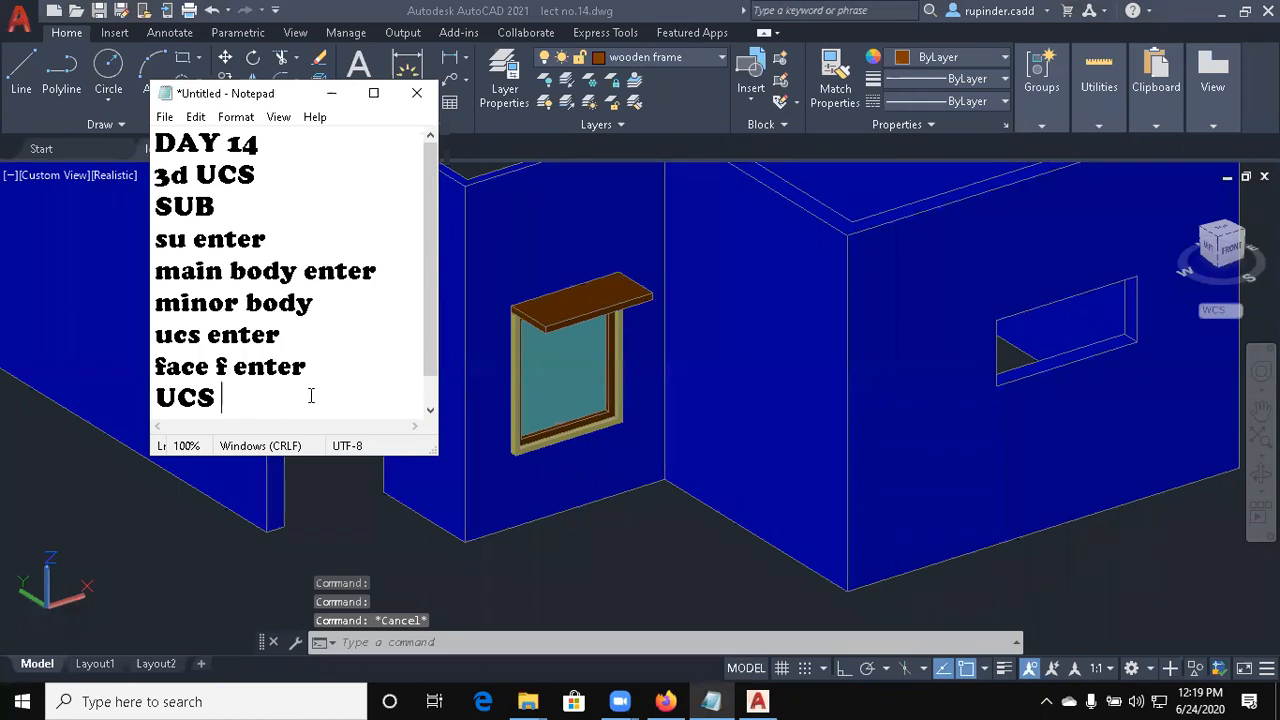
key(Return)
text(union)
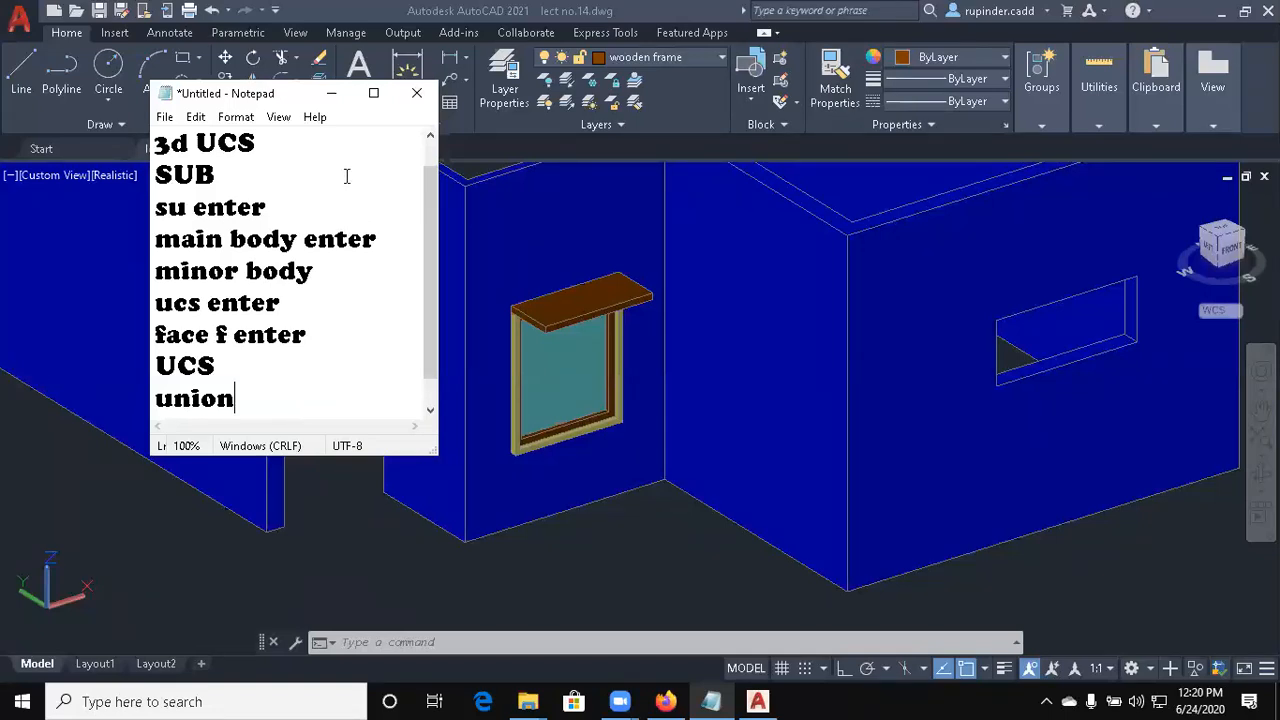
key(Return)
text(u)
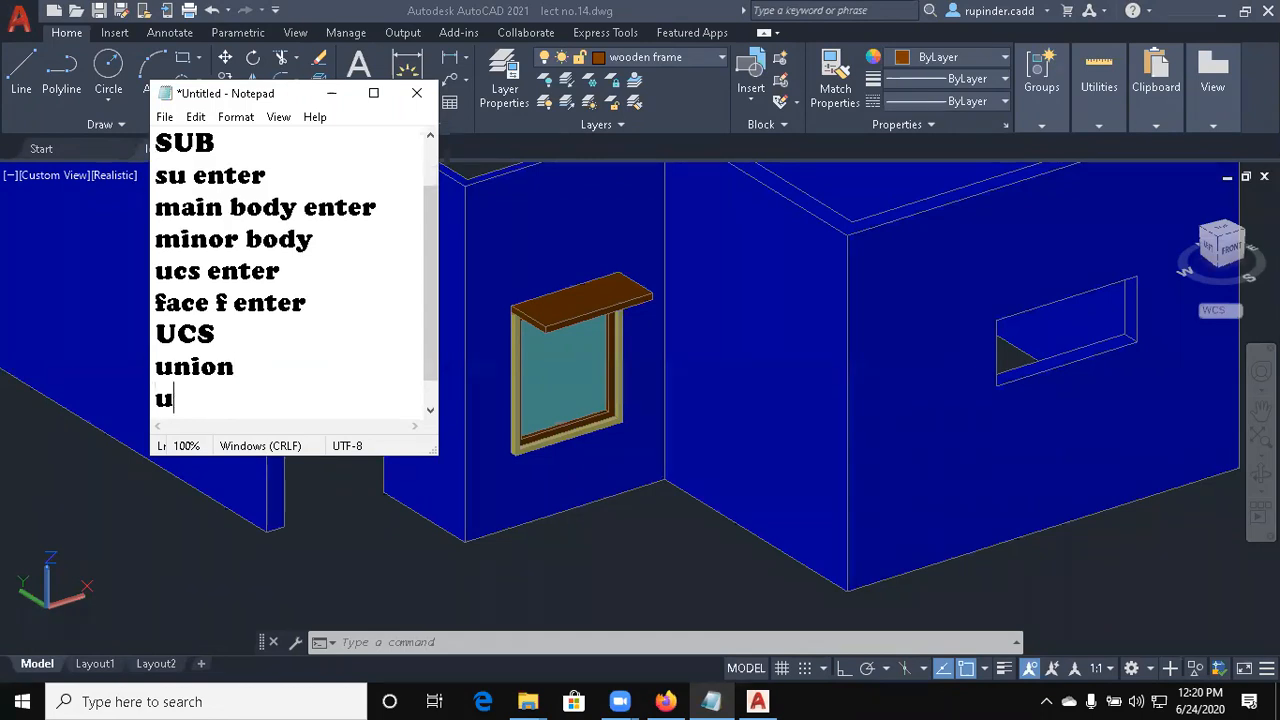
text(ni enter)
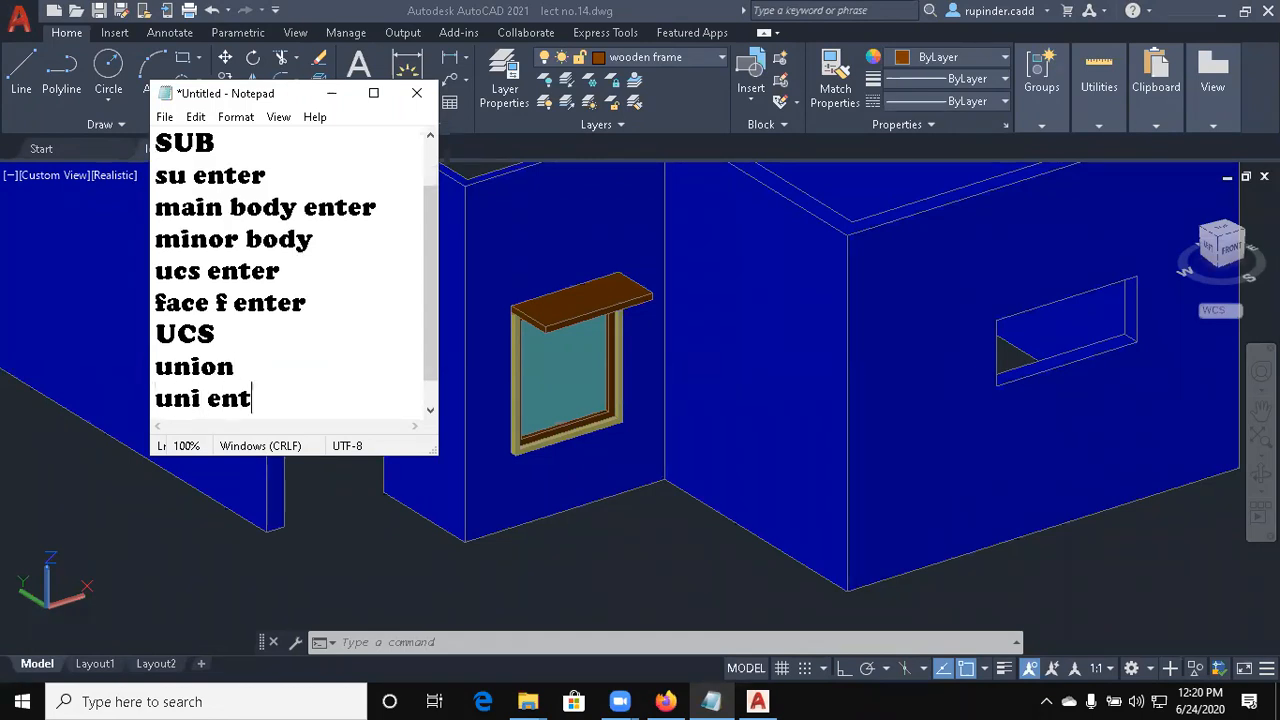
click(330, 93)
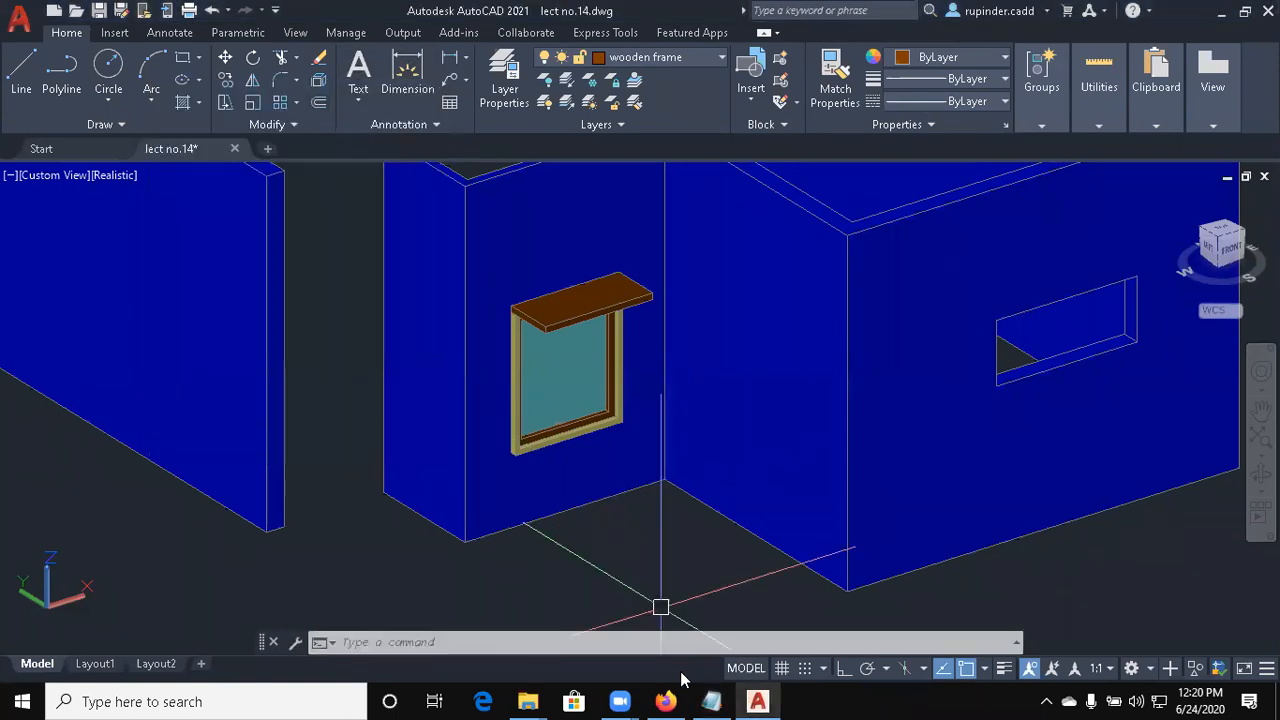
Try a Union of the blue wall solid with the brown slab above the window, and undo it
text(uni)
key(Return)
click(484, 433)
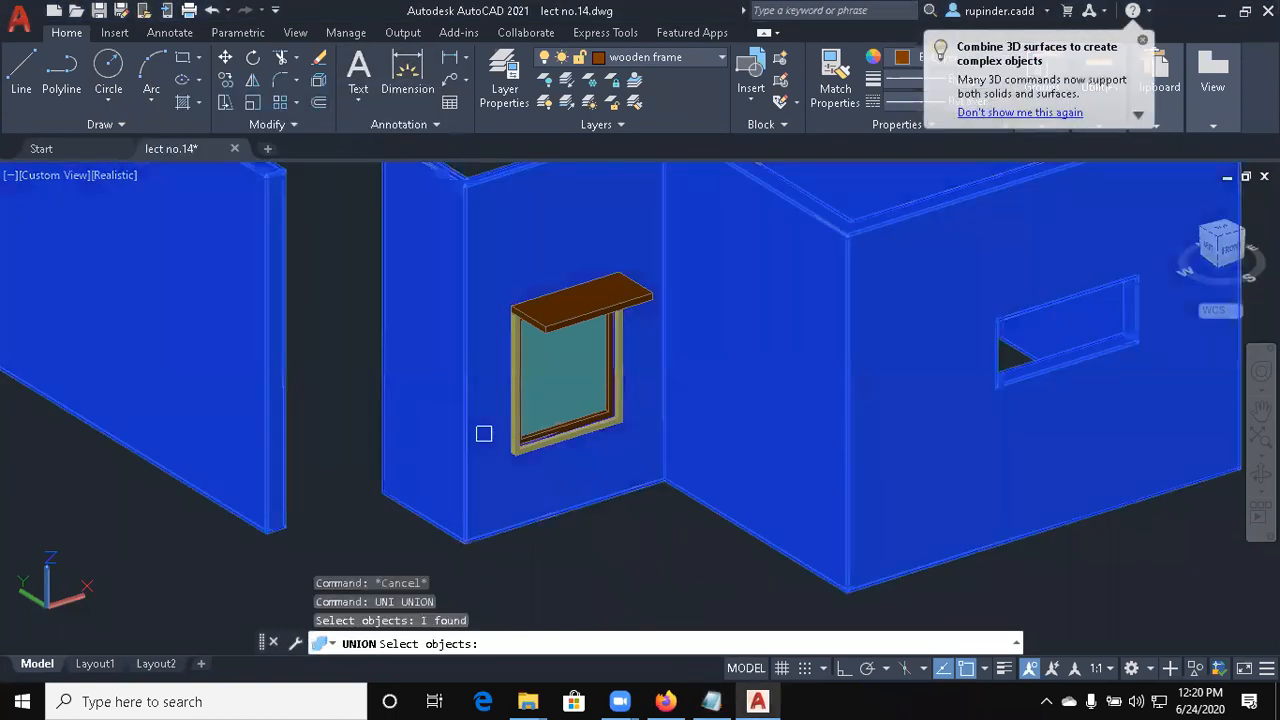
click(580, 292)
key(Return)
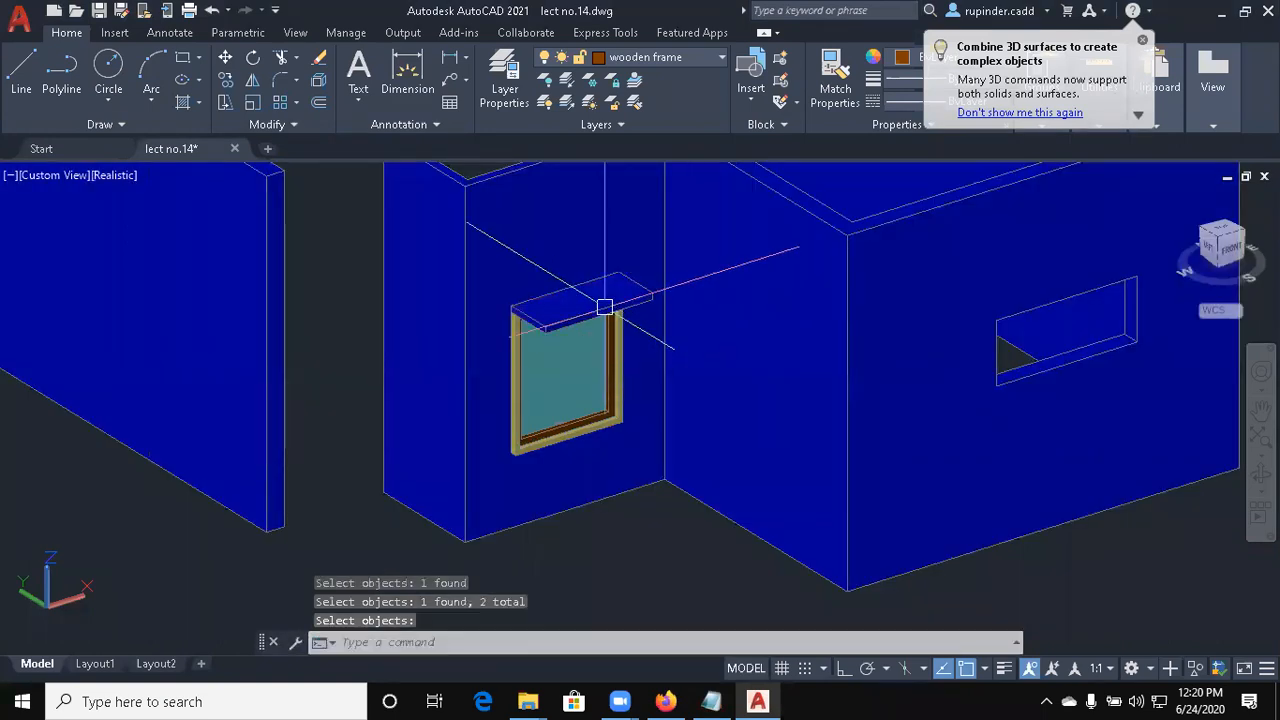
key(Return)
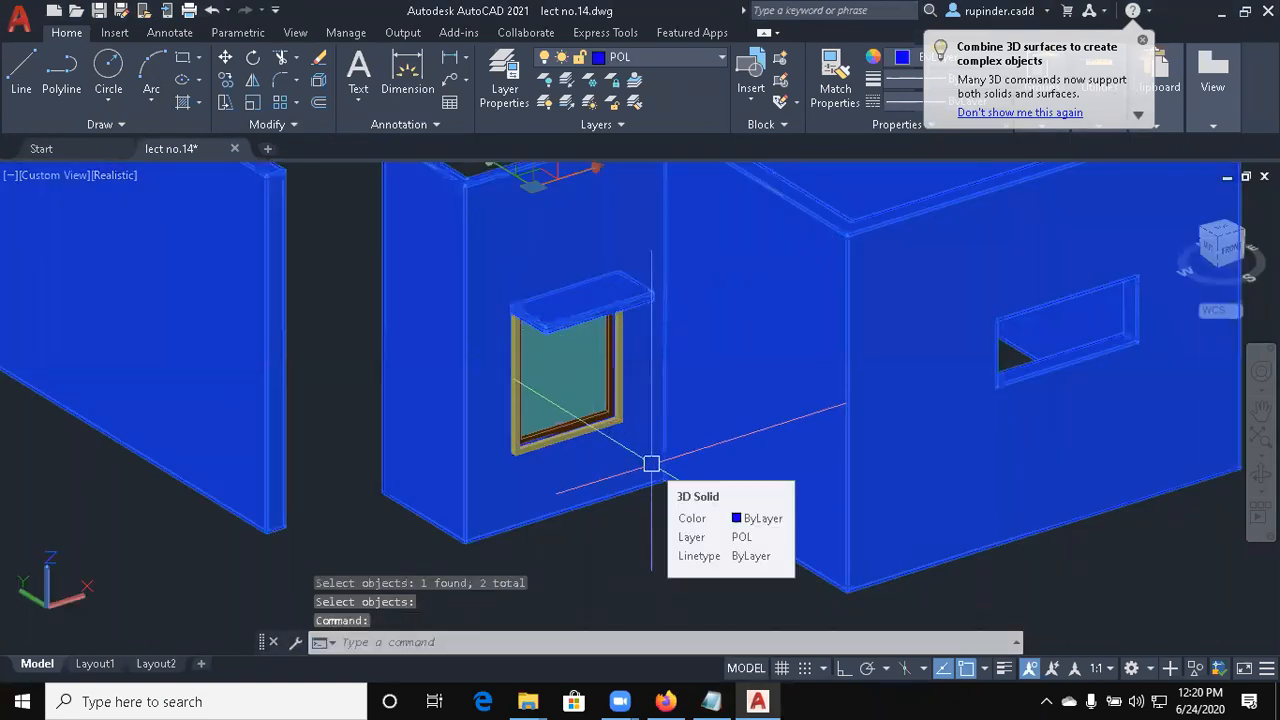
key(Escape)
key(ctrl+z)
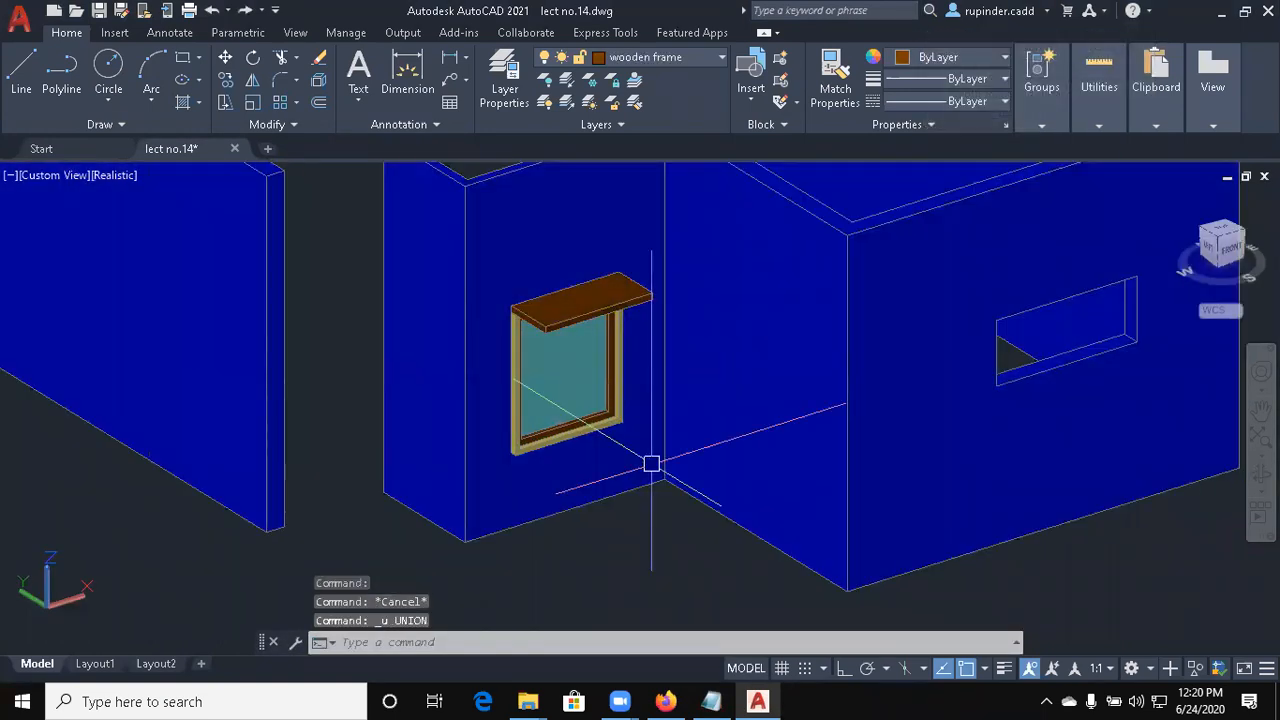
Union the blue walls and the brown slab above the window into a single solid
scroll(651, 464, up, 5)
scroll(541, 410, down, 5)
scroll(541, 410, up, 4)
scroll(422, 258, up, 1)
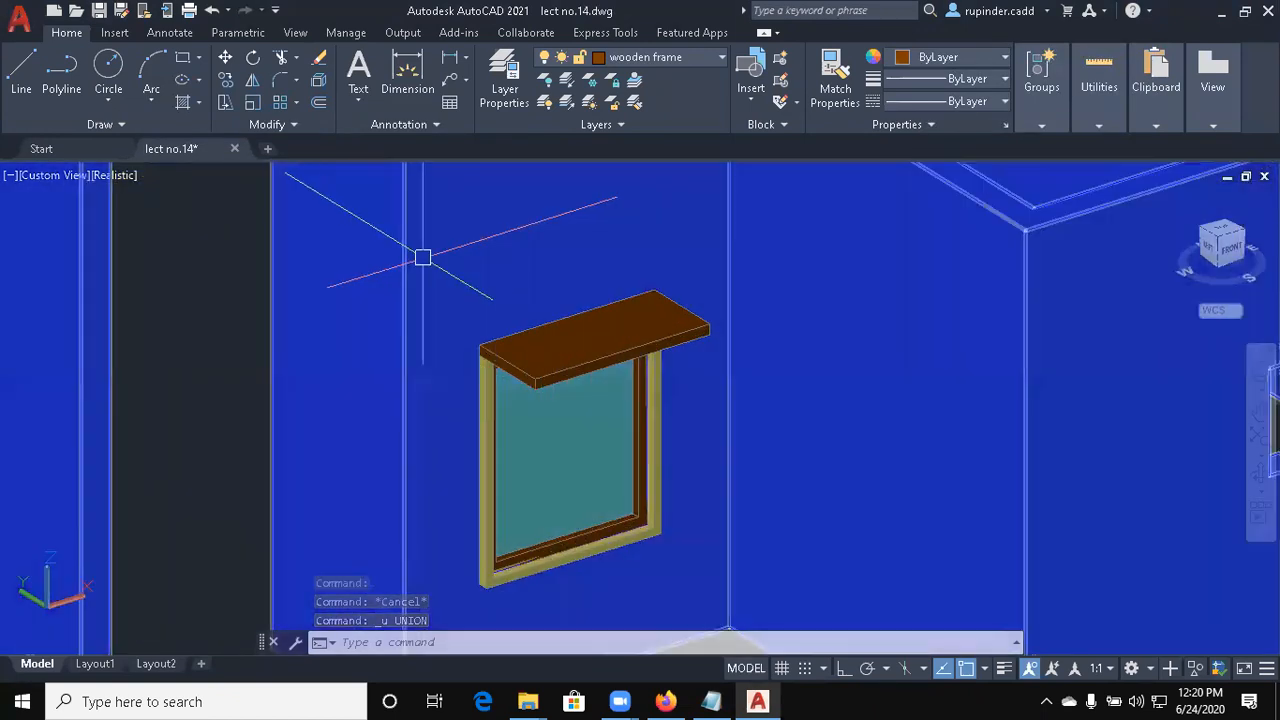
click(604, 326)
key(Escape)
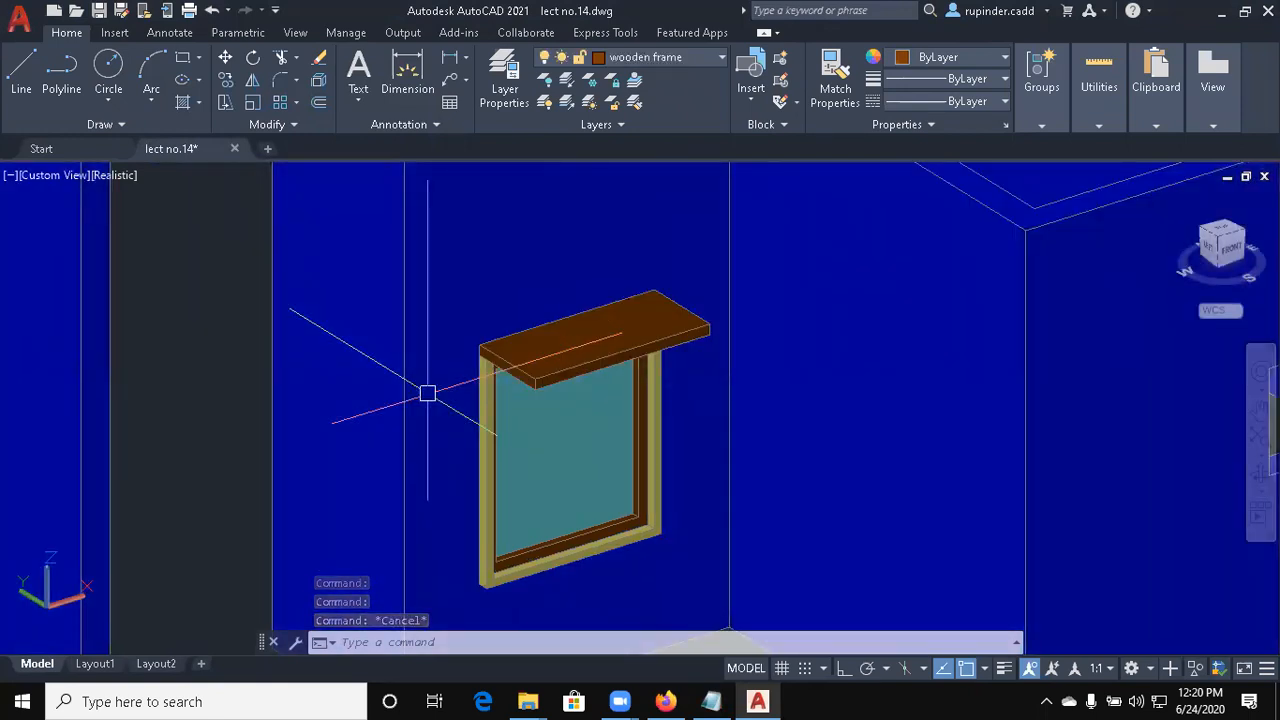
text(uni)
key(Return)
click(417, 262)
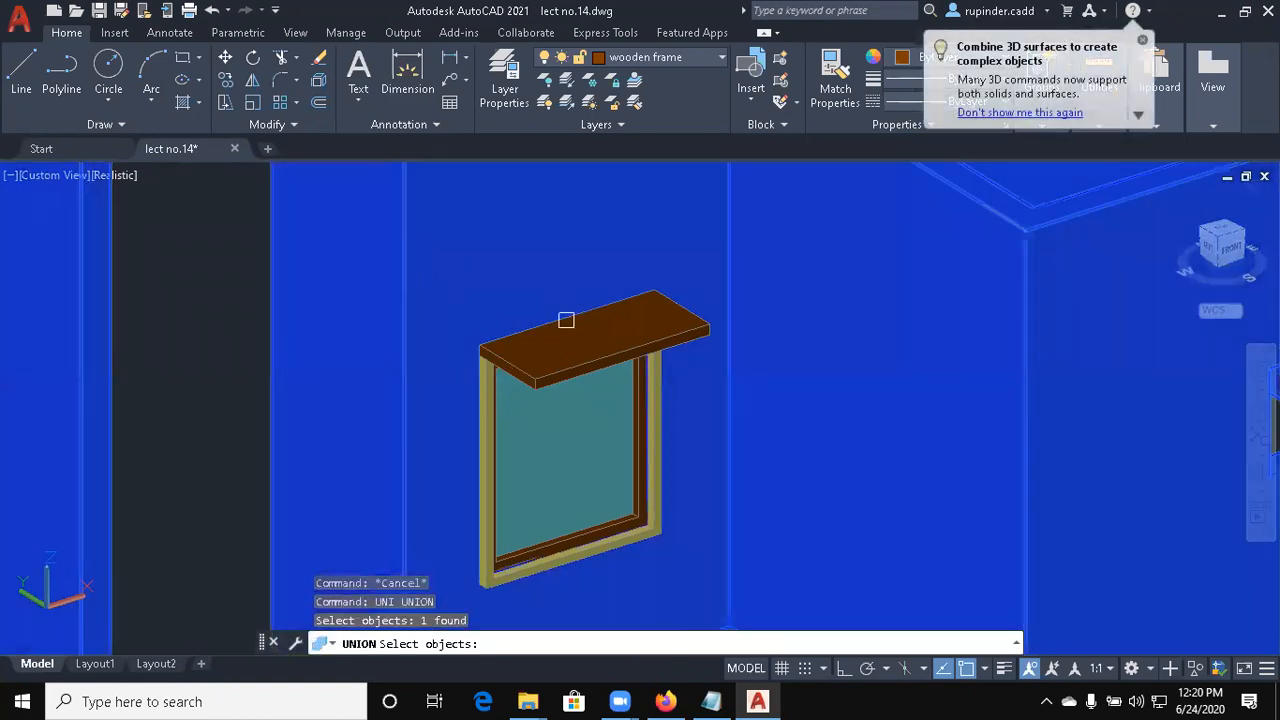
click(559, 340)
key(Return)
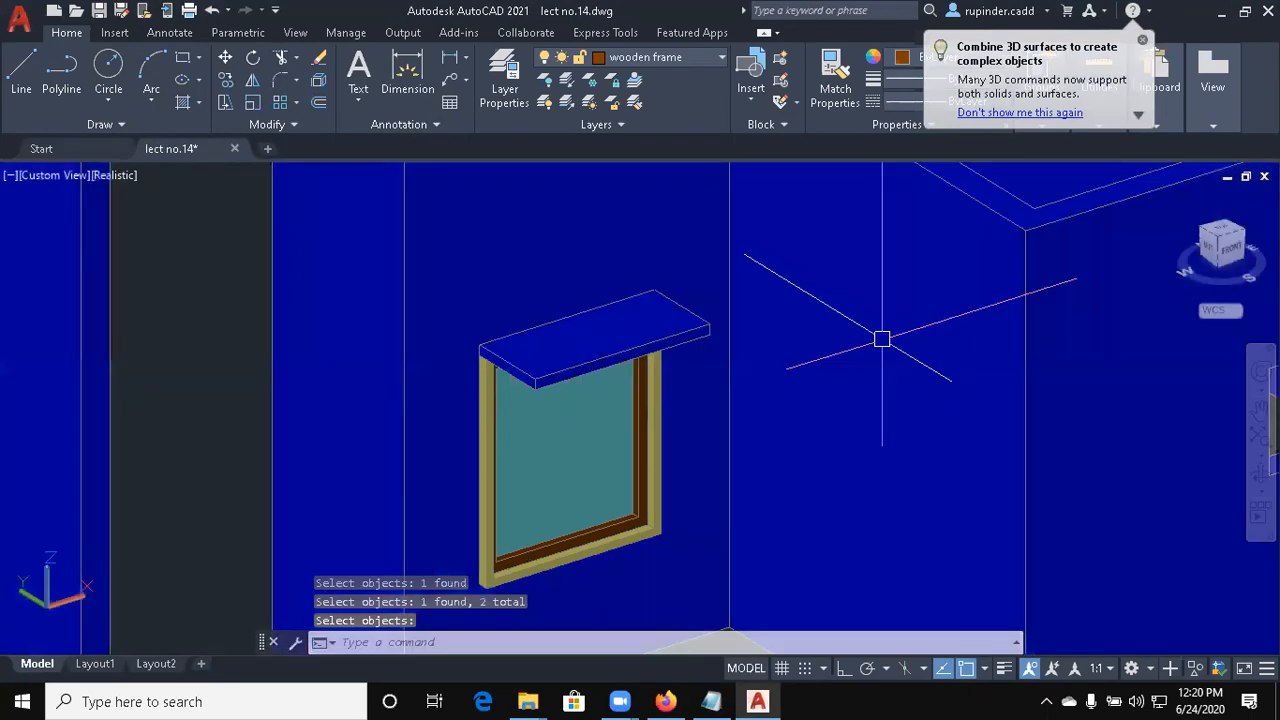
Examine the merged slab shade and walls both close up and in the overall room model
scroll(449, 371, down, 3)
scroll(526, 361, up, 5)
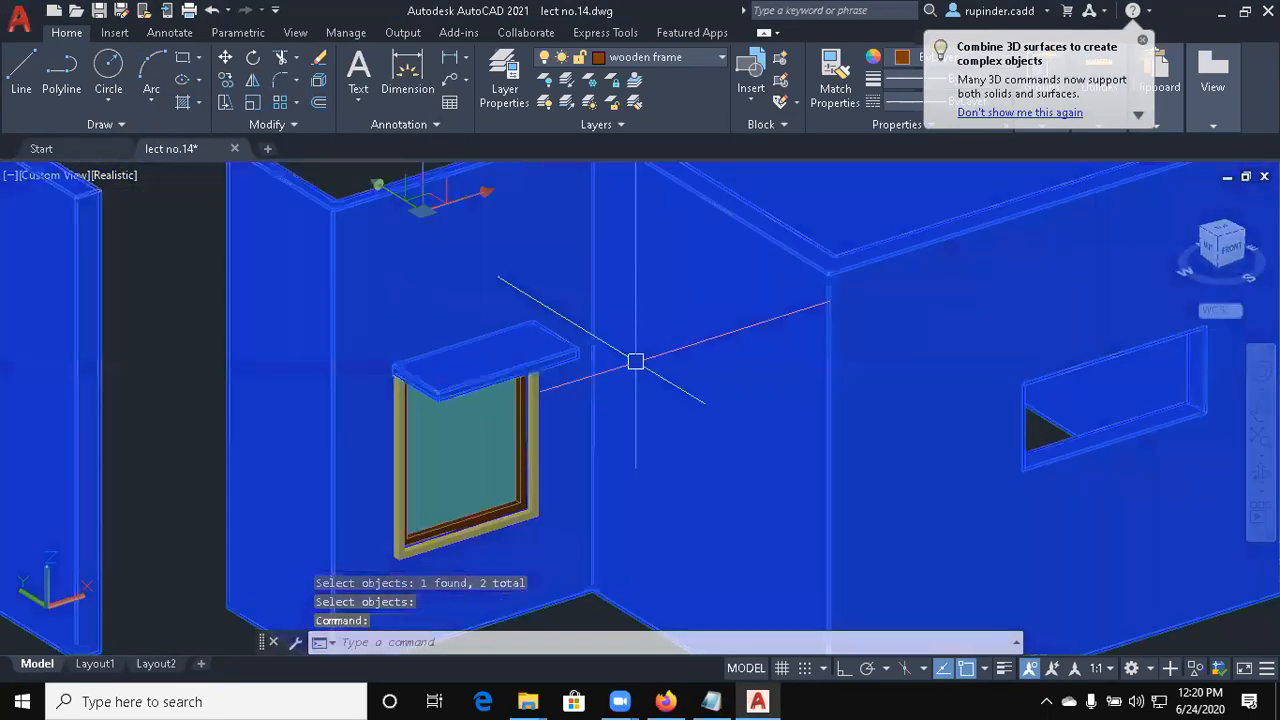
scroll(813, 382, down, 4)
key(Escape)
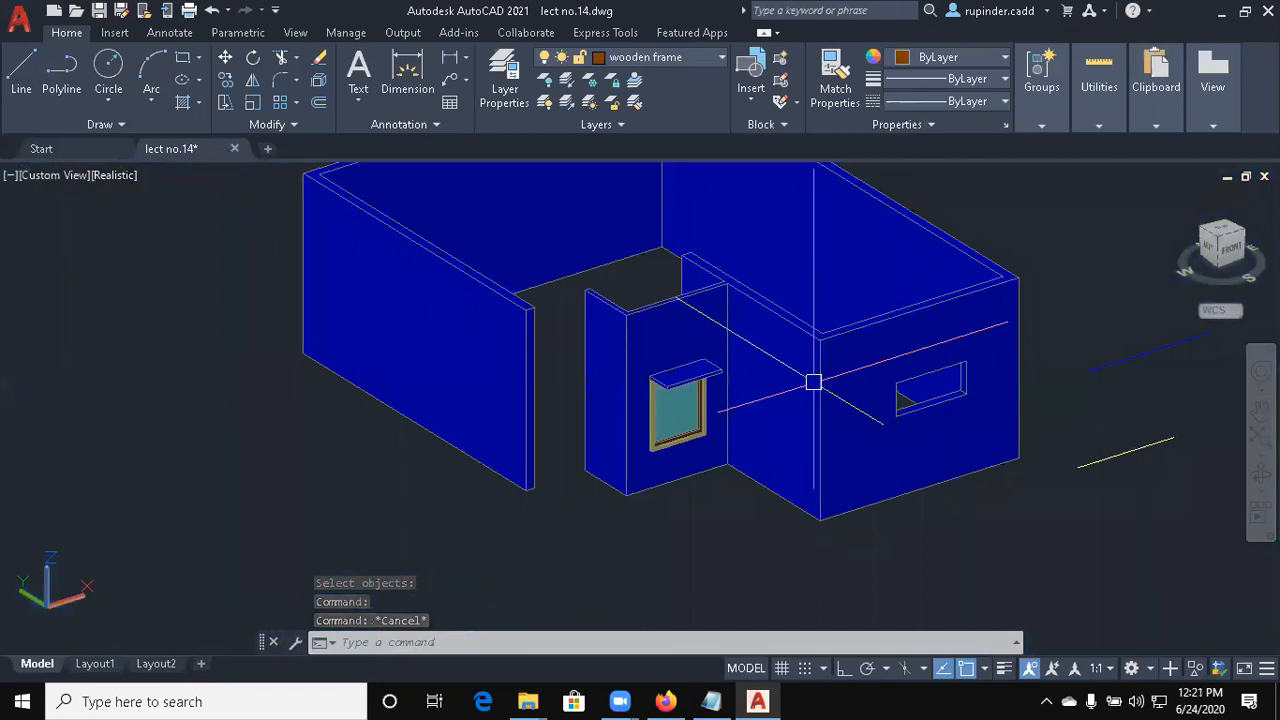
scroll(588, 388, up, 2)
scroll(829, 452, up, 2)
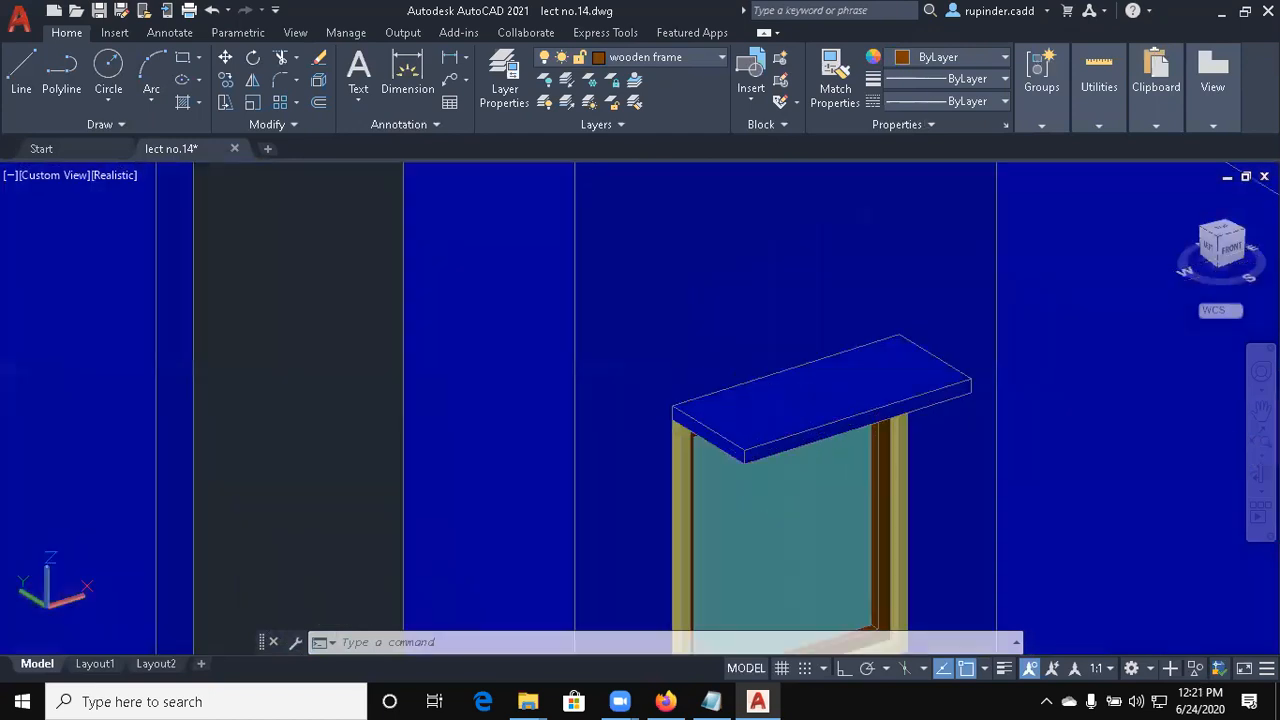
scroll(771, 363, up, 3)
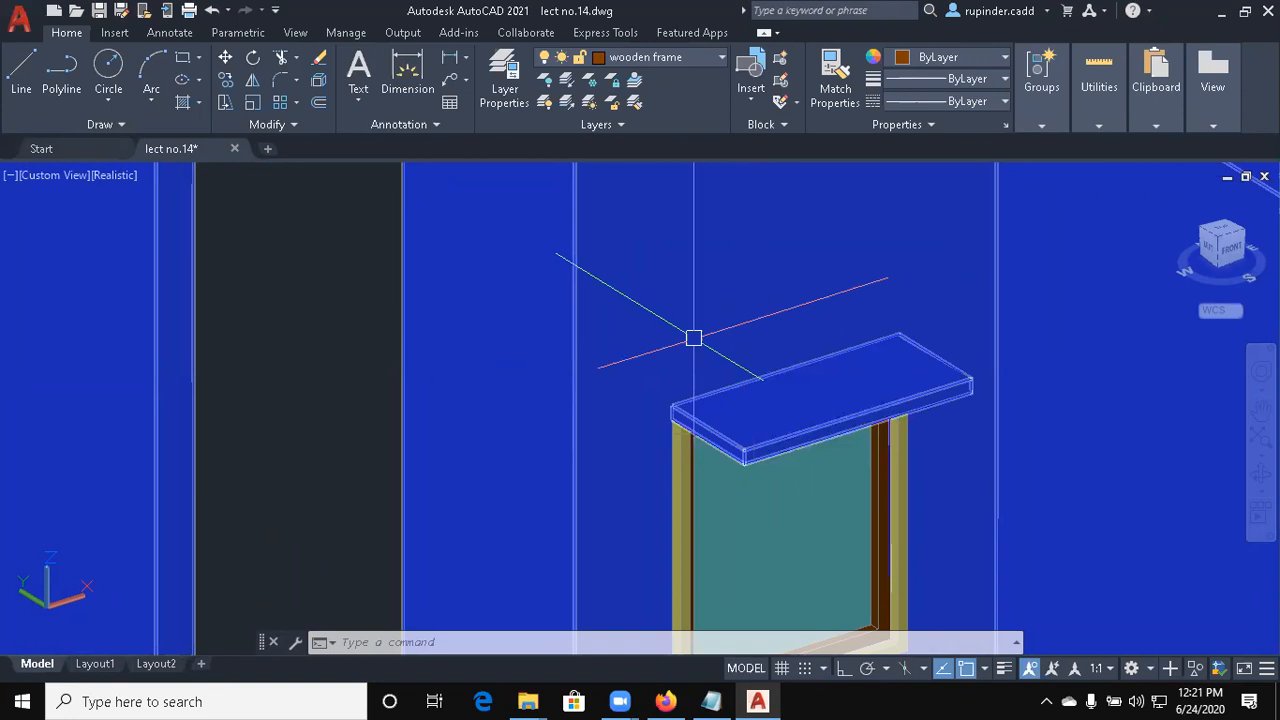
scroll(871, 437, down, 3)
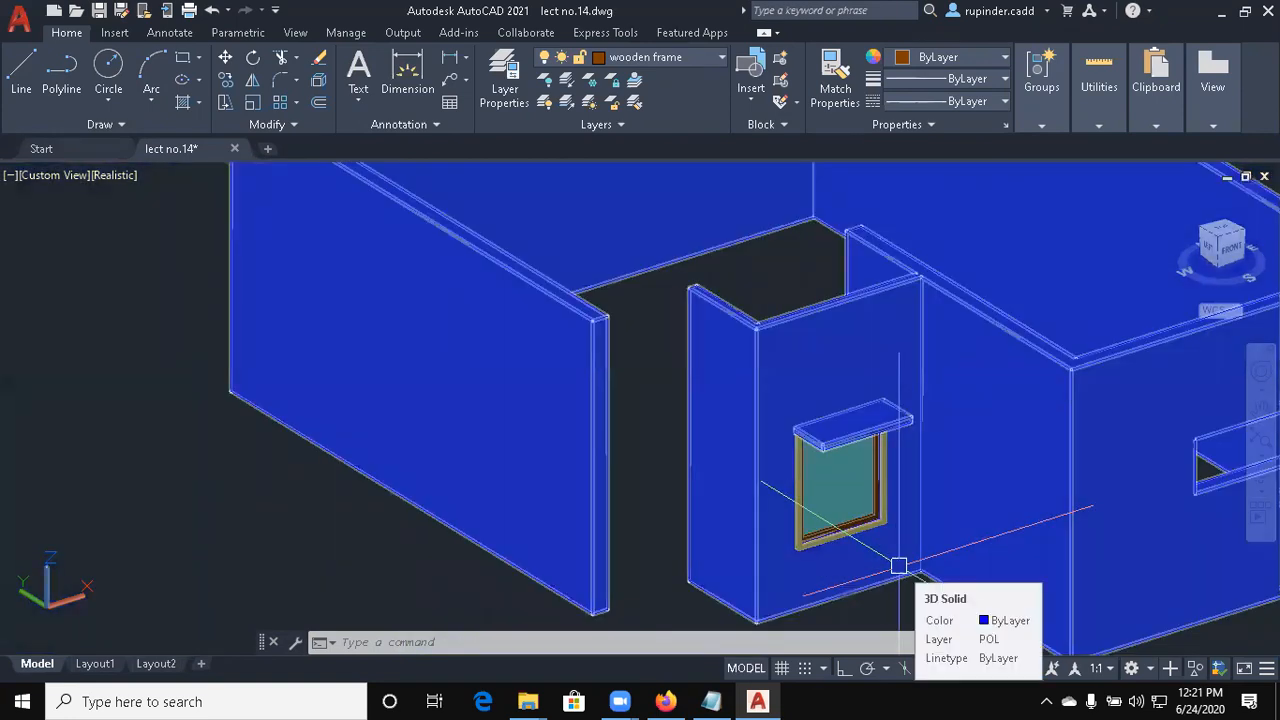
scroll(899, 566, down, 5)
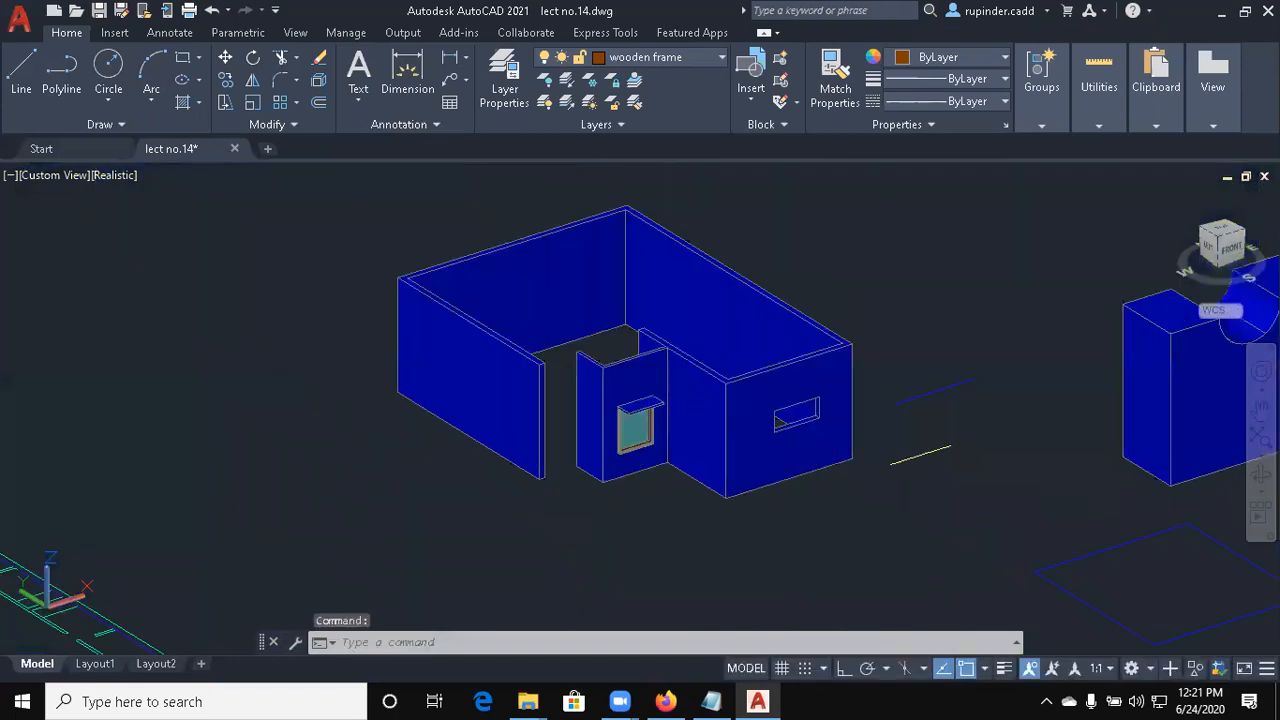
scroll(640, 474, up, 4)
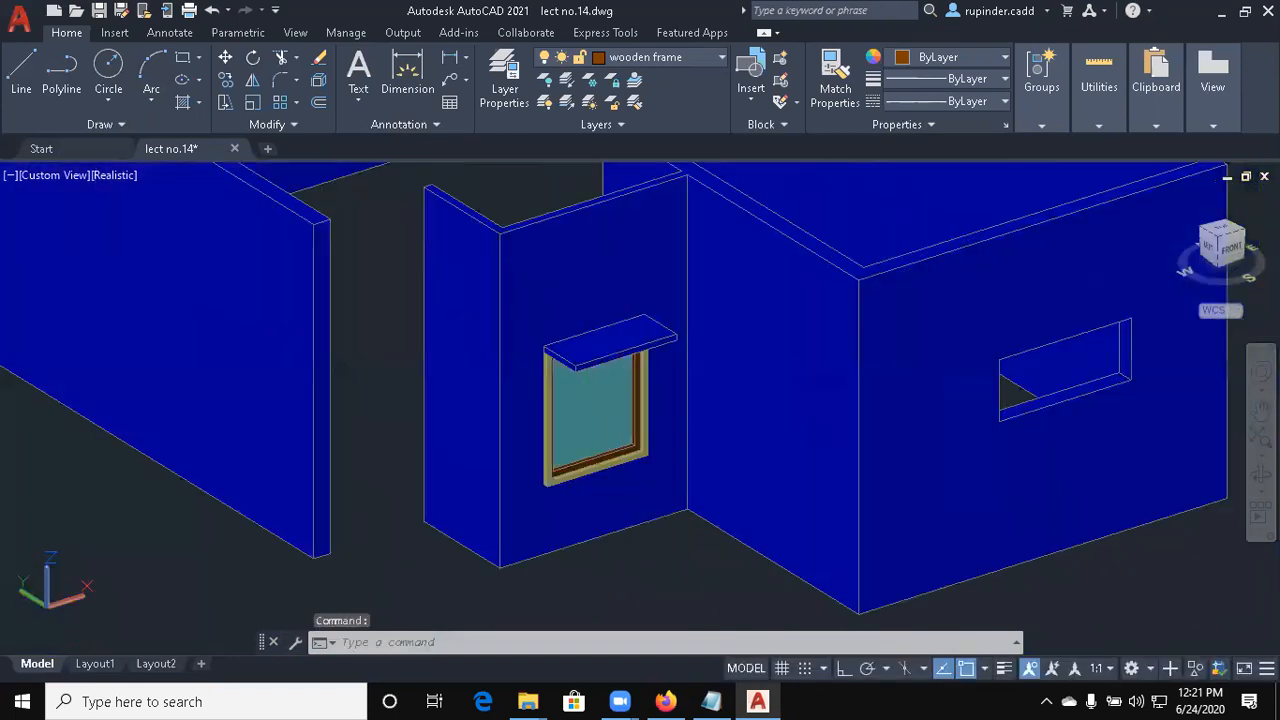
scroll(744, 378, down, 4)
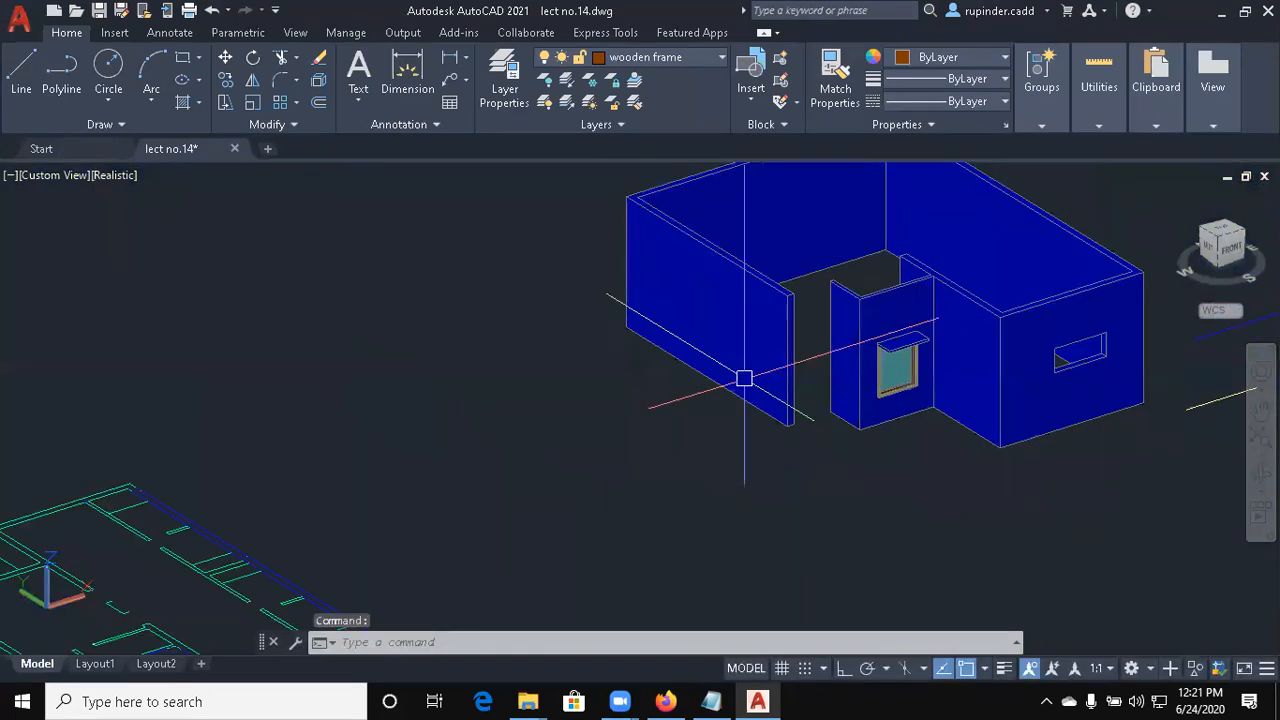
middle_drag(779, 378, 552, 551)
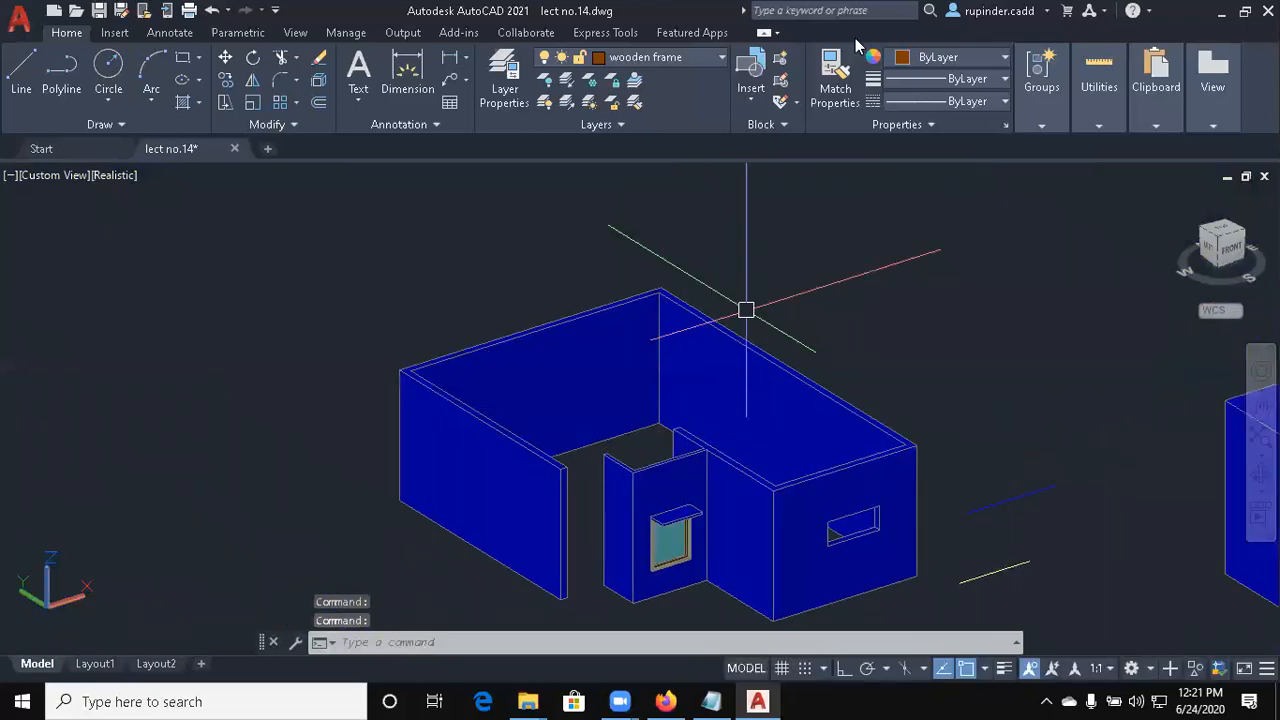